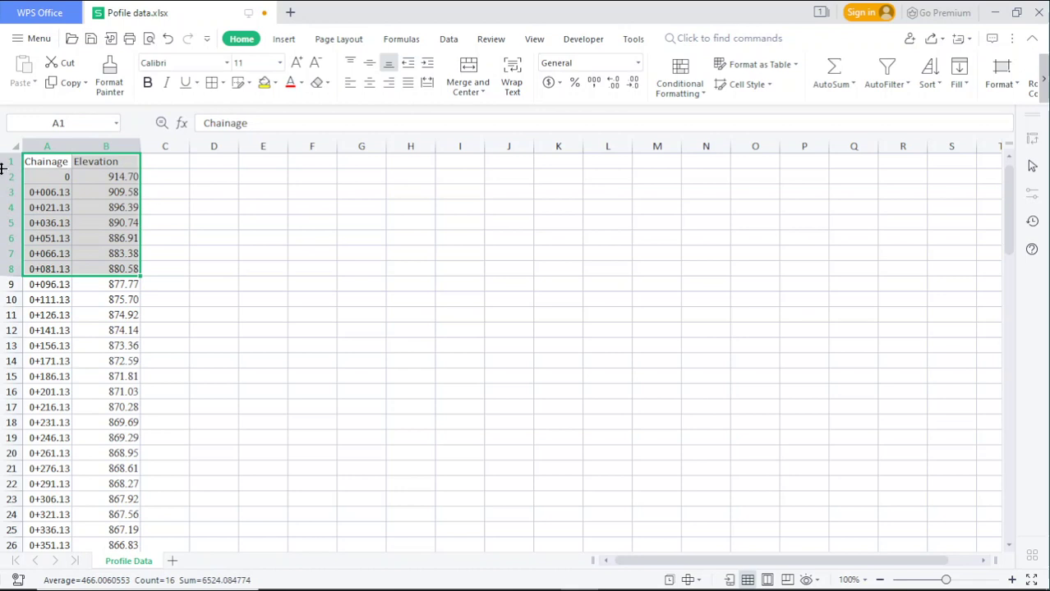
Review the chainage and elevation columns of the Profile Data sheet from the first row to the last
{"action": "scroll", "coordinate": [42, 176], "scroll_direction": "down", "scroll_amount": 16}
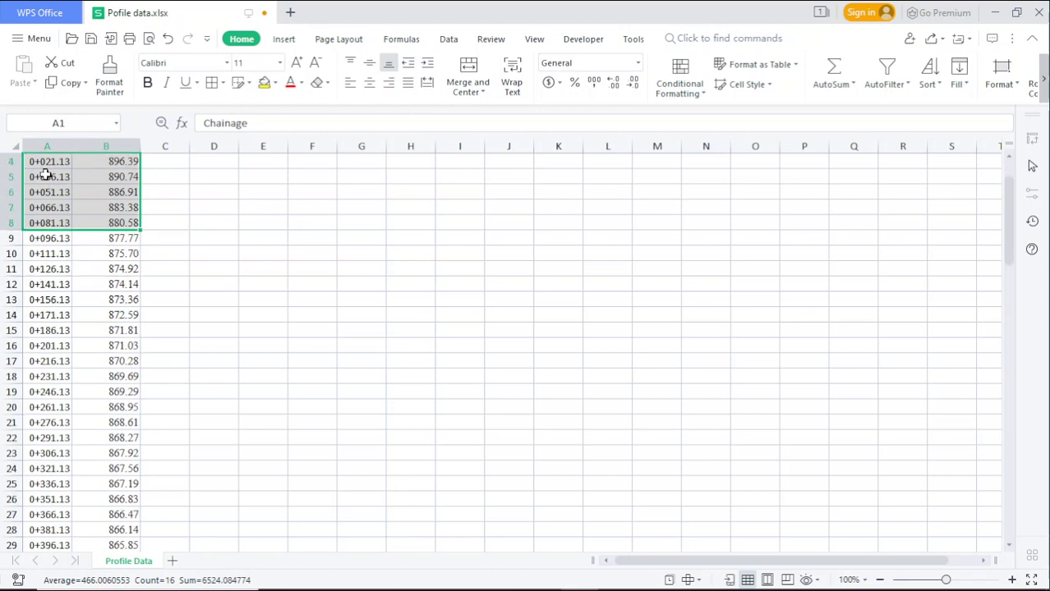
{"action": "scroll", "coordinate": [72, 422], "scroll_direction": "down", "scroll_amount": 16}
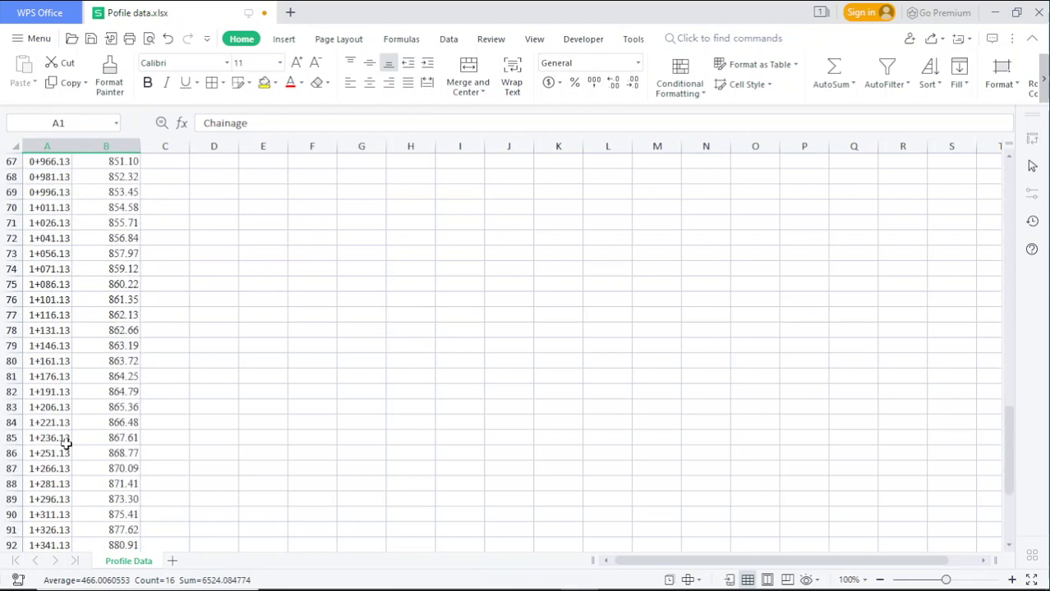
{"action": "scroll", "coordinate": [67, 320], "scroll_direction": "up", "scroll_amount": 14}
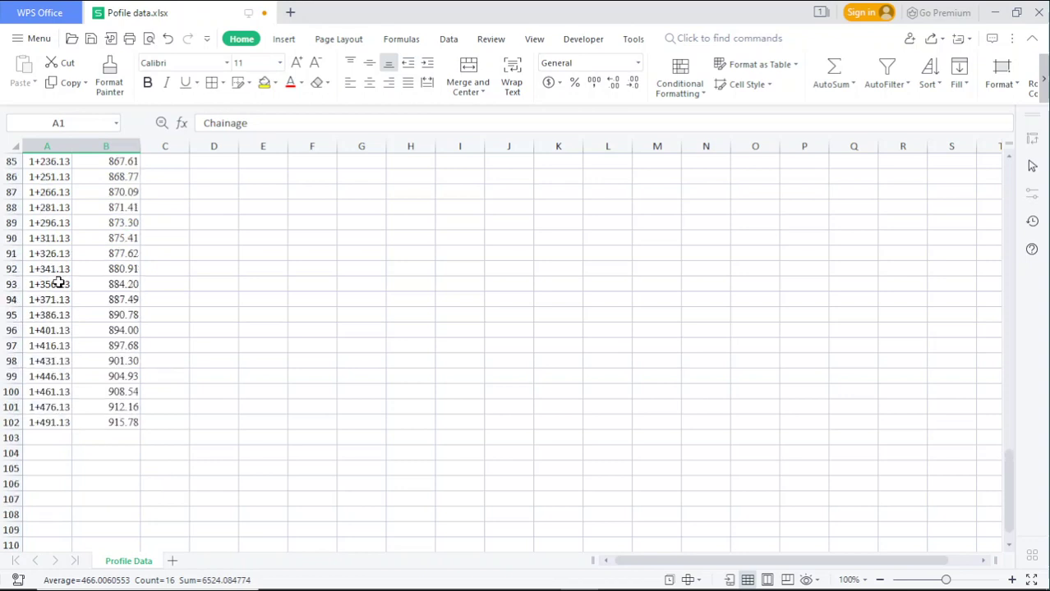
{"action": "scroll", "coordinate": [104, 284], "scroll_direction": "up", "scroll_amount": 18}
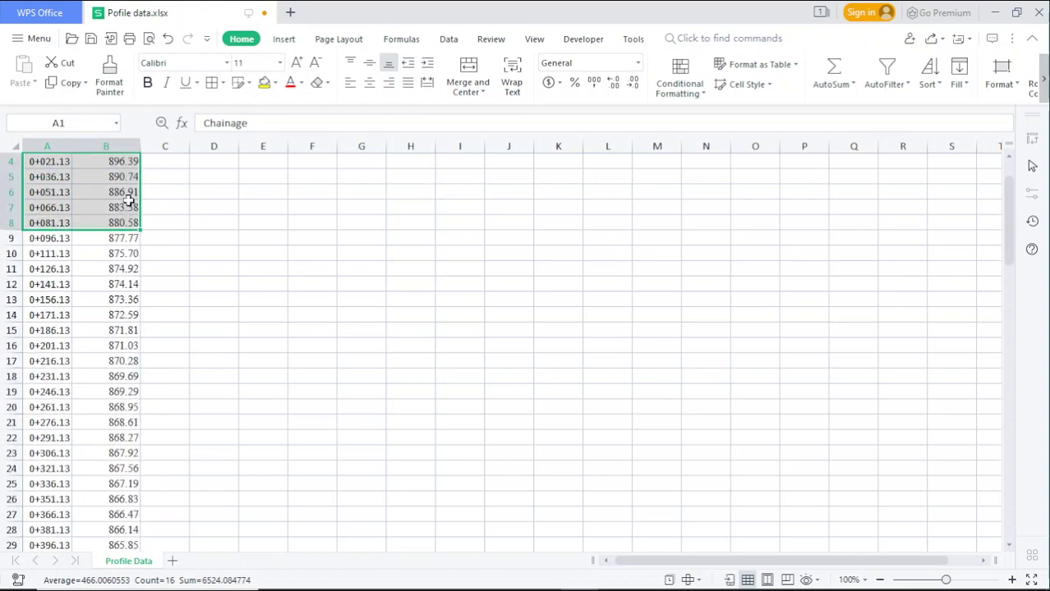
{"action": "left_click", "coordinate": [123, 176]}
{"action": "scroll", "coordinate": [115, 257], "scroll_direction": "down", "scroll_amount": 18}
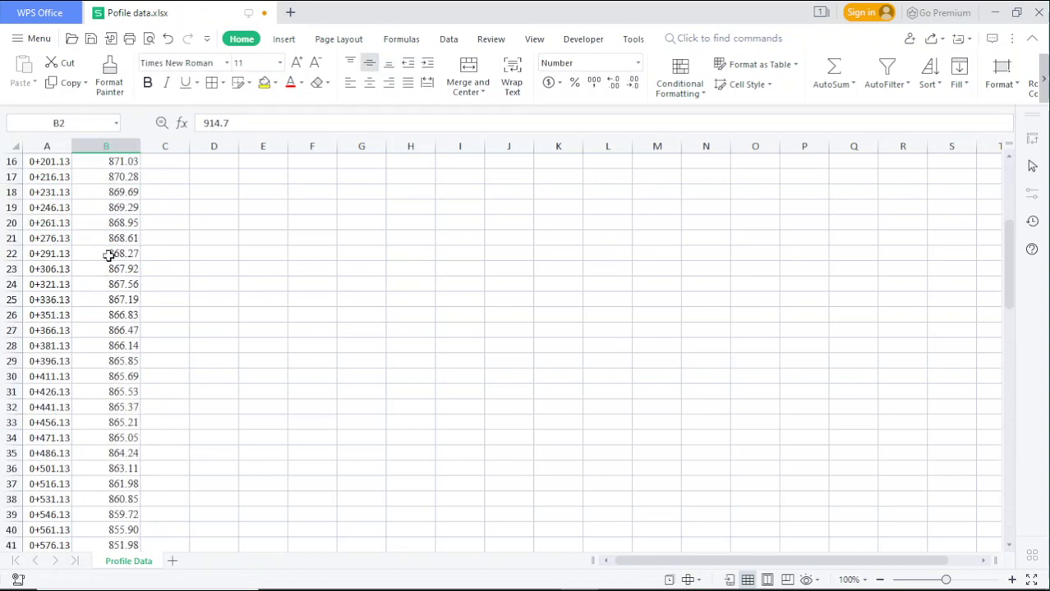
{"action": "scroll", "coordinate": [117, 349], "scroll_direction": "down", "scroll_amount": 9}
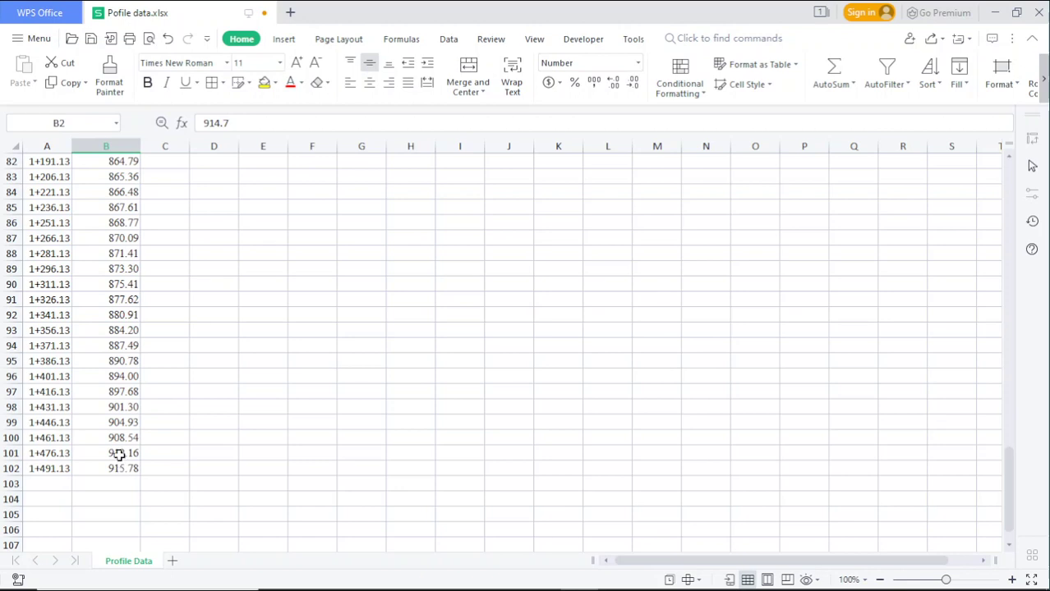
{"action": "scroll", "coordinate": [121, 443], "scroll_direction": "up", "scroll_amount": 20}
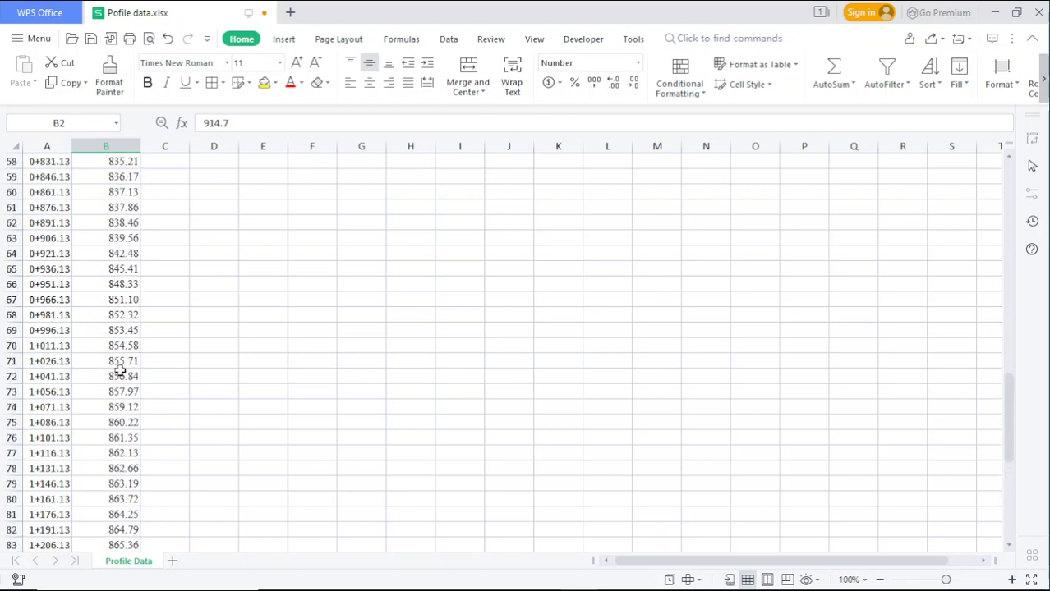
{"action": "scroll", "coordinate": [118, 230], "scroll_direction": "up", "scroll_amount": 6}
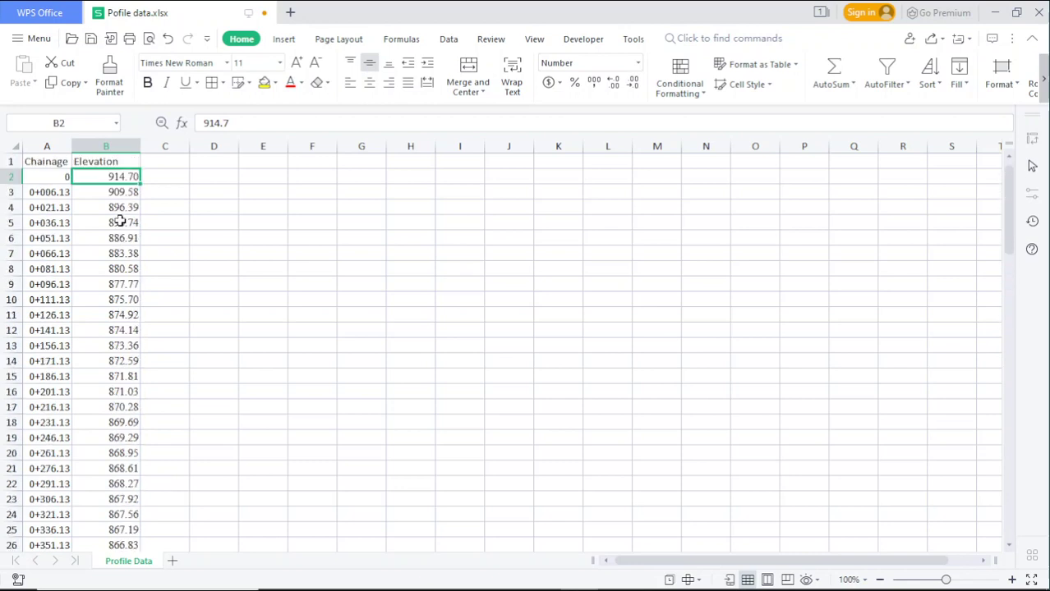
Examine individual chainage and elevation entries in the upper rows, and check how far the data extends
{"action": "left_click", "coordinate": [56, 176]}
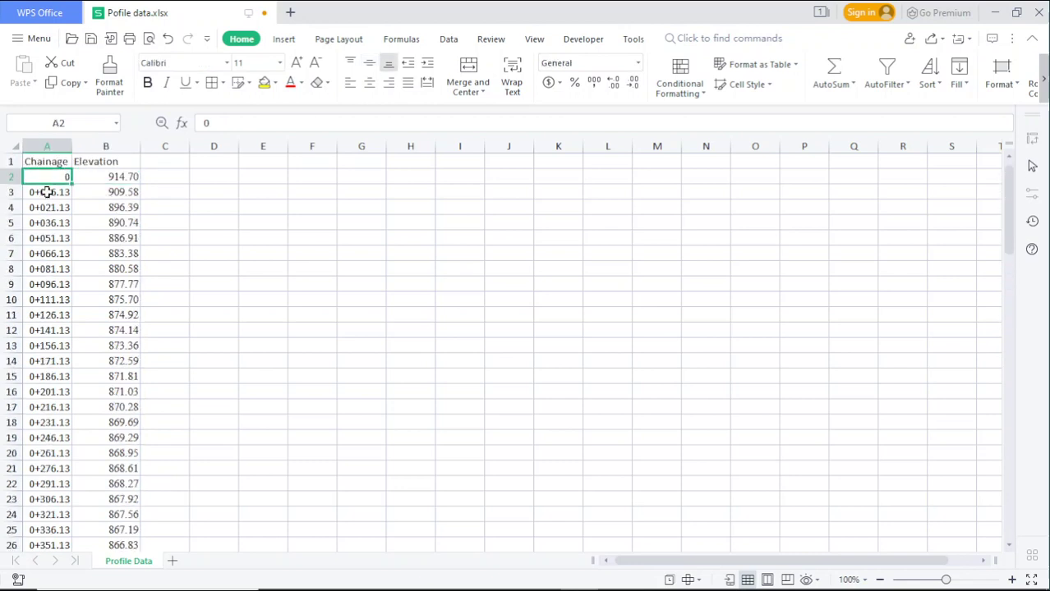
{"action": "left_click", "coordinate": [47, 193]}
{"action": "left_click", "coordinate": [47, 223]}
{"action": "left_click", "coordinate": [55, 281]}
{"action": "left_click", "coordinate": [48, 343]}
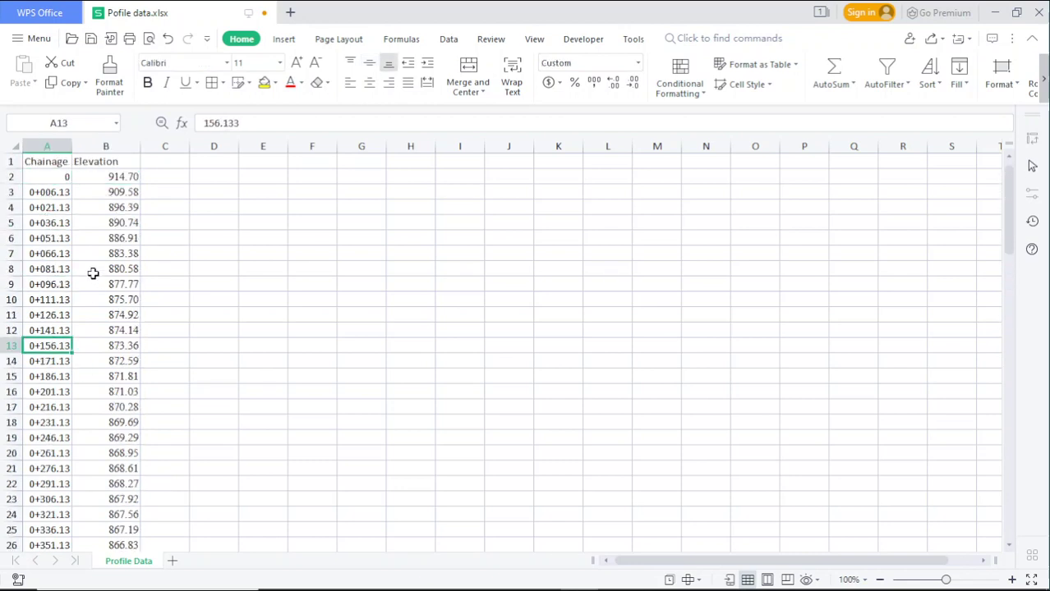
{"action": "left_click_drag", "start_coordinate": [121, 177], "coordinate": [133, 427]}
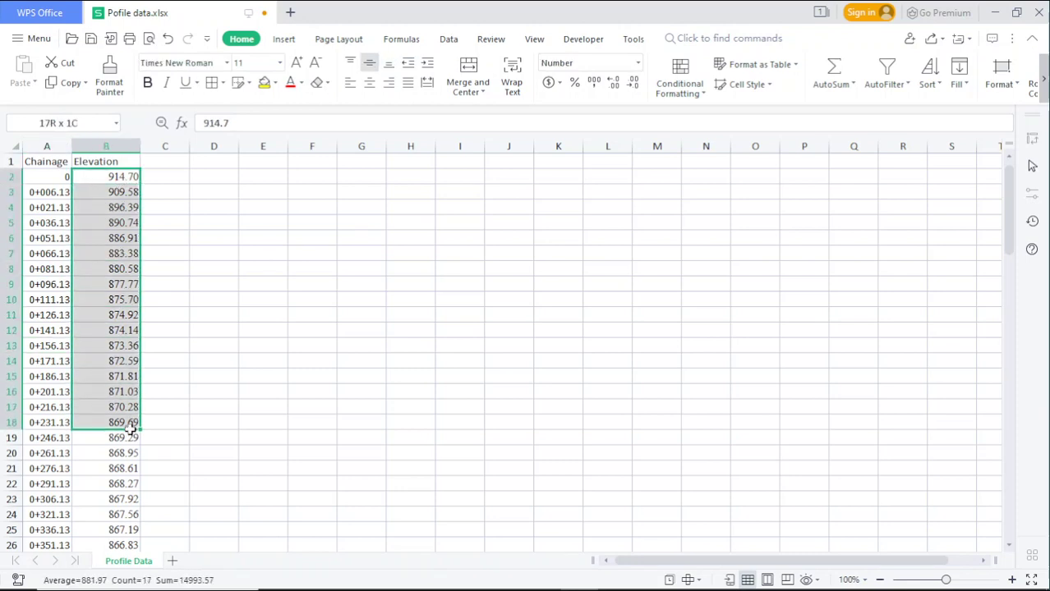
{"action": "left_click", "coordinate": [120, 178]}
{"action": "left_click", "coordinate": [120, 191]}
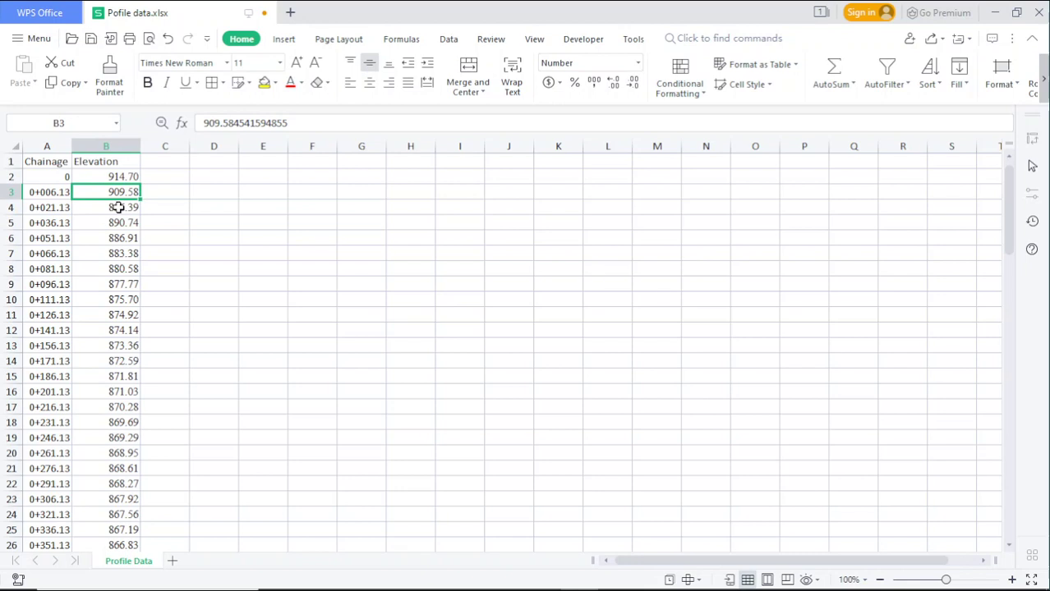
{"action": "left_click_drag", "start_coordinate": [123, 179], "coordinate": [118, 238]}
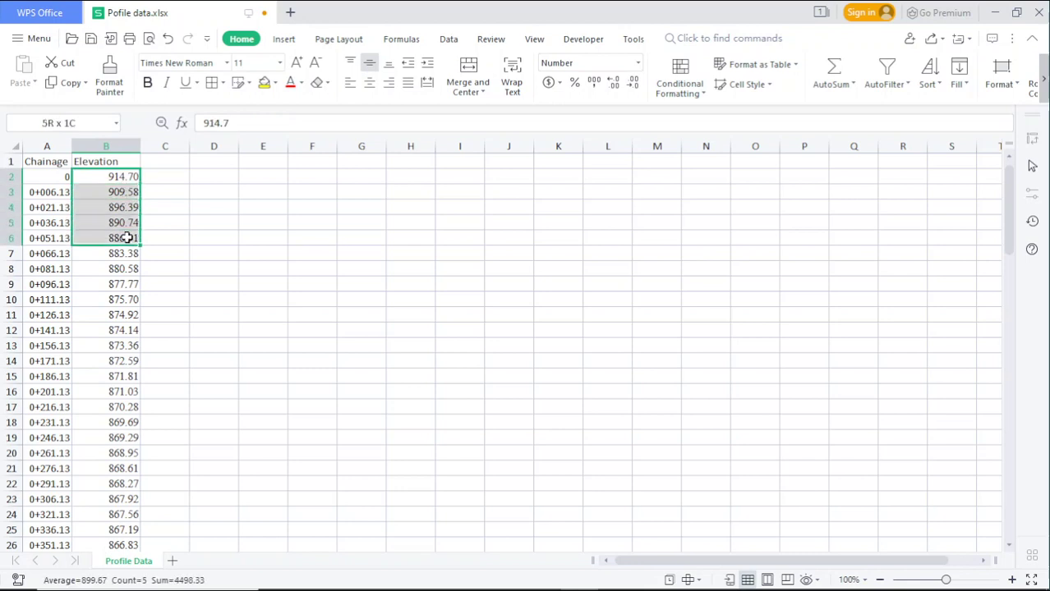
{"action": "left_click", "coordinate": [127, 329]}
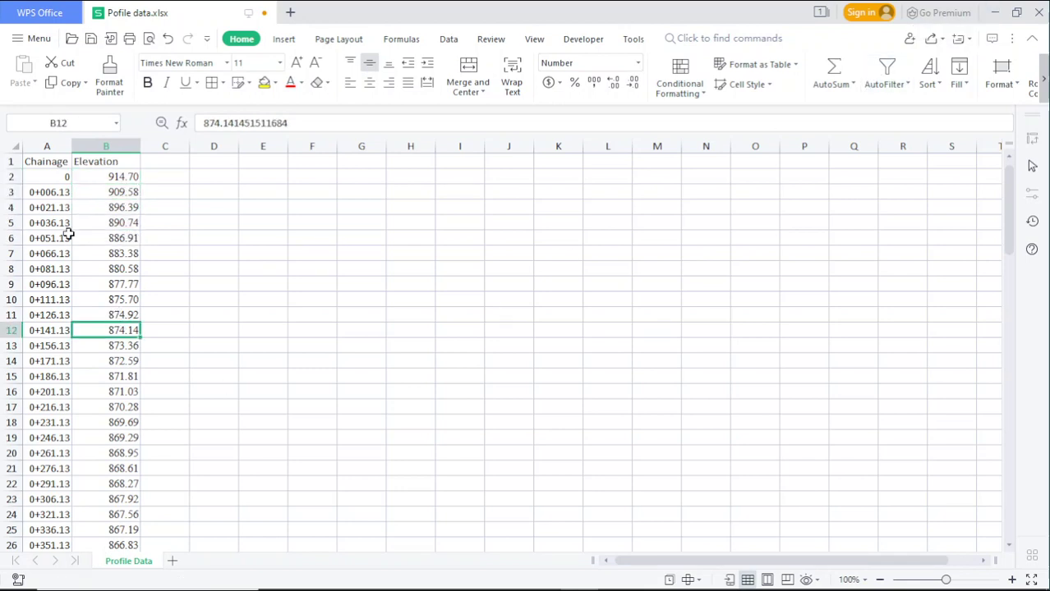
{"action": "scroll", "coordinate": [55, 188], "scroll_direction": "down", "scroll_amount": 15}
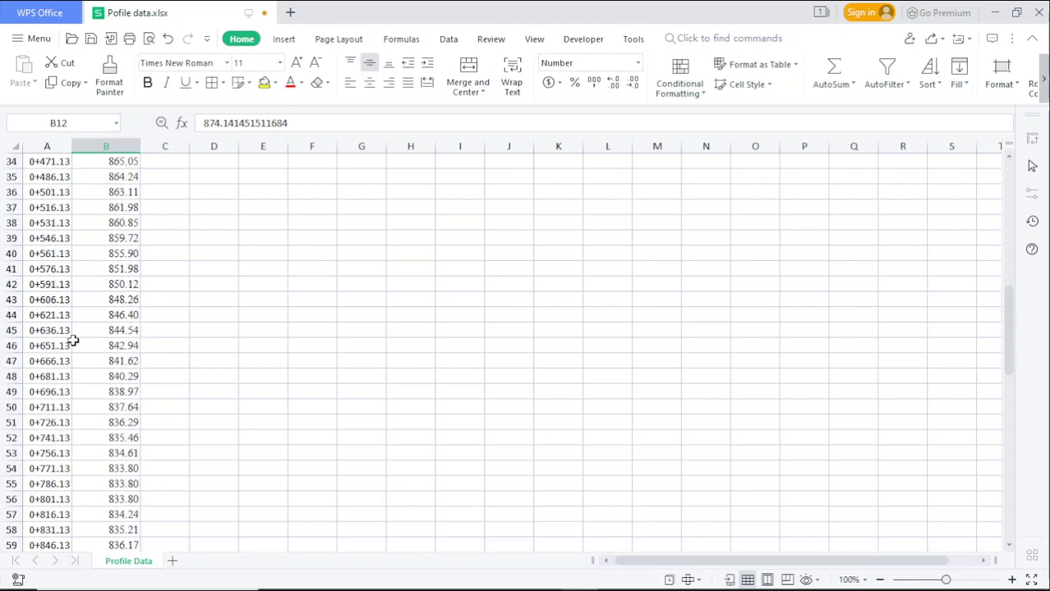
{"action": "scroll", "coordinate": [66, 509], "scroll_direction": "down", "scroll_amount": 15}
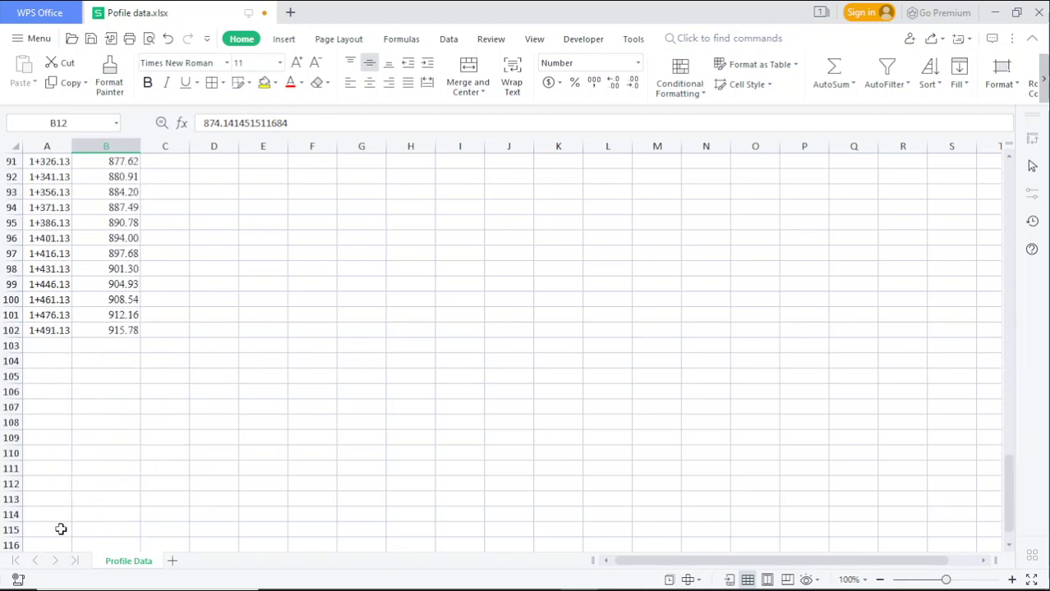
Switch to Civil 3D with the empty drawing Drawing1
{"action": "left_click", "coordinate": [994, 12]}
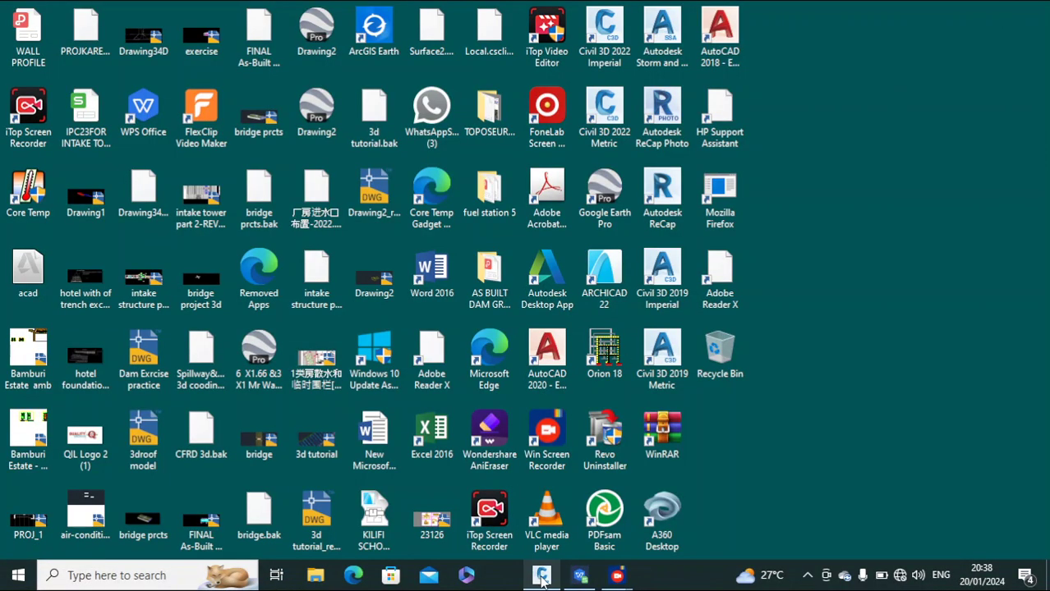
{"action": "left_click", "coordinate": [541, 579]}
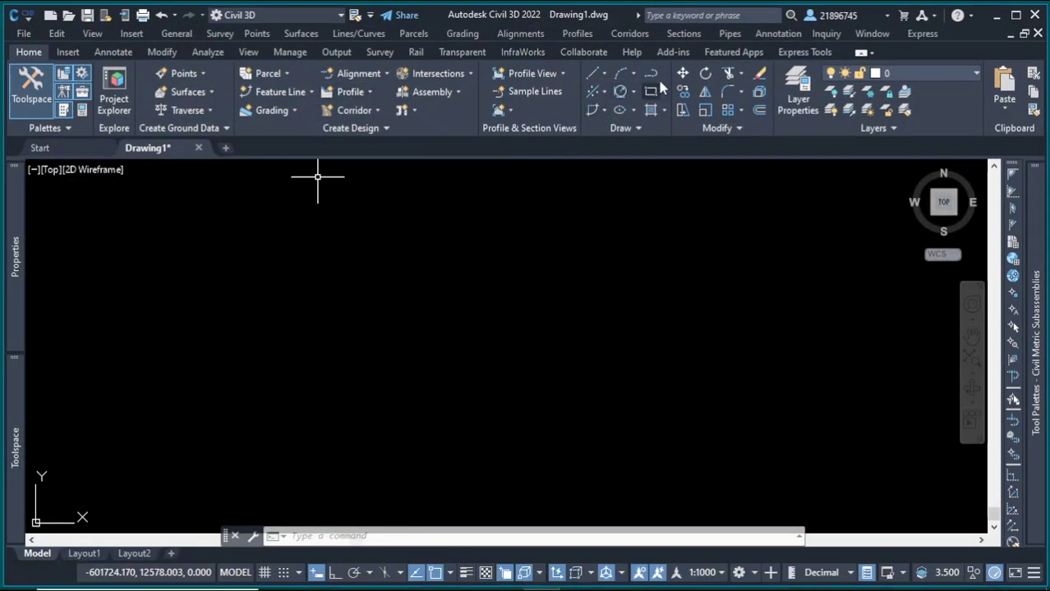
Draw a trial zigzag polyline of three segments, about 142 units long in total, and erase it
{"action": "left_click", "coordinate": [651, 73]}
{"action": "left_click", "coordinate": [227, 362]}
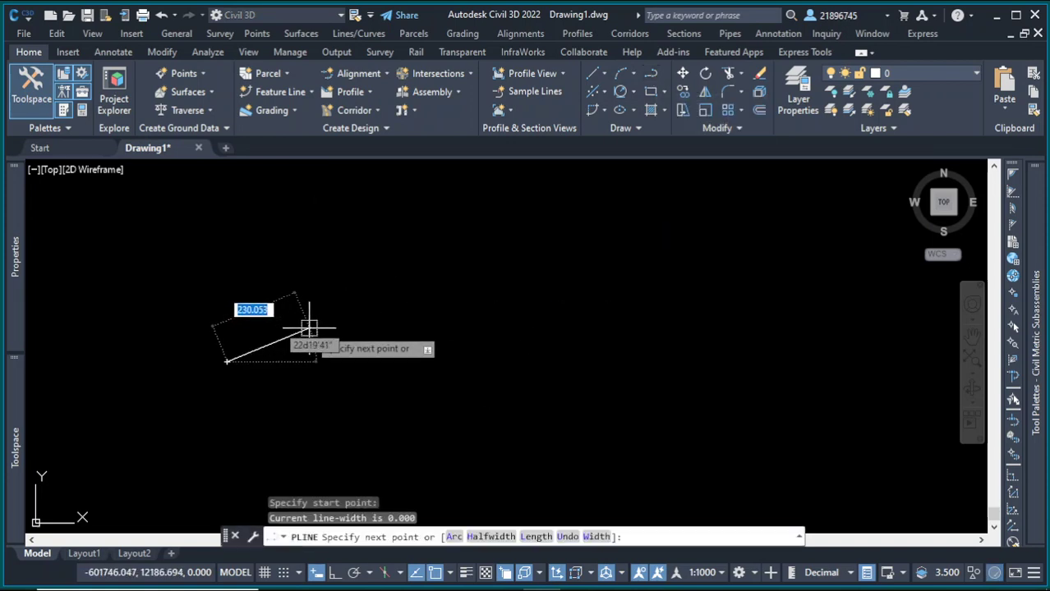
{"action": "scroll", "coordinate": [271, 357], "scroll_direction": "up", "scroll_amount": 6}
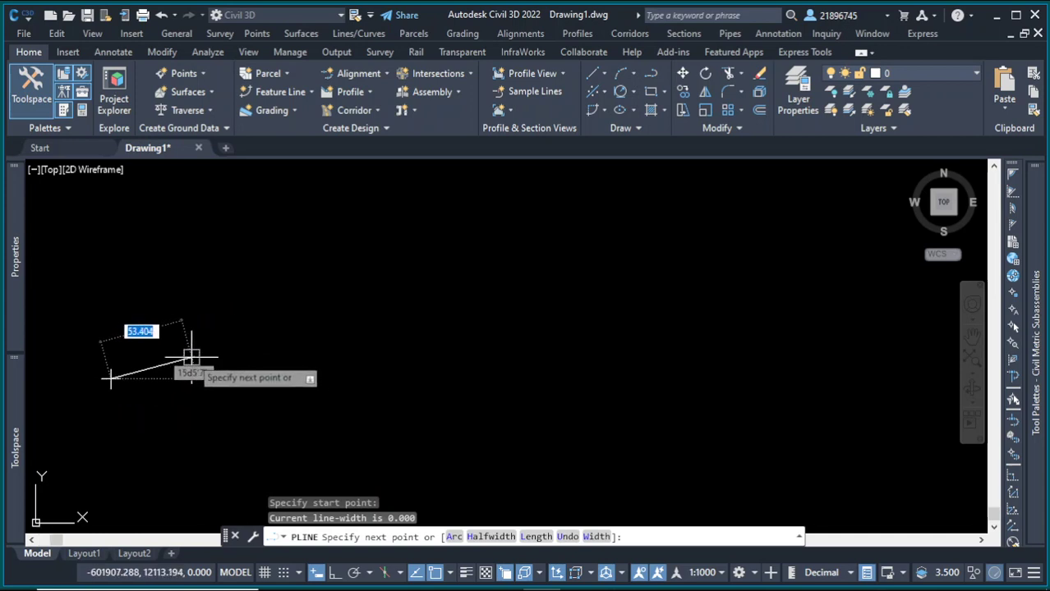
{"action": "left_click", "coordinate": [191, 359]}
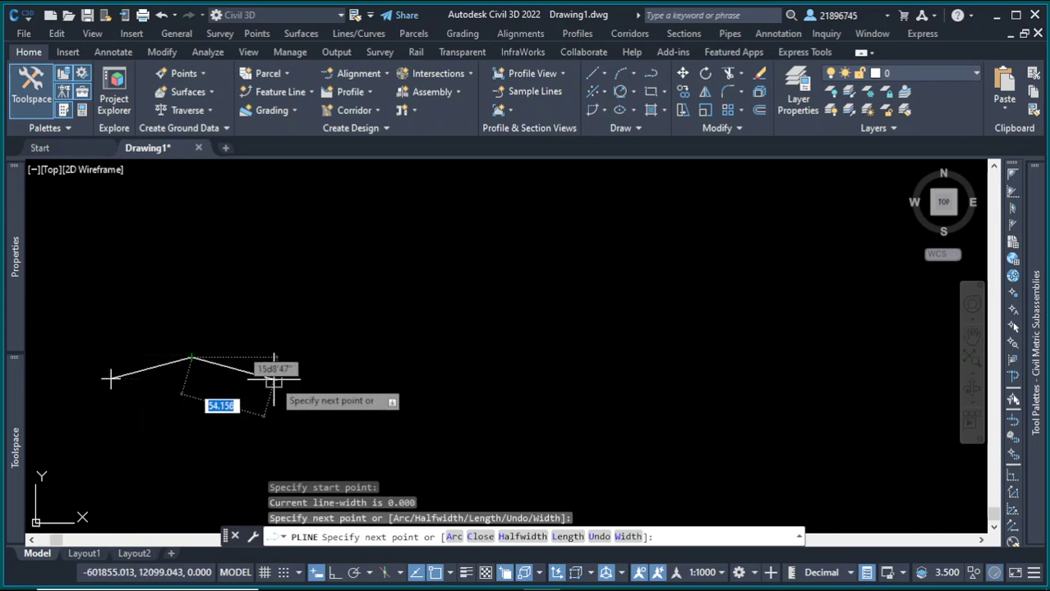
{"action": "left_click", "coordinate": [274, 379]}
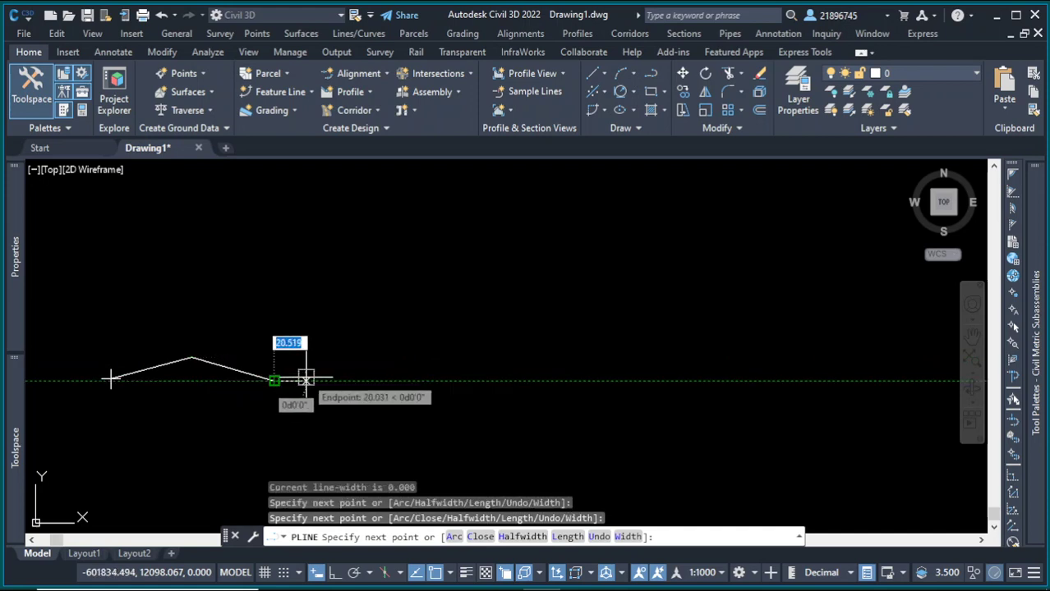
{"action": "left_click", "coordinate": [326, 363]}
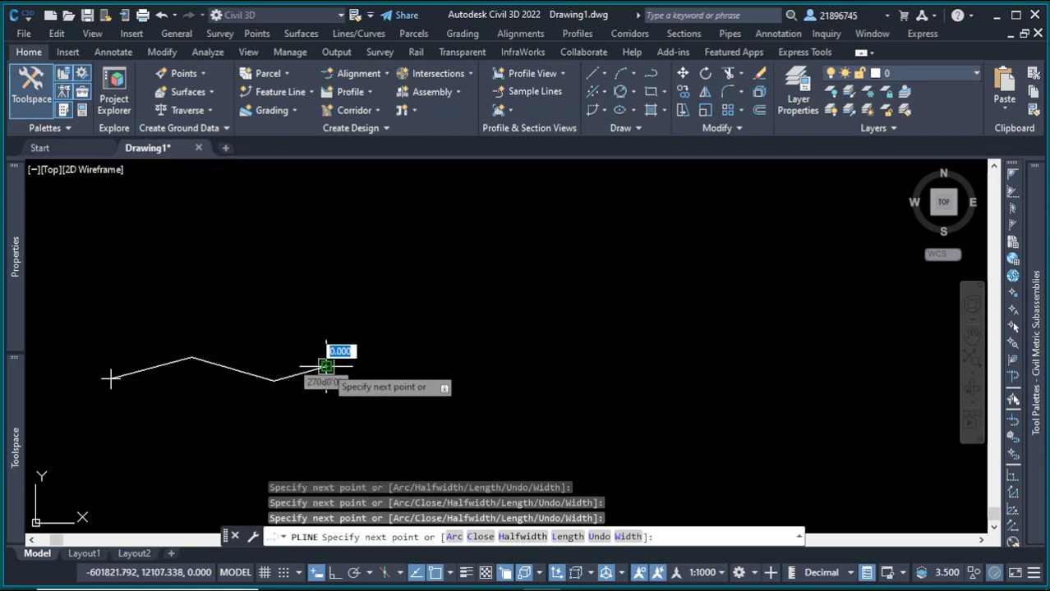
{"action": "right_click", "coordinate": [327, 367]}
{"action": "left_click", "coordinate": [355, 378]}
{"action": "left_click_drag", "start_coordinate": [305, 387], "coordinate": [276, 347]}
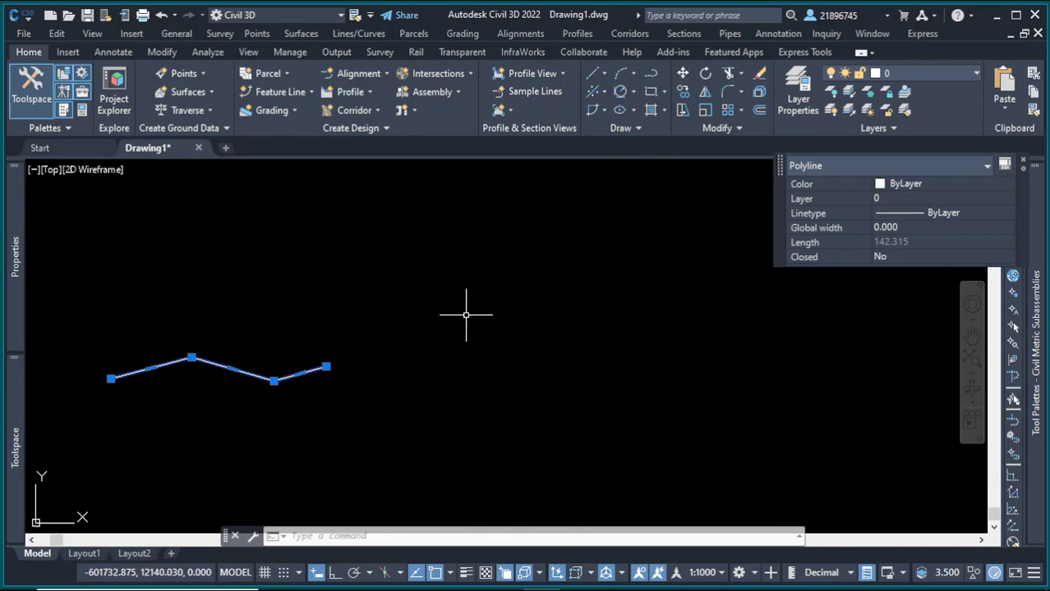
{"action": "key", "text": "Delete"}
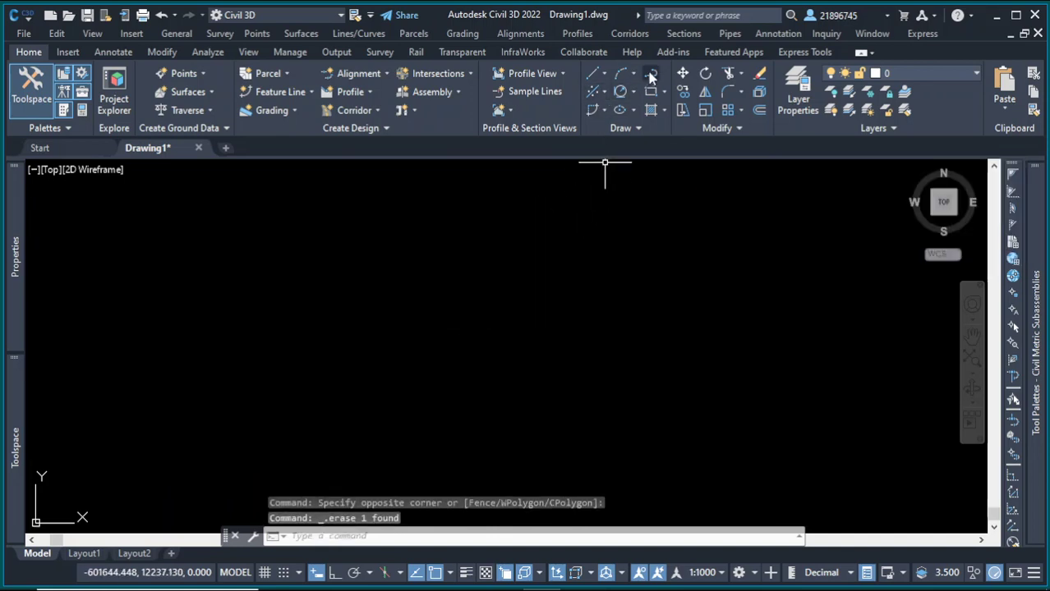
Draw a straight, nearly horizontal polyline 1500 units long, rising slightly to the east
{"action": "left_click", "coordinate": [652, 74]}
{"action": "left_click", "coordinate": [122, 392]}
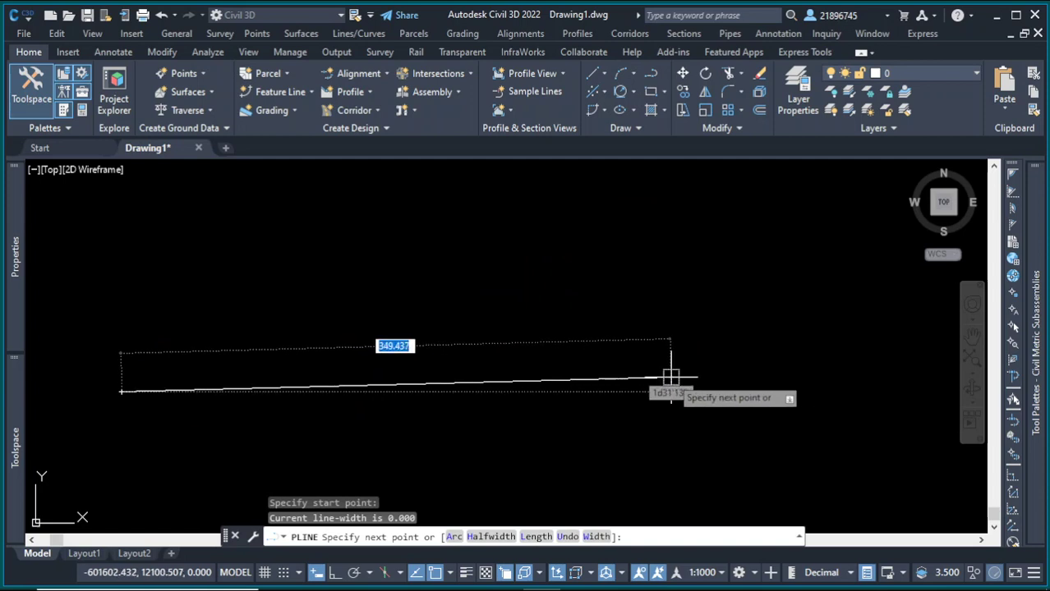
{"action": "type", "text": "1500"}
{"action": "key", "text": "Return"}
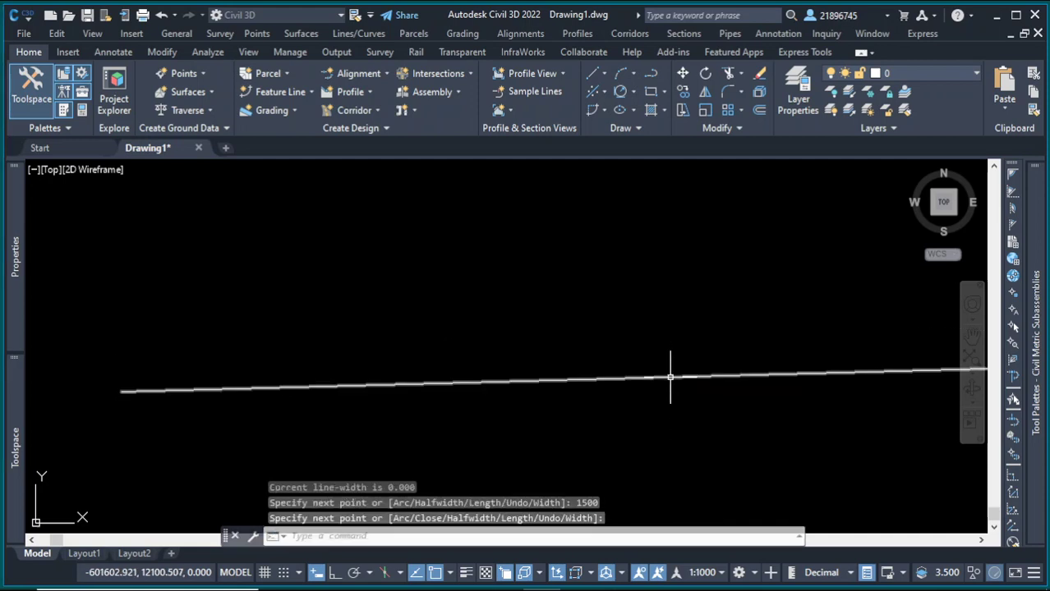
Add two vertices to the straight polyline, slightly above it at about one third and two thirds of its length
{"action": "left_click", "coordinate": [970, 391]}
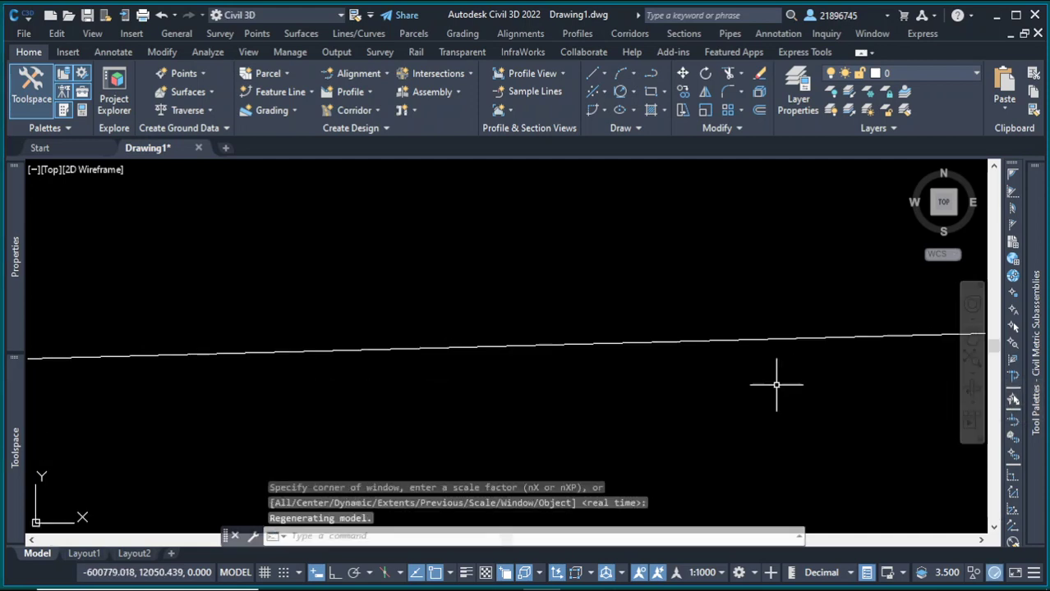
{"action": "left_click", "coordinate": [611, 378]}
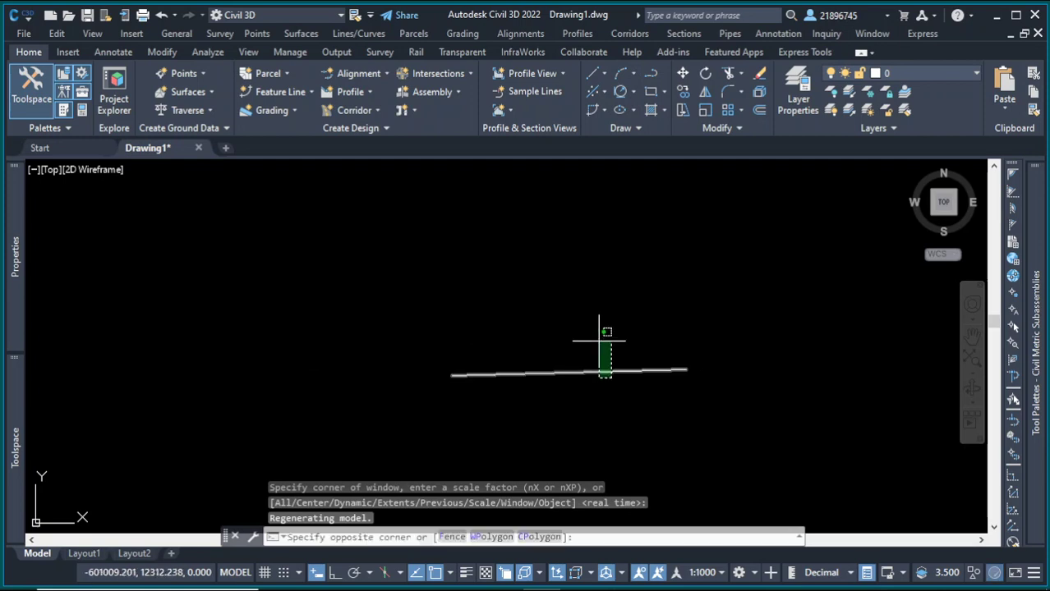
{"action": "left_click", "coordinate": [600, 341]}
{"action": "scroll", "coordinate": [567, 387], "scroll_direction": "up", "scroll_amount": 2}
{"action": "scroll", "coordinate": [567, 387], "scroll_direction": "up", "scroll_amount": 2}
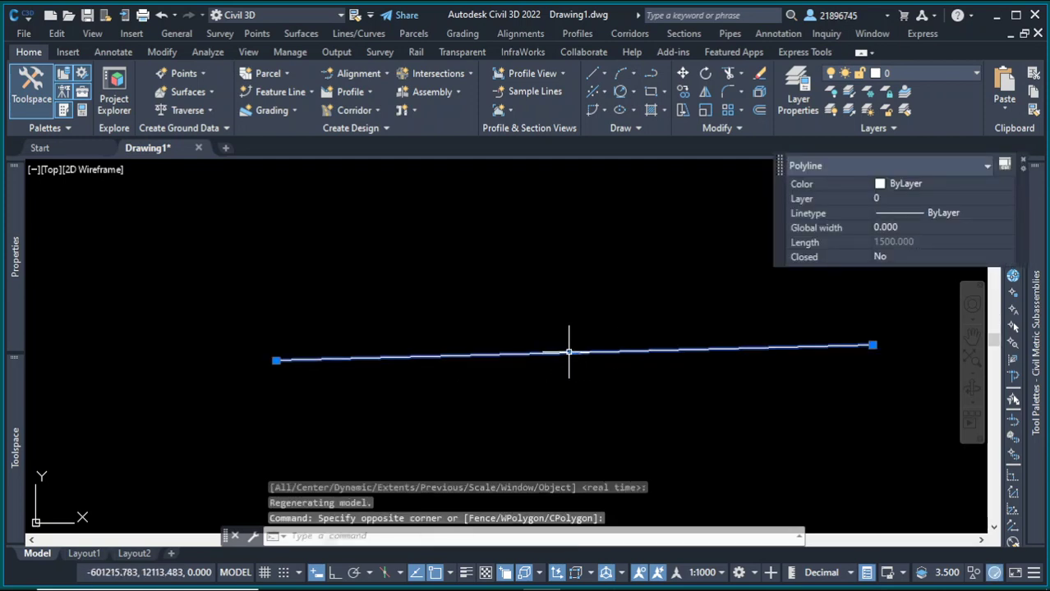
{"action": "mouse_move", "coordinate": [575, 353]}
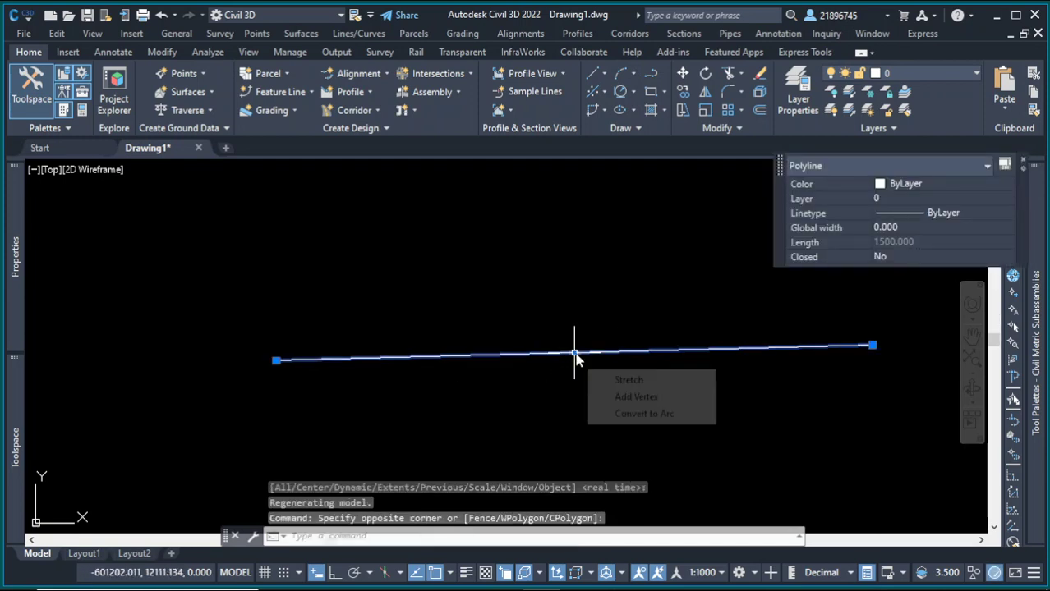
{"action": "left_click", "coordinate": [640, 398]}
{"action": "left_click", "coordinate": [474, 338]}
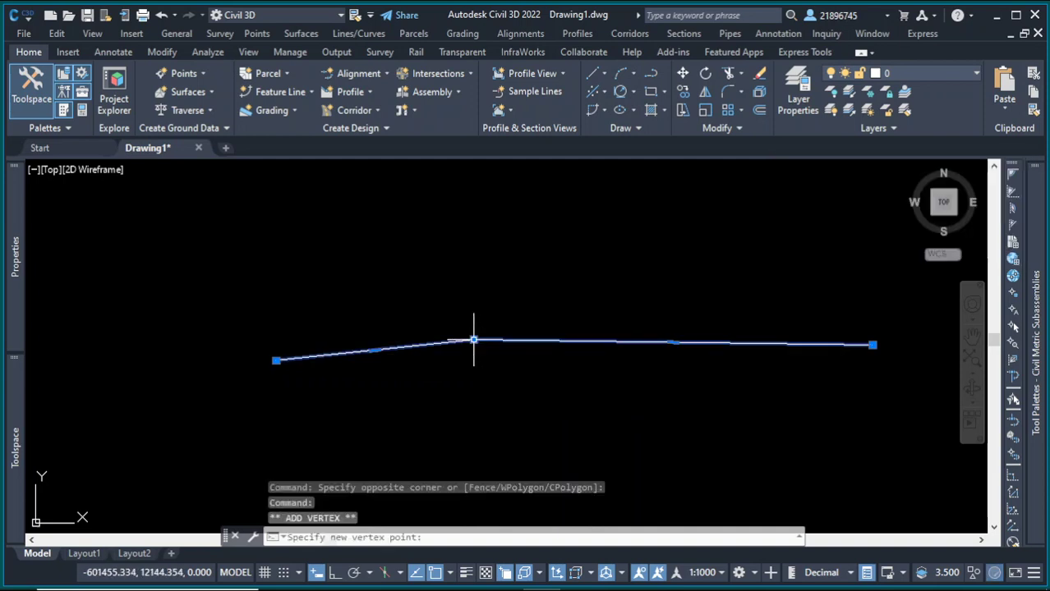
{"action": "mouse_move", "coordinate": [673, 342]}
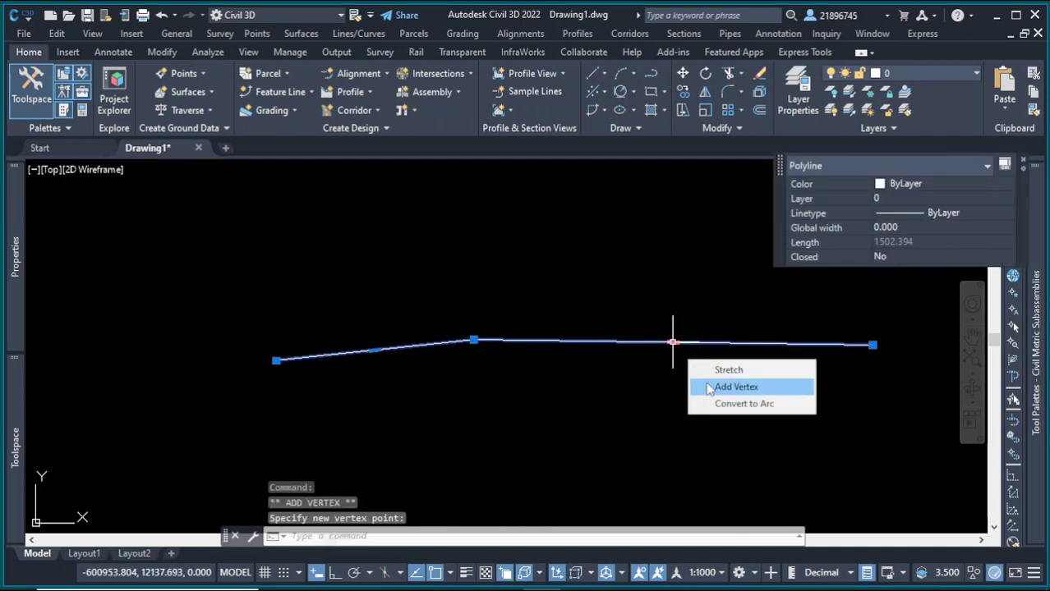
{"action": "left_click", "coordinate": [733, 390]}
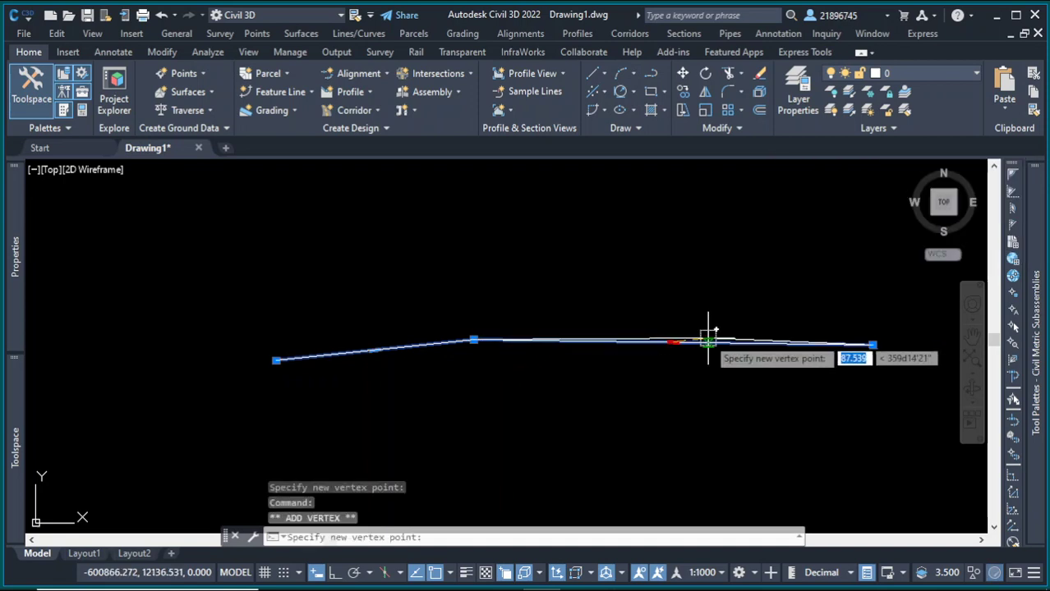
{"action": "left_click", "coordinate": [696, 319]}
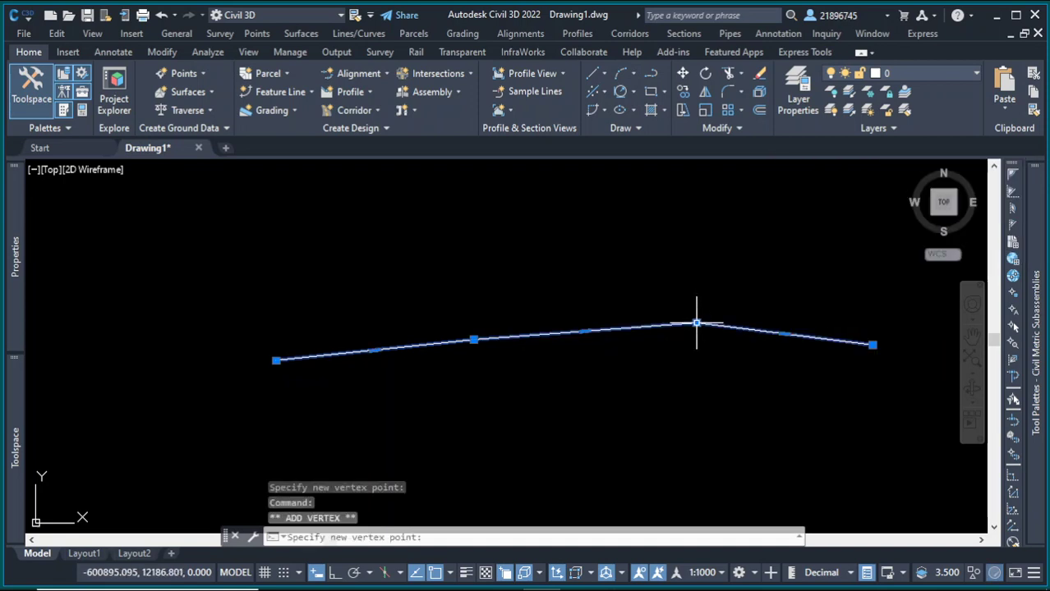
Stretch the polyline's western intermediate vertex upward so that the middle segment runs nearly horizontal
{"action": "left_click", "coordinate": [474, 339]}
{"action": "left_click", "coordinate": [457, 320]}
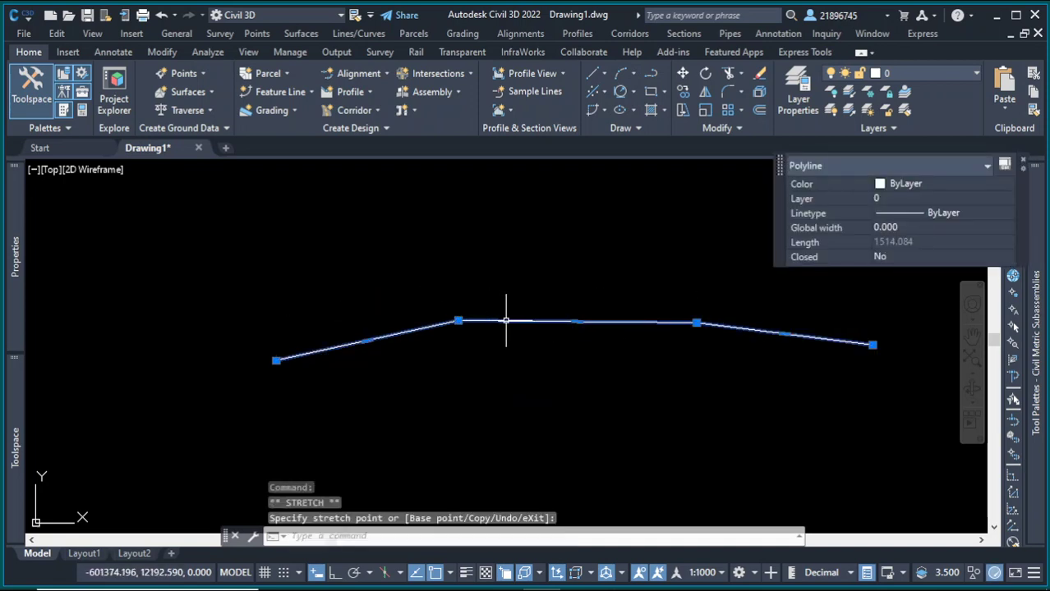
{"action": "scroll", "coordinate": [675, 352], "scroll_direction": "down", "scroll_amount": 2}
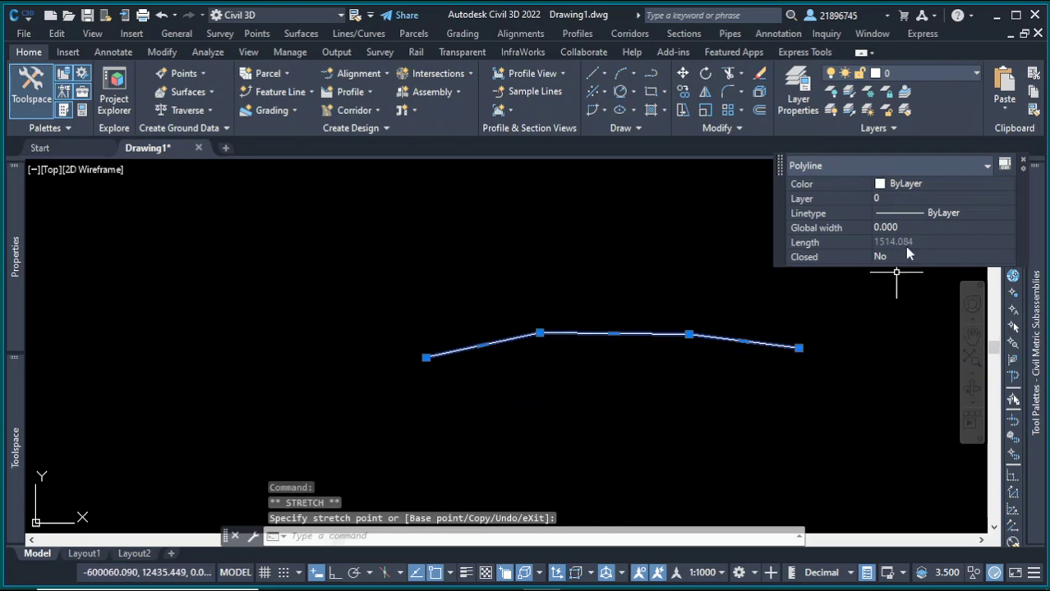
Switch to the WPS spreadsheet Pofile data.xlsx to check the last chainage, and return to Civil 3D
{"action": "mouse_move", "coordinate": [538, 585]}
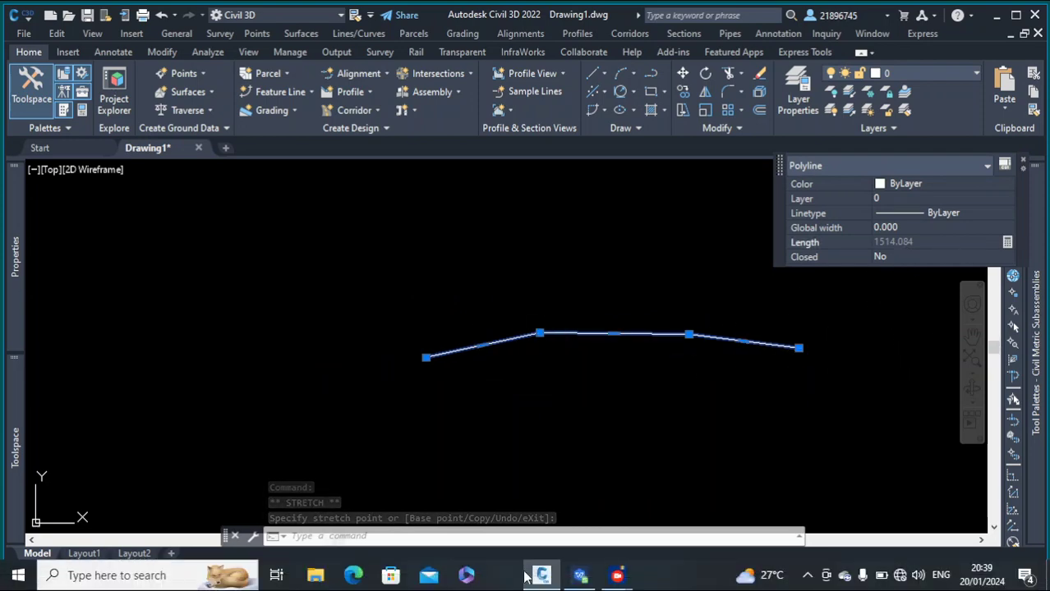
{"action": "left_click", "coordinate": [580, 575]}
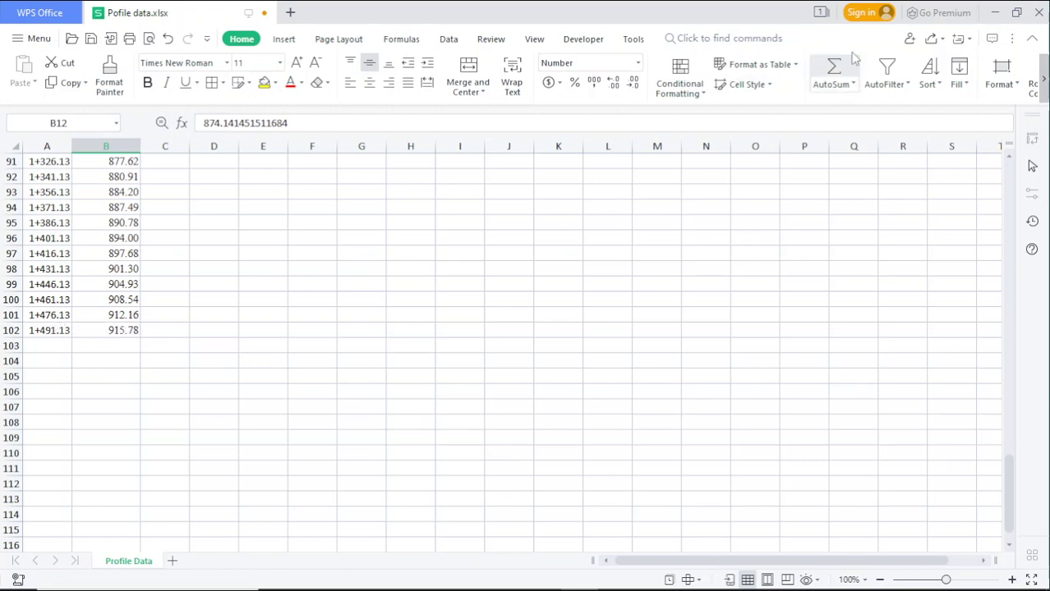
{"action": "left_click", "coordinate": [994, 12]}
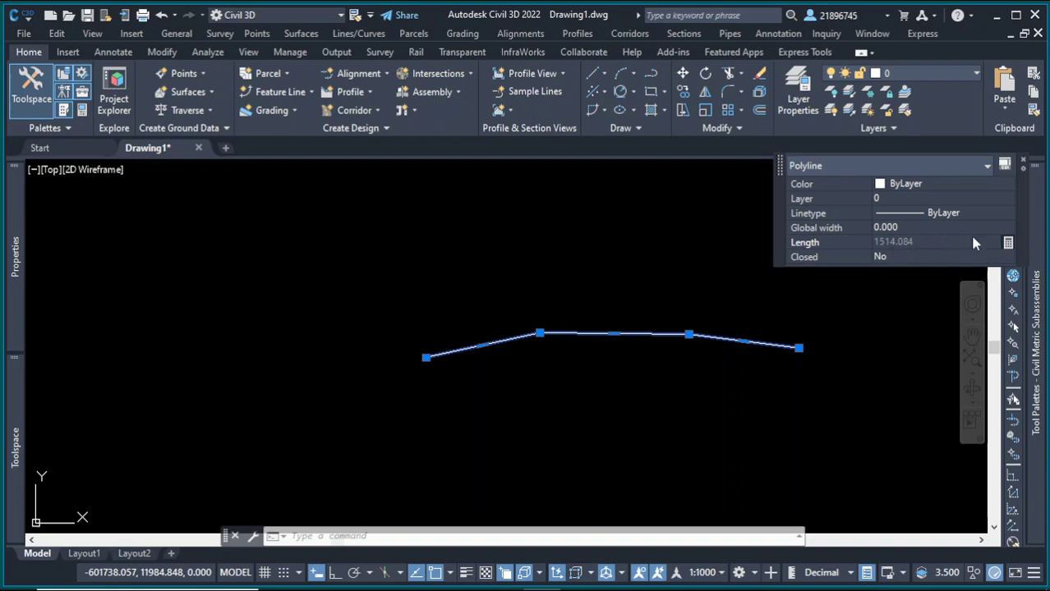
Subtract 1491.13 from the polyline's length in QuickCalc, copy the difference and close the calculator
{"action": "left_click", "coordinate": [1008, 245]}
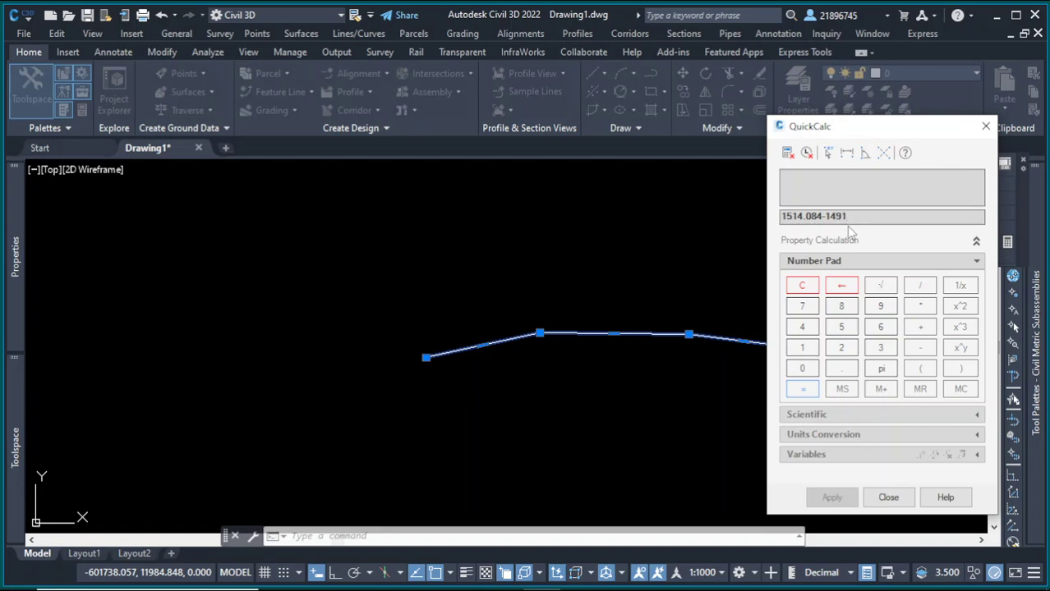
{"action": "type", "text": "-1491.3"}
{"action": "key", "text": "Return"}
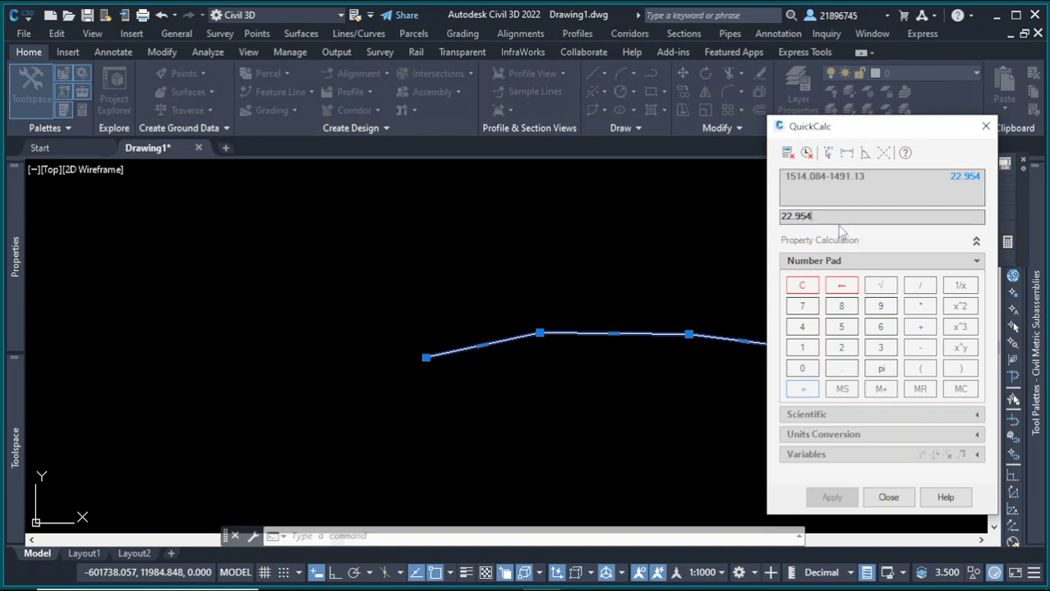
{"action": "left_click_drag", "start_coordinate": [834, 219], "coordinate": [776, 217]}
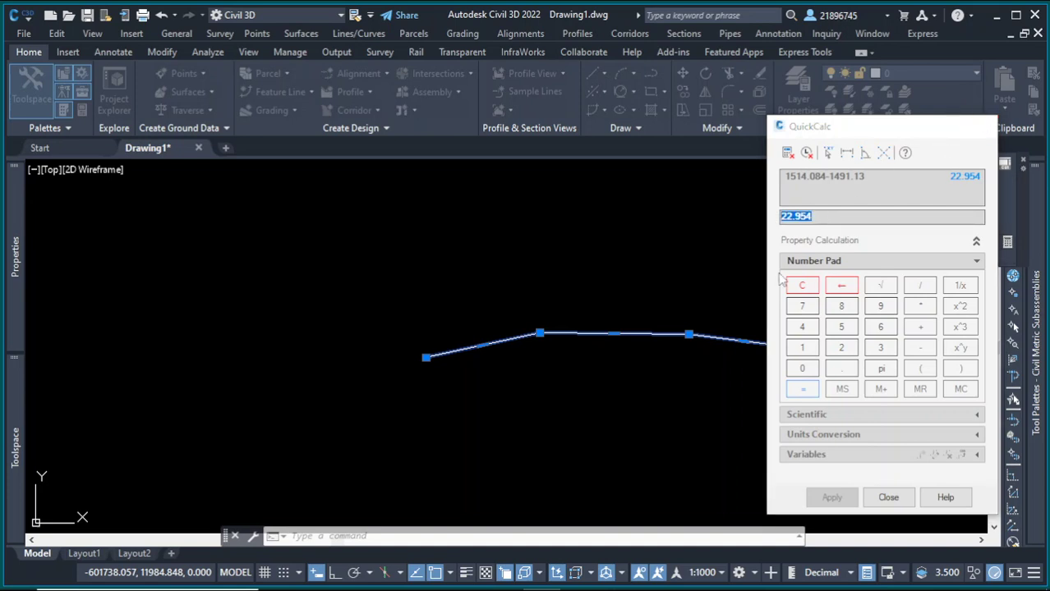
{"action": "left_click", "coordinate": [985, 126]}
Shorten the polyline at its eastern end by stretching the end vertex 22.954 back along the last segment
{"action": "scroll", "coordinate": [433, 293], "scroll_direction": "down", "scroll_amount": 2}
{"action": "scroll", "coordinate": [674, 326], "scroll_direction": "up", "scroll_amount": 3}
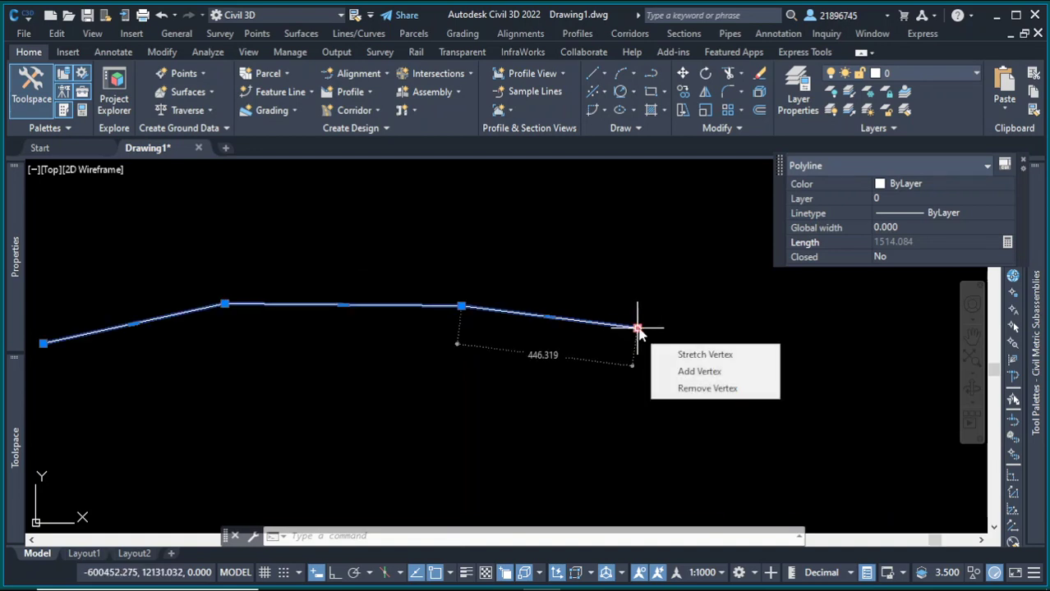
{"action": "left_click", "coordinate": [638, 329]}
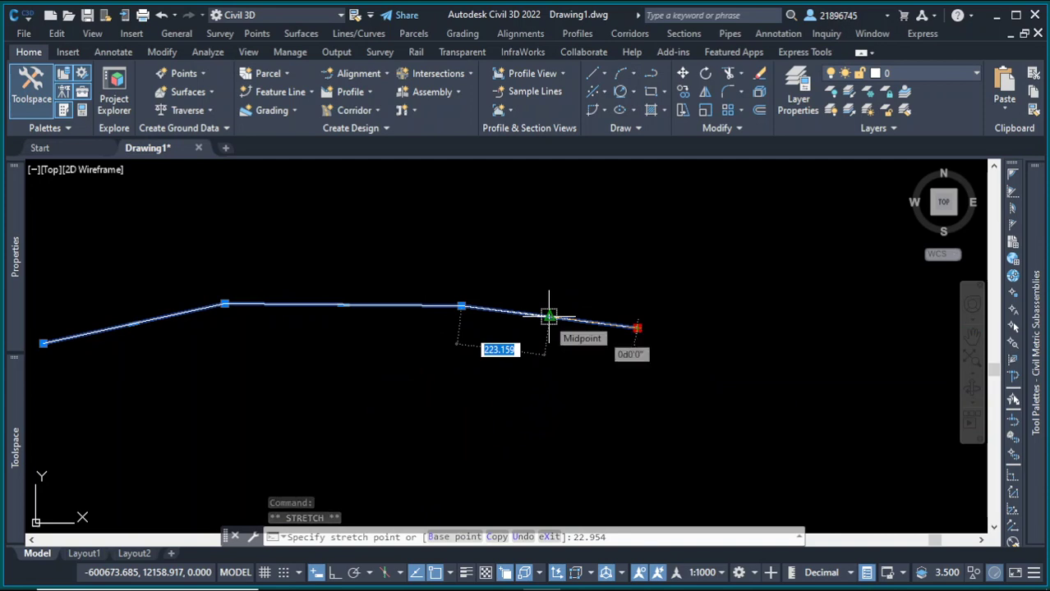
{"action": "key", "text": "Escape"}
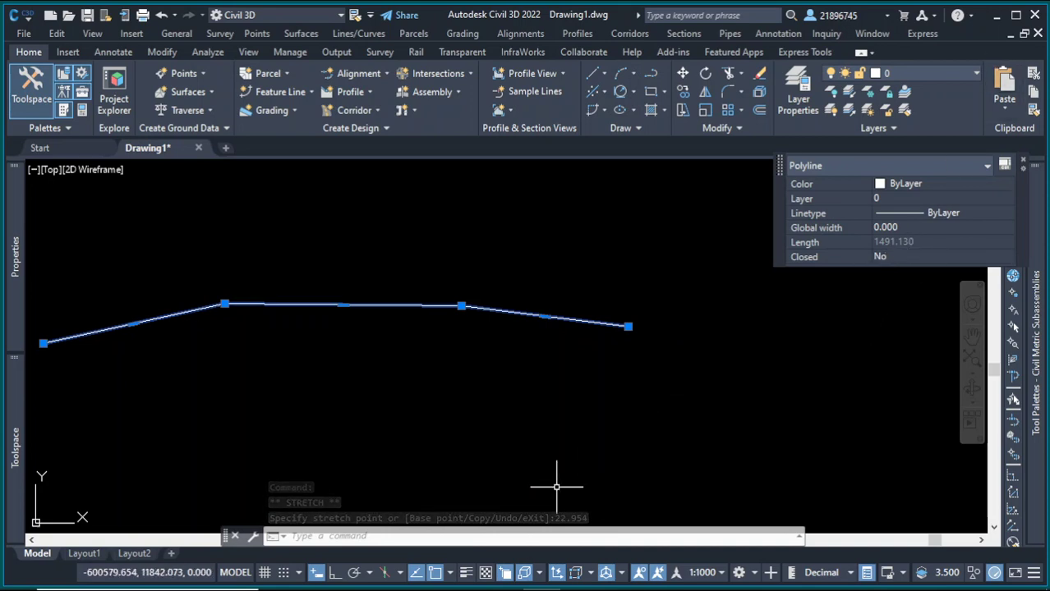
Compare the polyline's length with the last chainage in the WPS spreadsheet, and return to Civil 3D
{"action": "mouse_move", "coordinate": [500, 564]}
{"action": "left_click", "coordinate": [582, 577]}
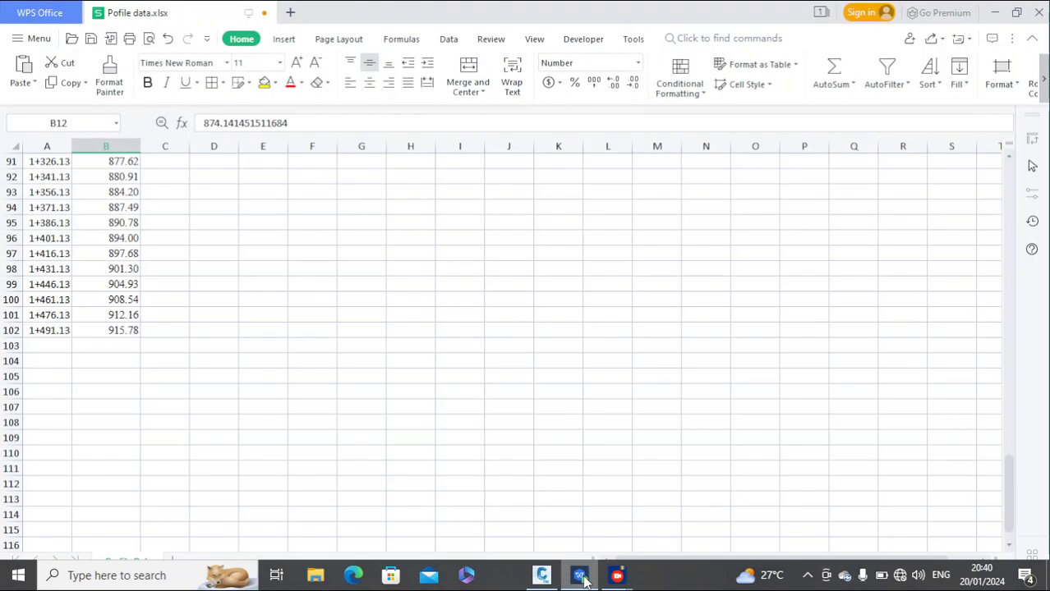
{"action": "mouse_move", "coordinate": [617, 576]}
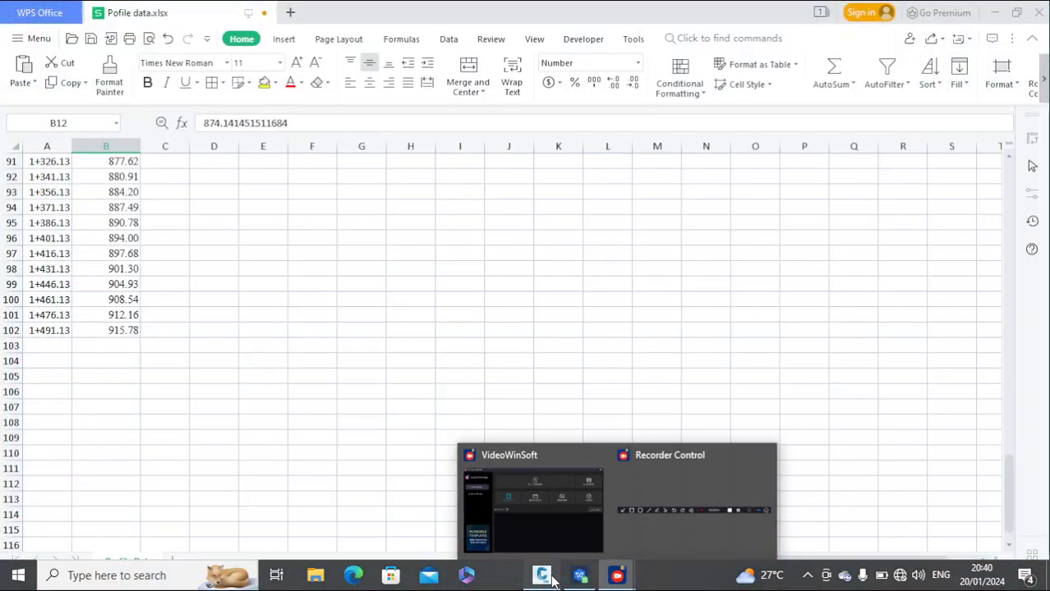
{"action": "left_click", "coordinate": [541, 575]}
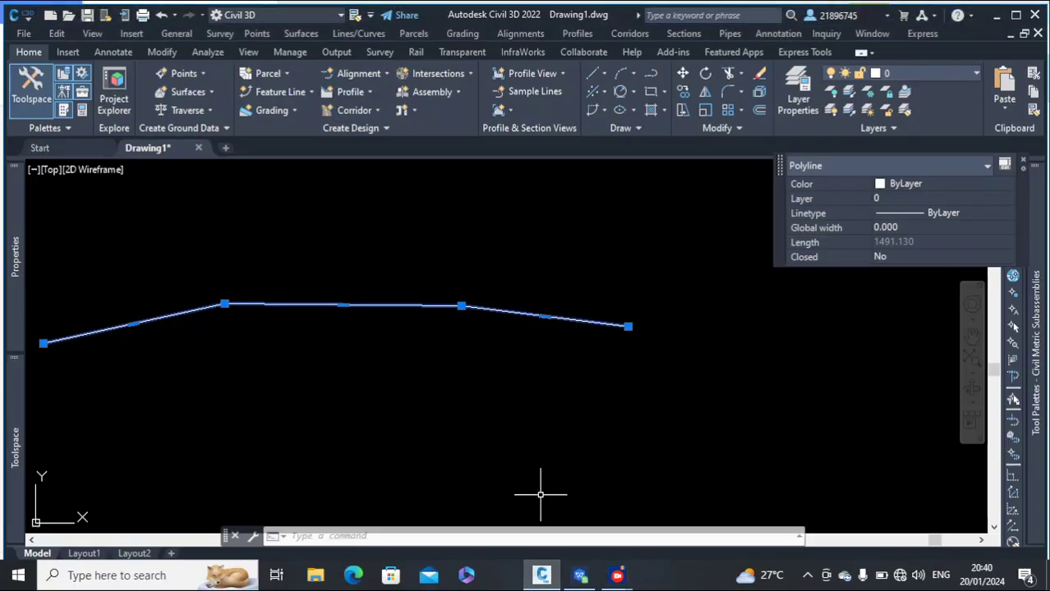
Deselect the polyline and examine its two bends and adjoining segments up close
{"action": "left_click", "coordinate": [538, 367]}
{"action": "key", "text": "Escape"}
{"action": "key", "text": "Escape"}
{"action": "middle_click_drag", "start_coordinate": [473, 363], "coordinate": [574, 321]}
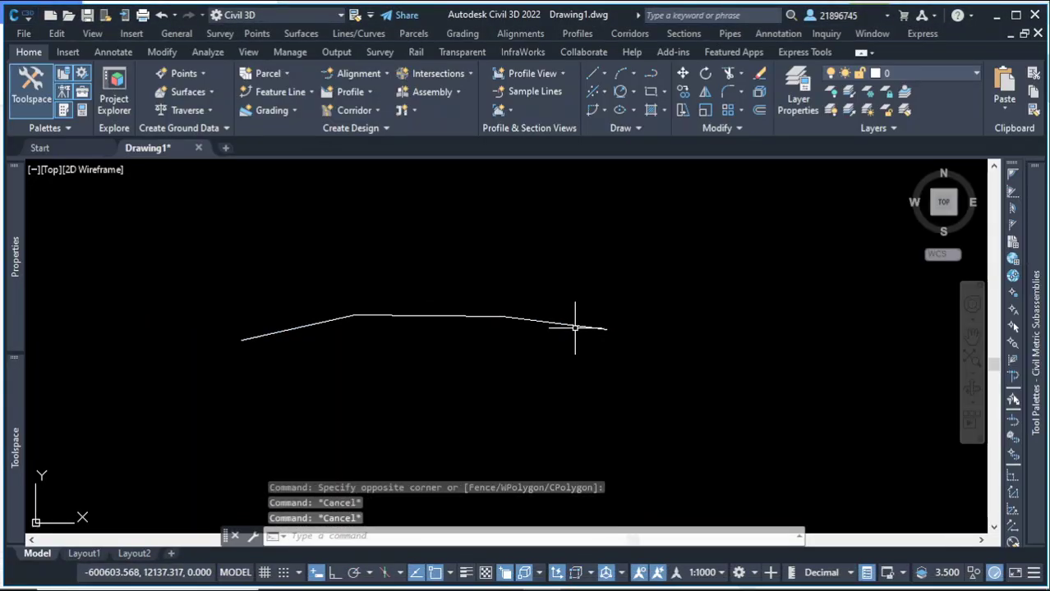
{"action": "scroll", "coordinate": [369, 325], "scroll_direction": "up", "scroll_amount": 2}
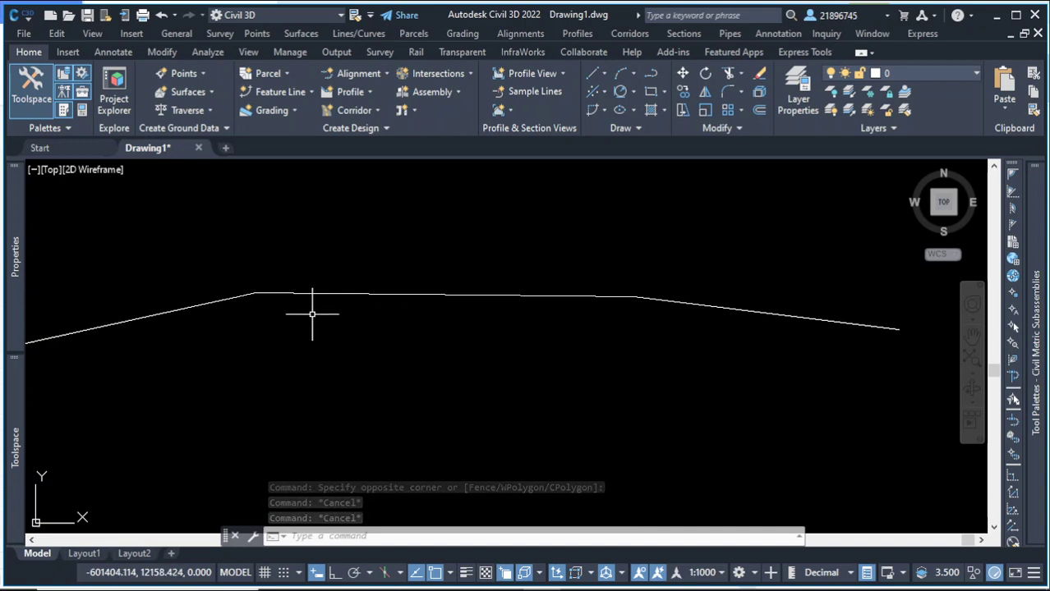
{"action": "middle_click_drag", "start_coordinate": [289, 306], "coordinate": [323, 295]}
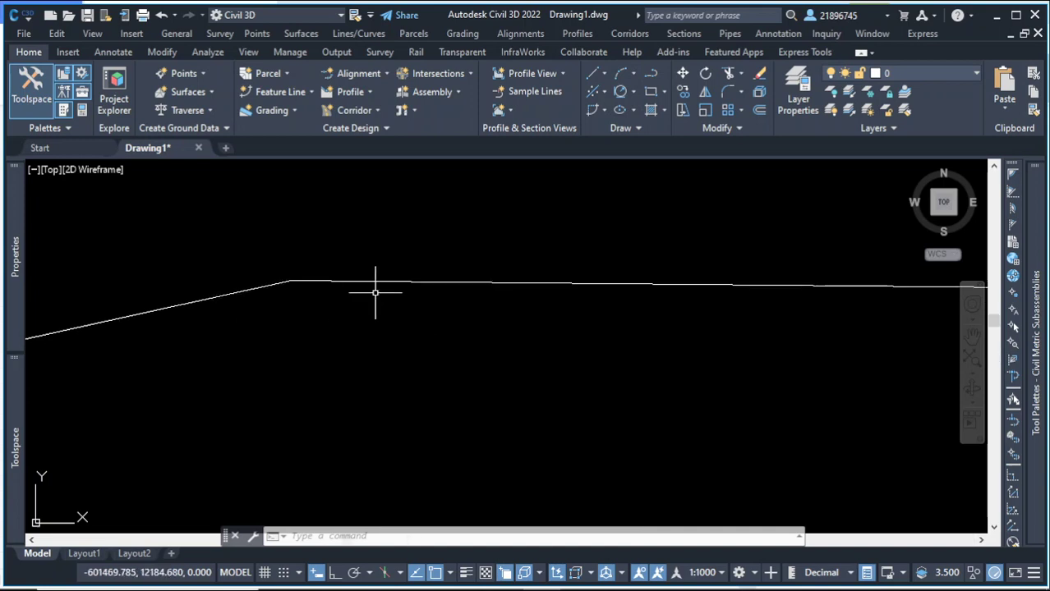
{"action": "middle_click_drag", "start_coordinate": [397, 288], "coordinate": [540, 290]}
{"action": "left_click", "coordinate": [525, 242]}
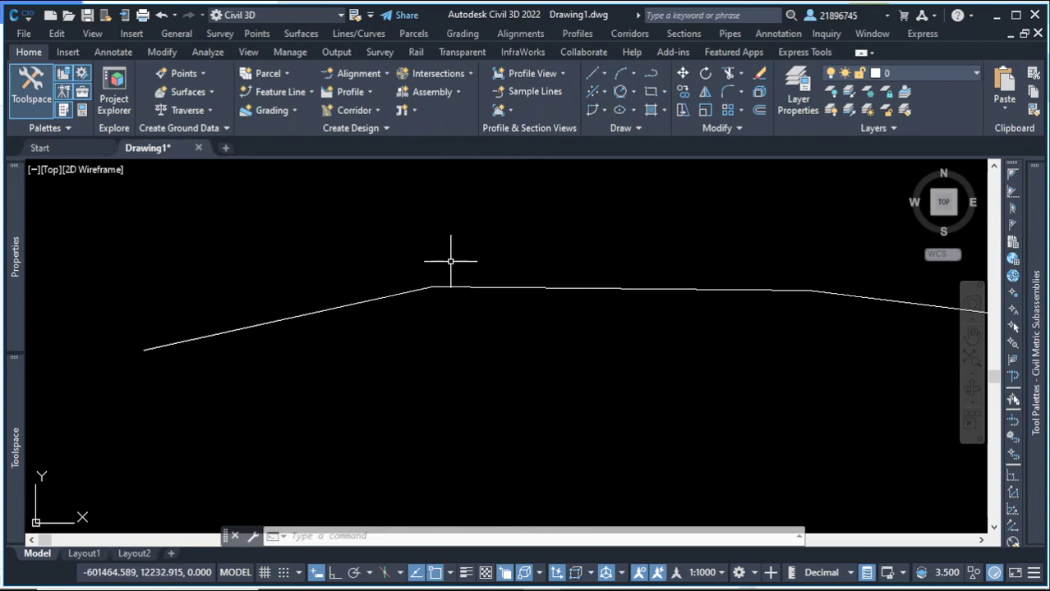
{"action": "scroll", "coordinate": [414, 297], "scroll_direction": "up", "scroll_amount": 2}
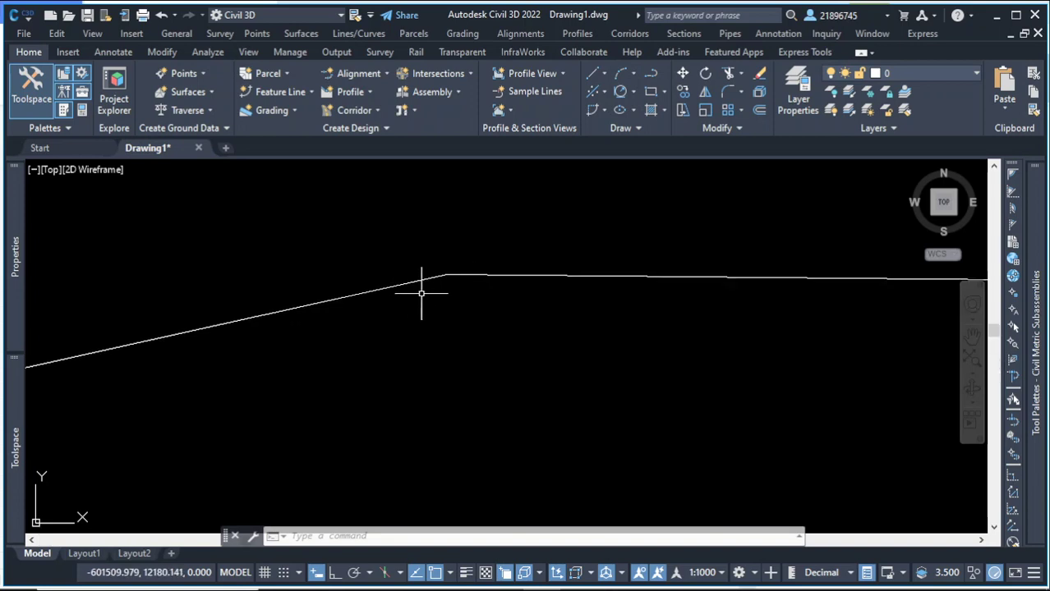
{"action": "middle_click_drag", "start_coordinate": [448, 277], "coordinate": [422, 272]}
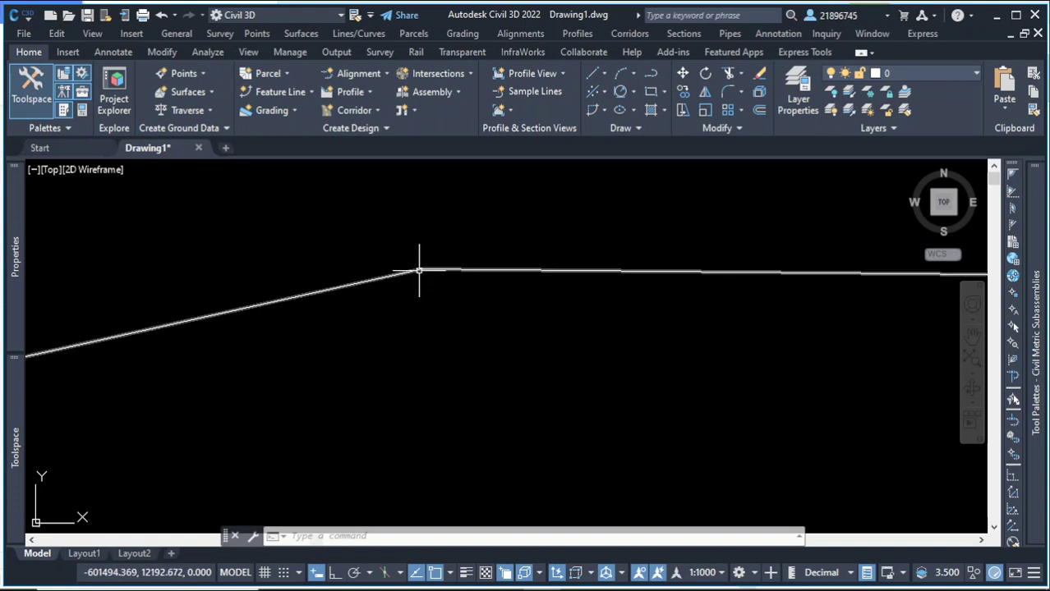
{"action": "scroll", "coordinate": [421, 270], "scroll_direction": "down", "scroll_amount": 3}
{"action": "middle_click_drag", "start_coordinate": [421, 269], "coordinate": [362, 304]}
{"action": "scroll", "coordinate": [744, 308], "scroll_direction": "up", "scroll_amount": 4}
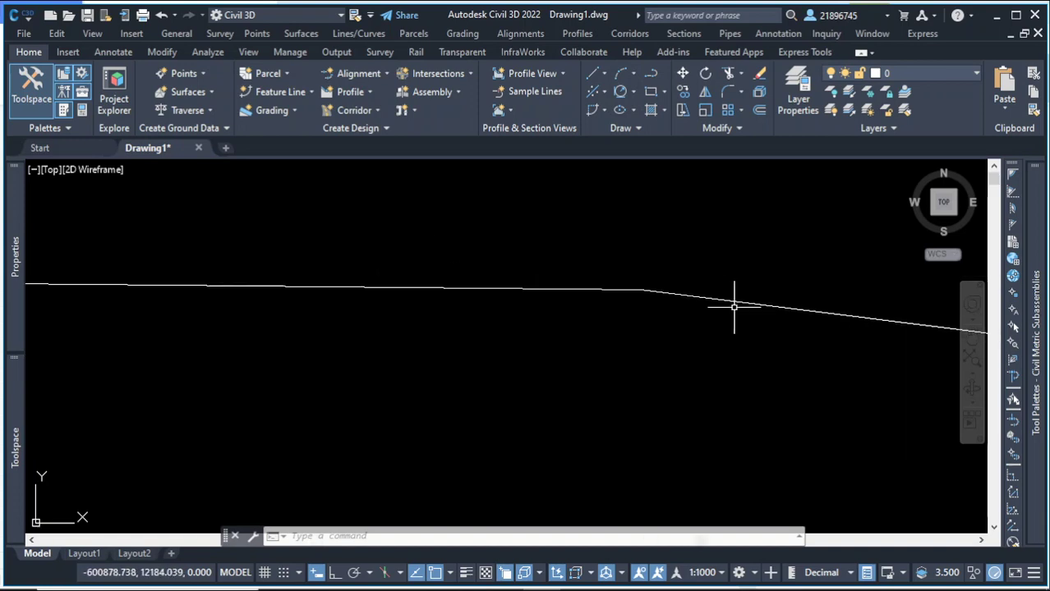
{"action": "scroll", "coordinate": [758, 312], "scroll_direction": "down", "scroll_amount": 5}
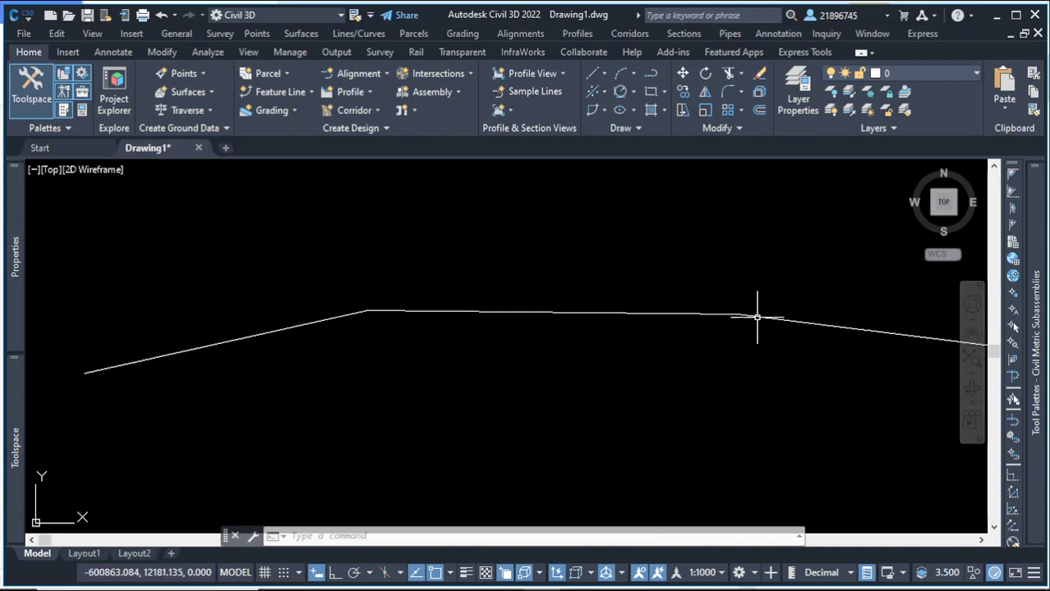
{"action": "scroll", "coordinate": [553, 293], "scroll_direction": "up", "scroll_amount": 3}
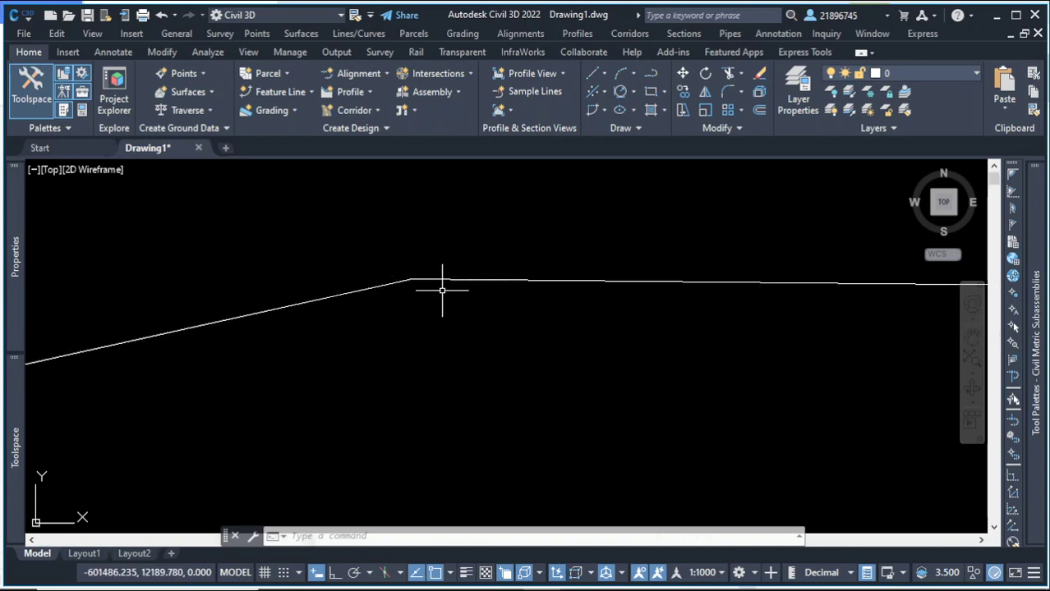
{"action": "scroll", "coordinate": [436, 304], "scroll_direction": "down", "scroll_amount": 2}
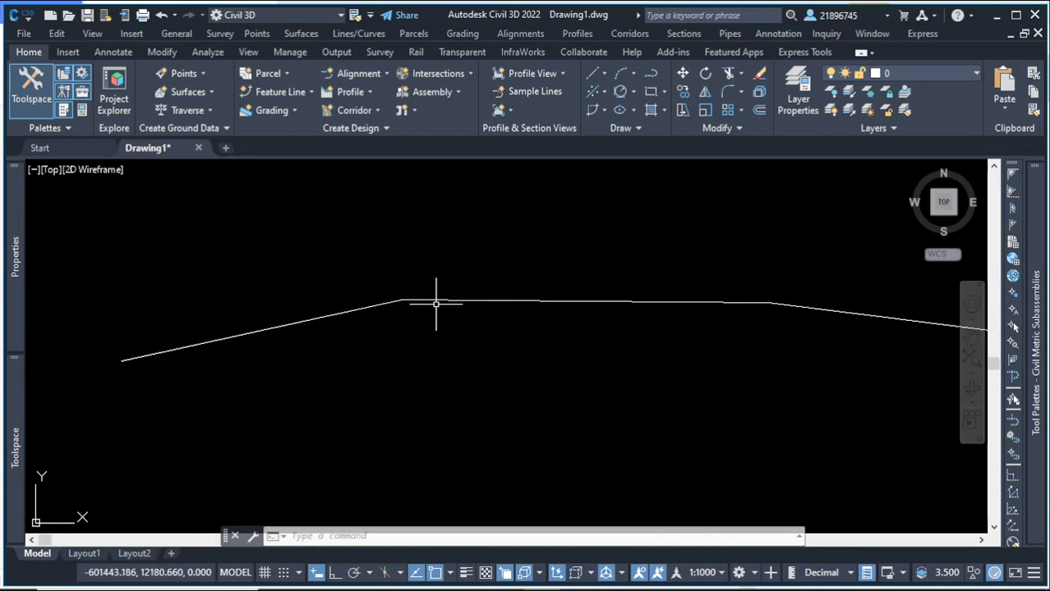
Start Create Alignment from Objects on the three-segment polyline and accept the west-to-east alignment direction
{"action": "left_click", "coordinate": [380, 74]}
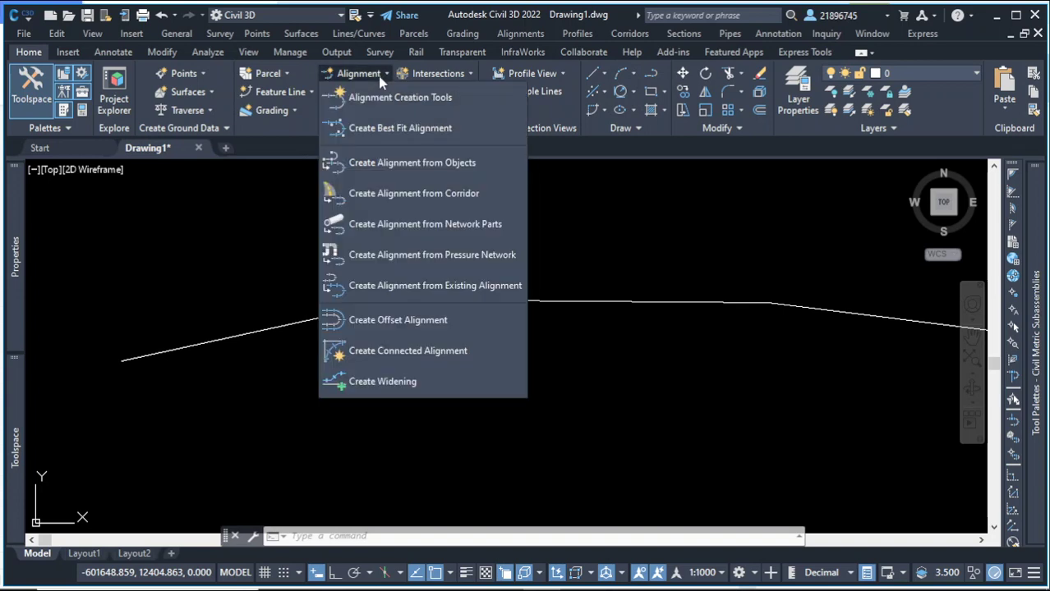
{"action": "left_click", "coordinate": [466, 163]}
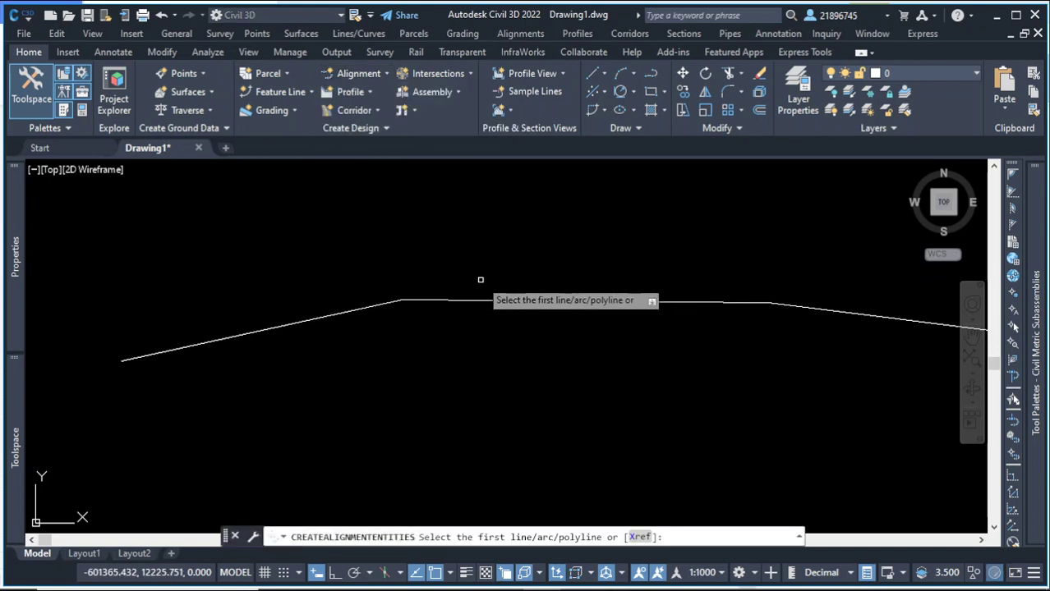
{"action": "left_click", "coordinate": [480, 299]}
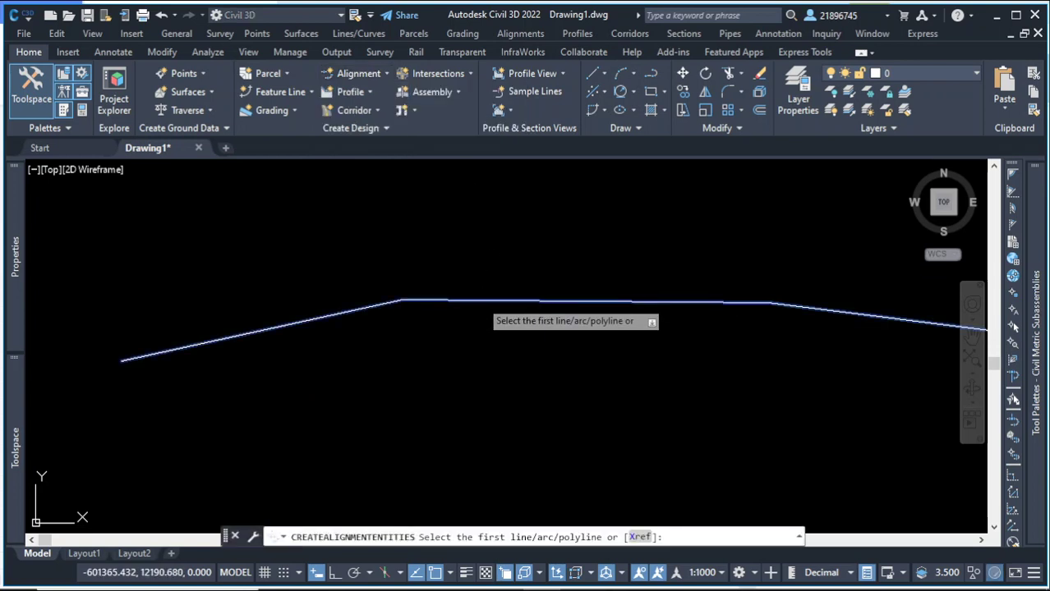
{"action": "key", "text": "Return"}
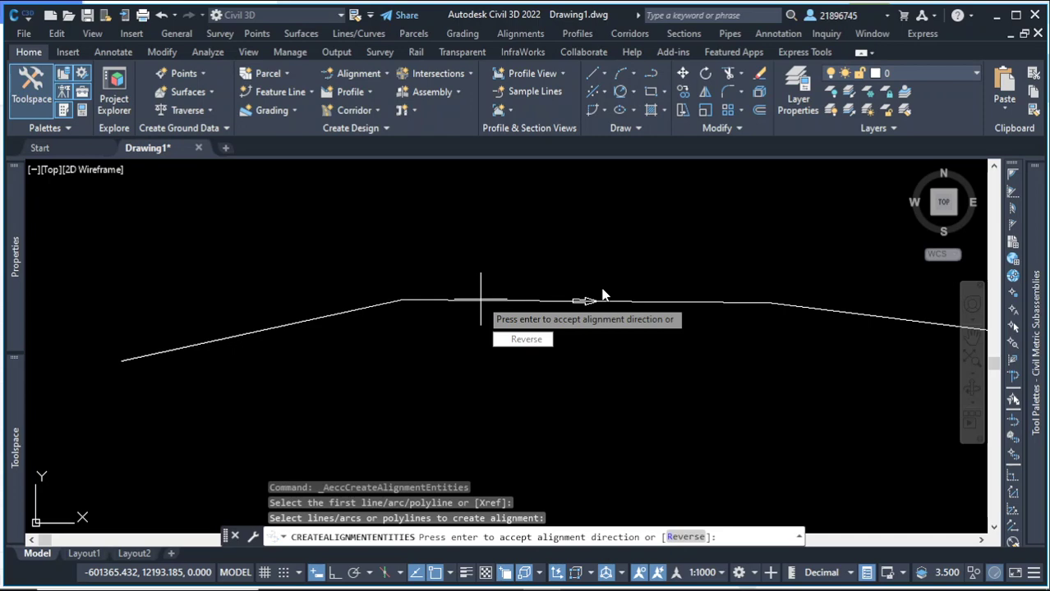
{"action": "key", "text": "Return"}
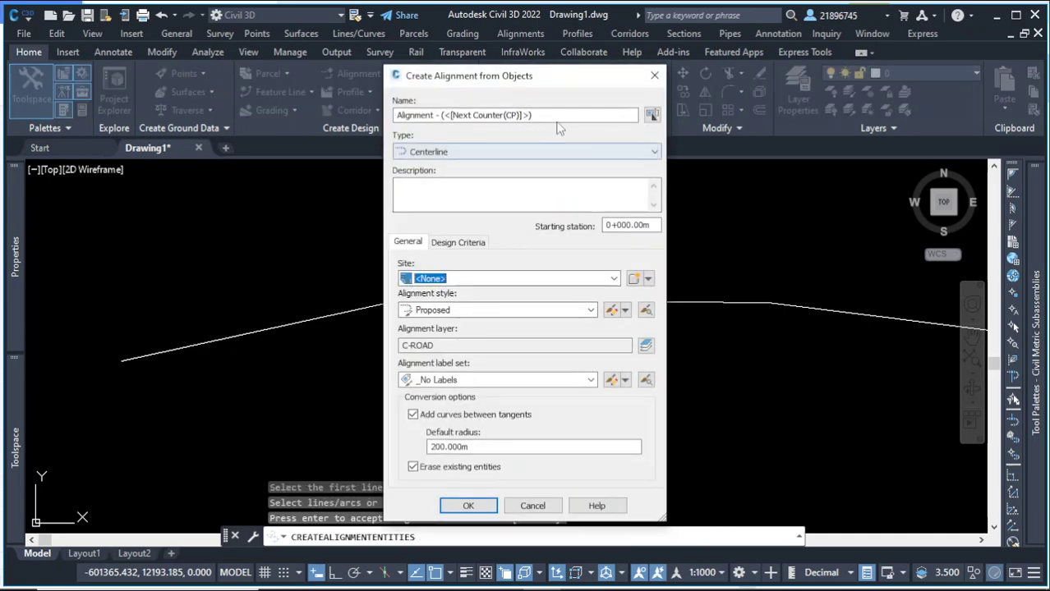
Create the centerline named Alignment with All Labels, without adding curves between tangents or erasing existing entities
{"action": "left_click_drag", "start_coordinate": [535, 117], "coordinate": [388, 122]}
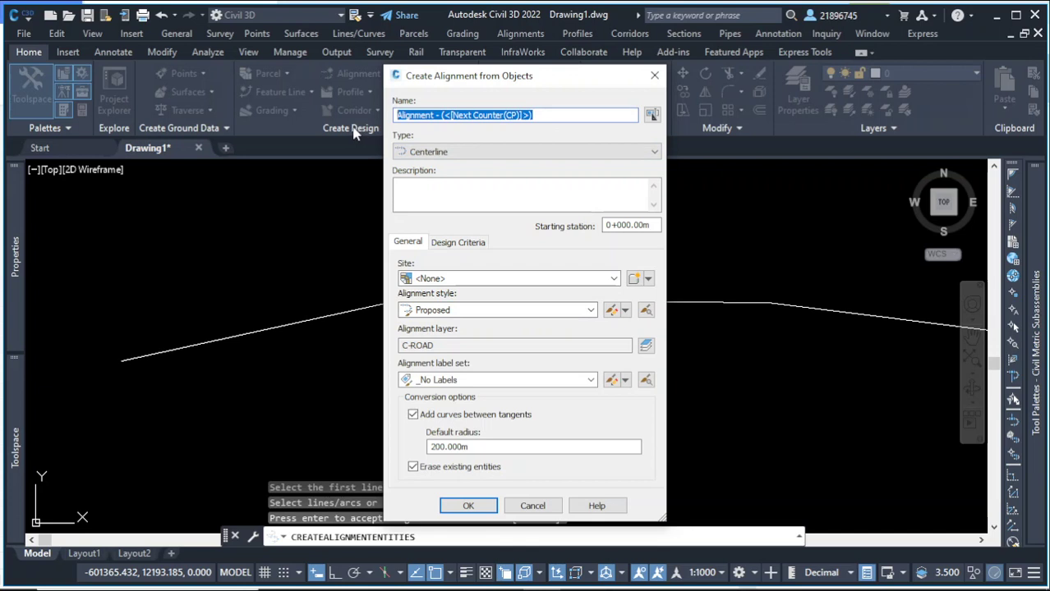
{"action": "type", "text": "Alignment"}
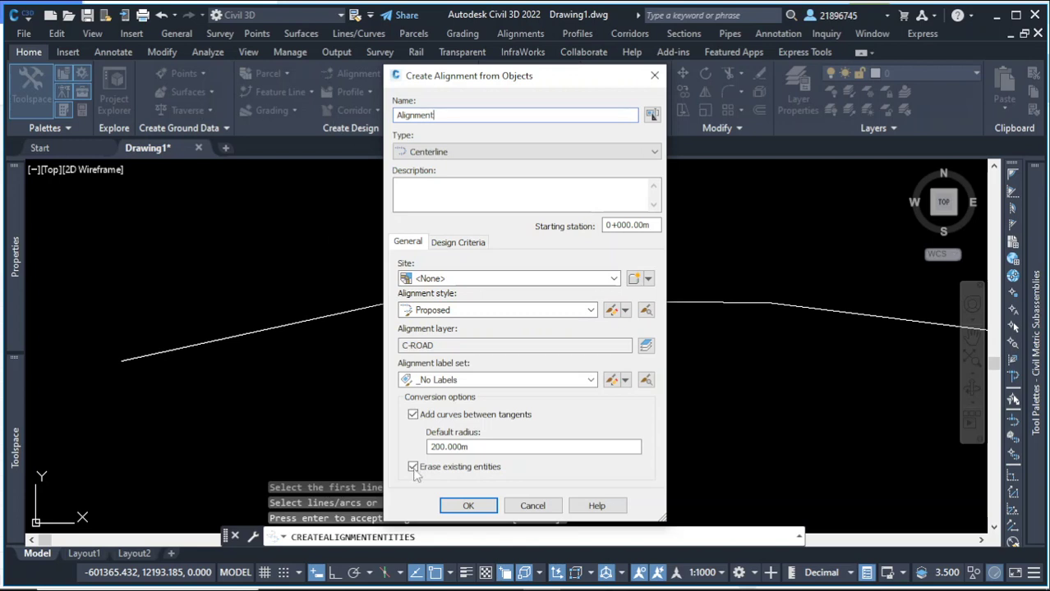
{"action": "left_click", "coordinate": [414, 416]}
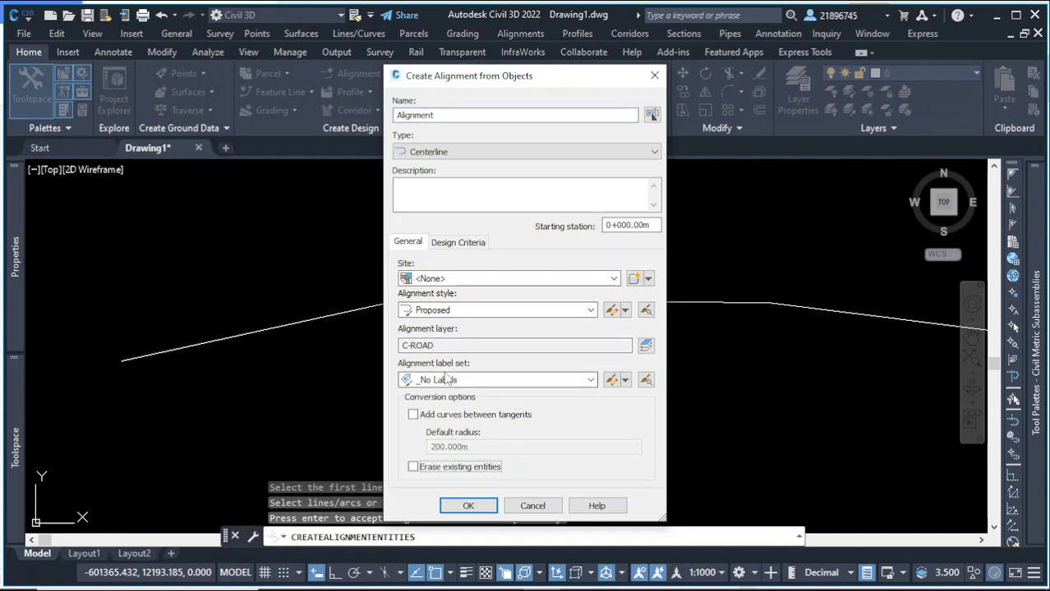
{"action": "left_click", "coordinate": [591, 381]}
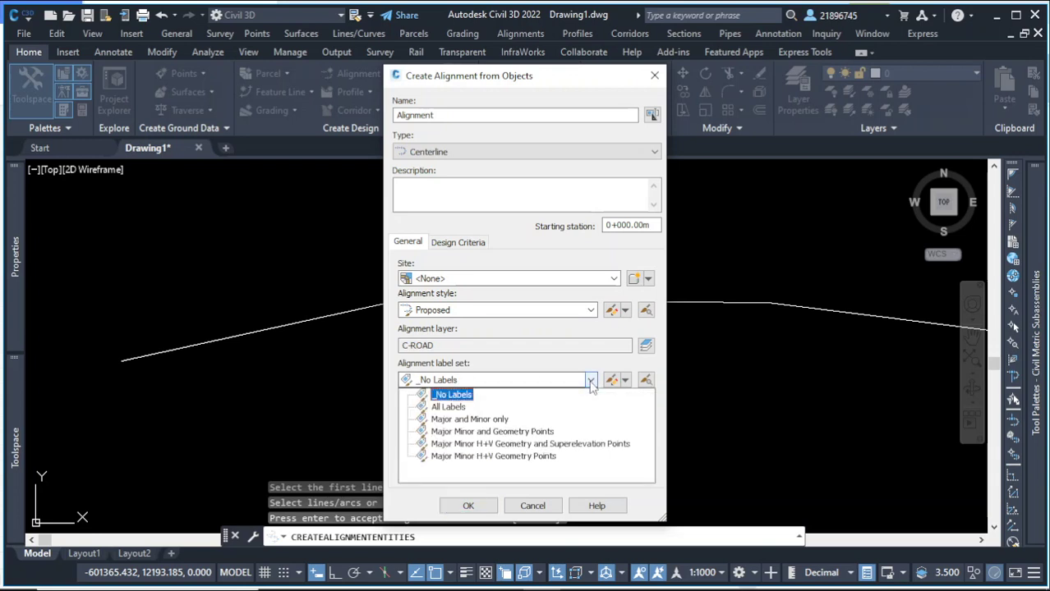
{"action": "left_click", "coordinate": [440, 411]}
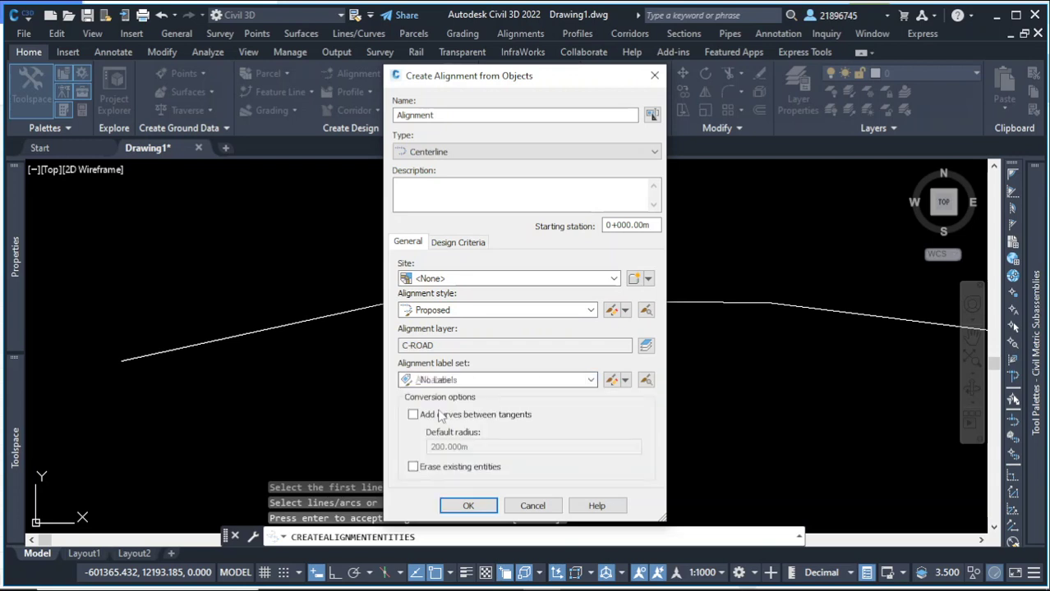
{"action": "left_click", "coordinate": [468, 506]}
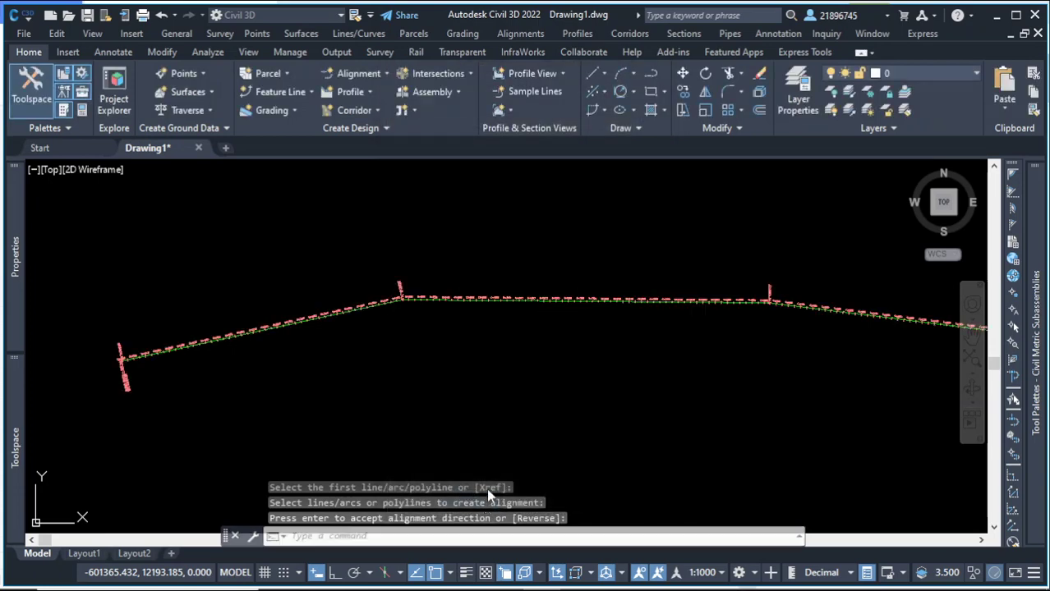
Examine the station labels along the new alignment, from its start point to its end point
{"action": "scroll", "coordinate": [112, 356], "scroll_direction": "up", "scroll_amount": 5}
{"action": "scroll", "coordinate": [294, 364], "scroll_direction": "up", "scroll_amount": 1}
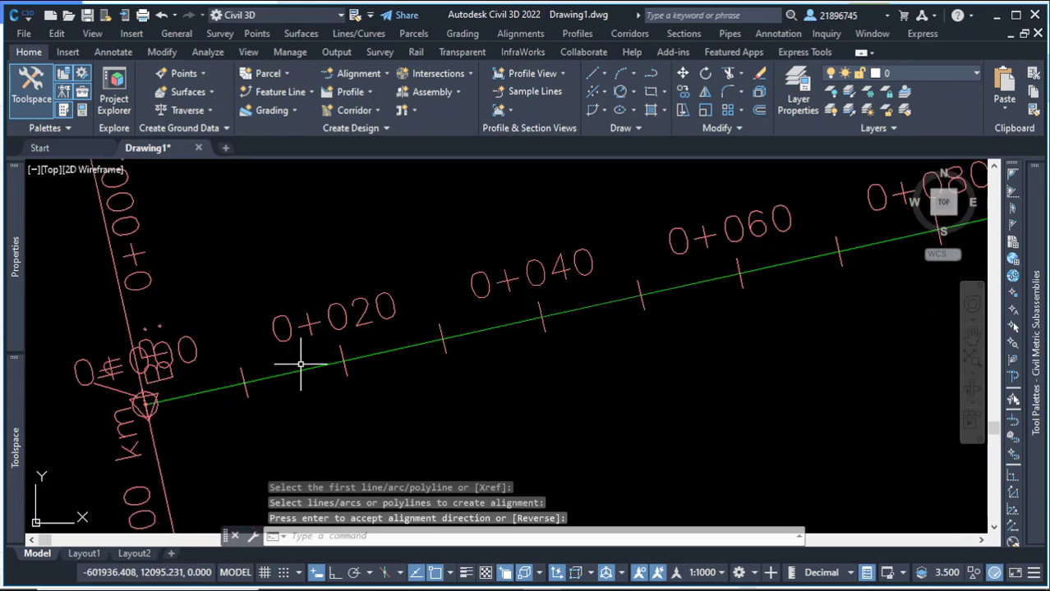
{"action": "scroll", "coordinate": [238, 337], "scroll_direction": "down", "scroll_amount": 1}
{"action": "scroll", "coordinate": [242, 319], "scroll_direction": "down", "scroll_amount": 4}
{"action": "scroll", "coordinate": [813, 316], "scroll_direction": "up", "scroll_amount": 2}
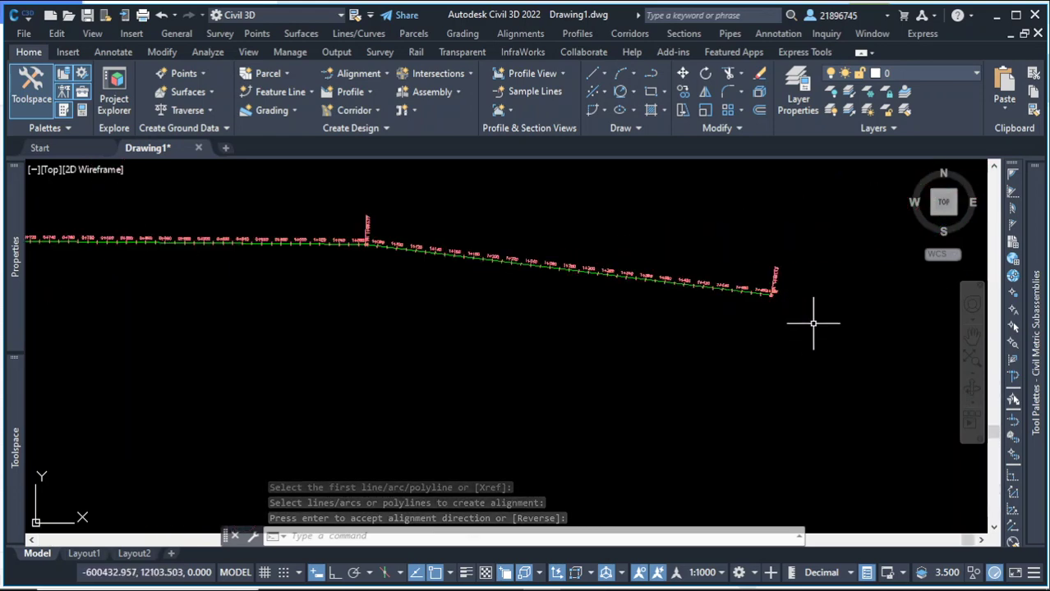
{"action": "scroll", "coordinate": [775, 275], "scroll_direction": "up", "scroll_amount": 2}
{"action": "scroll", "coordinate": [764, 255], "scroll_direction": "up", "scroll_amount": 3}
{"action": "scroll", "coordinate": [668, 356], "scroll_direction": "down", "scroll_amount": 2}
{"action": "scroll", "coordinate": [687, 313], "scroll_direction": "up", "scroll_amount": 2}
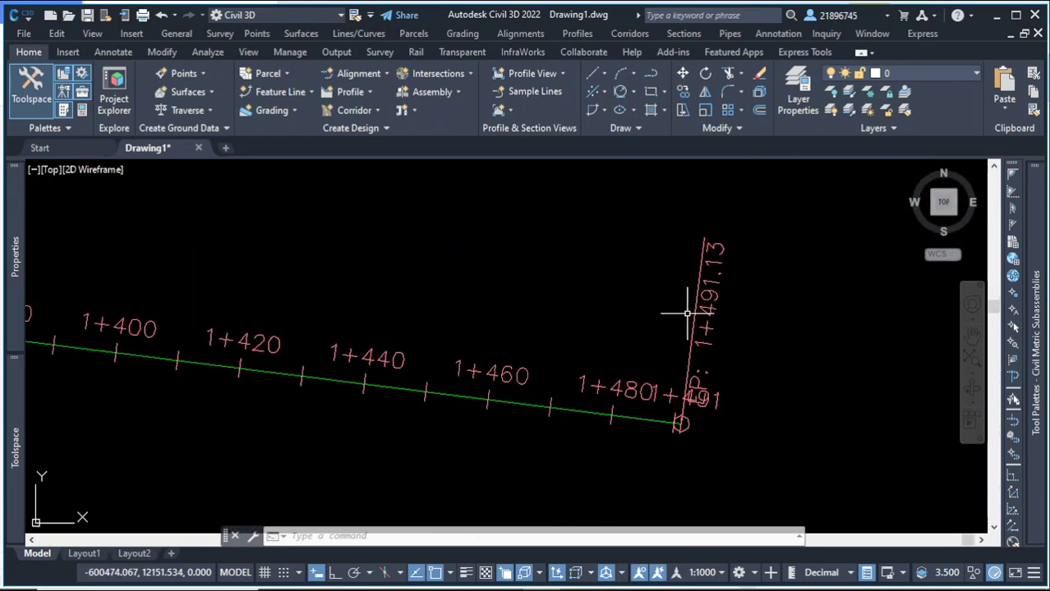
Inspect the PI label and adjoining tangents at the alignment's eastern bend
{"action": "scroll", "coordinate": [683, 315], "scroll_direction": "down", "scroll_amount": 3}
{"action": "scroll", "coordinate": [481, 266], "scroll_direction": "up", "scroll_amount": 5}
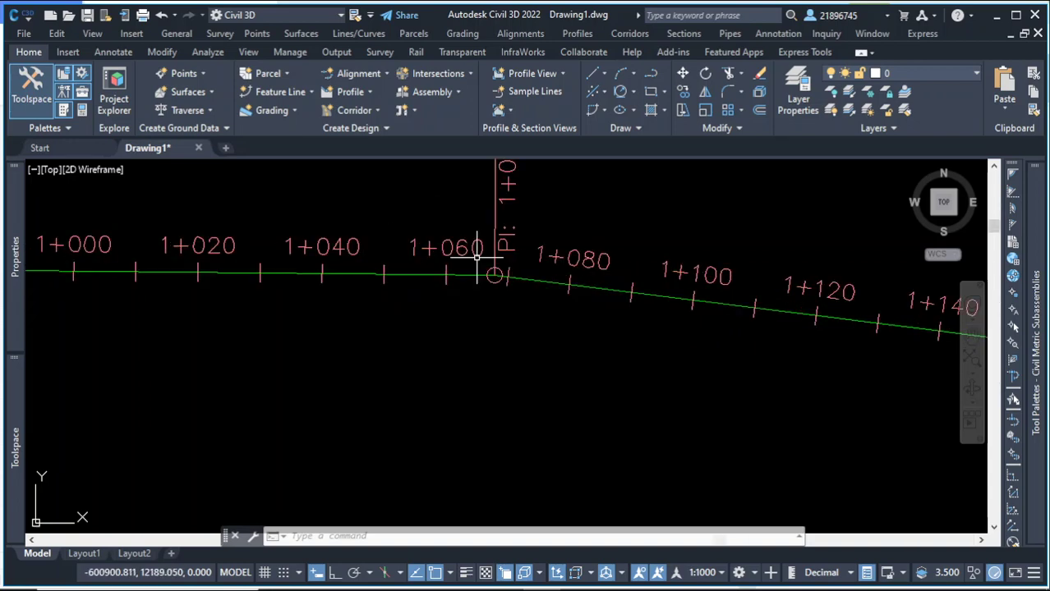
{"action": "scroll", "coordinate": [516, 289], "scroll_direction": "up", "scroll_amount": 2}
{"action": "scroll", "coordinate": [499, 281], "scroll_direction": "up", "scroll_amount": 2}
{"action": "scroll", "coordinate": [410, 247], "scroll_direction": "up", "scroll_amount": 2}
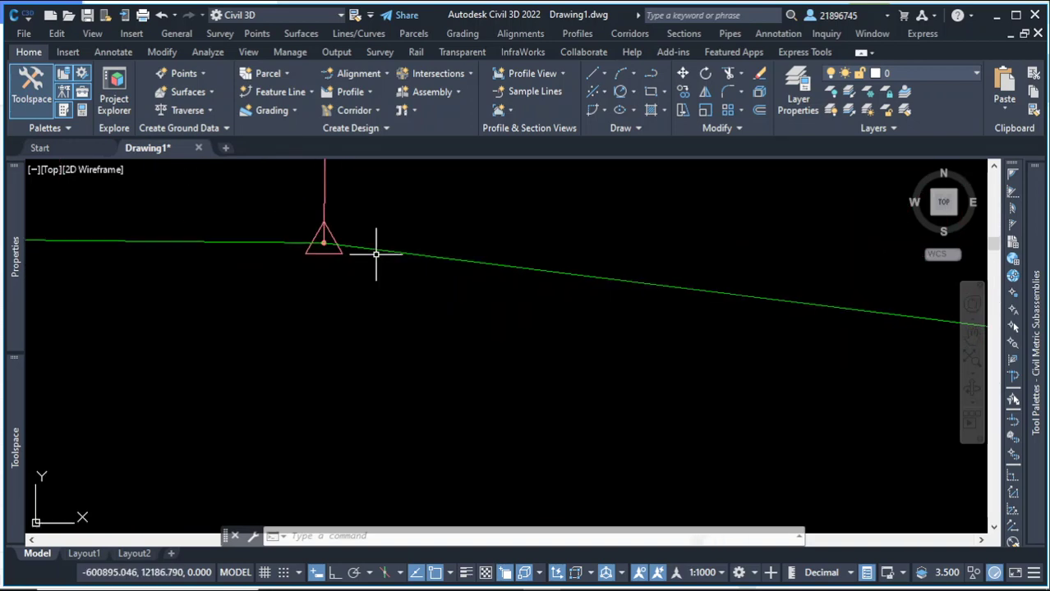
{"action": "scroll", "coordinate": [375, 255], "scroll_direction": "down", "scroll_amount": 8}
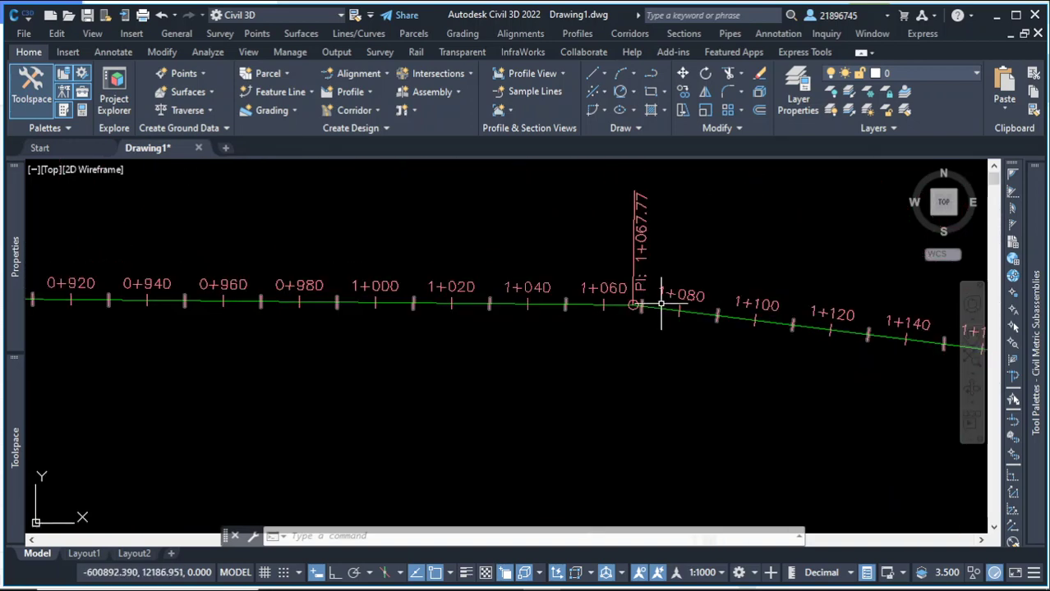
{"action": "scroll", "coordinate": [564, 297], "scroll_direction": "down", "scroll_amount": 3}
Inspect the PI label and neighbouring station ticks at the alignment's western bend
{"action": "scroll", "coordinate": [452, 291], "scroll_direction": "up", "scroll_amount": 7}
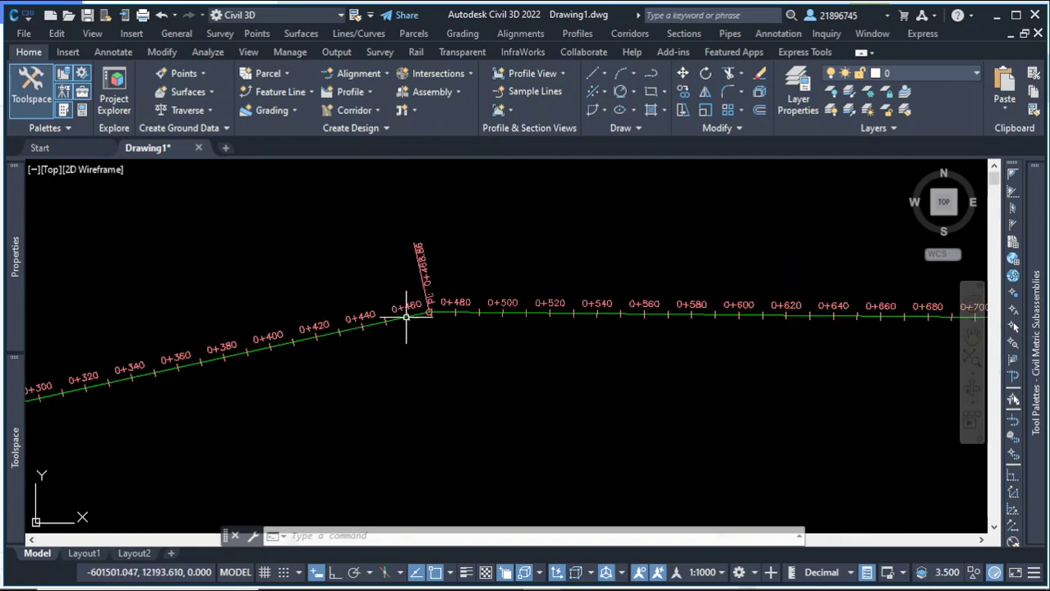
{"action": "scroll", "coordinate": [499, 278], "scroll_direction": "up", "scroll_amount": 3}
{"action": "left_click", "coordinate": [629, 277]}
{"action": "scroll", "coordinate": [511, 286], "scroll_direction": "down", "scroll_amount": 4}
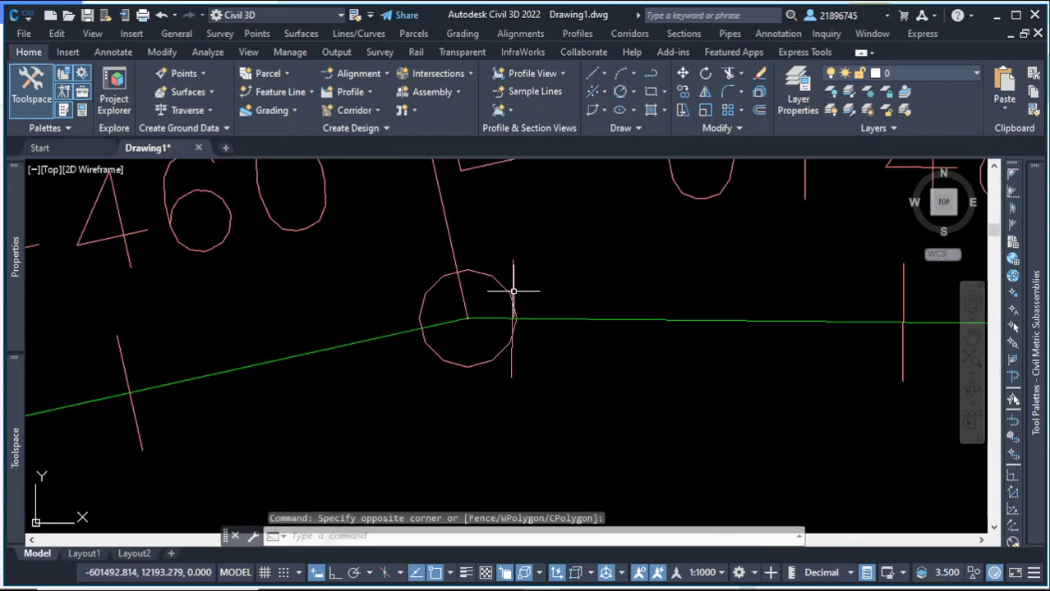
{"action": "scroll", "coordinate": [517, 294], "scroll_direction": "up", "scroll_amount": 5}
{"action": "scroll", "coordinate": [567, 300], "scroll_direction": "down", "scroll_amount": 5}
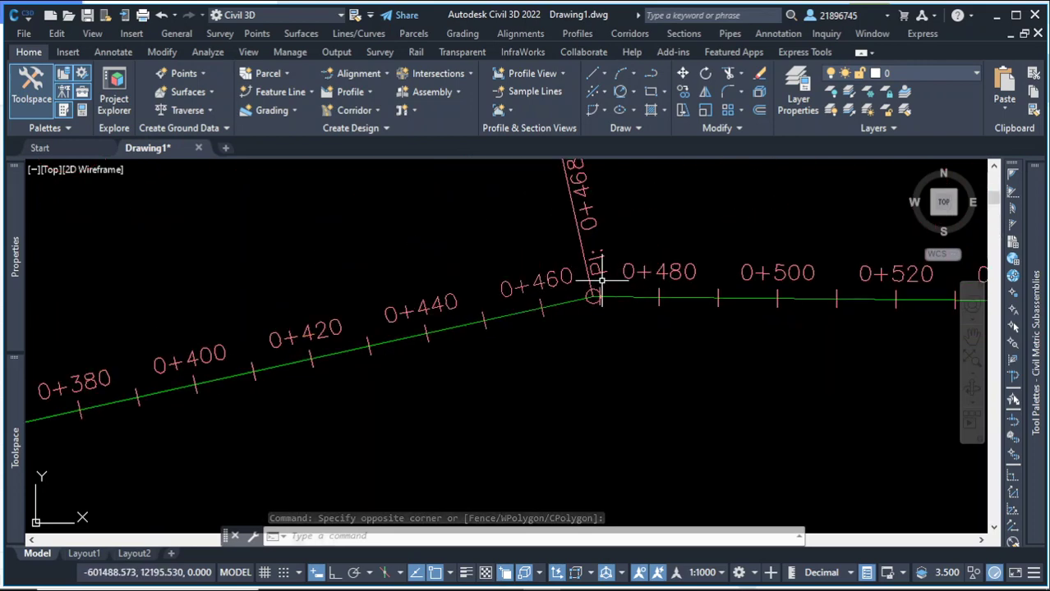
{"action": "scroll", "coordinate": [615, 262], "scroll_direction": "up", "scroll_amount": 4}
{"action": "scroll", "coordinate": [614, 261], "scroll_direction": "down", "scroll_amount": 4}
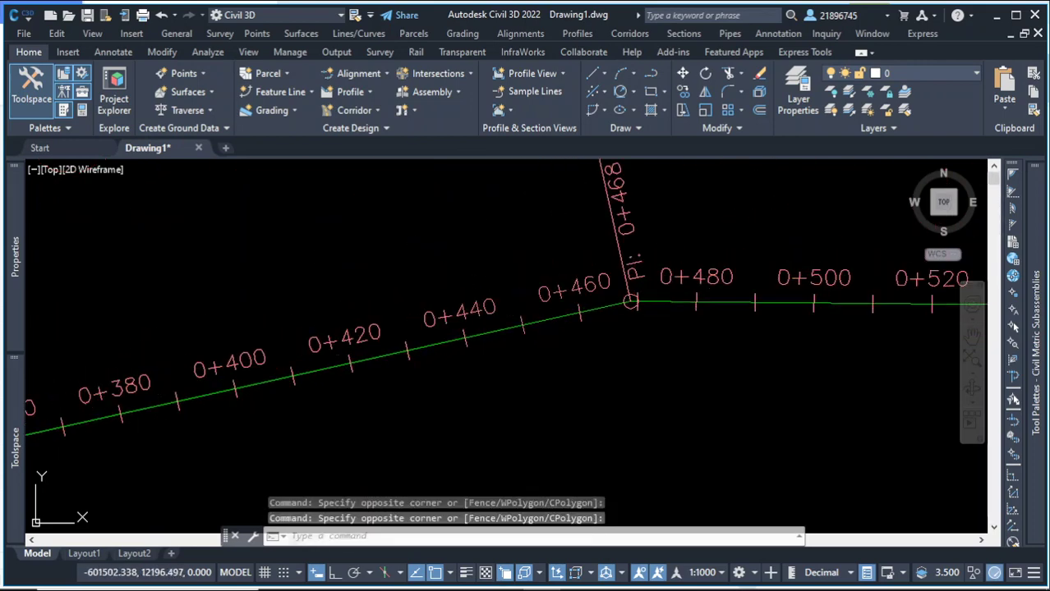
{"action": "scroll", "coordinate": [580, 238], "scroll_direction": "up", "scroll_amount": 4}
{"action": "double_click", "coordinate": [540, 189]}
{"action": "scroll", "coordinate": [427, 240], "scroll_direction": "down", "scroll_amount": 4}
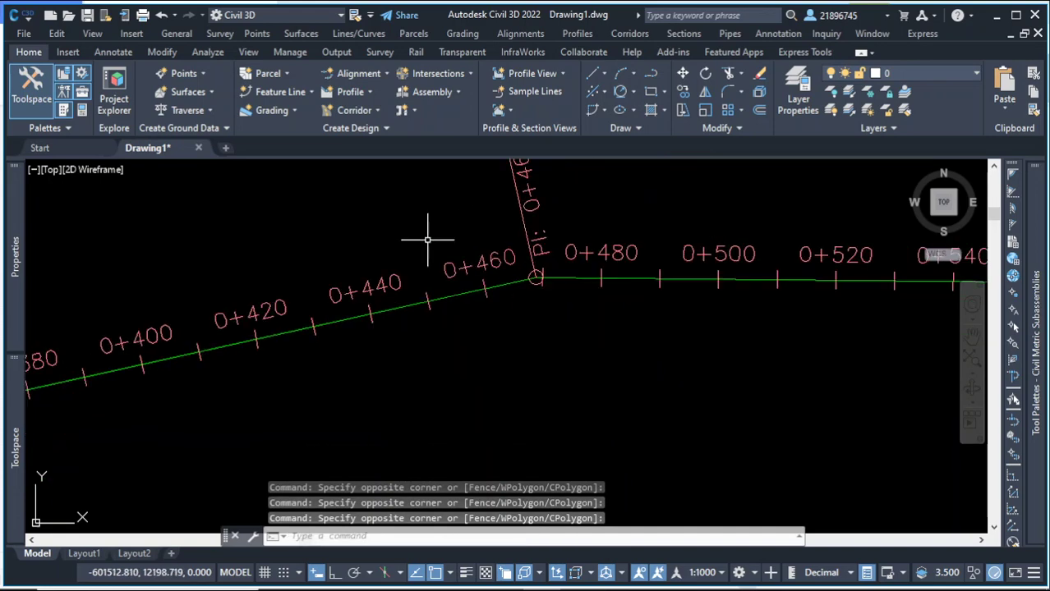
Select the alignment rather than the overlapping polyline and open its geometry for editing with the Alignment Layout Tools
{"action": "left_click", "coordinate": [507, 284]}
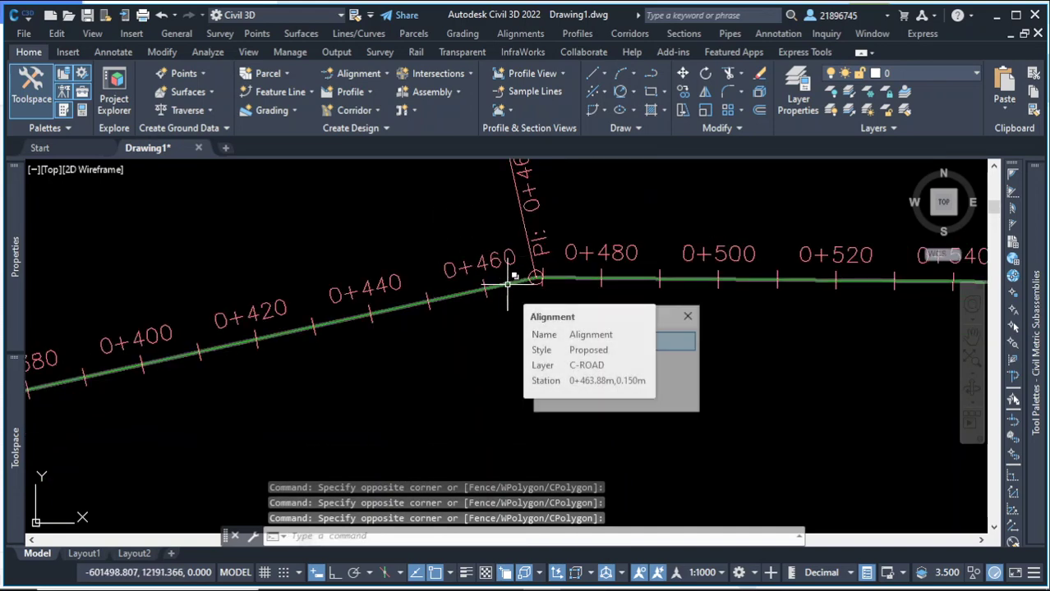
{"action": "left_click", "coordinate": [430, 226]}
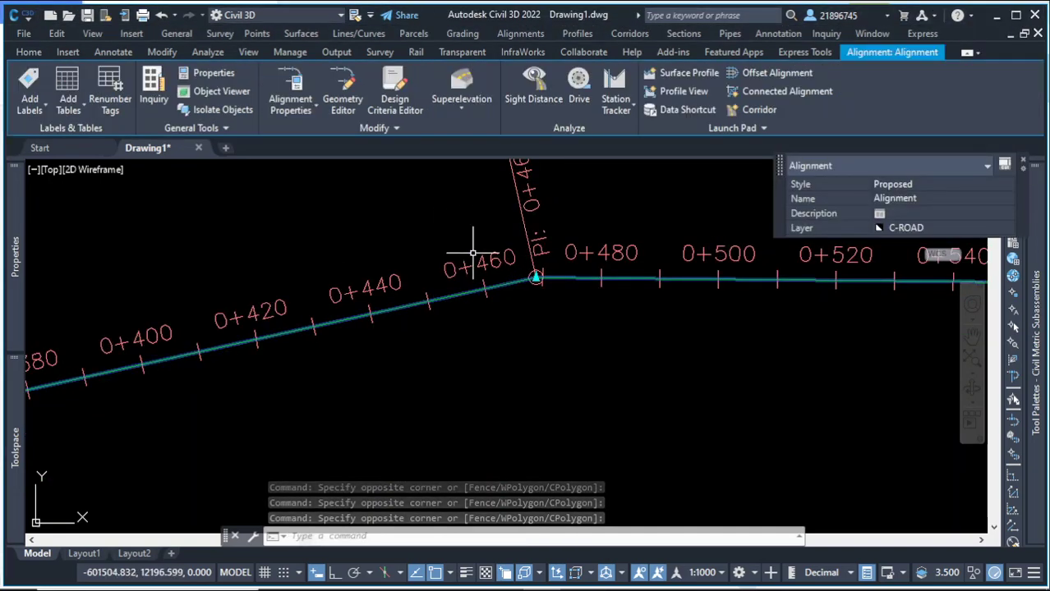
{"action": "left_click", "coordinate": [473, 253]}
{"action": "left_click", "coordinate": [439, 221]}
{"action": "right_click", "coordinate": [523, 317]}
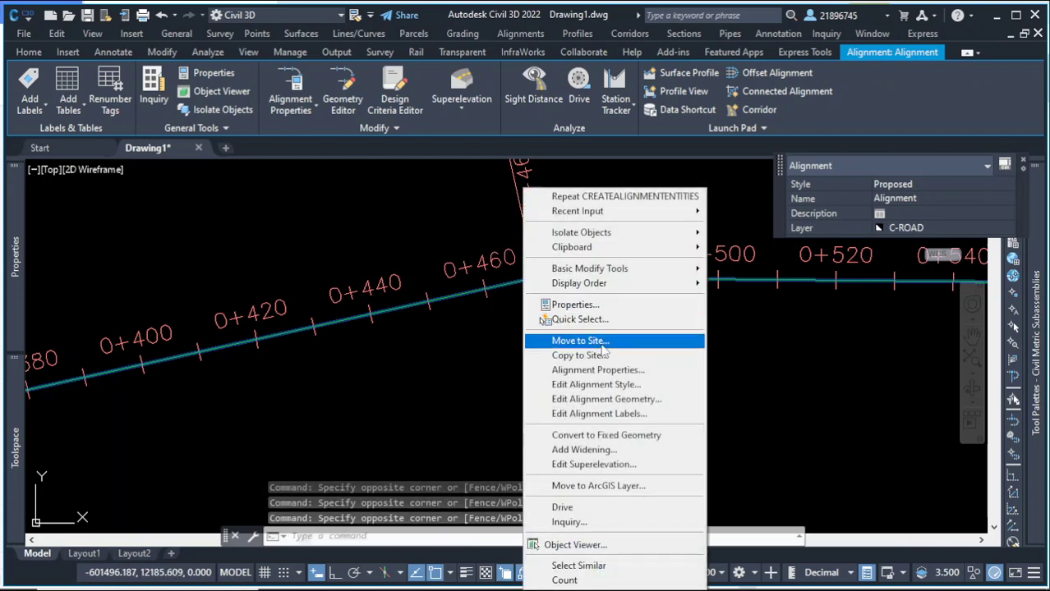
{"action": "left_click", "coordinate": [634, 400]}
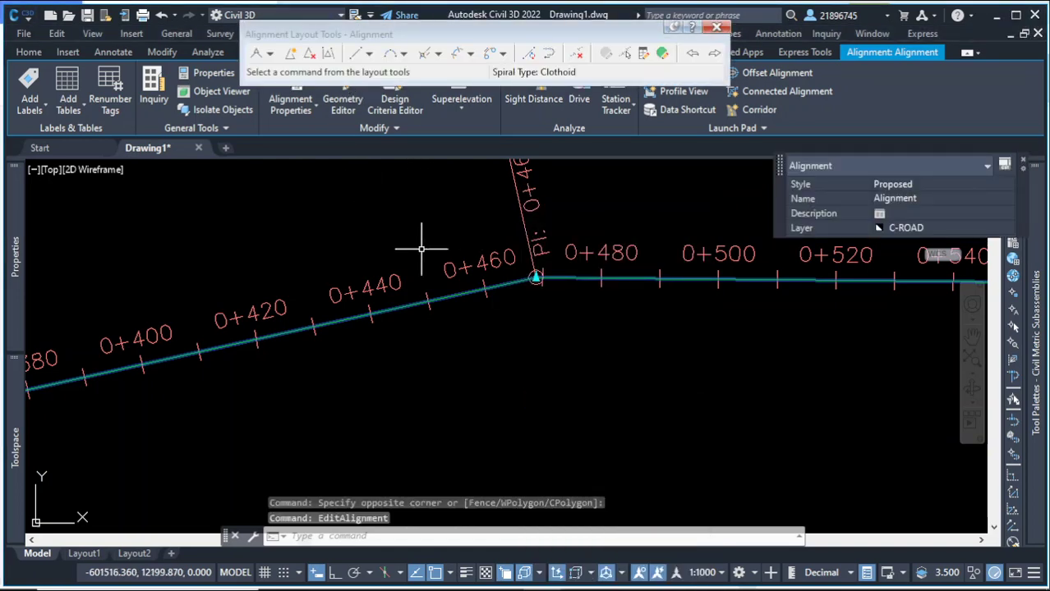
Insert PIs at stations 0+450 and 0+480, on either side of the alignment's western bend
{"action": "scroll", "coordinate": [422, 248], "scroll_direction": "down", "scroll_amount": 5}
{"action": "scroll", "coordinate": [555, 329], "scroll_direction": "up", "scroll_amount": 5}
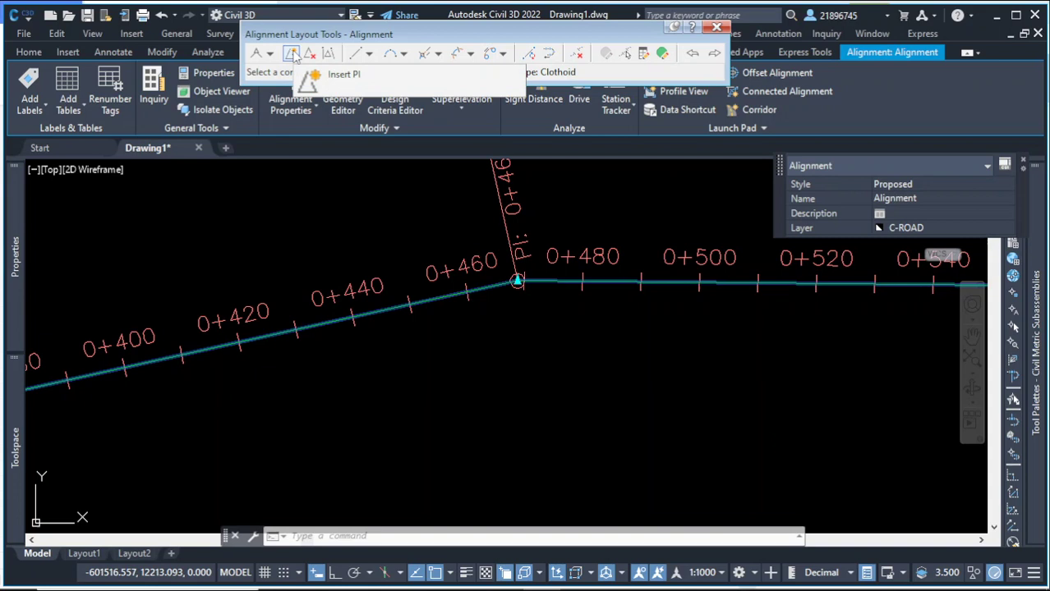
{"action": "left_click", "coordinate": [291, 54]}
{"action": "scroll", "coordinate": [429, 310], "scroll_direction": "up", "scroll_amount": 4}
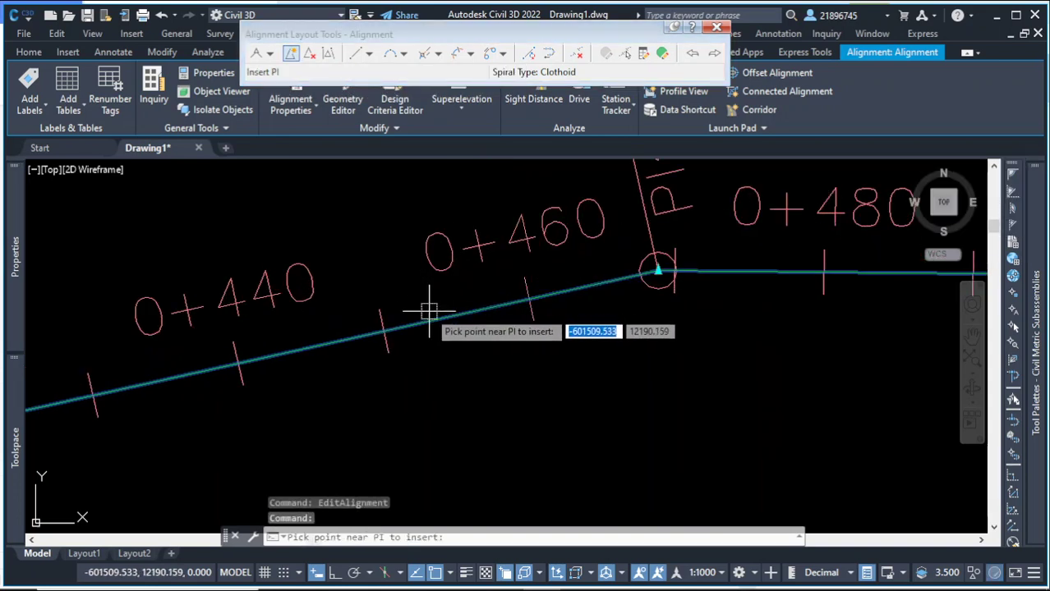
{"action": "left_click", "coordinate": [383, 331]}
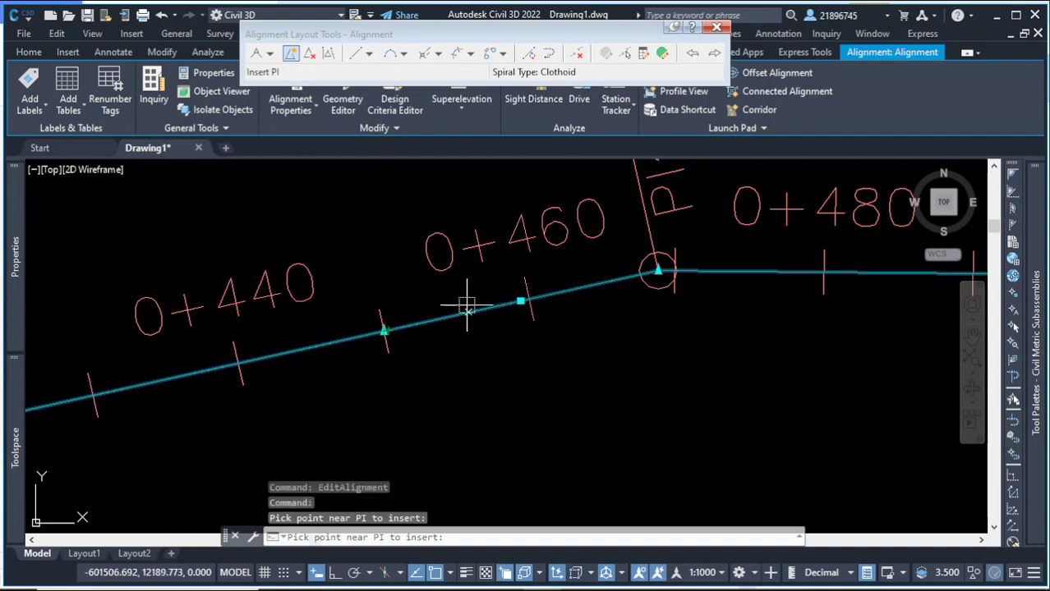
{"action": "scroll", "coordinate": [294, 311], "scroll_direction": "down", "scroll_amount": 3}
{"action": "scroll", "coordinate": [510, 311], "scroll_direction": "up", "scroll_amount": 3}
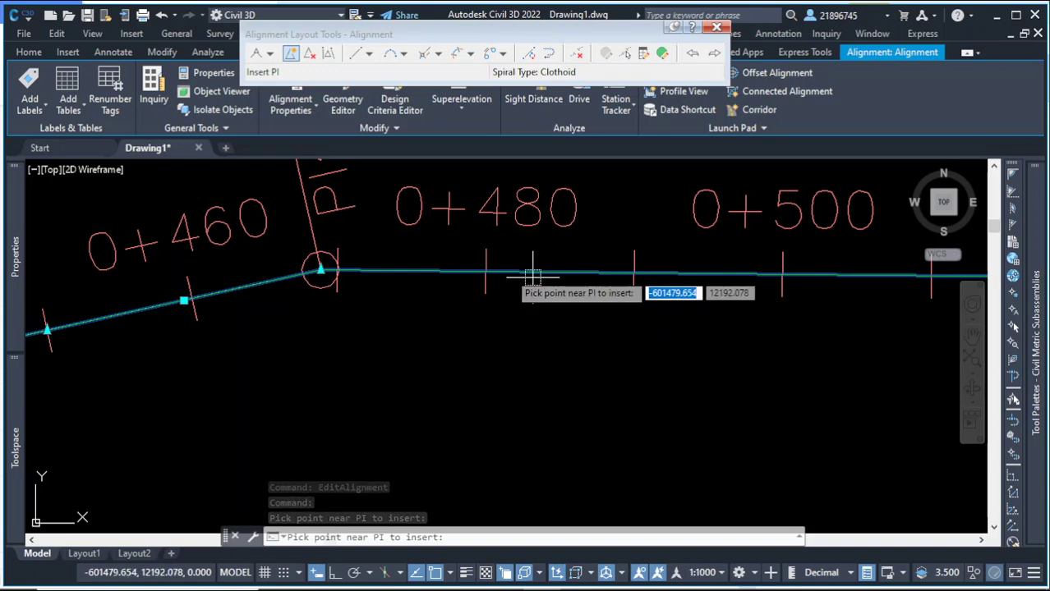
{"action": "left_click", "coordinate": [485, 271]}
{"action": "scroll", "coordinate": [189, 320], "scroll_direction": "down", "scroll_amount": 4}
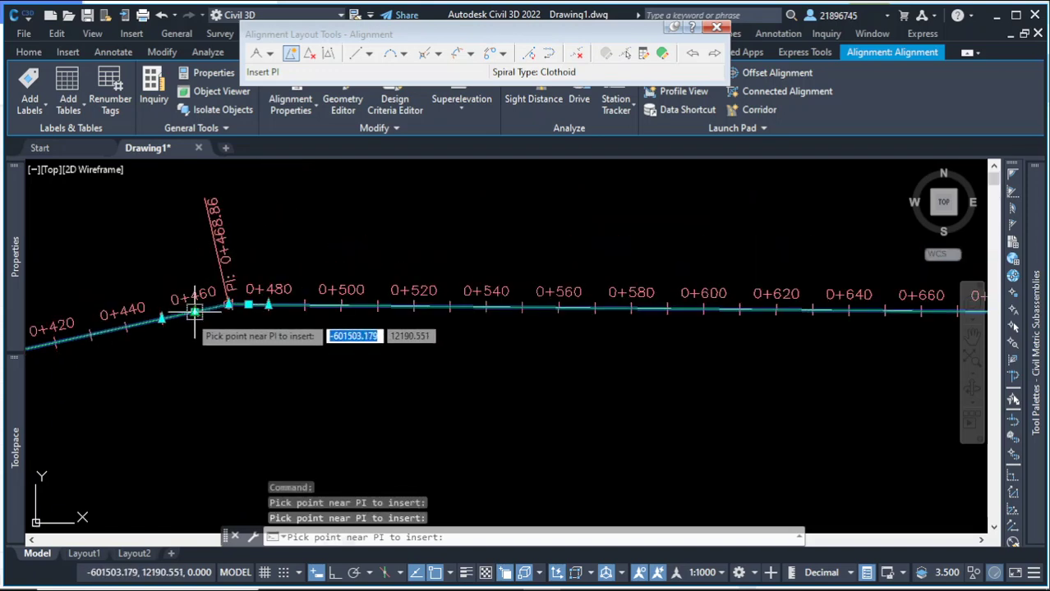
Insert PIs at stations 1+060 and 1+080 around the eastern bend, and finish the Insert PI command
{"action": "scroll", "coordinate": [663, 328], "scroll_direction": "down", "scroll_amount": 3}
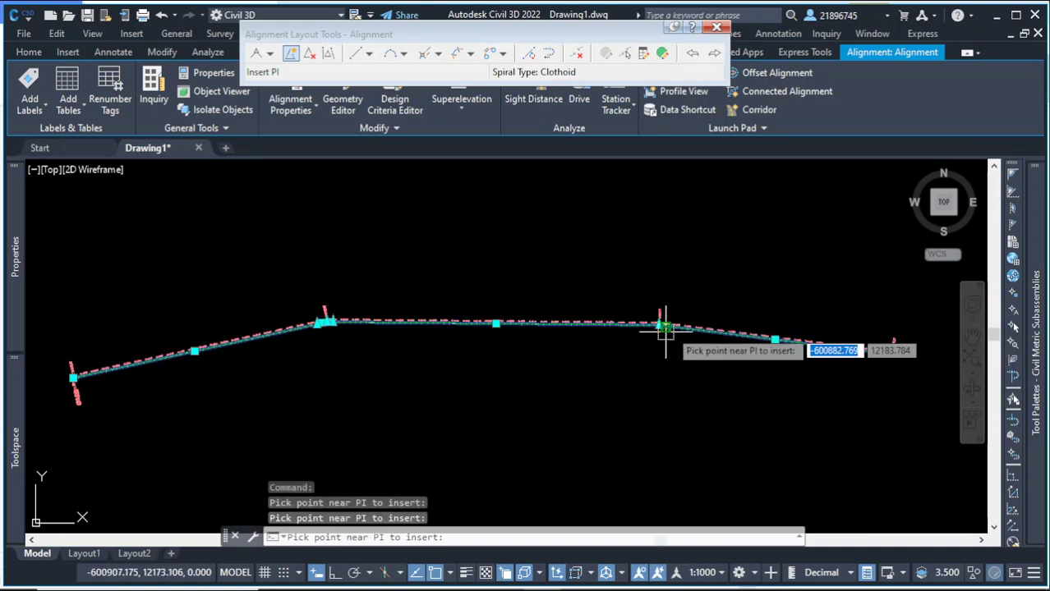
{"action": "scroll", "coordinate": [605, 296], "scroll_direction": "up", "scroll_amount": 8}
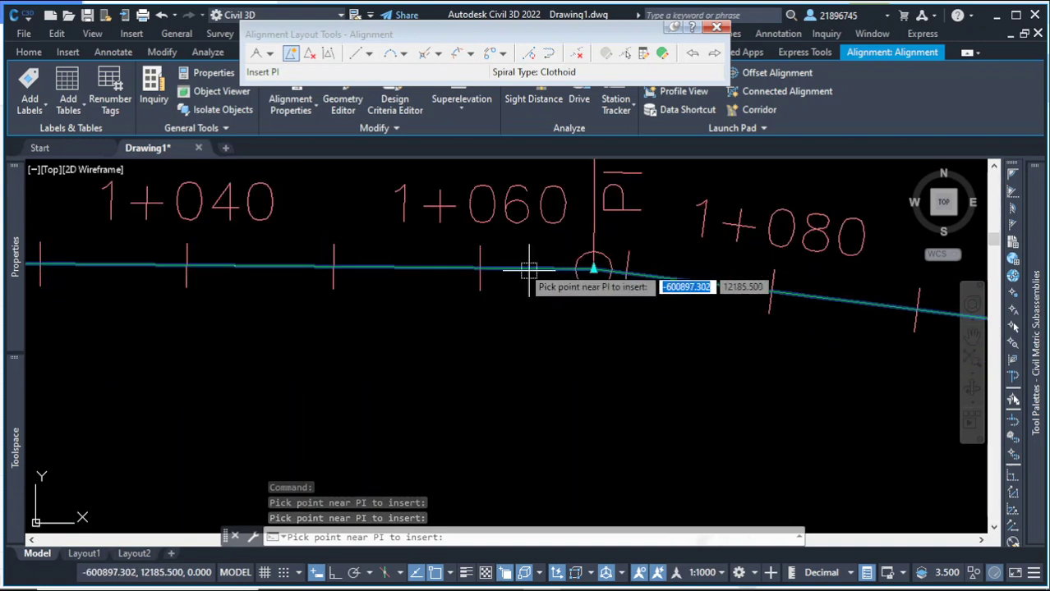
{"action": "left_click", "coordinate": [480, 269]}
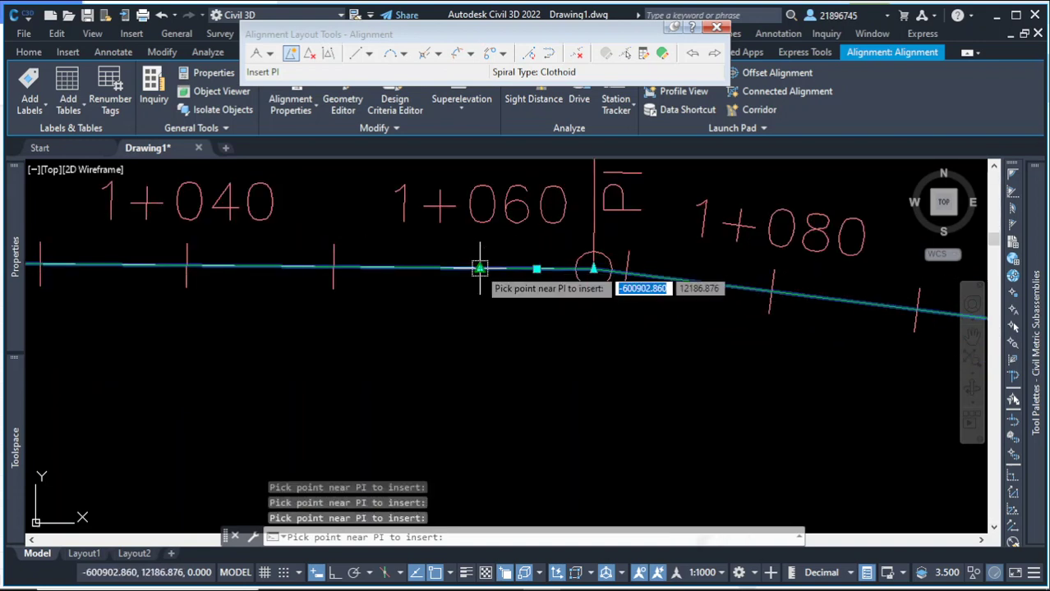
{"action": "left_click", "coordinate": [762, 293]}
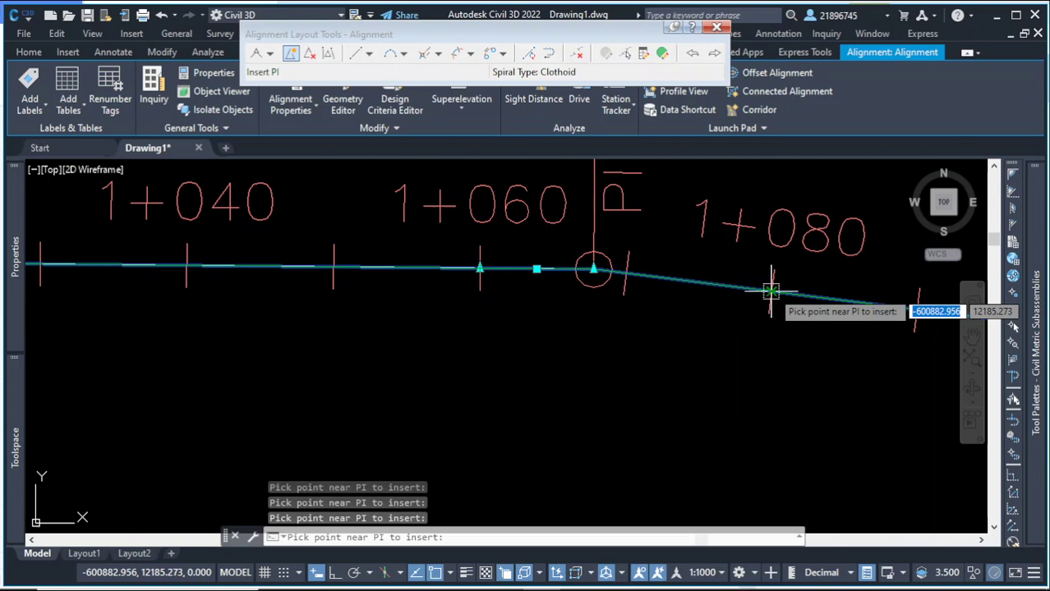
{"action": "key", "text": "Return"}
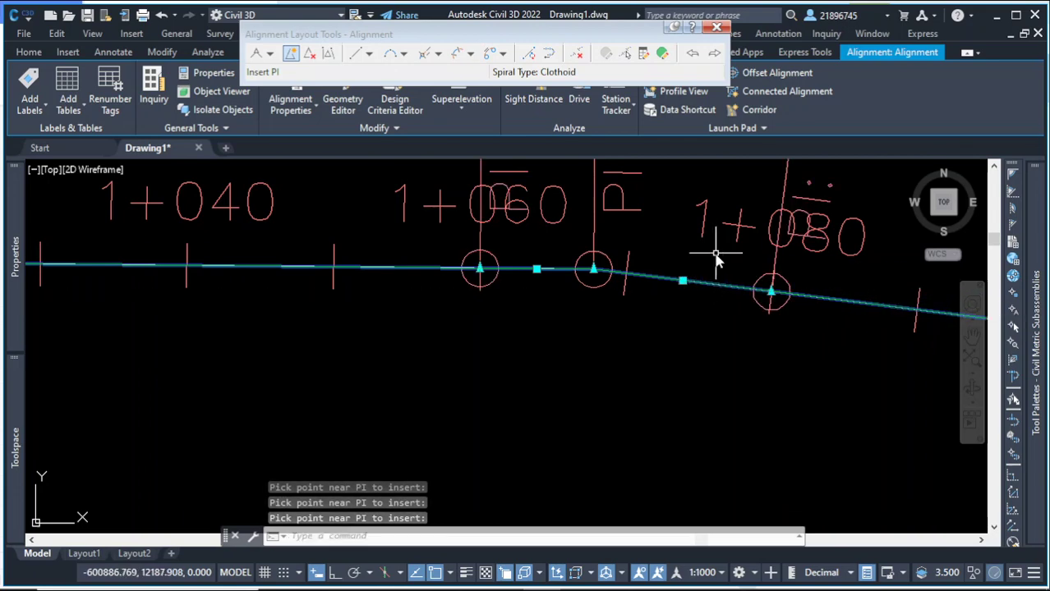
Delete the alignment sub-entity between station 0+450 and the western bend, choosing the alignment over the overlapping polyline
{"action": "scroll", "coordinate": [698, 309], "scroll_direction": "down", "scroll_amount": 6}
{"action": "scroll", "coordinate": [706, 242], "scroll_direction": "down", "scroll_amount": 4}
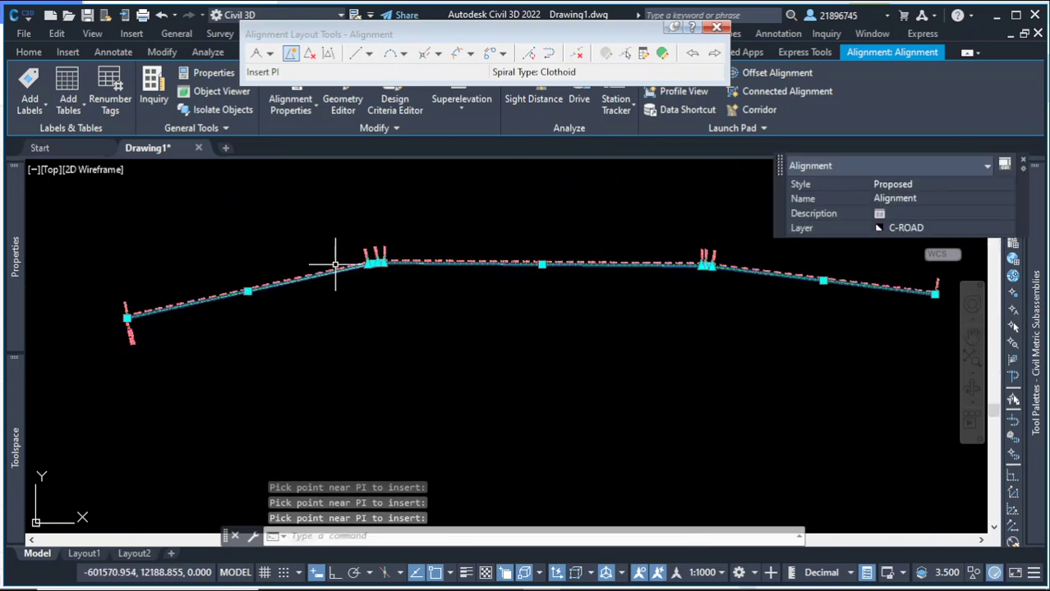
{"action": "scroll", "coordinate": [335, 264], "scroll_direction": "up", "scroll_amount": 5}
{"action": "scroll", "coordinate": [516, 200], "scroll_direction": "down", "scroll_amount": 2}
{"action": "scroll", "coordinate": [492, 374], "scroll_direction": "up", "scroll_amount": 2}
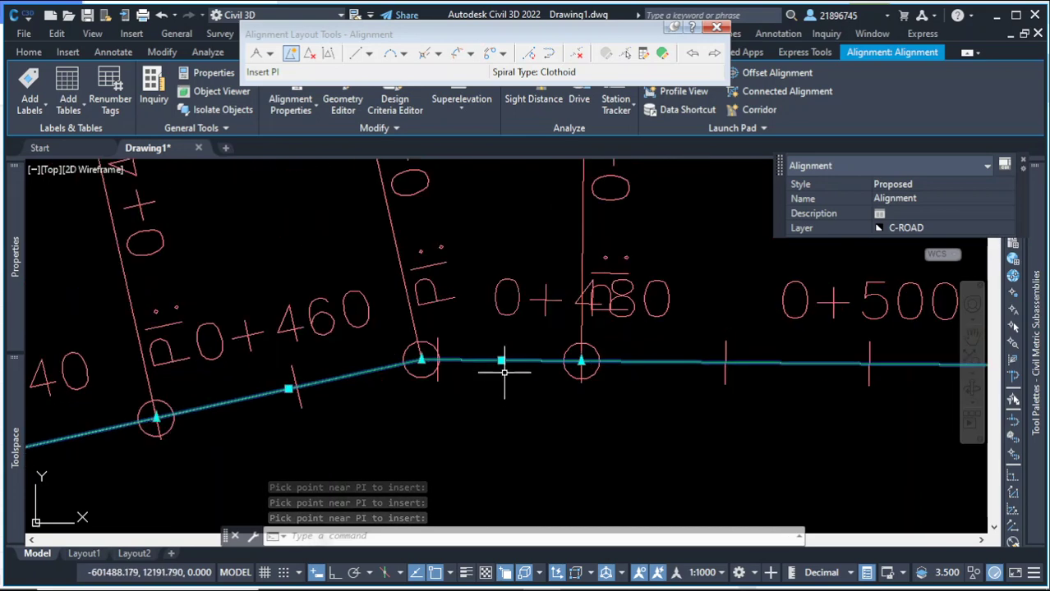
{"action": "left_click", "coordinate": [577, 54]}
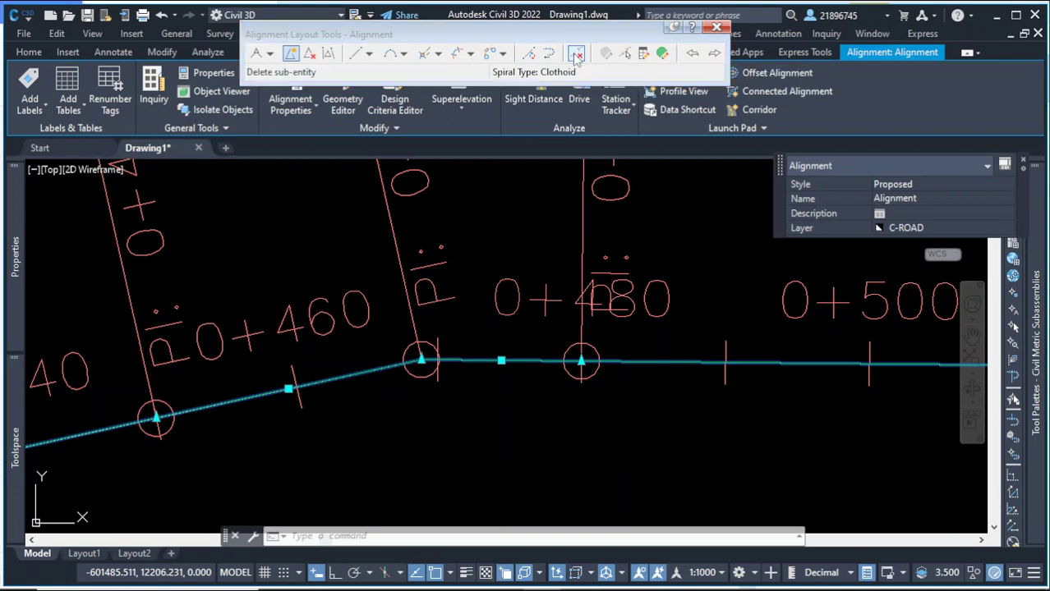
{"action": "left_click", "coordinate": [335, 377]}
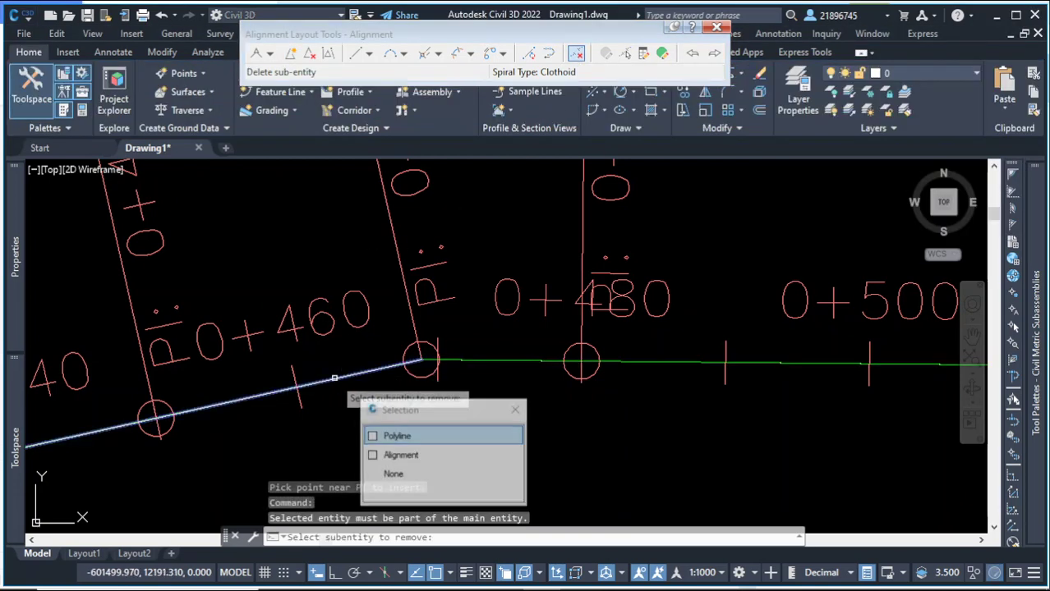
{"action": "left_click", "coordinate": [474, 457]}
Delete the alignment sub-entity between the western bend and station 0+480, and finish the Delete Sub-entity command
{"action": "left_click", "coordinate": [480, 359]}
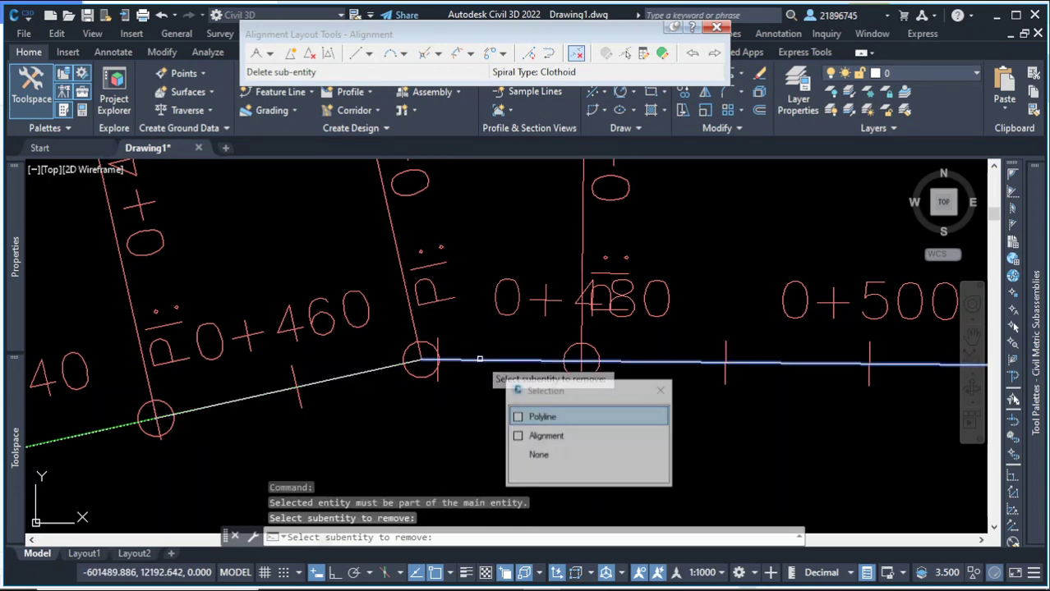
{"action": "scroll", "coordinate": [421, 304], "scroll_direction": "down", "scroll_amount": 2}
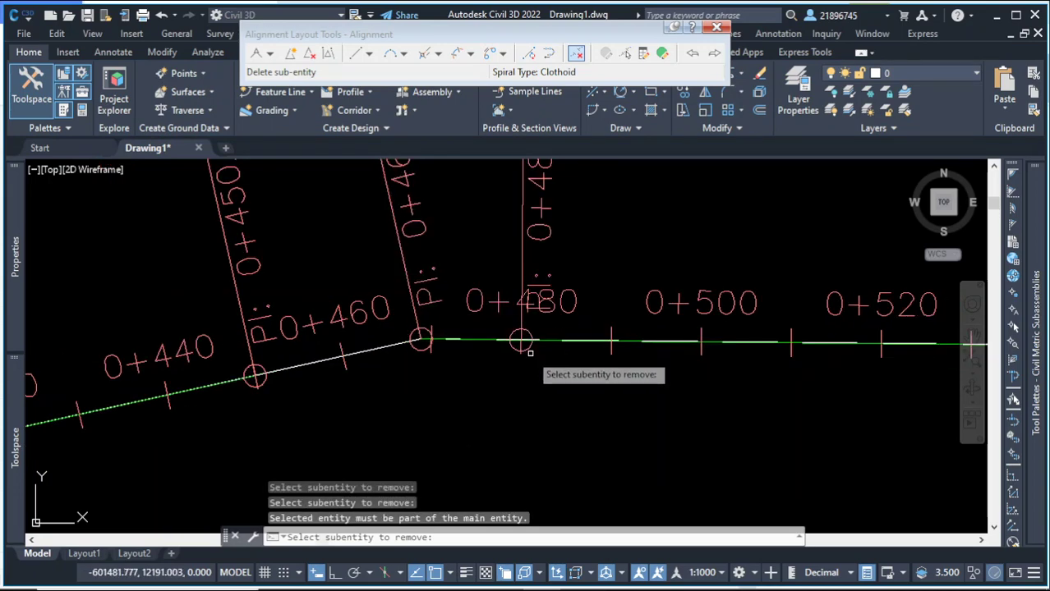
{"action": "scroll", "coordinate": [460, 355], "scroll_direction": "down", "scroll_amount": 3}
{"action": "scroll", "coordinate": [399, 311], "scroll_direction": "up", "scroll_amount": 1}
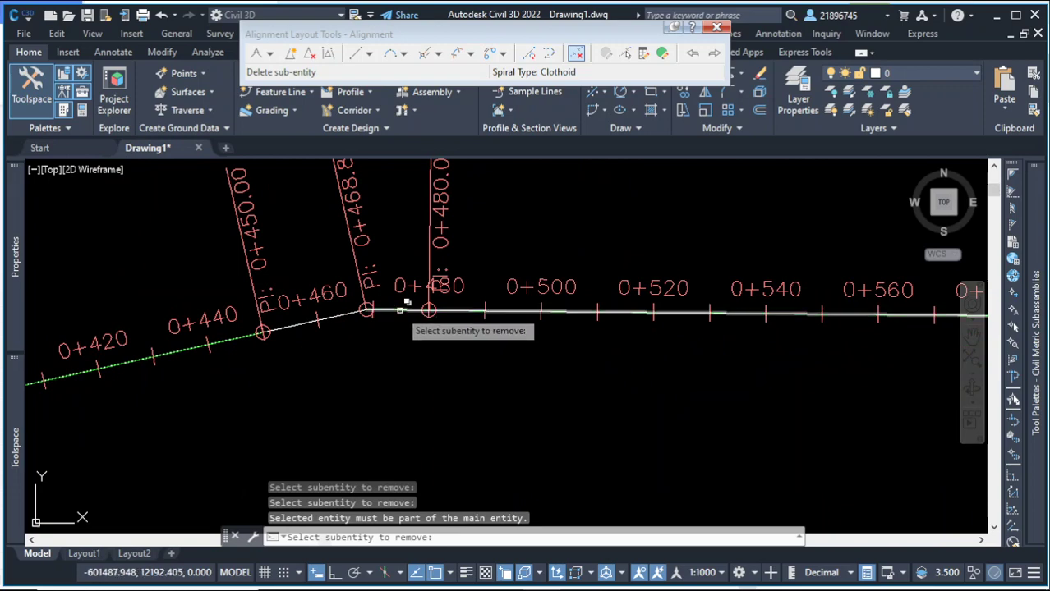
{"action": "left_click", "coordinate": [410, 311]}
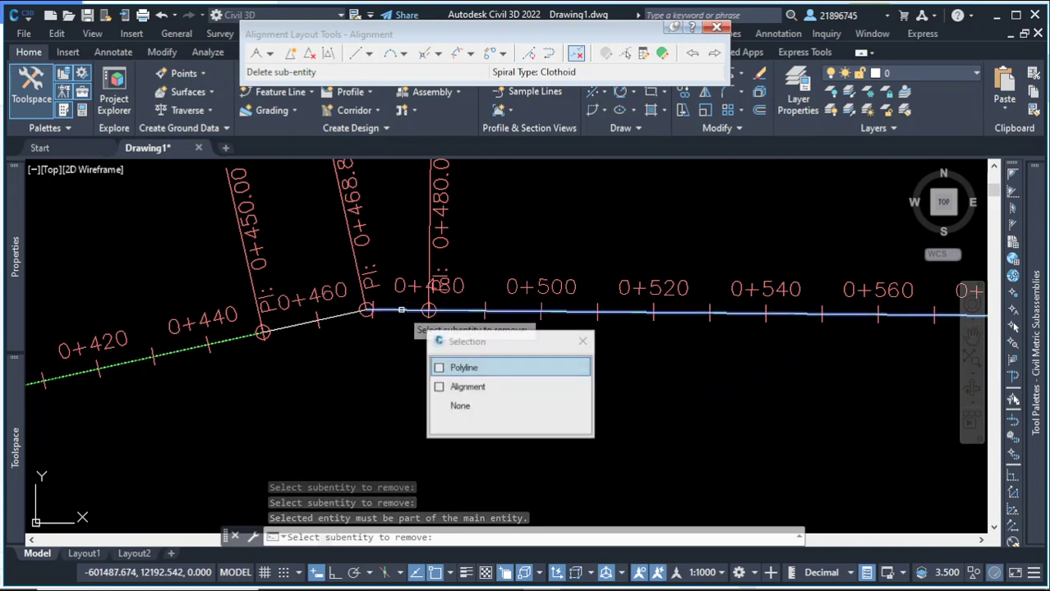
{"action": "left_click", "coordinate": [503, 387]}
{"action": "scroll", "coordinate": [398, 329], "scroll_direction": "up", "scroll_amount": 6}
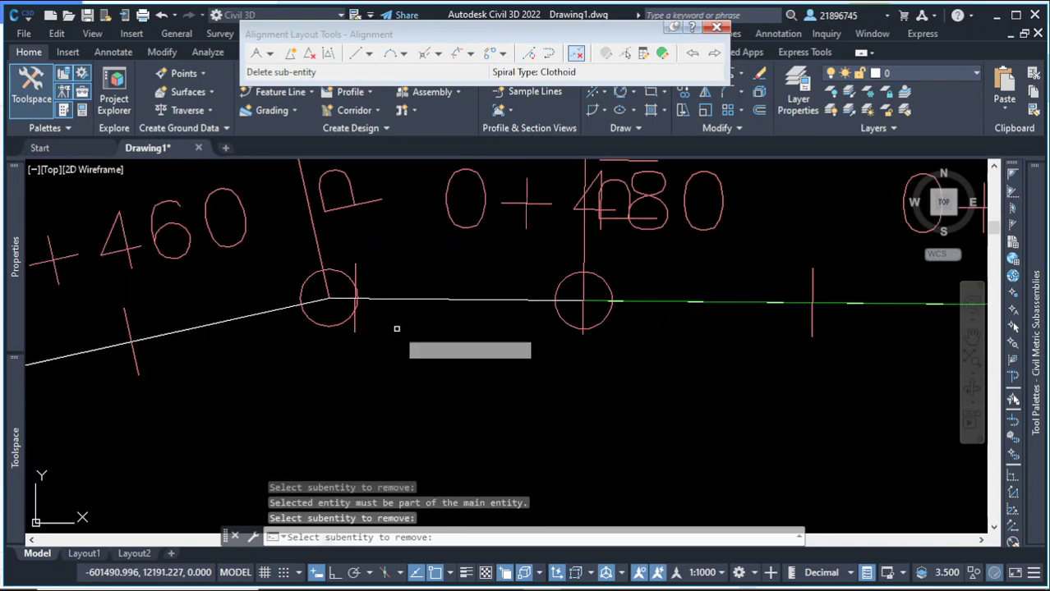
{"action": "key", "text": "Return"}
{"action": "scroll", "coordinate": [404, 324], "scroll_direction": "down", "scroll_amount": 8}
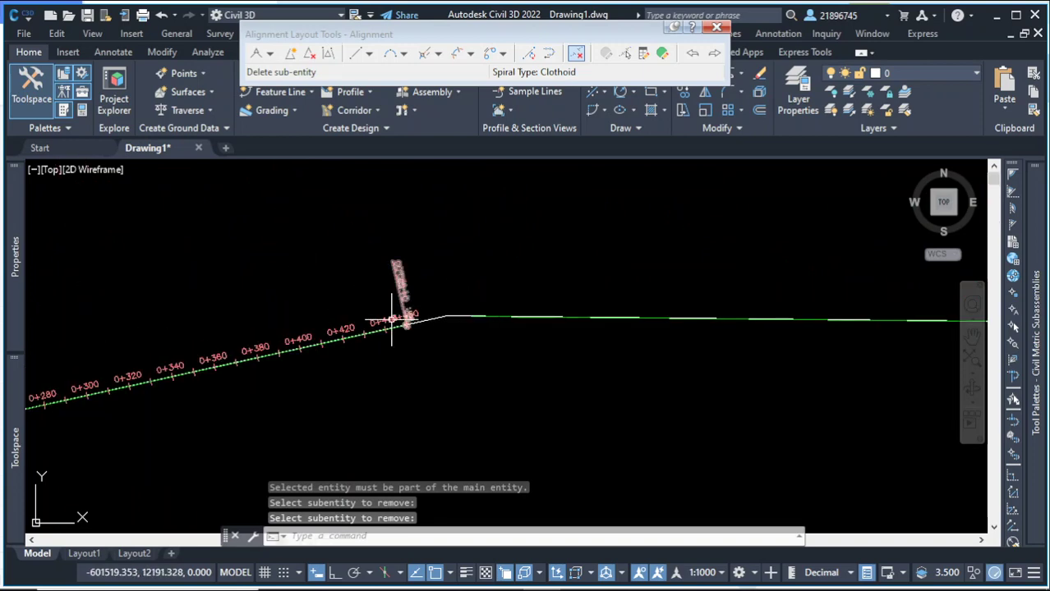
Begin a three-point fixed curve with its start point snapped to the endpoint of the western tangent at station 0+450
{"action": "scroll", "coordinate": [392, 320], "scroll_direction": "up", "scroll_amount": 6}
{"action": "scroll", "coordinate": [276, 311], "scroll_direction": "down", "scroll_amount": 2}
{"action": "scroll", "coordinate": [509, 304], "scroll_direction": "up", "scroll_amount": 5}
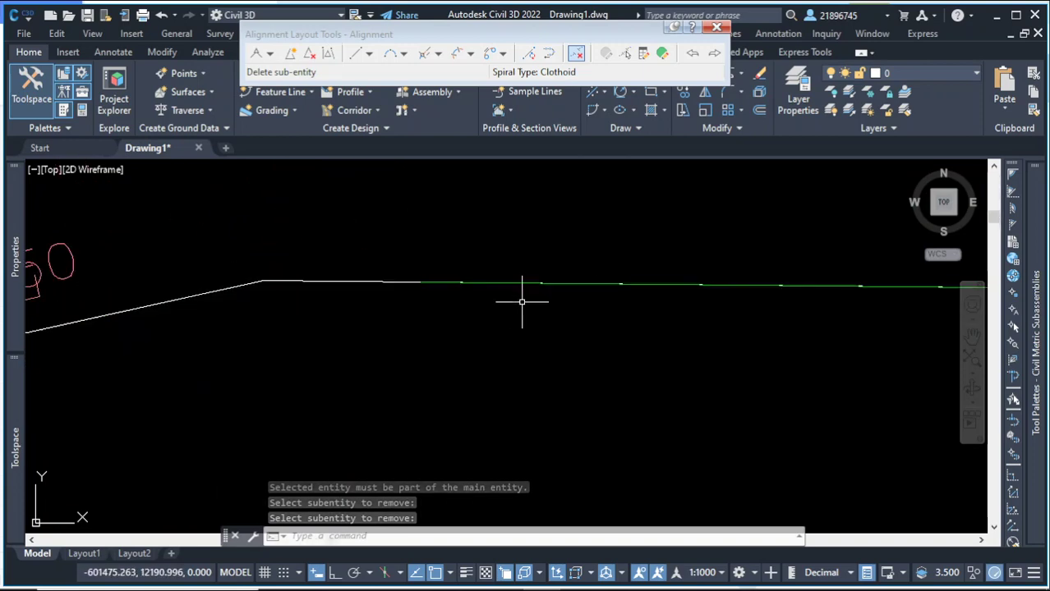
{"action": "scroll", "coordinate": [495, 296], "scroll_direction": "down", "scroll_amount": 5}
{"action": "scroll", "coordinate": [310, 297], "scroll_direction": "up", "scroll_amount": 2}
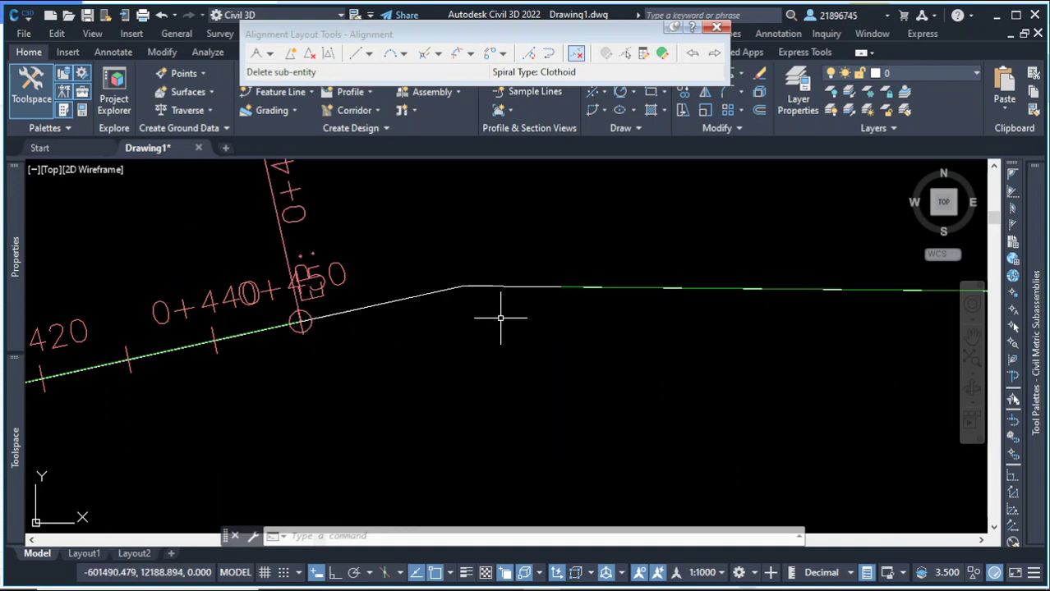
{"action": "left_click", "coordinate": [404, 53]}
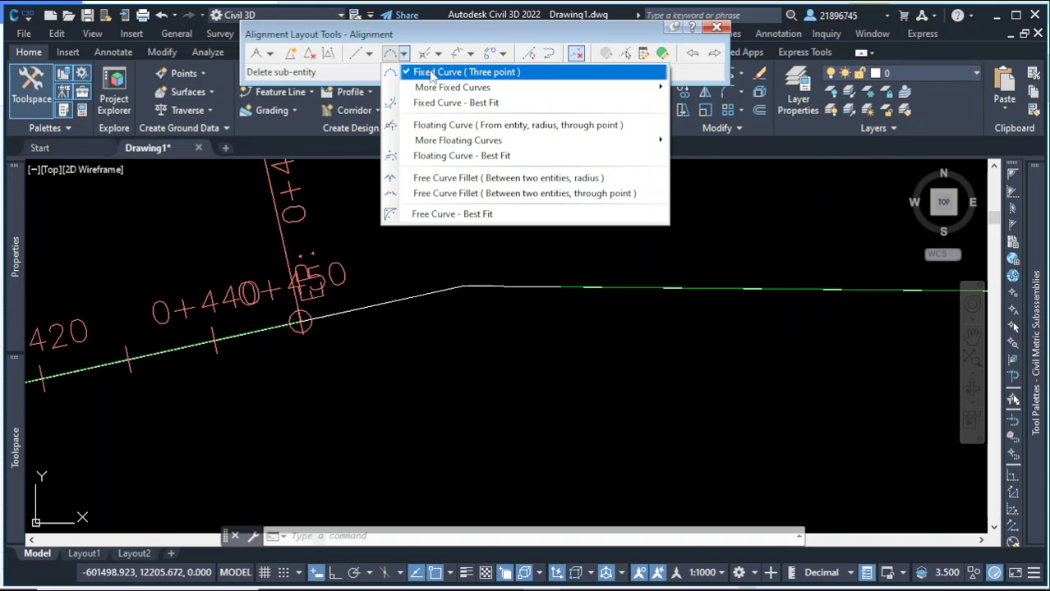
{"action": "left_click", "coordinate": [430, 74]}
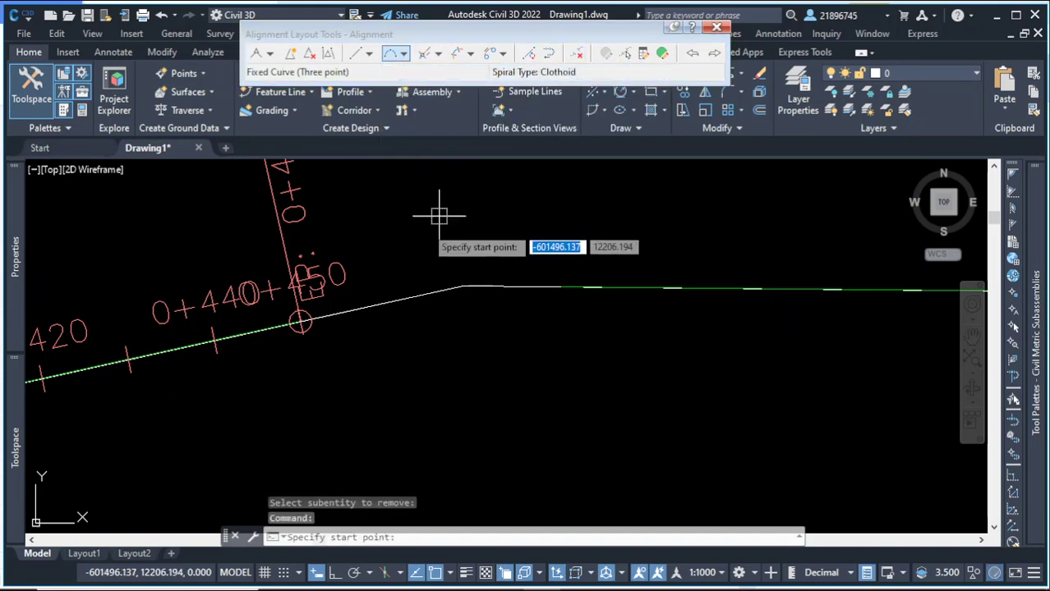
{"action": "scroll", "coordinate": [304, 319], "scroll_direction": "up", "scroll_amount": 6}
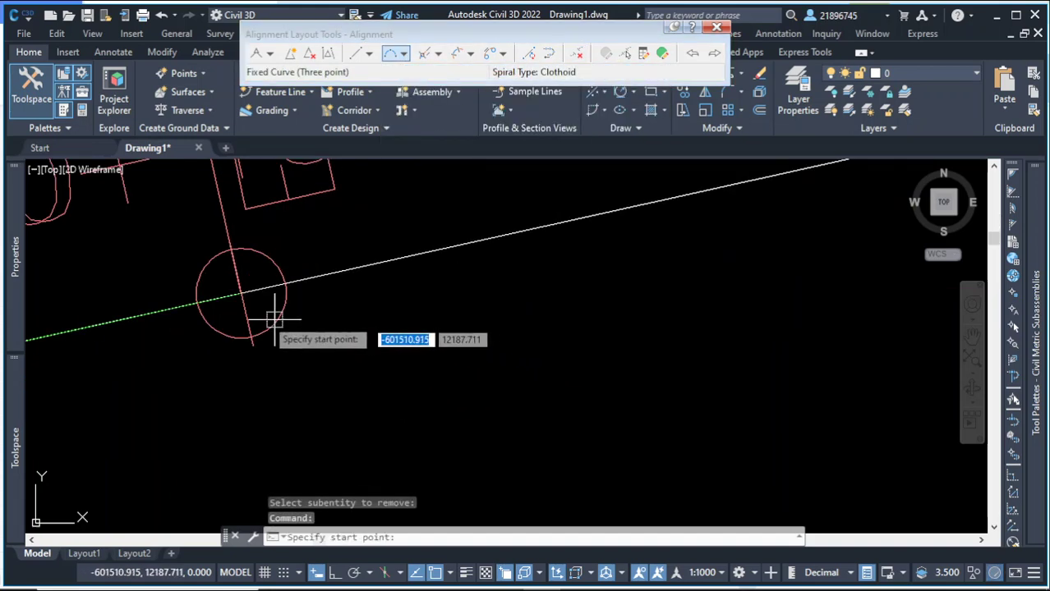
{"action": "scroll", "coordinate": [599, 328], "scroll_direction": "down", "scroll_amount": 4}
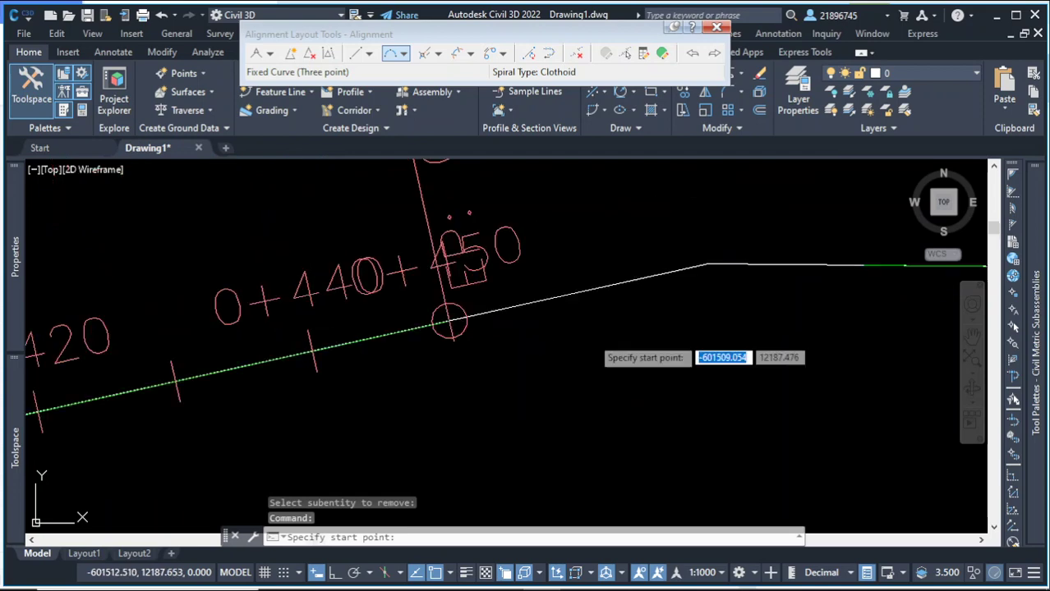
{"action": "right_click", "coordinate": [358, 324], "text": "shift"}
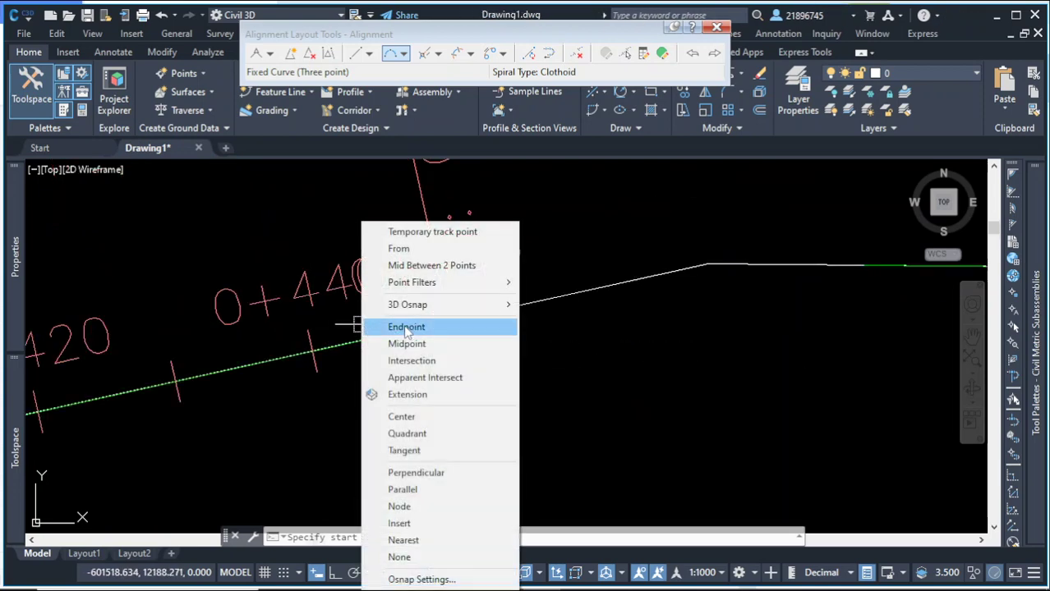
{"action": "left_click", "coordinate": [392, 260]}
{"action": "left_click", "coordinate": [402, 329]}
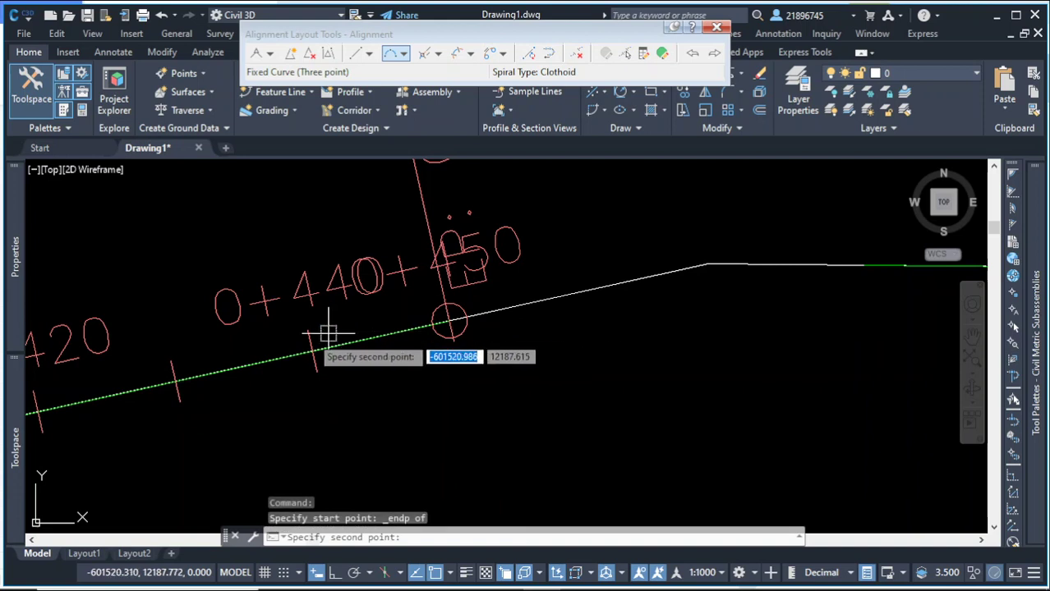
Place the fixed curve's second point at the polyline's western bend
{"action": "scroll", "coordinate": [328, 340], "scroll_direction": "down", "scroll_amount": 4}
{"action": "scroll", "coordinate": [392, 351], "scroll_direction": "up", "scroll_amount": 2}
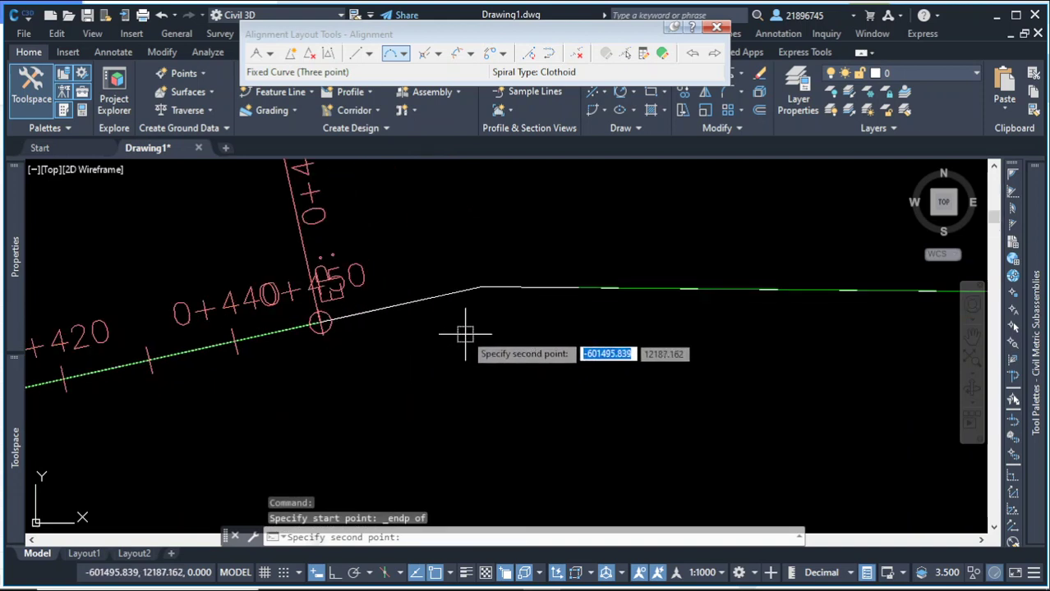
{"action": "scroll", "coordinate": [487, 307], "scroll_direction": "up", "scroll_amount": 2}
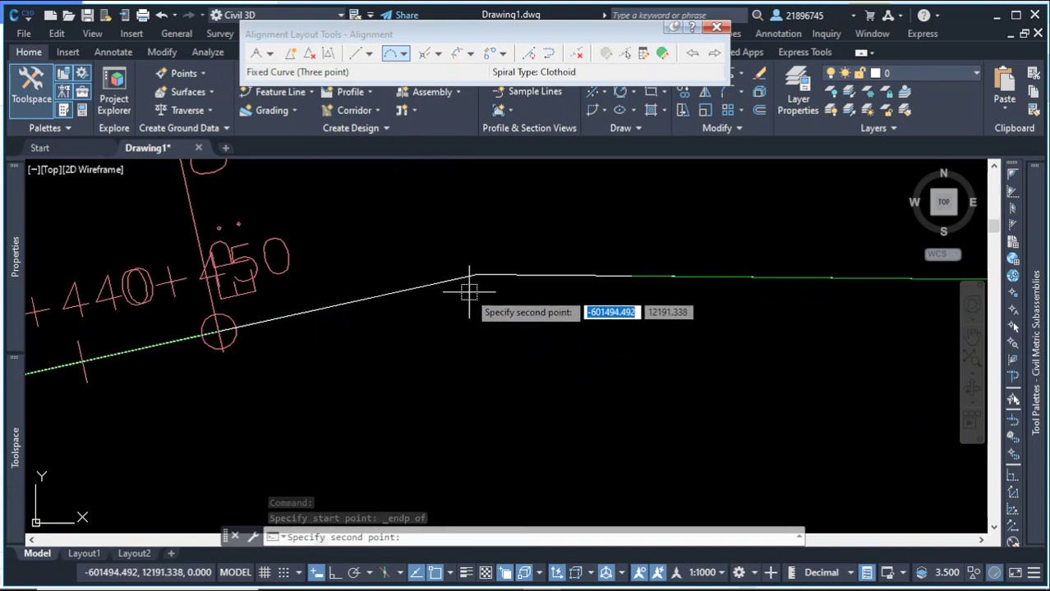
{"action": "middle_click_drag", "start_coordinate": [469, 290], "coordinate": [477, 230]}
{"action": "left_click", "coordinate": [478, 228]}
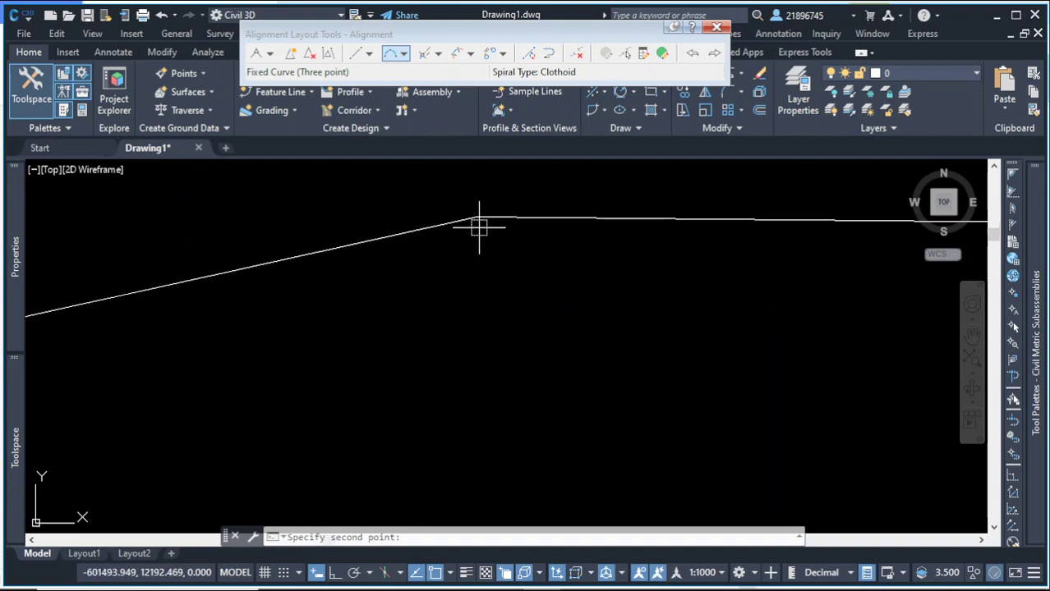
Snap the fixed curve's end point to the endpoint of the tangent starting near station 0+480, and finish the command
{"action": "scroll", "coordinate": [381, 318], "scroll_direction": "down", "scroll_amount": 5}
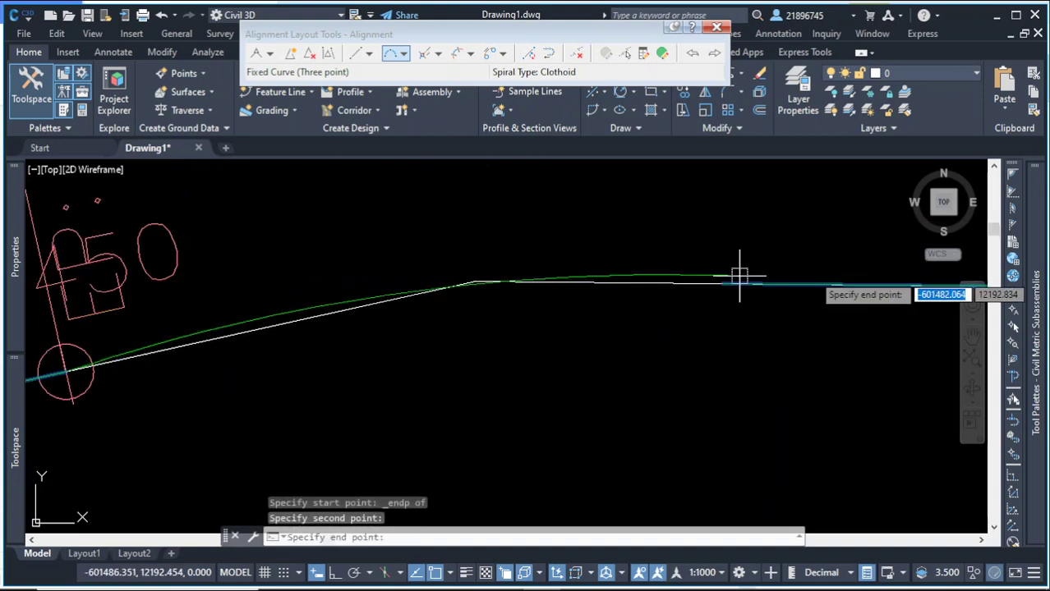
{"action": "scroll", "coordinate": [838, 295], "scroll_direction": "up", "scroll_amount": 5}
{"action": "scroll", "coordinate": [500, 251], "scroll_direction": "up", "scroll_amount": 4}
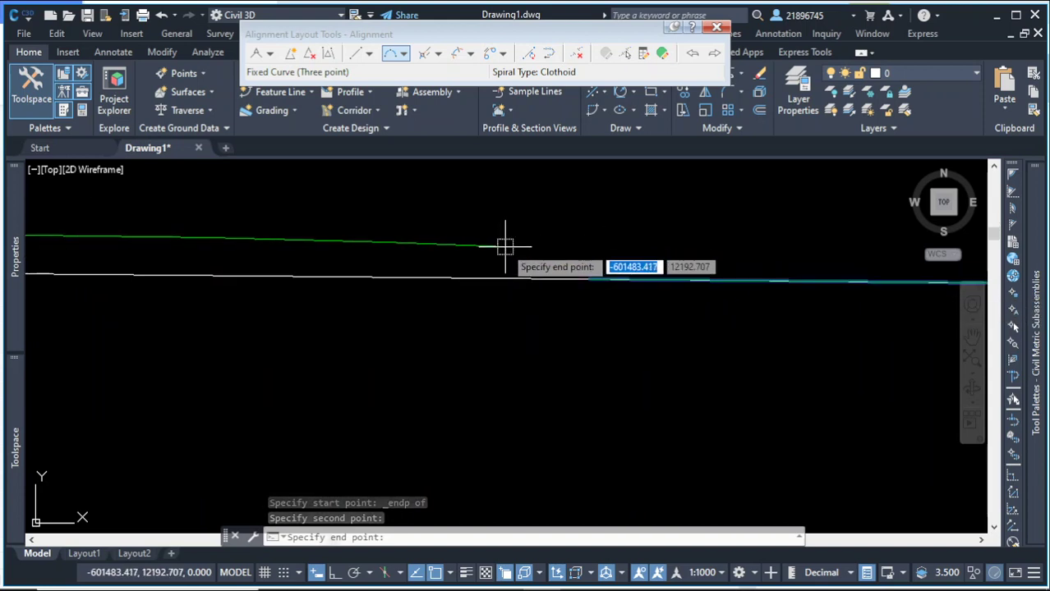
{"action": "right_click", "coordinate": [504, 245], "text": "shift"}
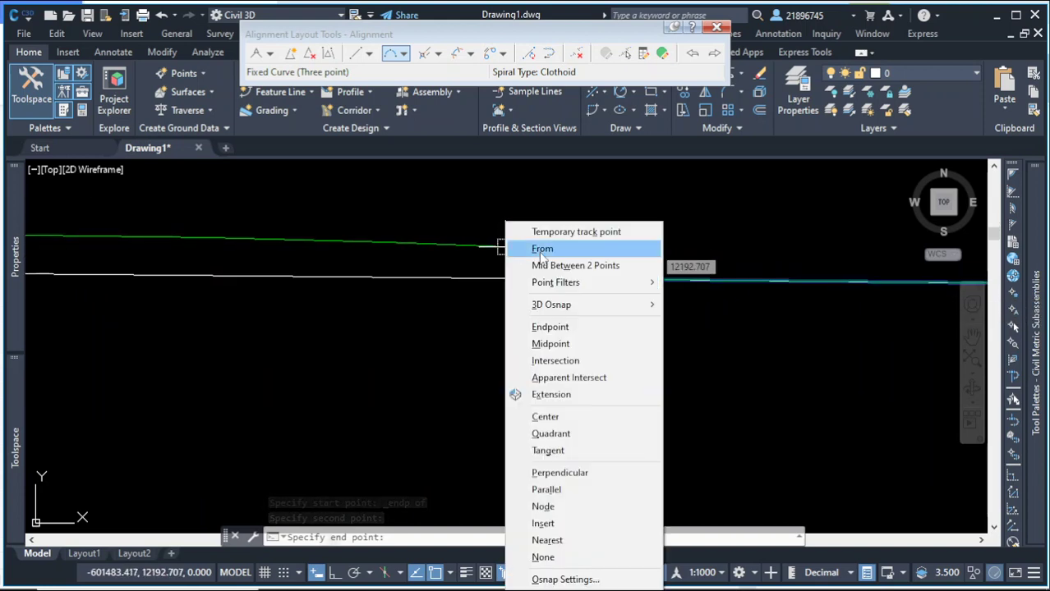
{"action": "left_click", "coordinate": [551, 327]}
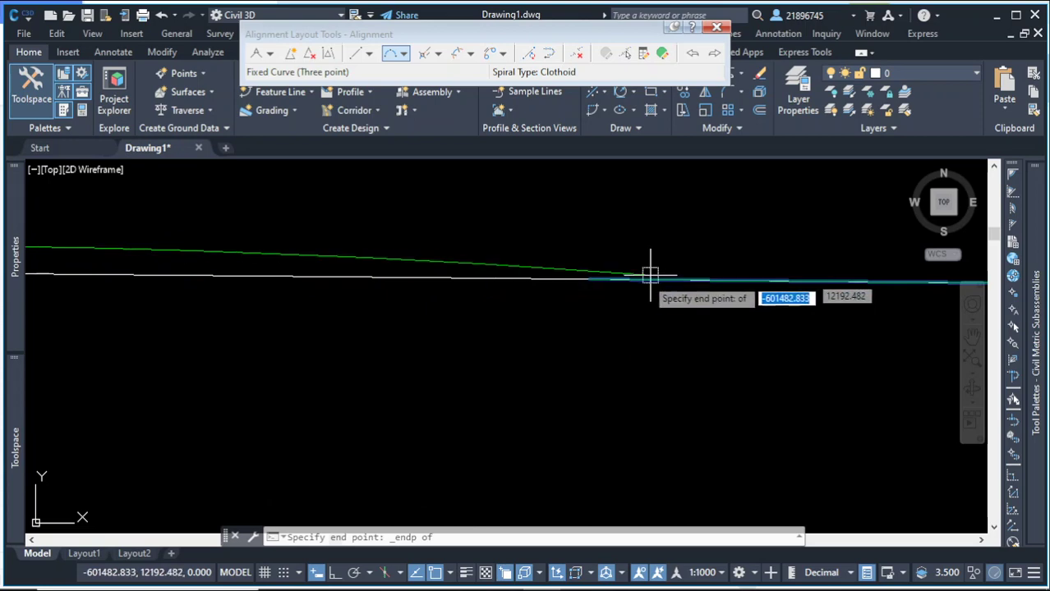
{"action": "left_click", "coordinate": [645, 279]}
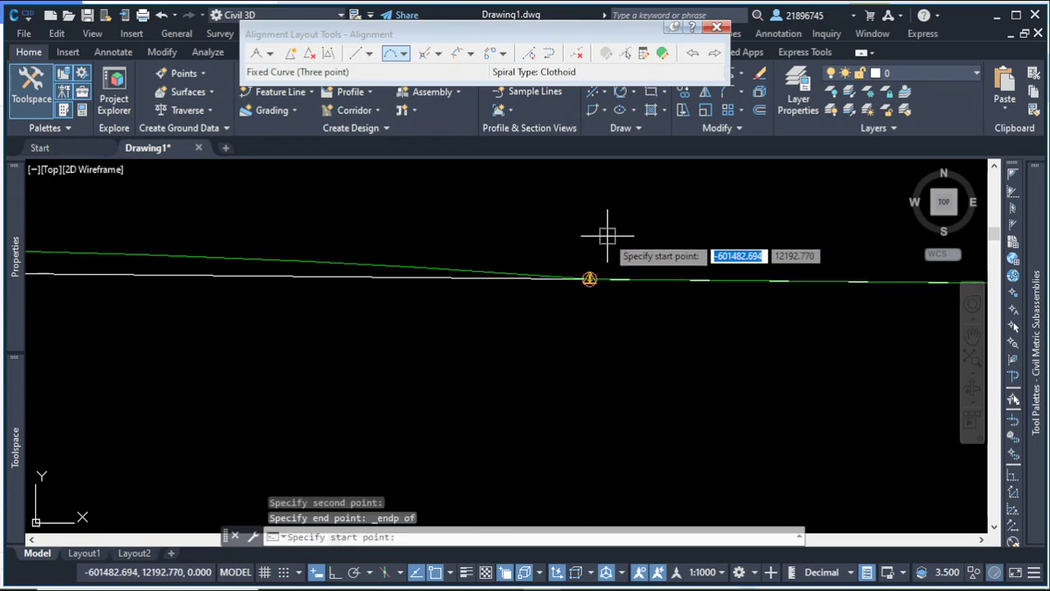
{"action": "key", "text": "Return"}
Select the alignment and stretch the western curve's pass-through grip about 0.8 units straight south of the polyline bend
{"action": "scroll", "coordinate": [638, 265], "scroll_direction": "down", "scroll_amount": 5}
{"action": "scroll", "coordinate": [652, 264], "scroll_direction": "down", "scroll_amount": 4}
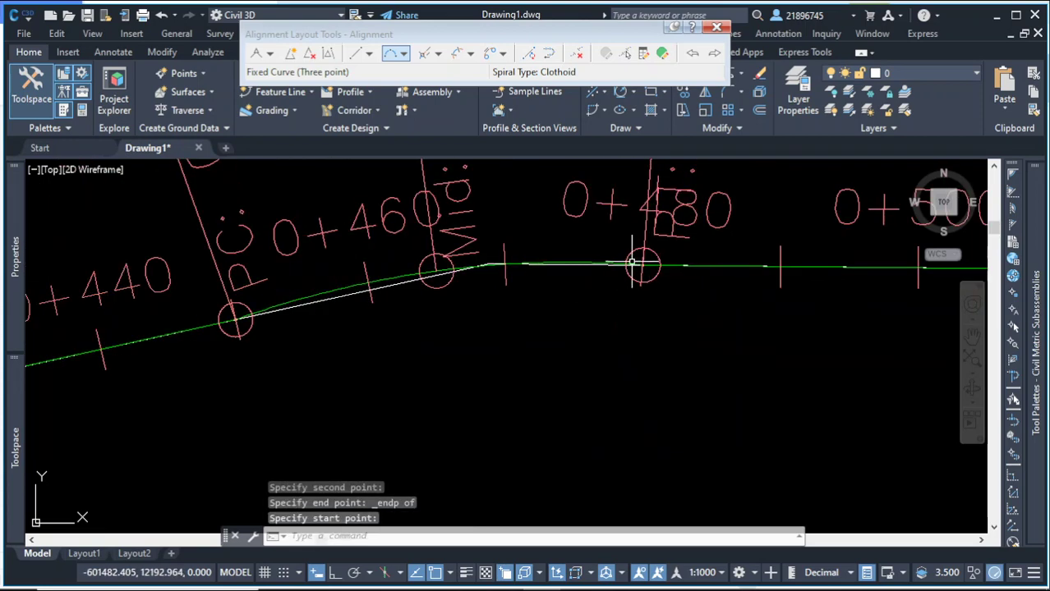
{"action": "scroll", "coordinate": [452, 304], "scroll_direction": "up", "scroll_amount": 2}
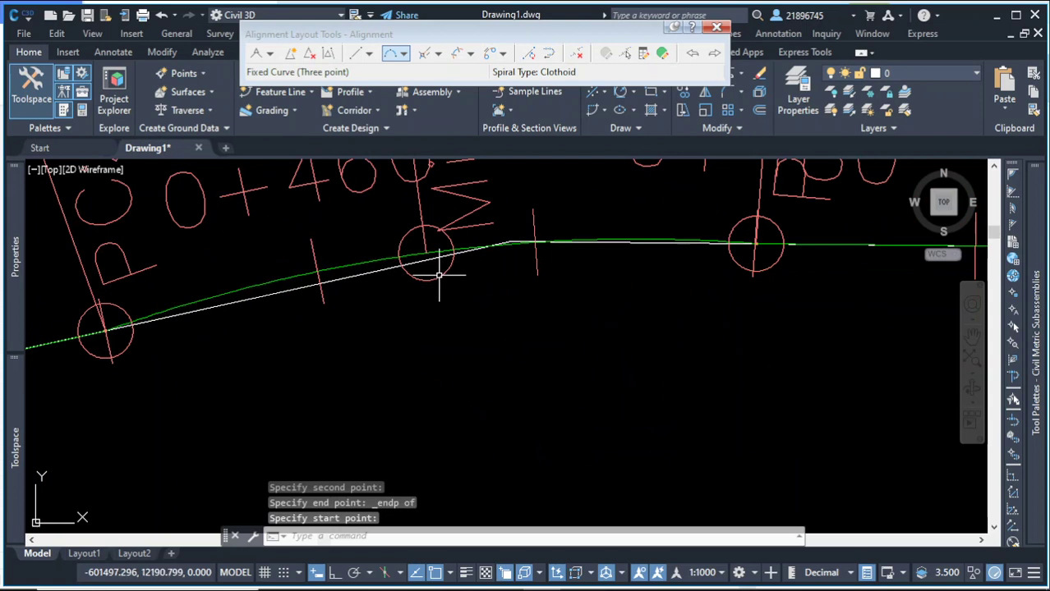
{"action": "left_click", "coordinate": [385, 258]}
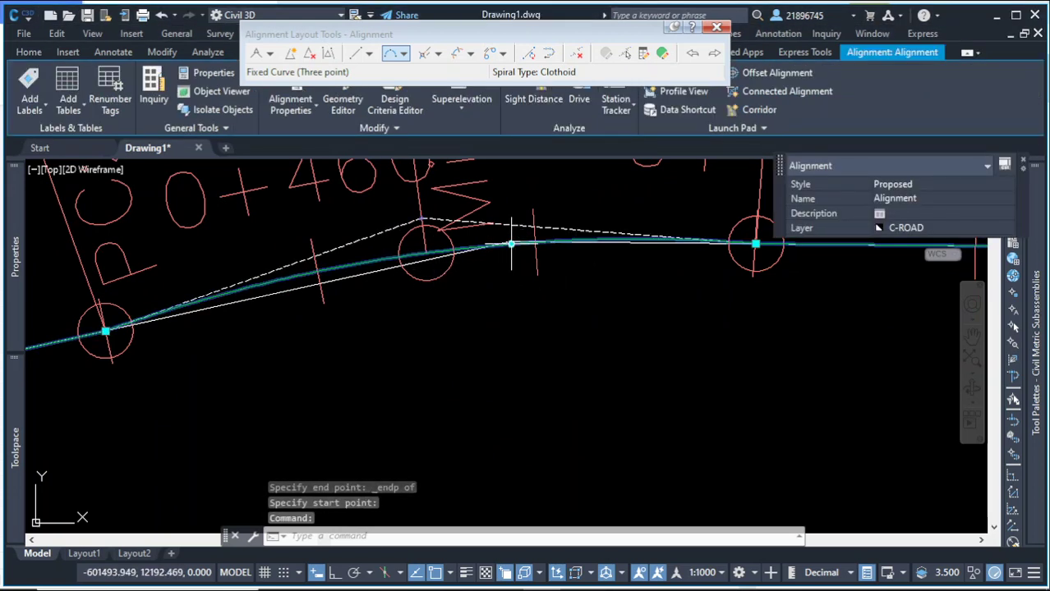
{"action": "left_click", "coordinate": [510, 245]}
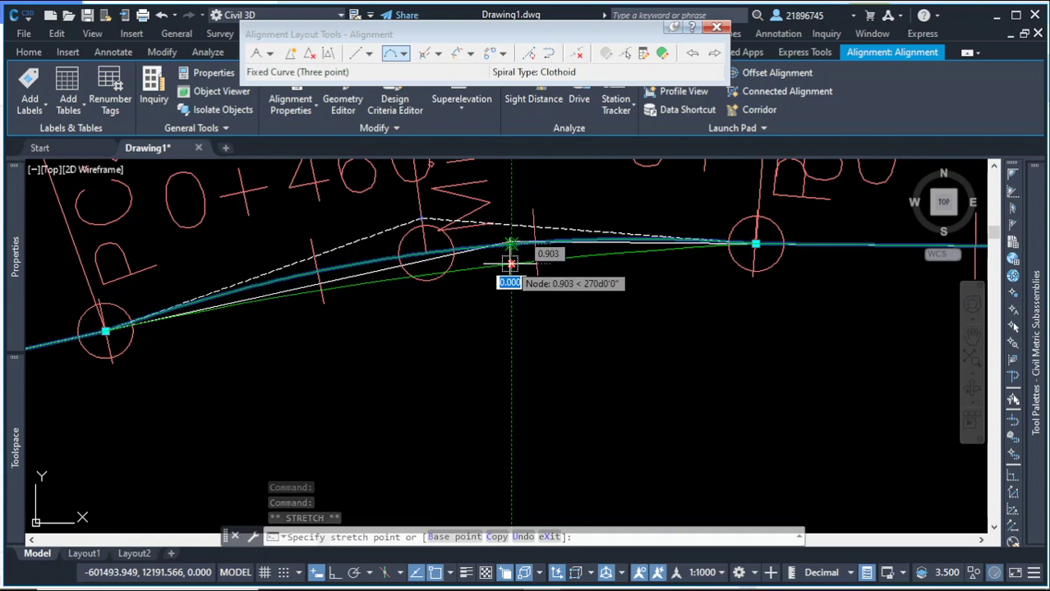
{"action": "left_click", "coordinate": [510, 261]}
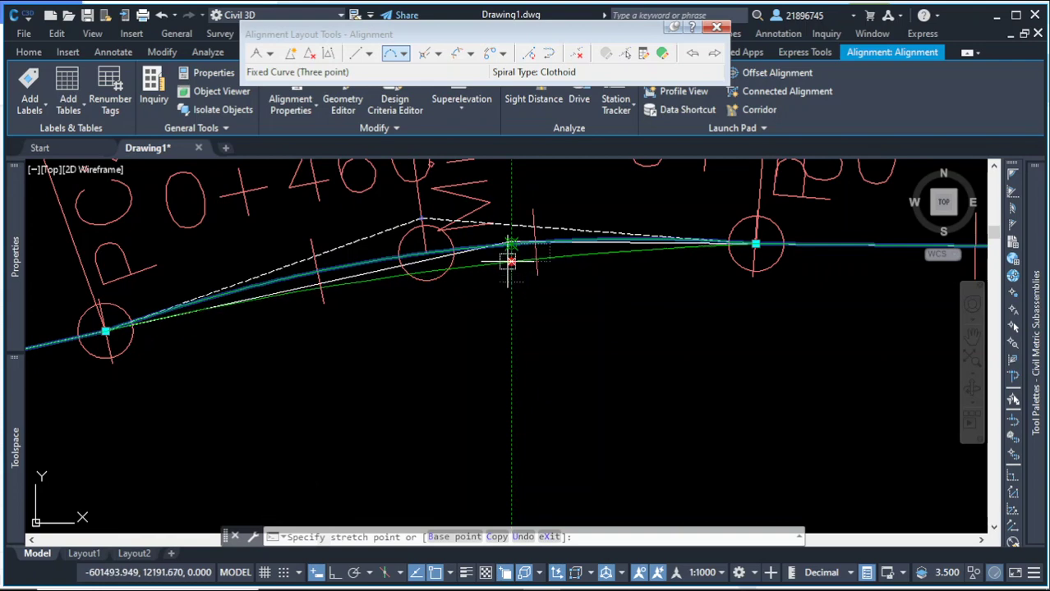
Stretch the western curve's pass-through grip about 0.9 units further west, close to the existing arc, and clear the selection
{"action": "scroll", "coordinate": [440, 310], "scroll_direction": "down", "scroll_amount": 4}
{"action": "scroll", "coordinate": [579, 283], "scroll_direction": "up", "scroll_amount": 6}
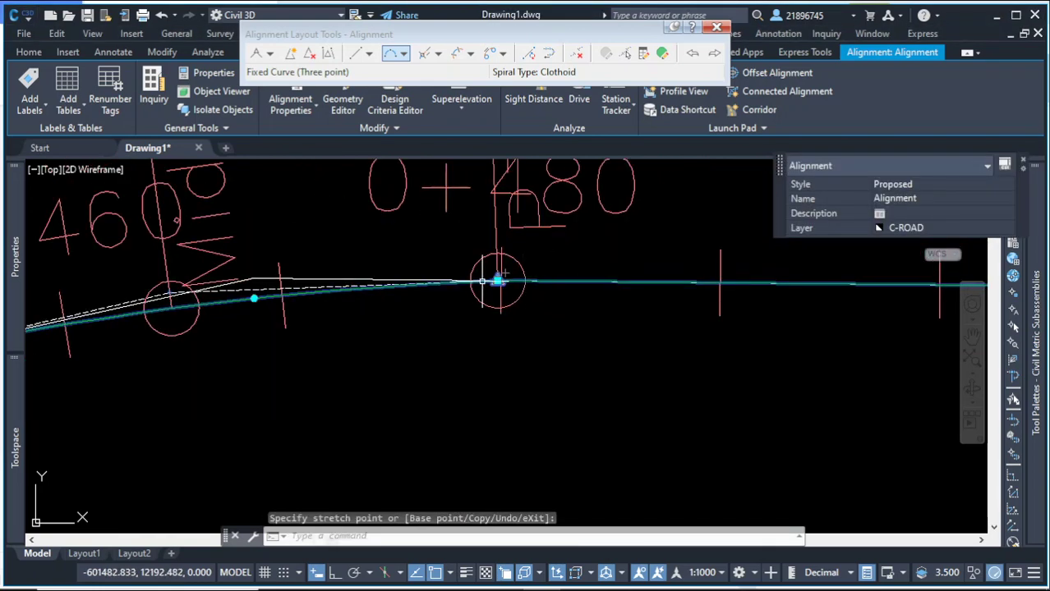
{"action": "scroll", "coordinate": [471, 283], "scroll_direction": "down", "scroll_amount": 4}
{"action": "scroll", "coordinate": [503, 306], "scroll_direction": "up", "scroll_amount": 4}
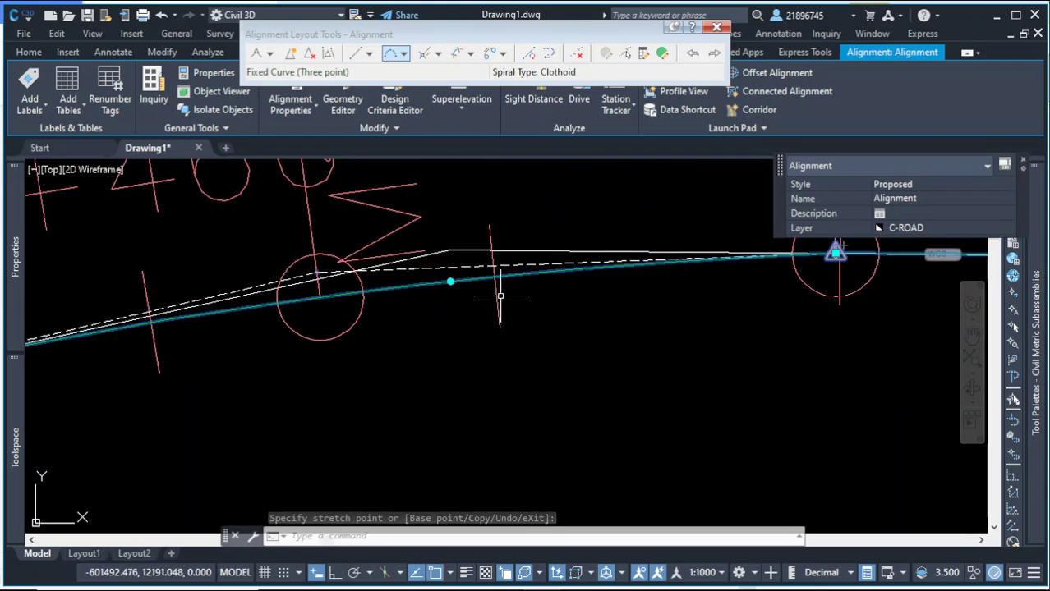
{"action": "scroll", "coordinate": [444, 284], "scroll_direction": "up", "scroll_amount": 2}
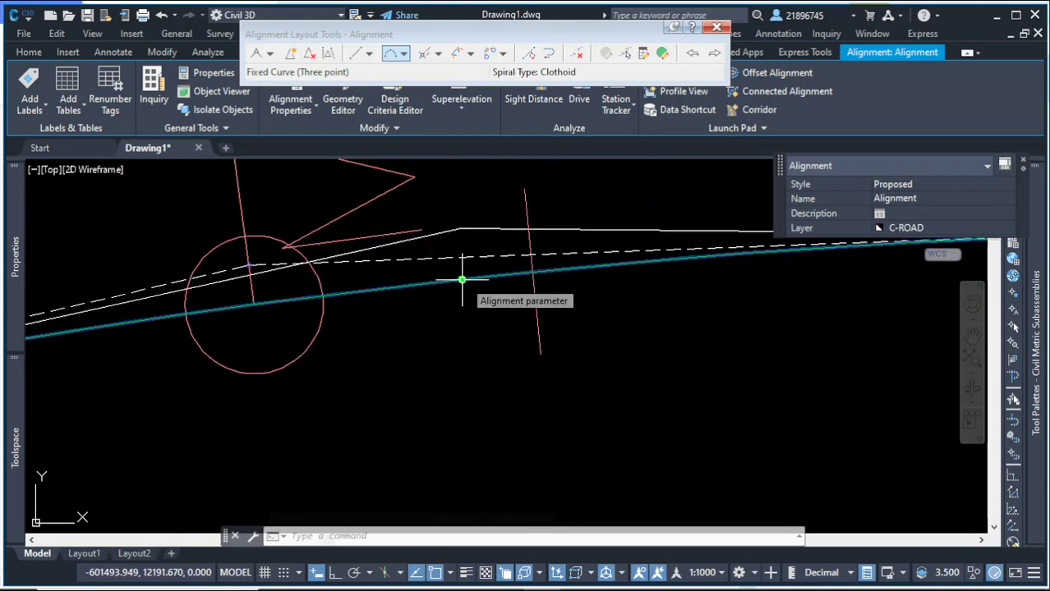
{"action": "left_click", "coordinate": [462, 280]}
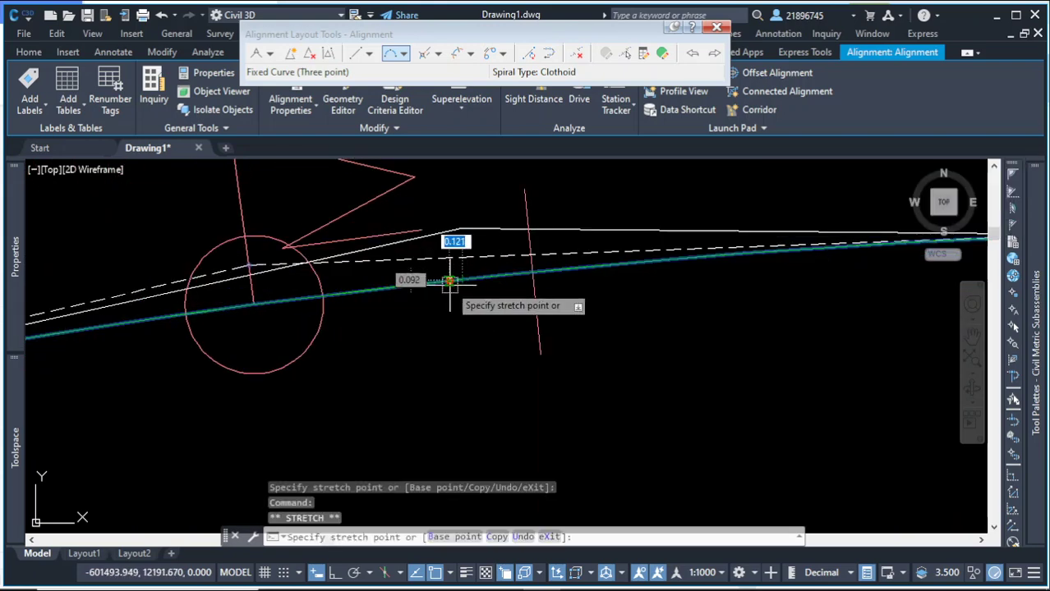
{"action": "left_click", "coordinate": [410, 282]}
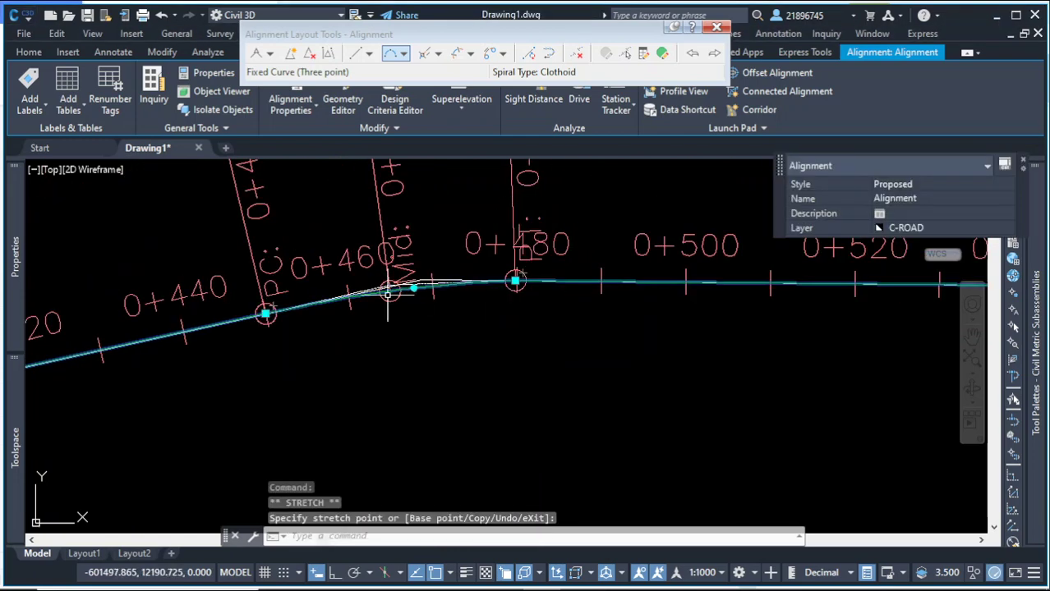
{"action": "scroll", "coordinate": [356, 293], "scroll_direction": "up", "scroll_amount": 4}
{"action": "scroll", "coordinate": [555, 261], "scroll_direction": "up", "scroll_amount": 4}
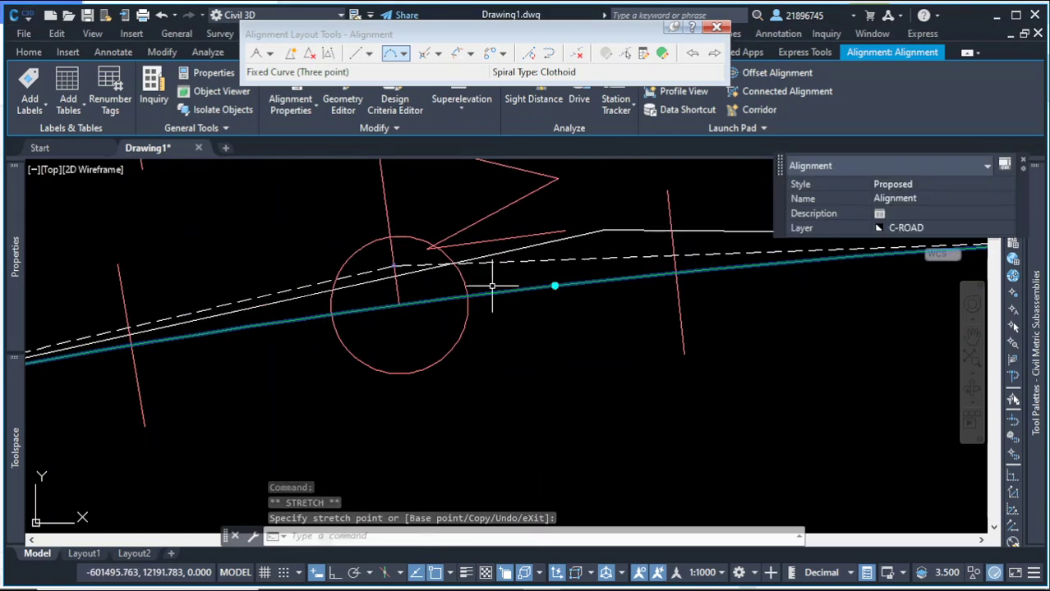
{"action": "scroll", "coordinate": [555, 317], "scroll_direction": "down", "scroll_amount": 6}
{"action": "left_click_drag", "start_coordinate": [576, 328], "coordinate": [560, 304]}
{"action": "key", "text": "Escape"}
{"action": "key", "text": "Escape"}
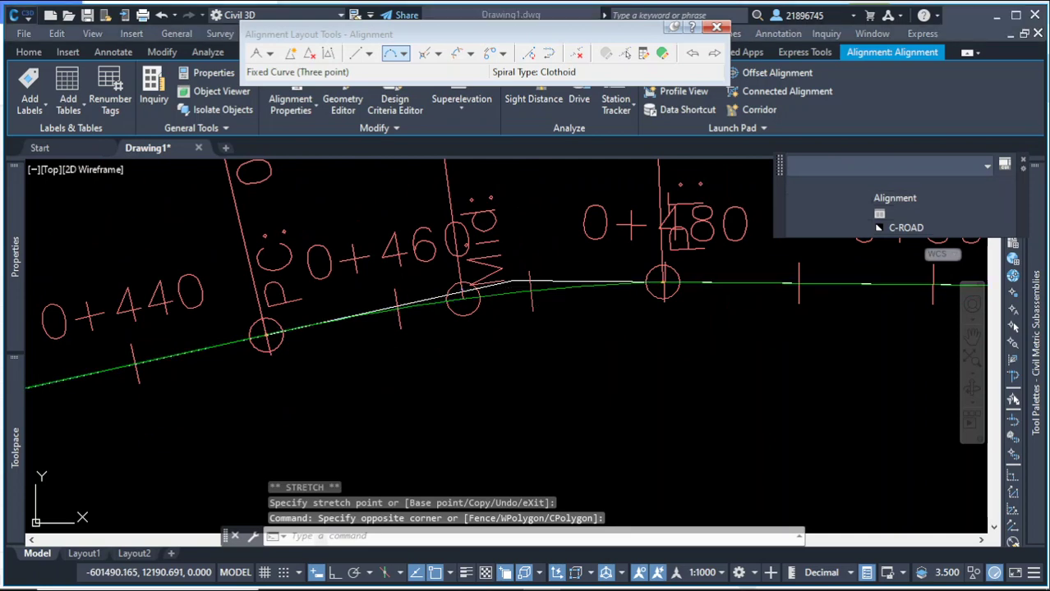
Examine how the reshaped western curve follows the polyline, and inspect the PIs around the eastern bend
{"action": "scroll", "coordinate": [512, 282], "scroll_direction": "down", "scroll_amount": 4}
{"action": "scroll", "coordinate": [497, 283], "scroll_direction": "up", "scroll_amount": 4}
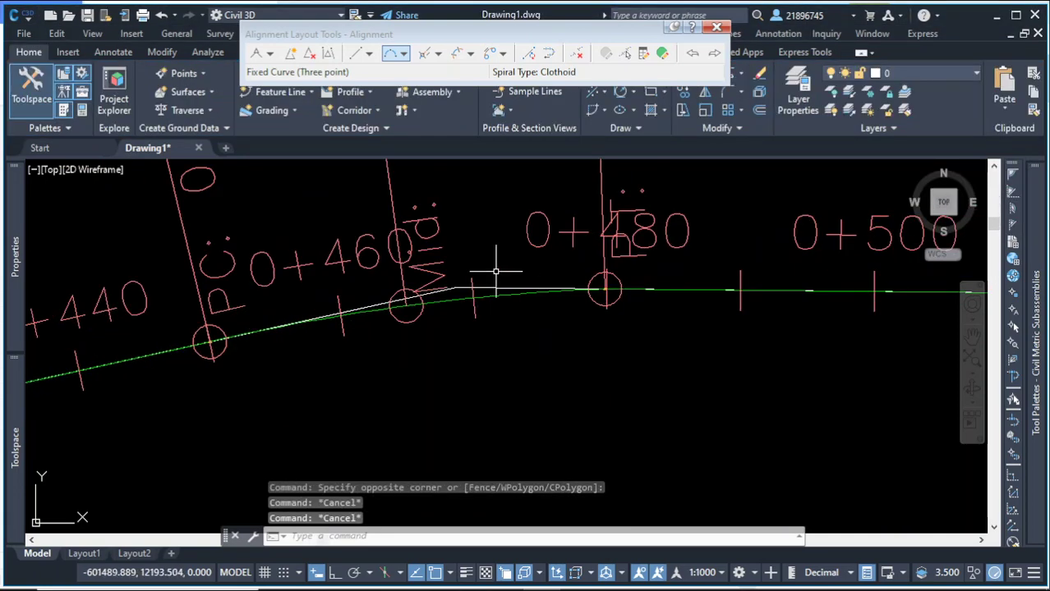
{"action": "left_click", "coordinate": [516, 326]}
{"action": "scroll", "coordinate": [484, 316], "scroll_direction": "down", "scroll_amount": 4}
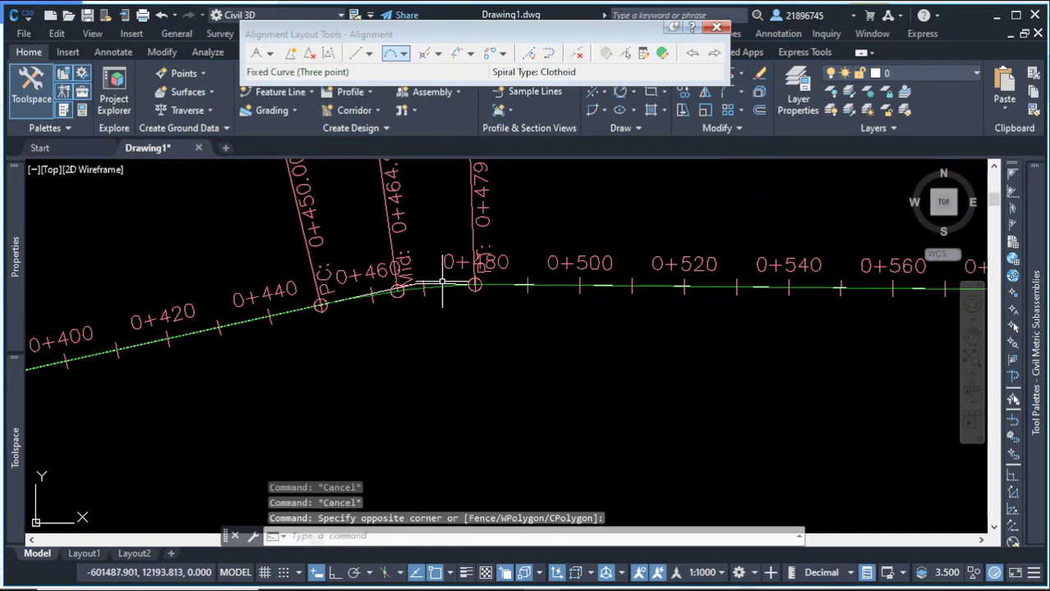
{"action": "scroll", "coordinate": [435, 288], "scroll_direction": "up", "scroll_amount": 6}
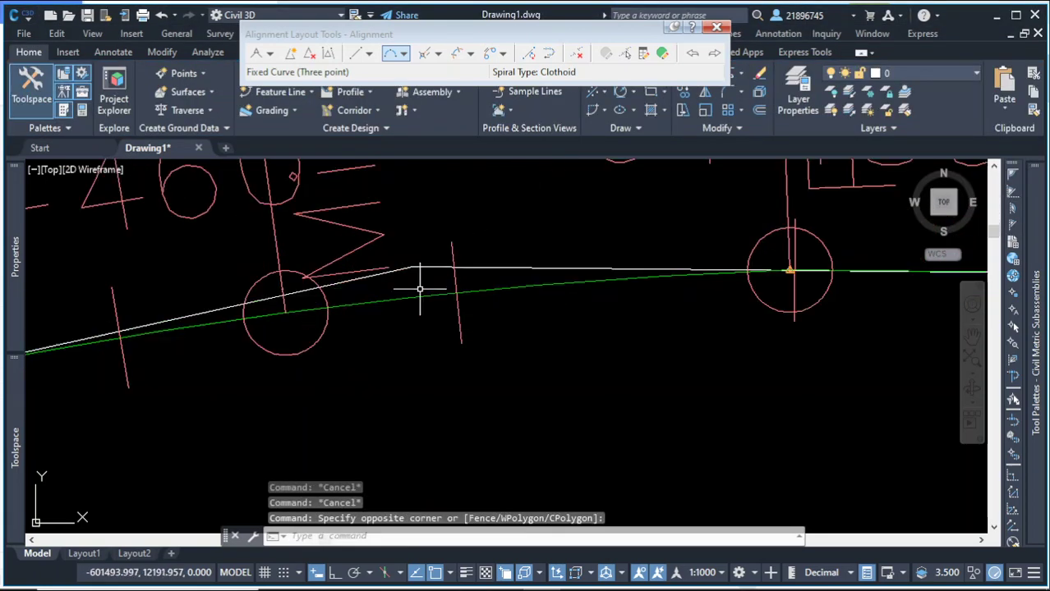
{"action": "left_click", "coordinate": [505, 285]}
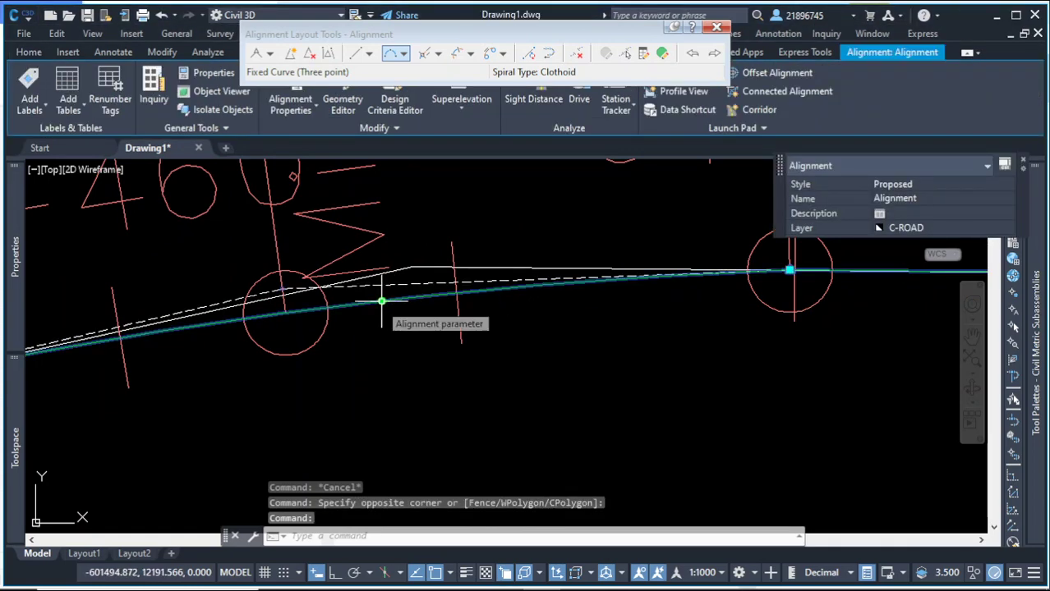
{"action": "scroll", "coordinate": [387, 313], "scroll_direction": "down", "scroll_amount": 8}
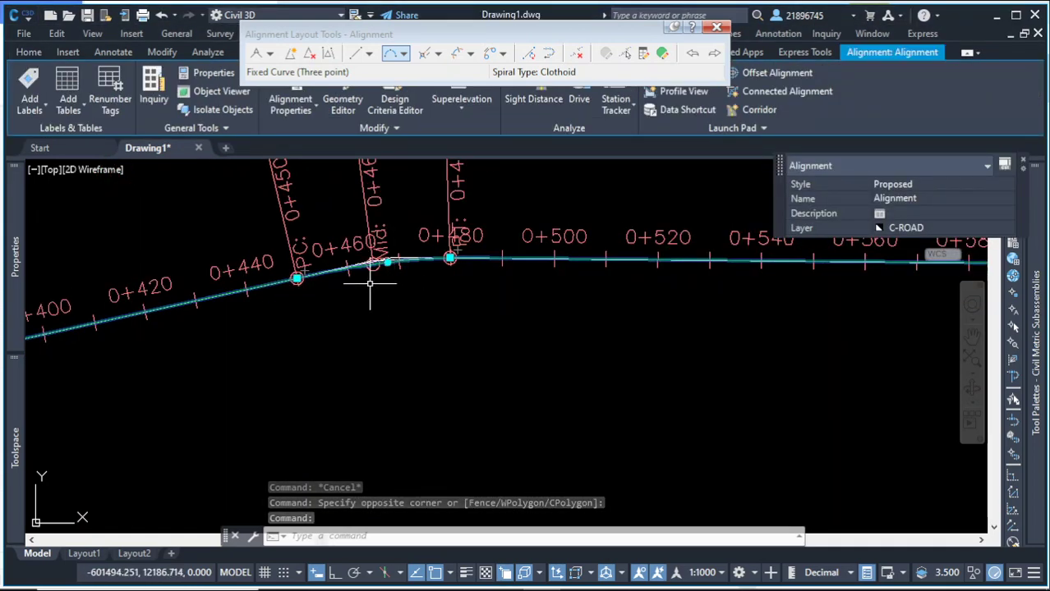
{"action": "key", "text": "Escape"}
{"action": "scroll", "coordinate": [546, 276], "scroll_direction": "down", "scroll_amount": 3}
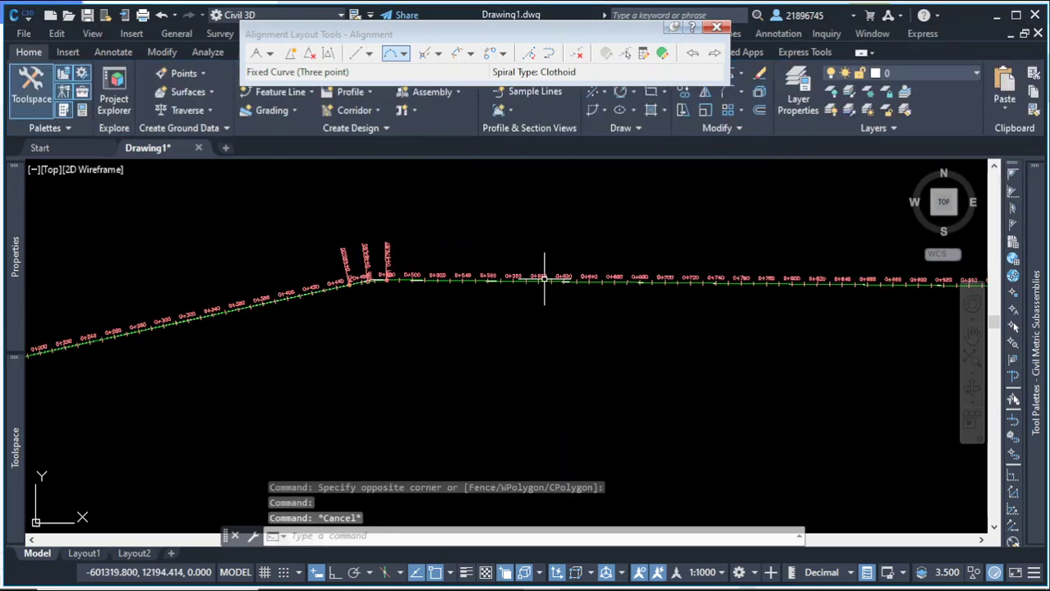
{"action": "scroll", "coordinate": [594, 285], "scroll_direction": "up", "scroll_amount": 6}
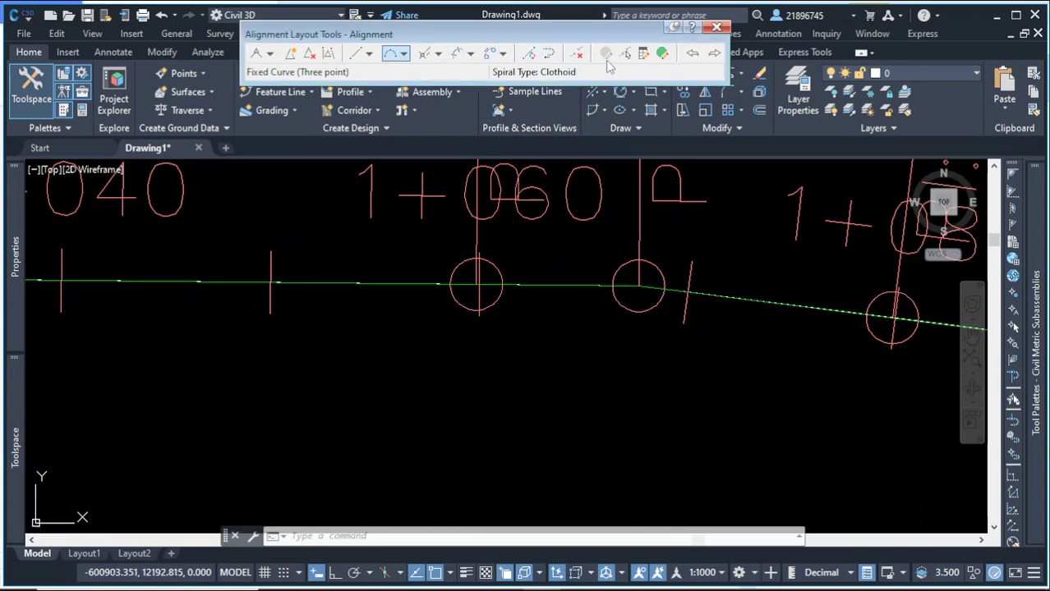
Delete the two short alignment tangents on either side of the eastern polyline bend, between the PIs near stations 1+060 and 1+080
{"action": "left_click", "coordinate": [577, 54]}
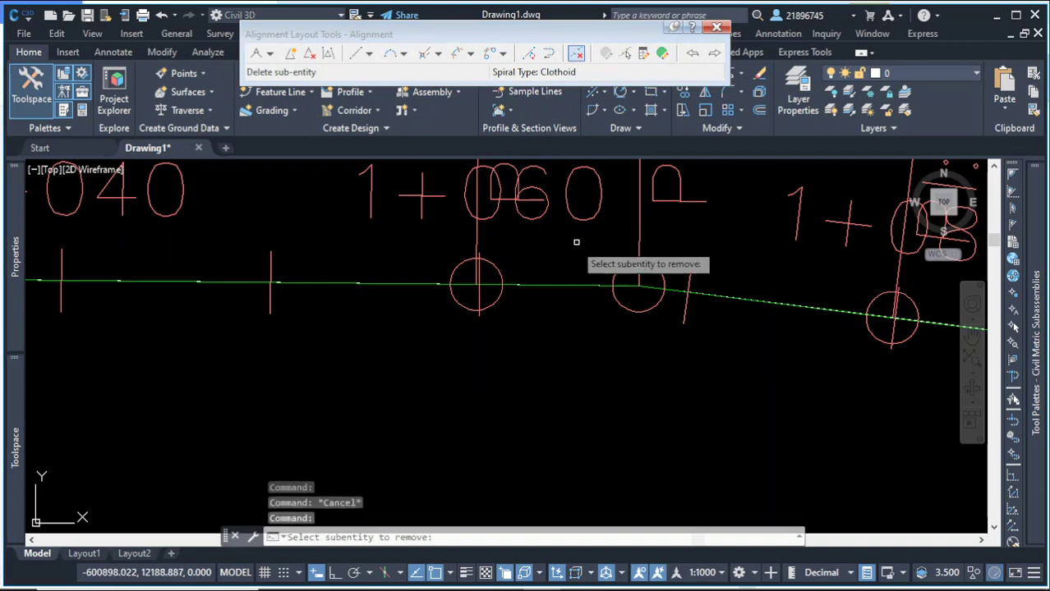
{"action": "left_click", "coordinate": [581, 285]}
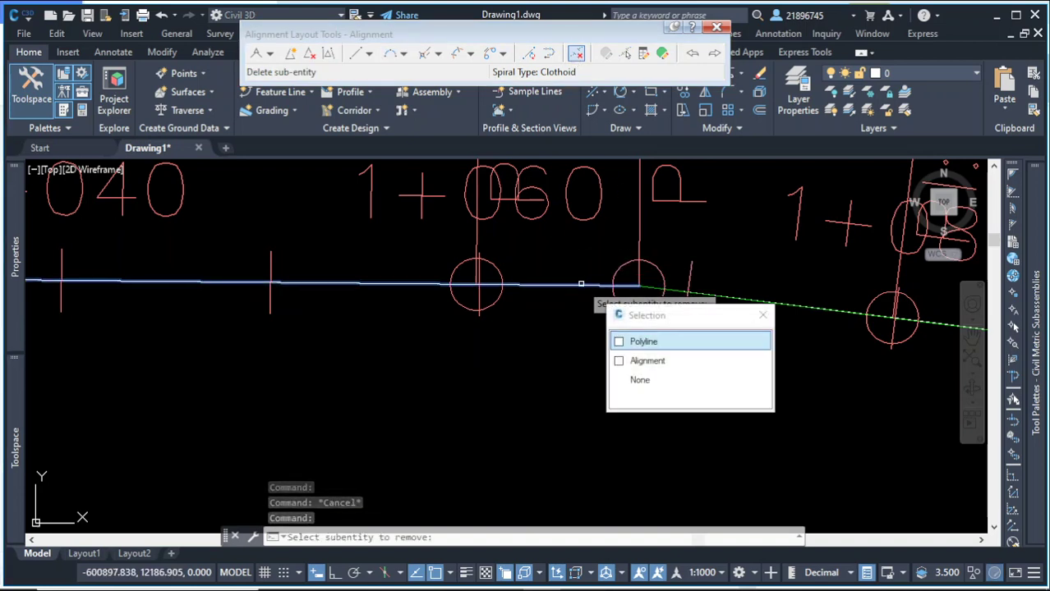
{"action": "left_click", "coordinate": [679, 362]}
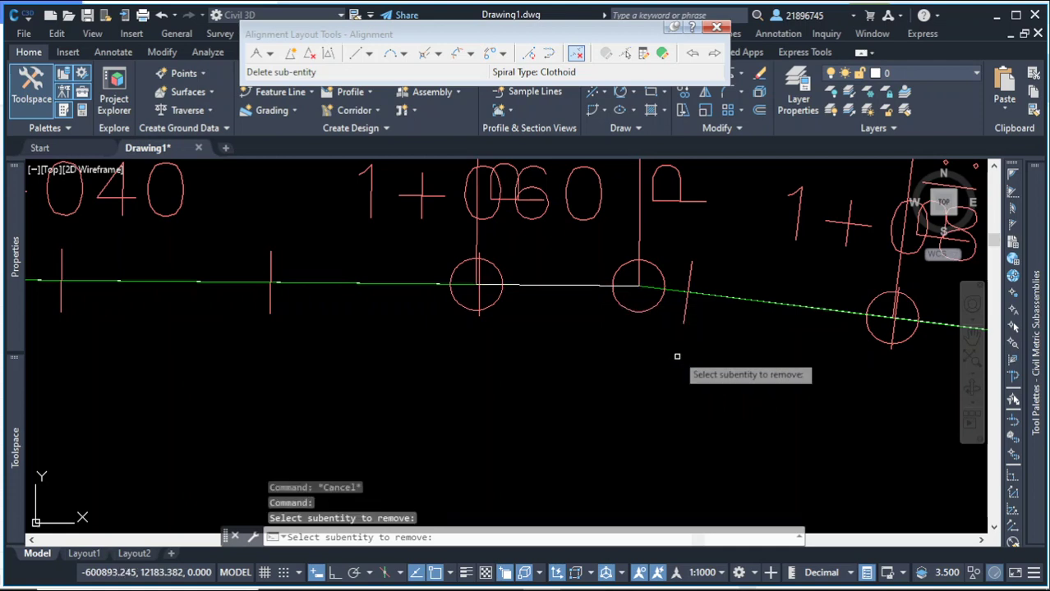
{"action": "left_click", "coordinate": [675, 289]}
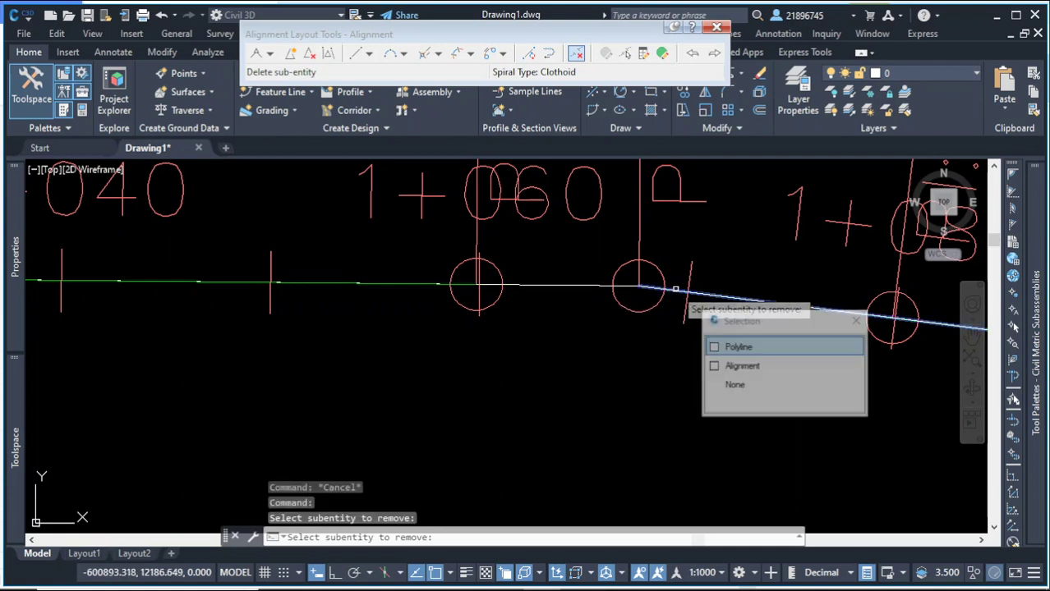
{"action": "left_click", "coordinate": [774, 367]}
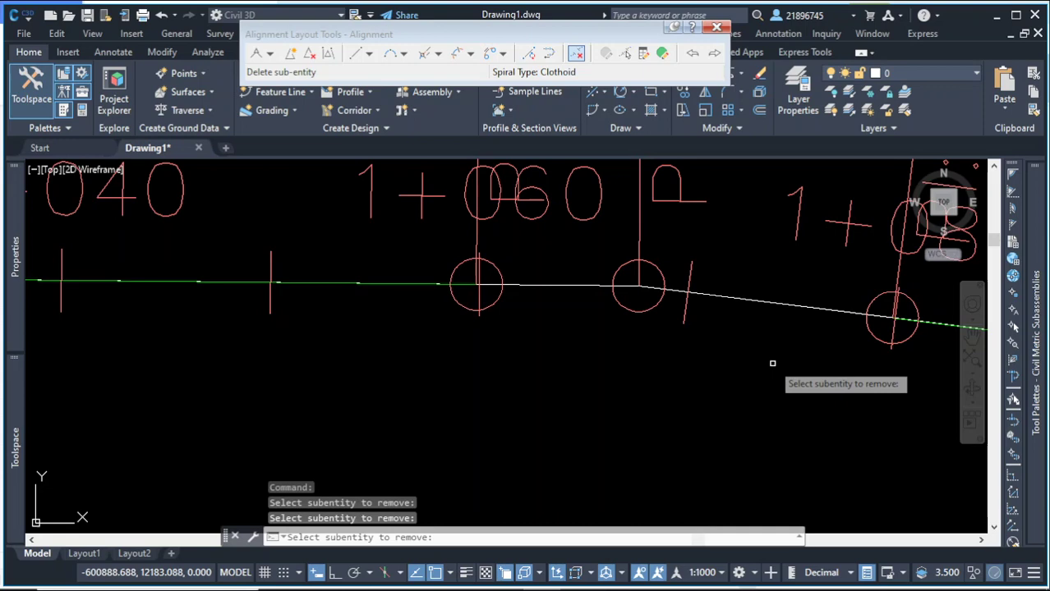
{"action": "key", "text": "Return"}
{"action": "scroll", "coordinate": [388, 304], "scroll_direction": "down", "scroll_amount": 2}
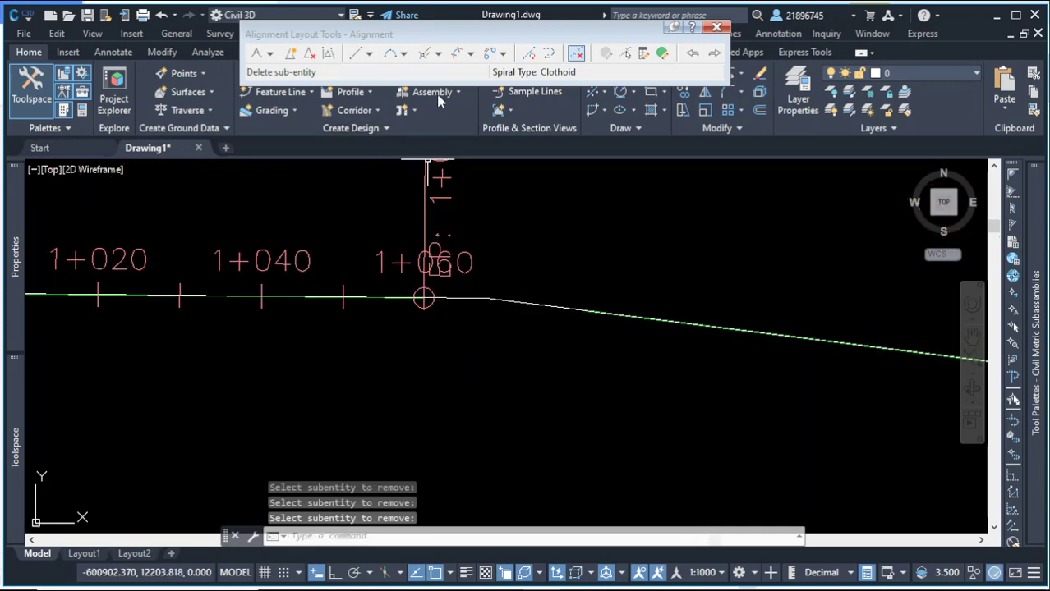
{"action": "left_click", "coordinate": [403, 54]}
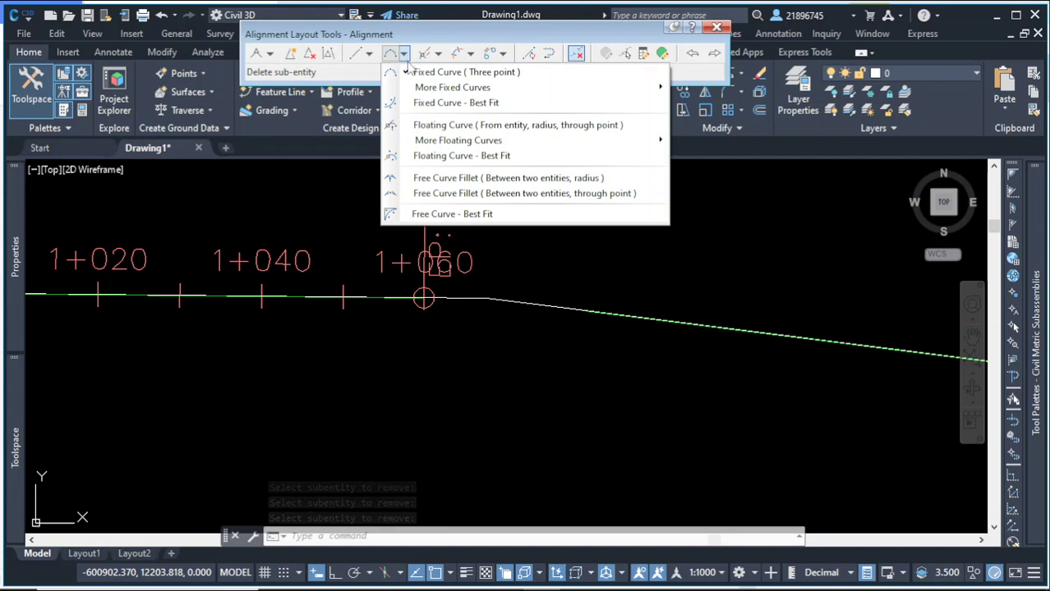
{"action": "mouse_move", "coordinate": [448, 141]}
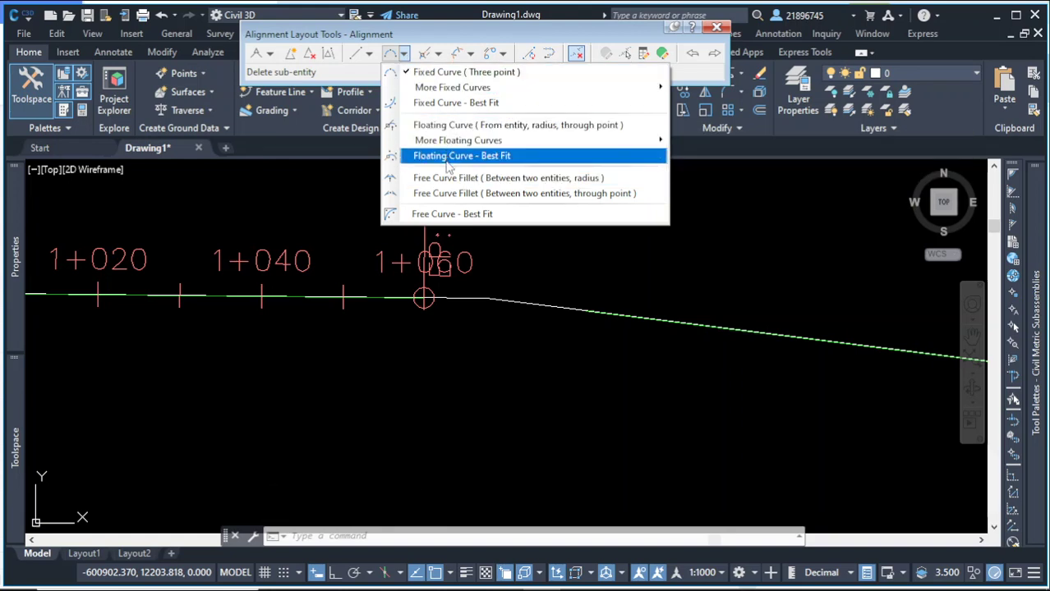
{"action": "mouse_move", "coordinate": [456, 90]}
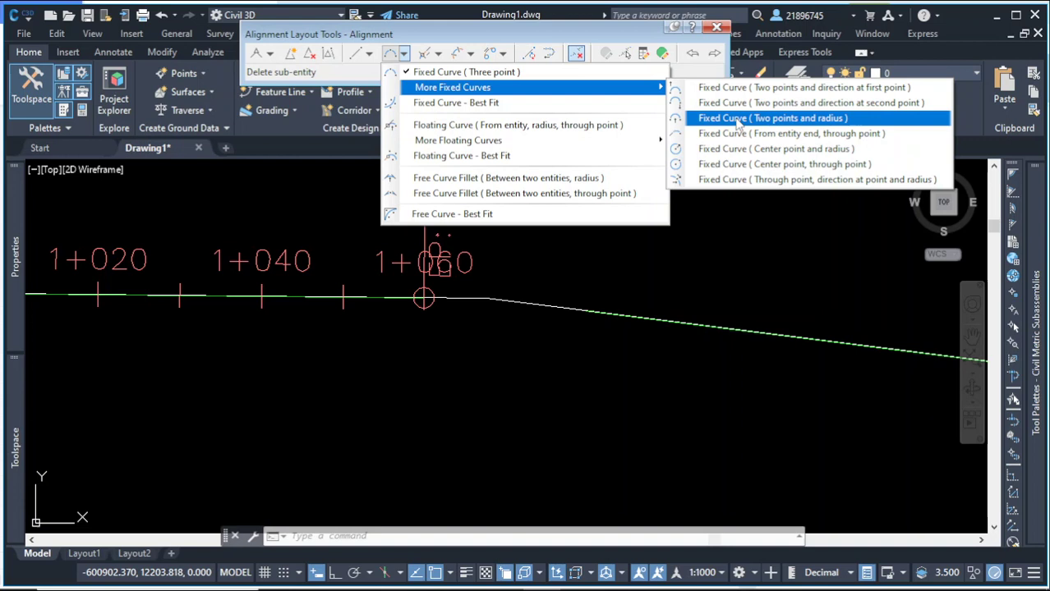
{"action": "left_click", "coordinate": [738, 120]}
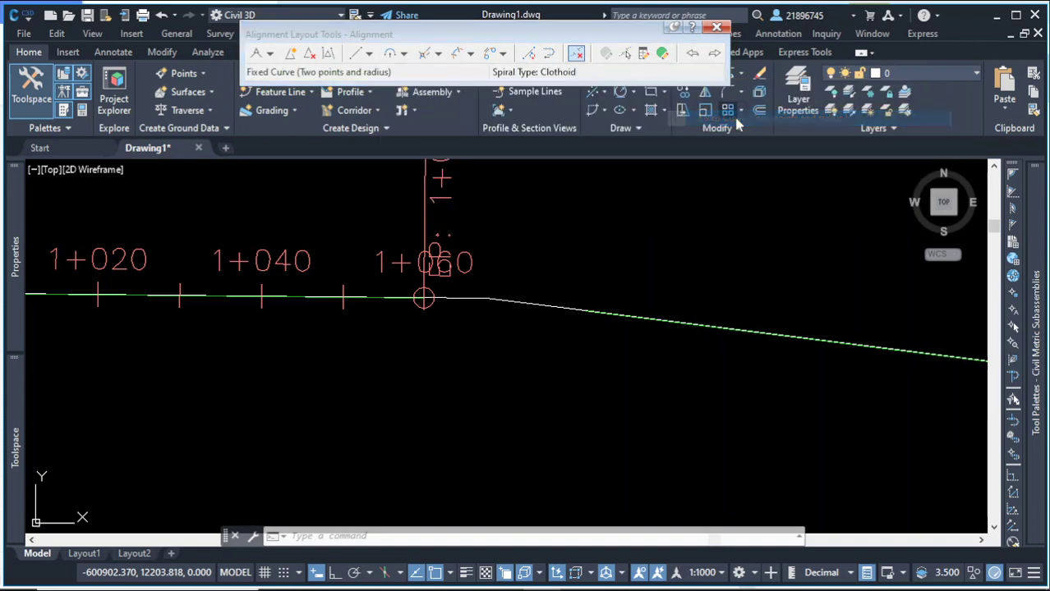
{"action": "scroll", "coordinate": [325, 291], "scroll_direction": "up", "scroll_amount": 4}
{"action": "right_click", "coordinate": [324, 292], "text": "shift"}
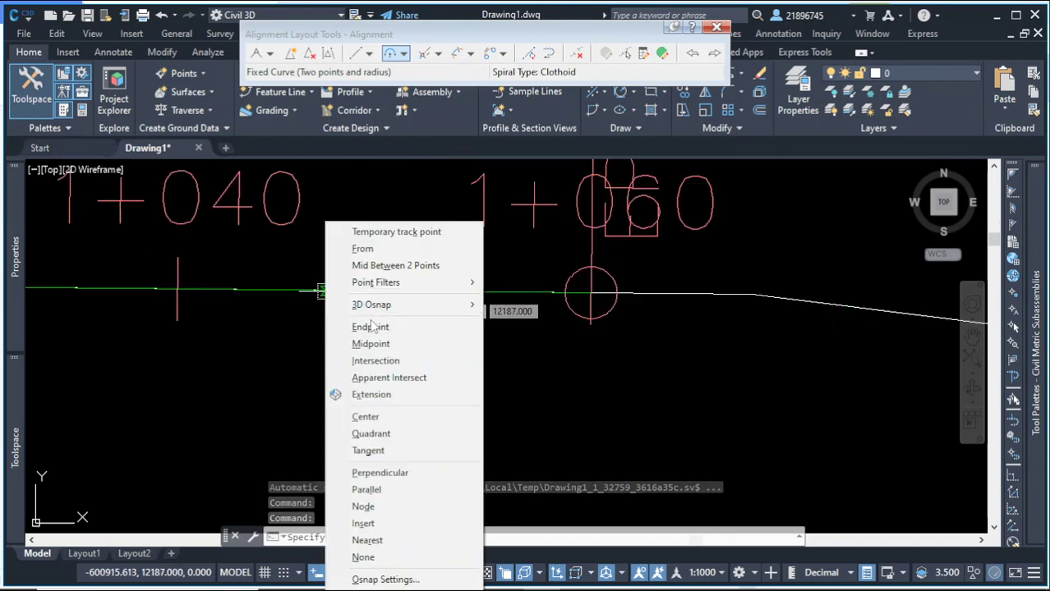
{"action": "left_click", "coordinate": [366, 390]}
{"action": "left_click", "coordinate": [376, 296]}
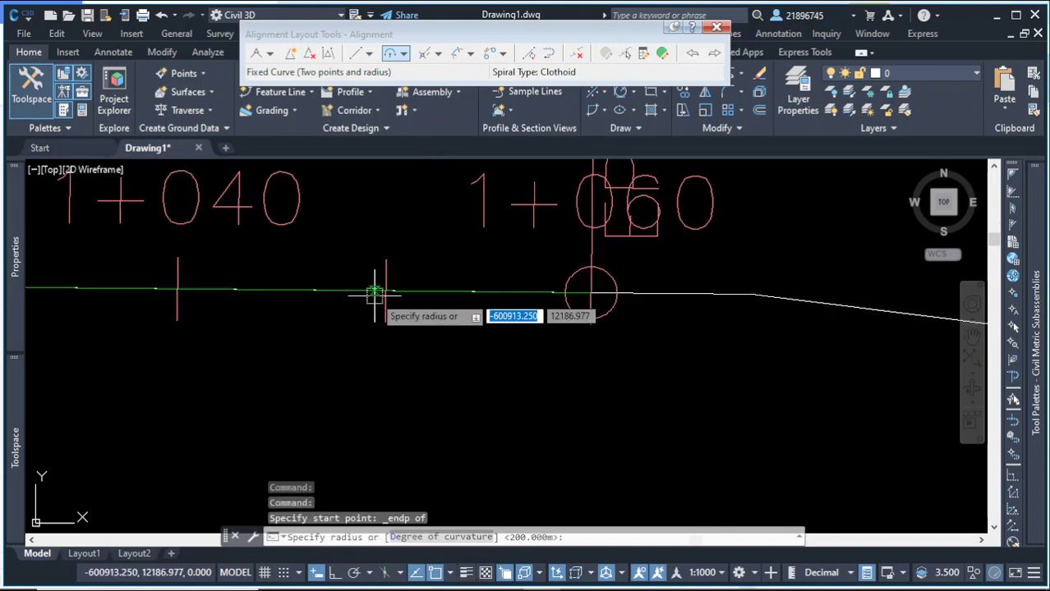
{"action": "scroll", "coordinate": [345, 296], "scroll_direction": "down", "scroll_amount": 4}
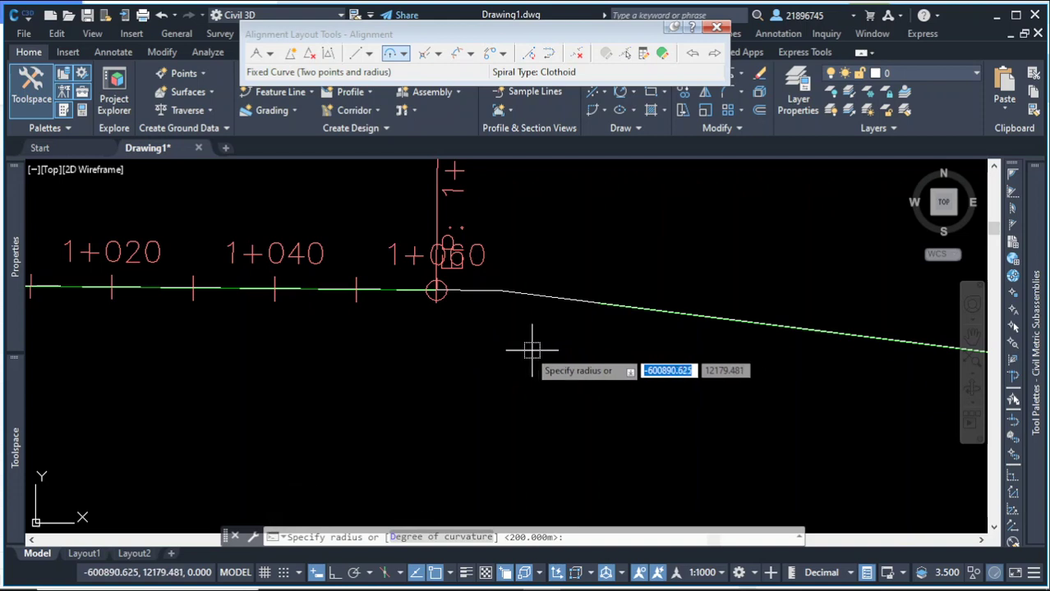
{"action": "scroll", "coordinate": [483, 339], "scroll_direction": "up", "scroll_amount": 4}
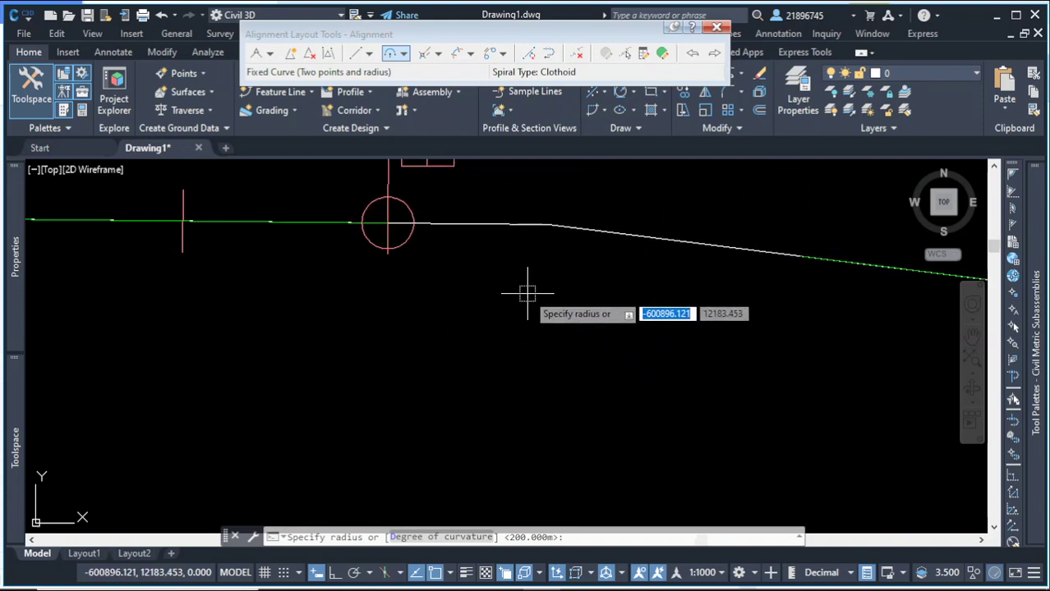
{"action": "right_click", "coordinate": [626, 284], "text": "shift"}
{"action": "left_click", "coordinate": [674, 327]}
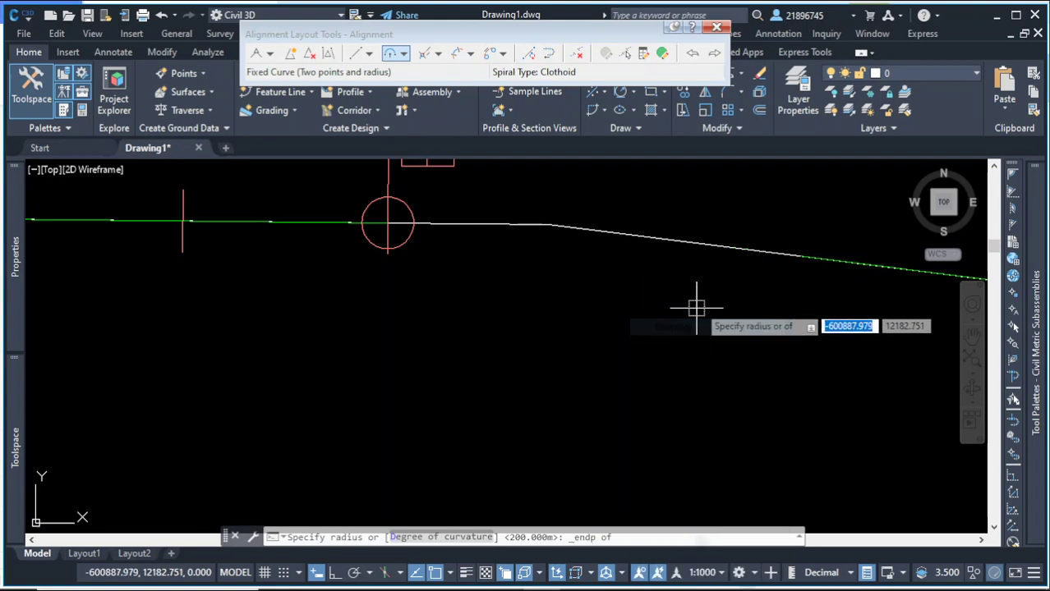
{"action": "left_click", "coordinate": [793, 267]}
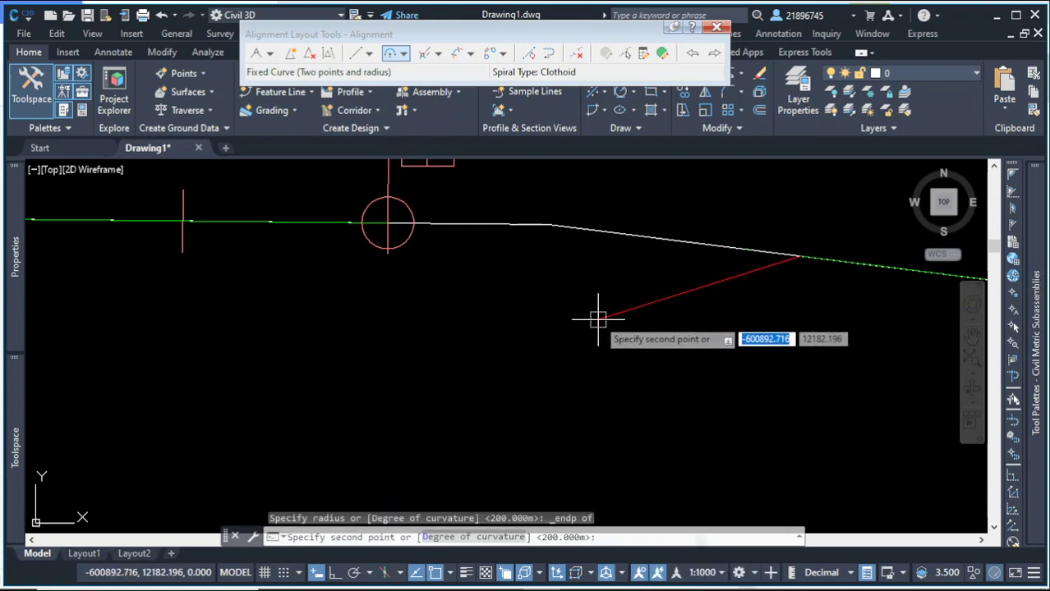
{"action": "right_click", "coordinate": [580, 281]}
{"action": "key", "text": "Escape"}
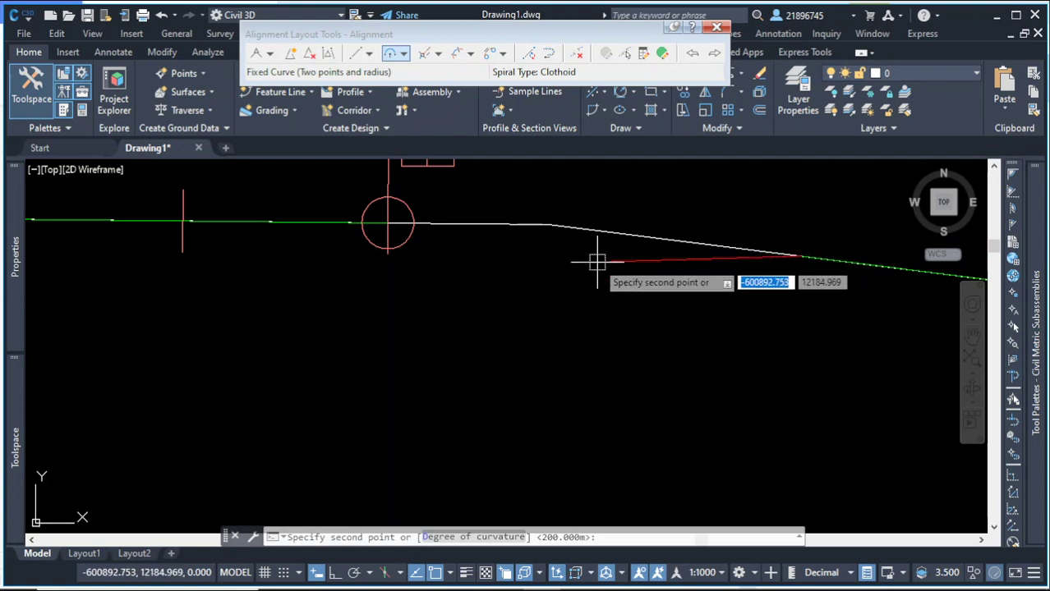
{"action": "key", "text": "Escape"}
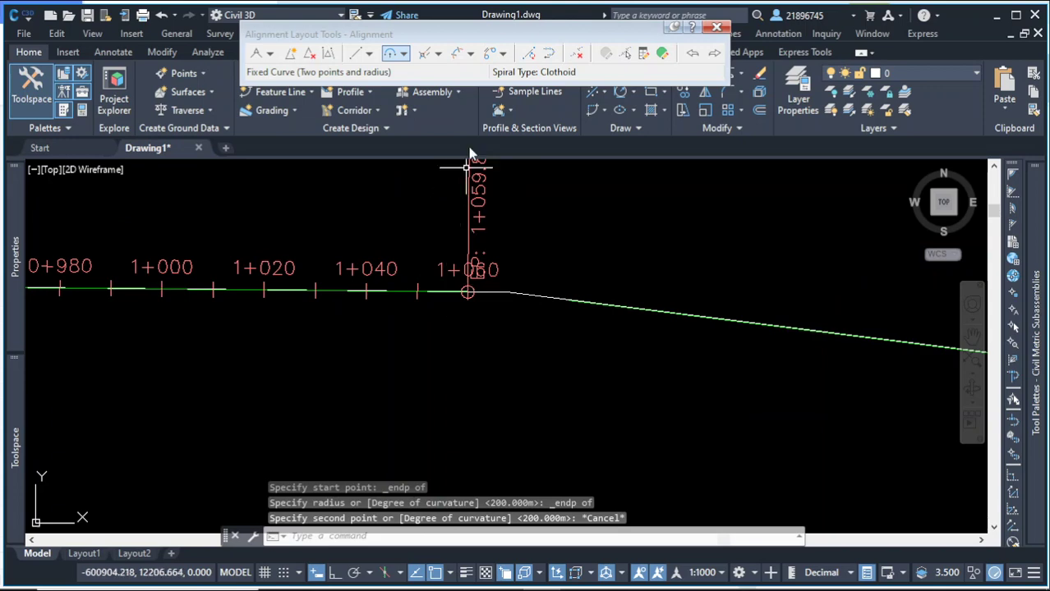
Start a Fixed Curve (Two points and radius) at the eastern bend, snapping its start to the tangent endpoint near station 1+060
{"action": "left_click", "coordinate": [404, 53]}
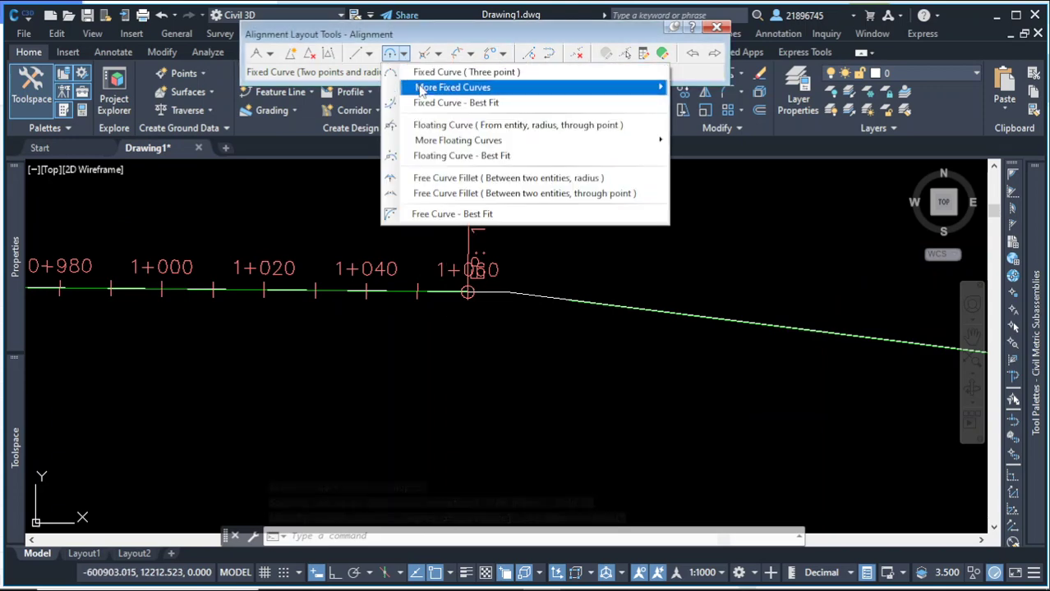
{"action": "mouse_move", "coordinate": [421, 92]}
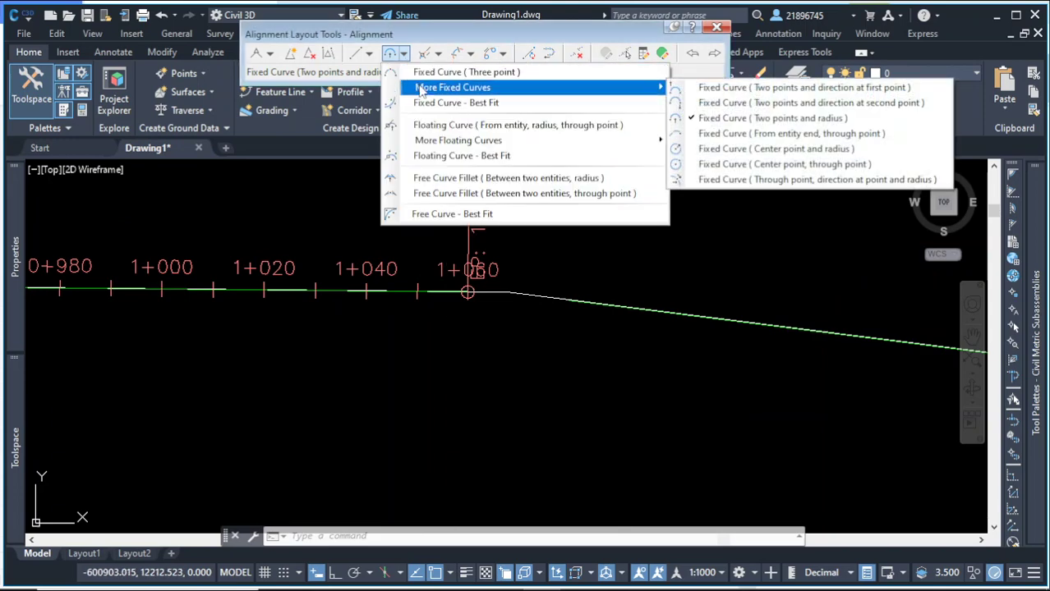
{"action": "left_click", "coordinate": [790, 120]}
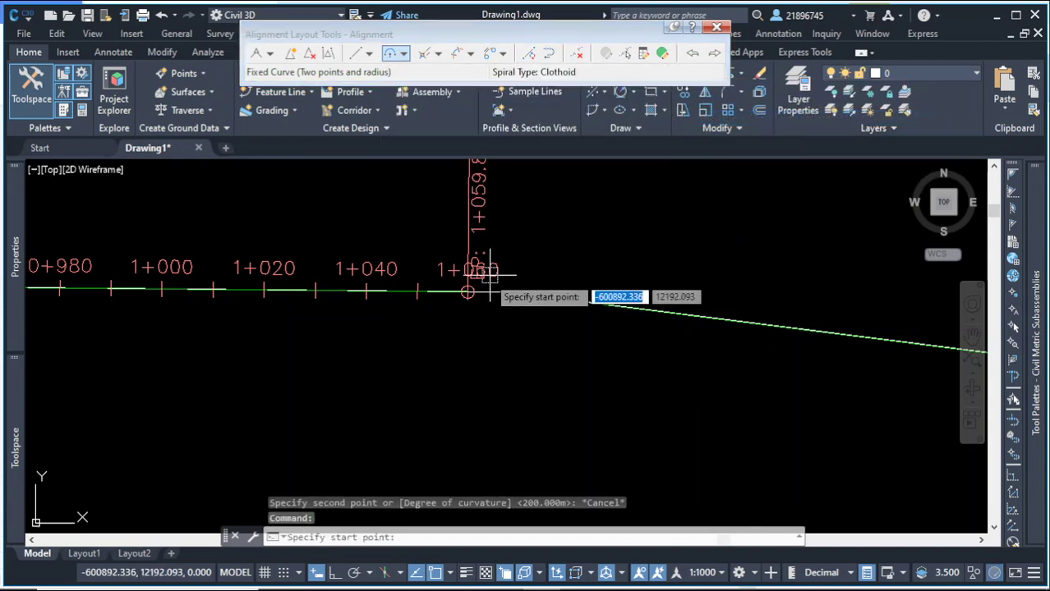
{"action": "scroll", "coordinate": [493, 283], "scroll_direction": "up", "scroll_amount": 4}
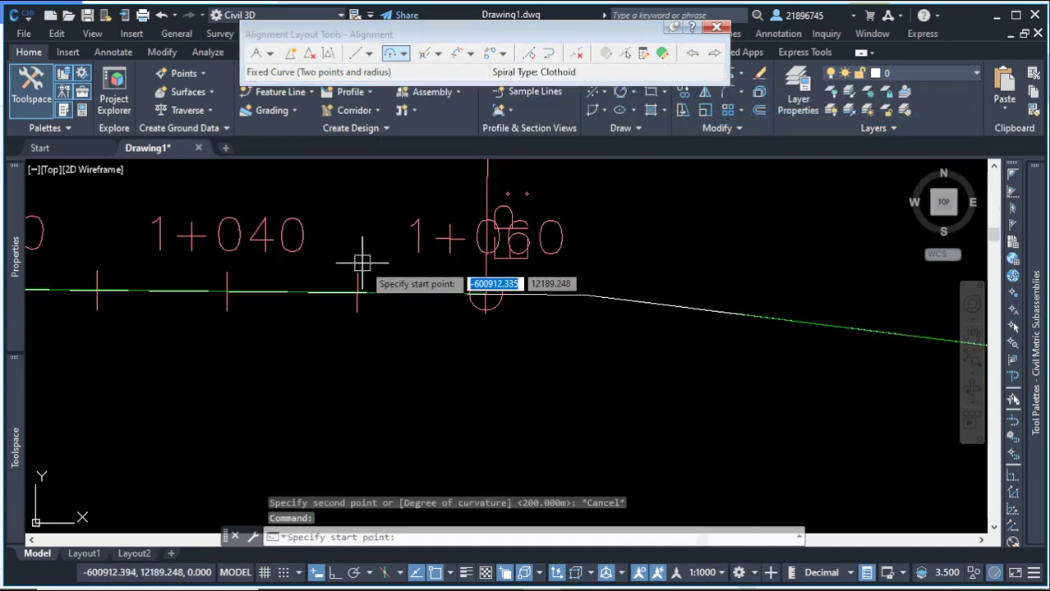
{"action": "right_click", "coordinate": [363, 236], "text": "shift"}
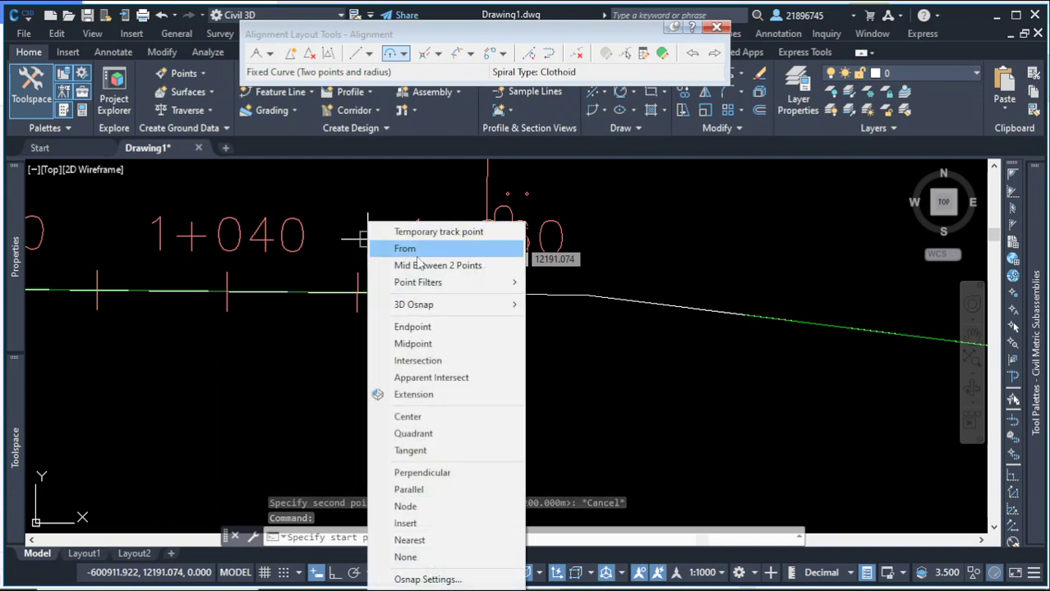
{"action": "left_click", "coordinate": [427, 327]}
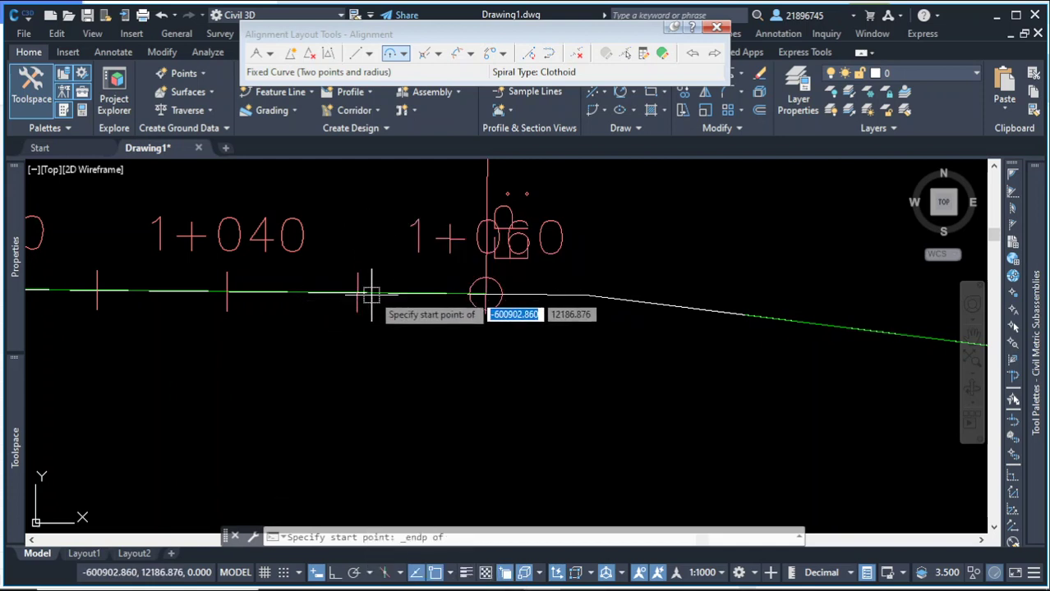
{"action": "left_click", "coordinate": [370, 292]}
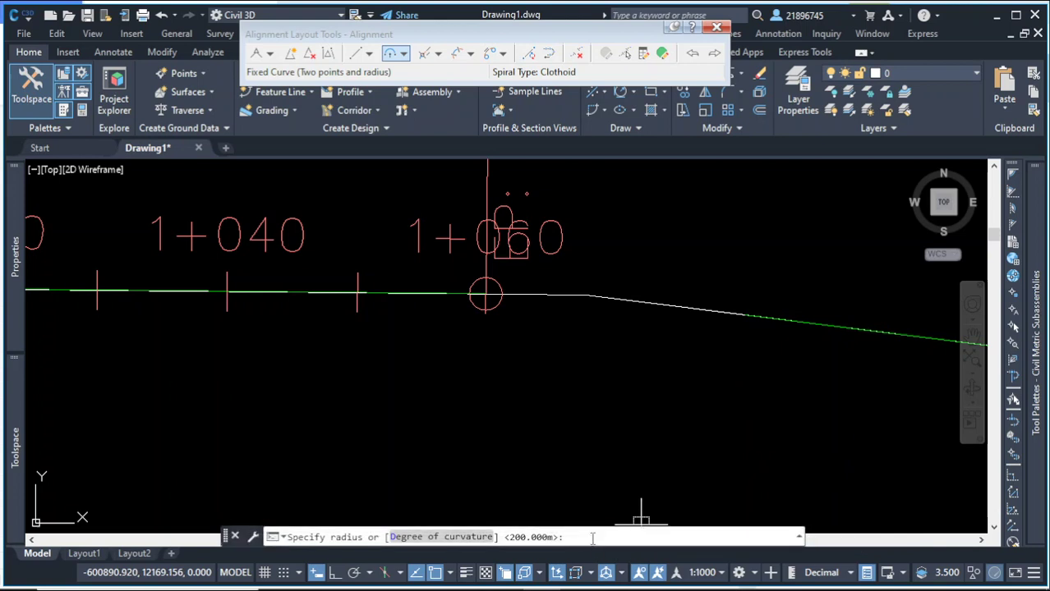
Accept the 200 m radius for the fixed curve and set its direction to clockwise
{"action": "key", "text": "Return"}
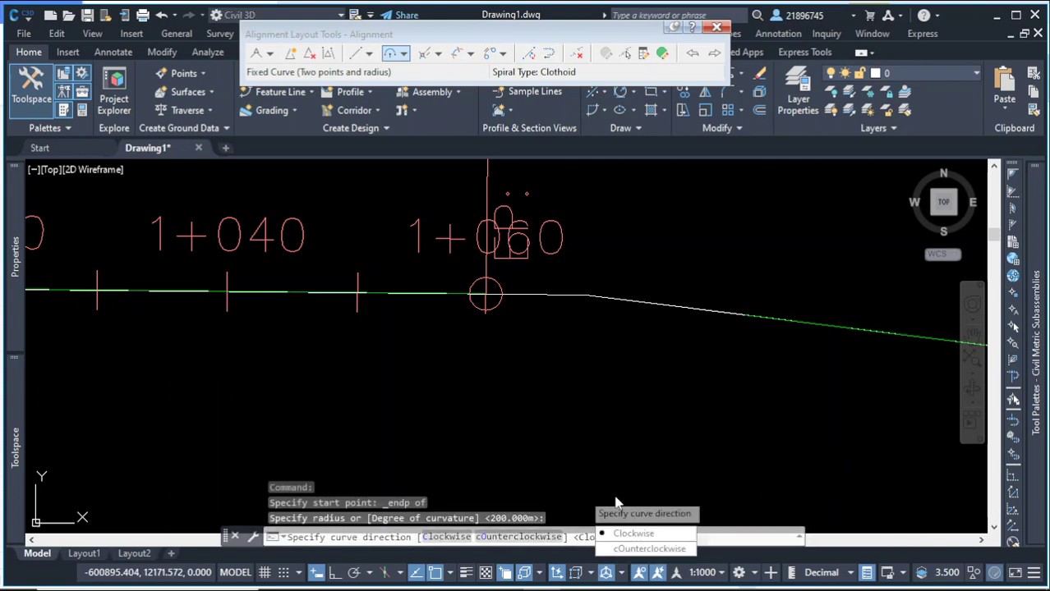
{"action": "left_click", "coordinate": [673, 534]}
{"action": "type", "text": "c"}
{"action": "key", "text": "Return"}
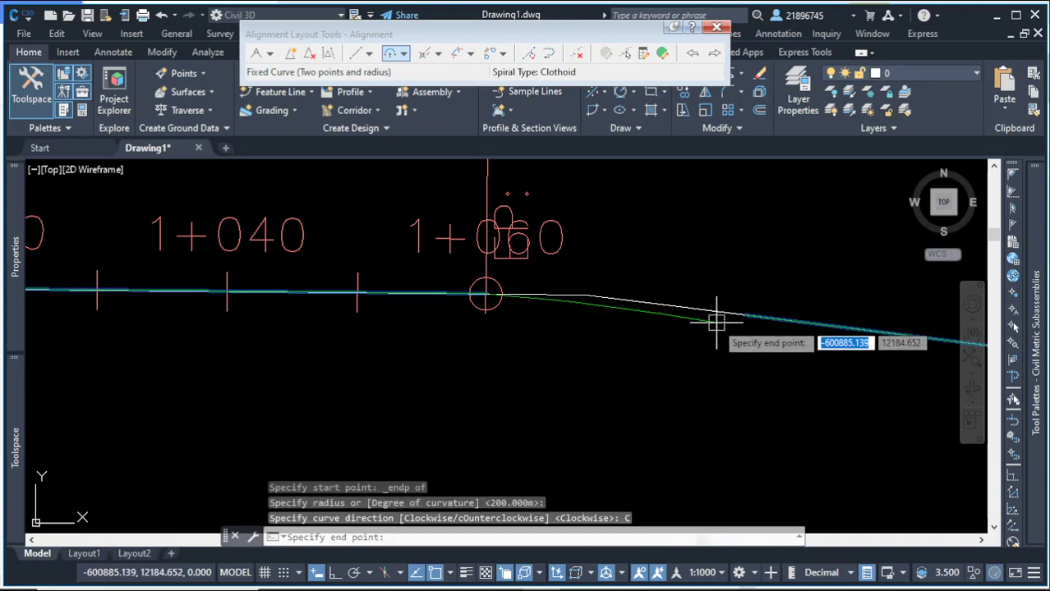
Snap the fixed curve's end point to the endpoint of the tangent east of the bend, and finish the command
{"action": "scroll", "coordinate": [756, 316], "scroll_direction": "up", "scroll_amount": 3}
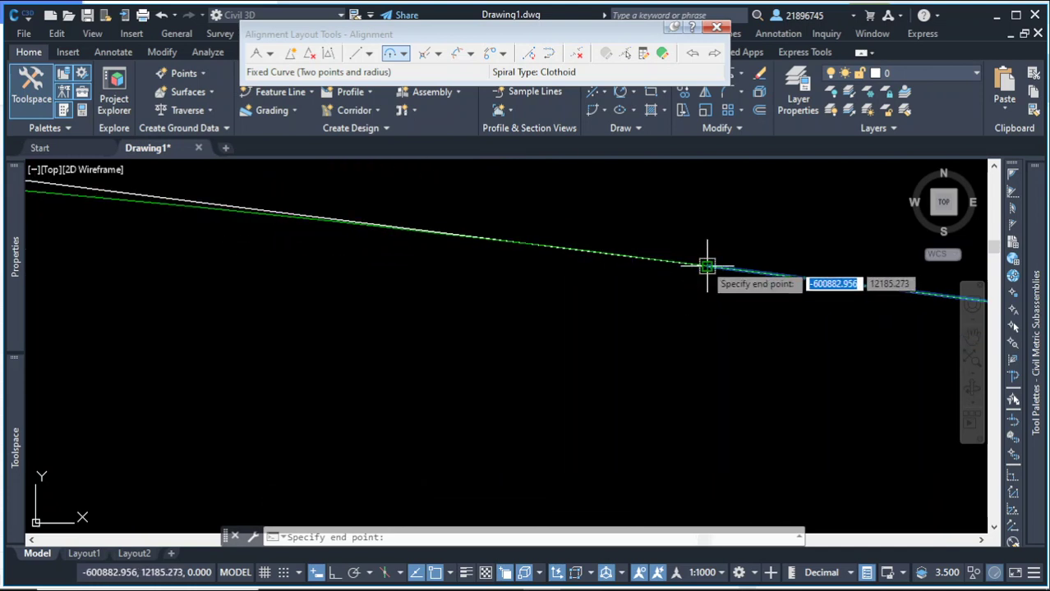
{"action": "right_click", "coordinate": [690, 238], "text": "shift"}
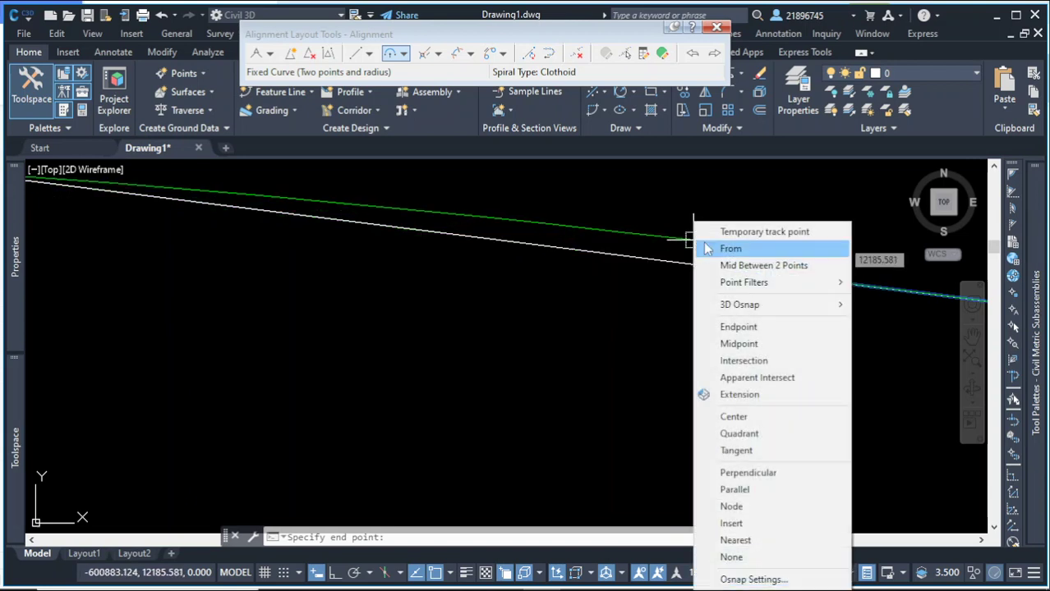
{"action": "left_click", "coordinate": [737, 327]}
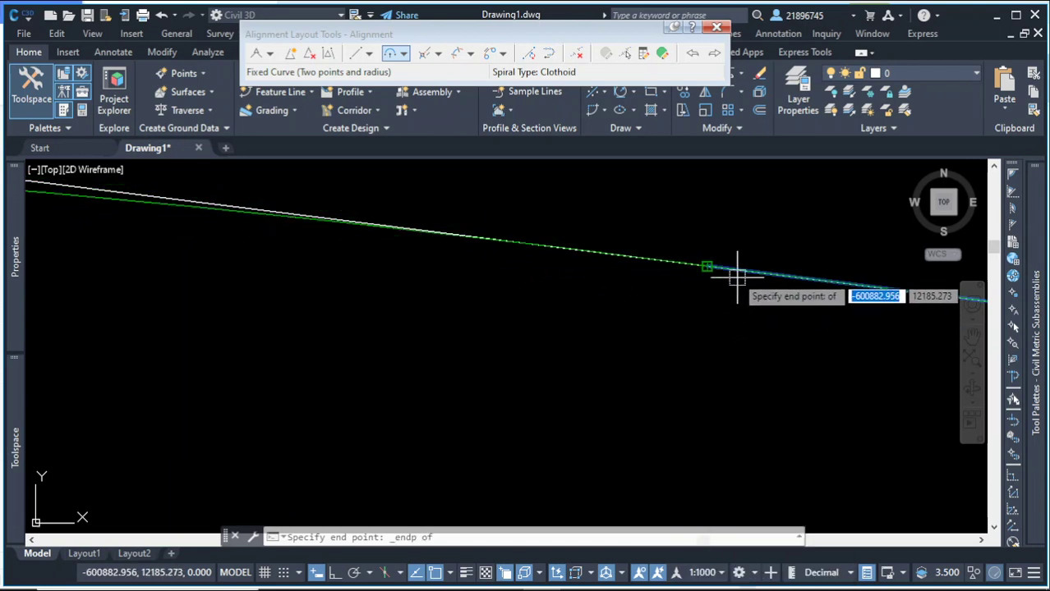
{"action": "left_click", "coordinate": [734, 275]}
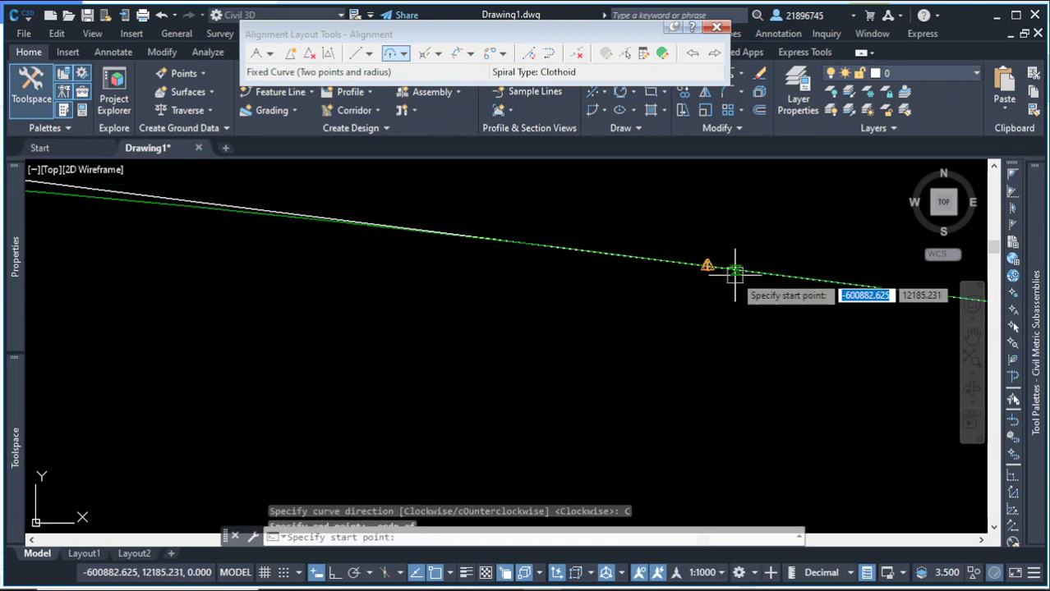
{"action": "left_click", "coordinate": [697, 336]}
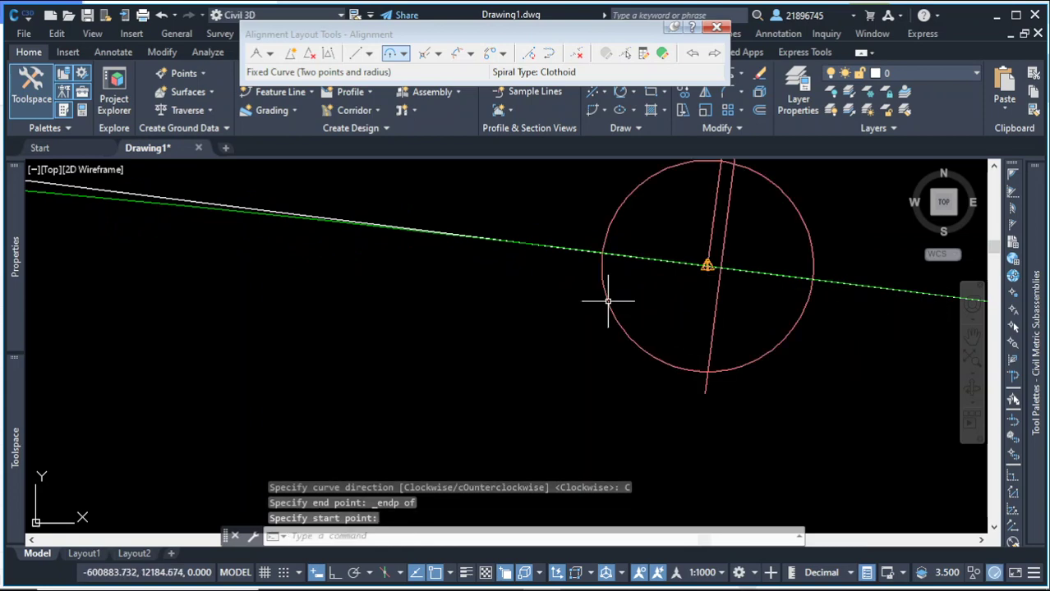
Examine how the new 200 m curve follows the polyline around the eastern bend, with the alignment selected
{"action": "scroll", "coordinate": [608, 301], "scroll_direction": "down", "scroll_amount": 5}
{"action": "scroll", "coordinate": [637, 278], "scroll_direction": "up", "scroll_amount": 4}
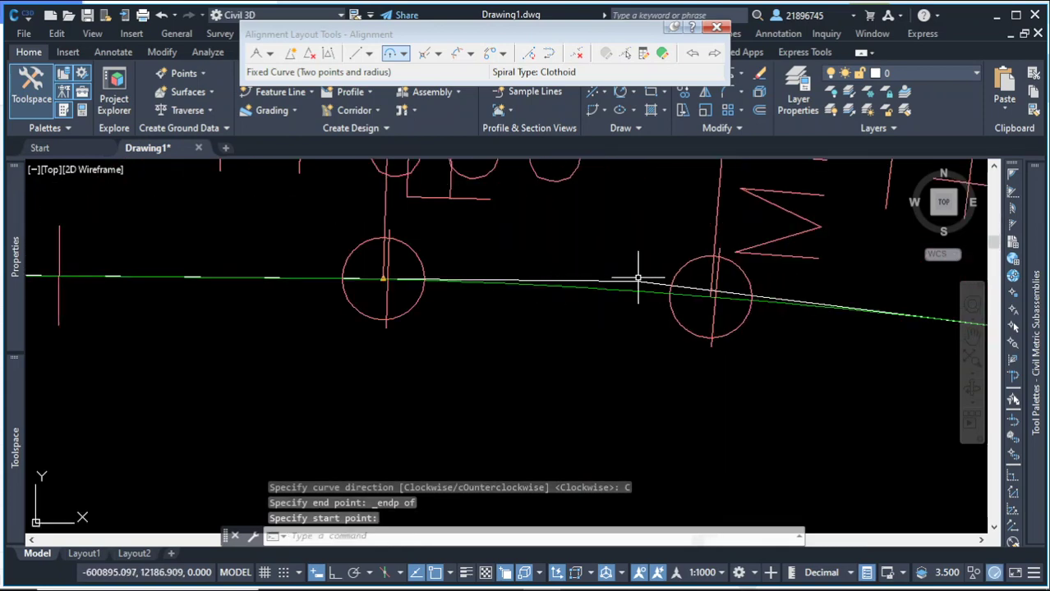
{"action": "scroll", "coordinate": [638, 278], "scroll_direction": "up", "scroll_amount": 3}
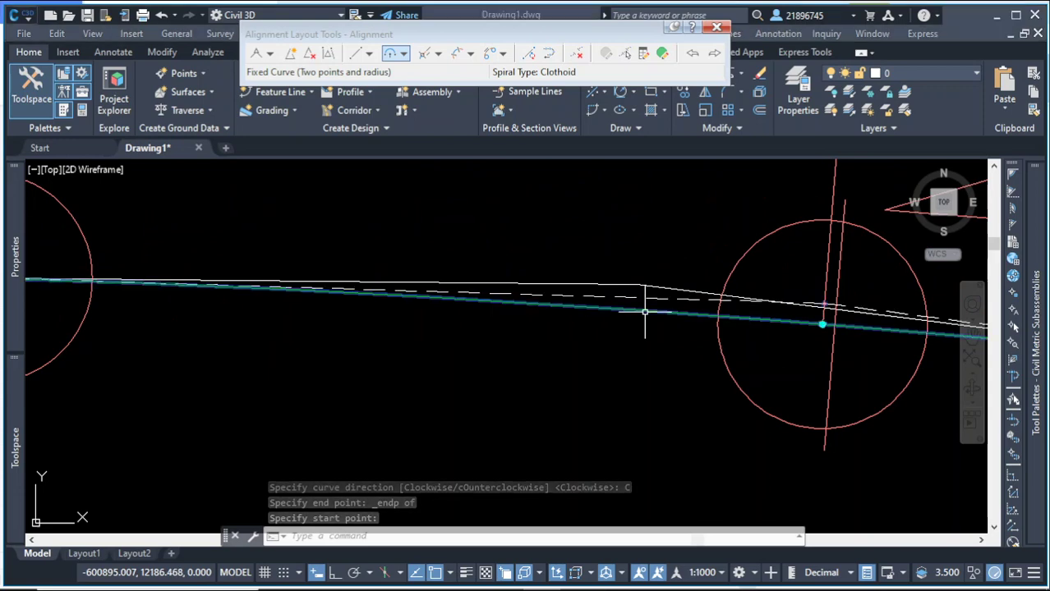
{"action": "scroll", "coordinate": [555, 269], "scroll_direction": "down", "scroll_amount": 10}
{"action": "scroll", "coordinate": [645, 325], "scroll_direction": "up", "scroll_amount": 3}
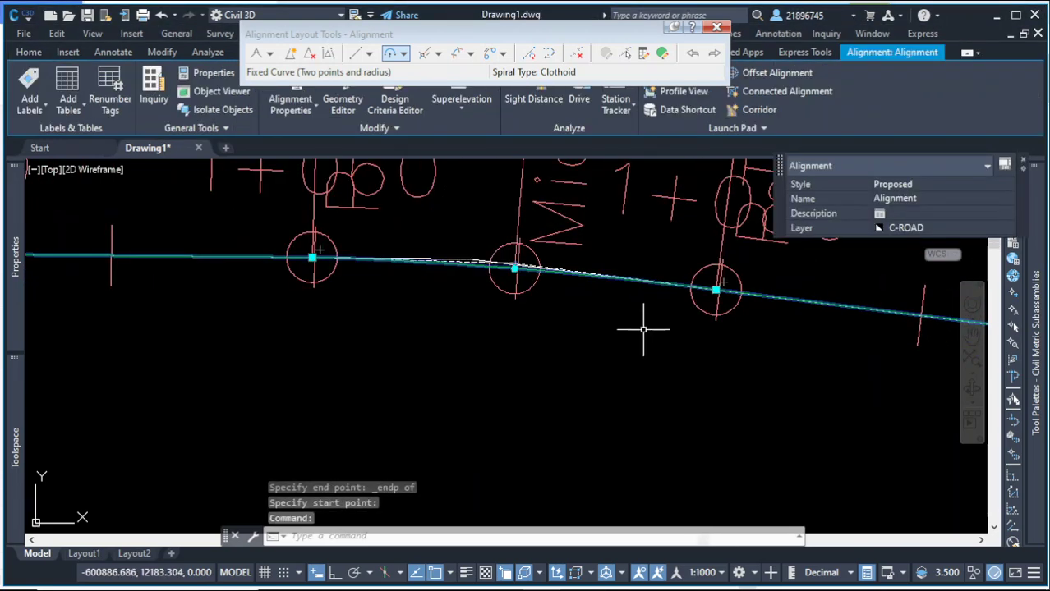
Deselect the alignment and examine its eastern end station against the end of the underlying polyline
{"action": "key", "text": "Escape"}
{"action": "key", "text": "Escape"}
{"action": "scroll", "coordinate": [591, 298], "scroll_direction": "down", "scroll_amount": 8}
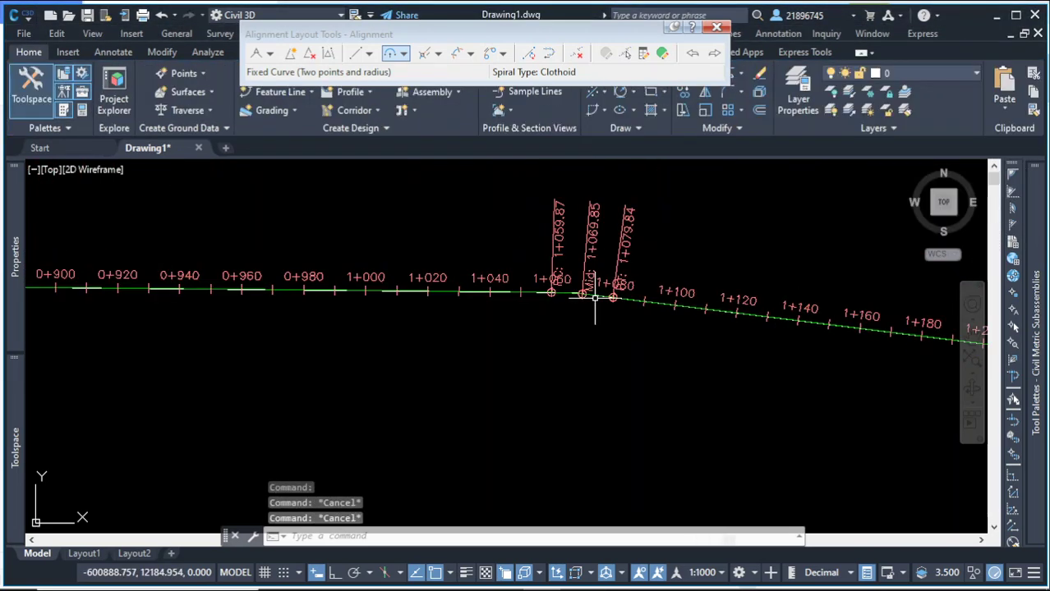
{"action": "scroll", "coordinate": [789, 319], "scroll_direction": "up", "scroll_amount": 6}
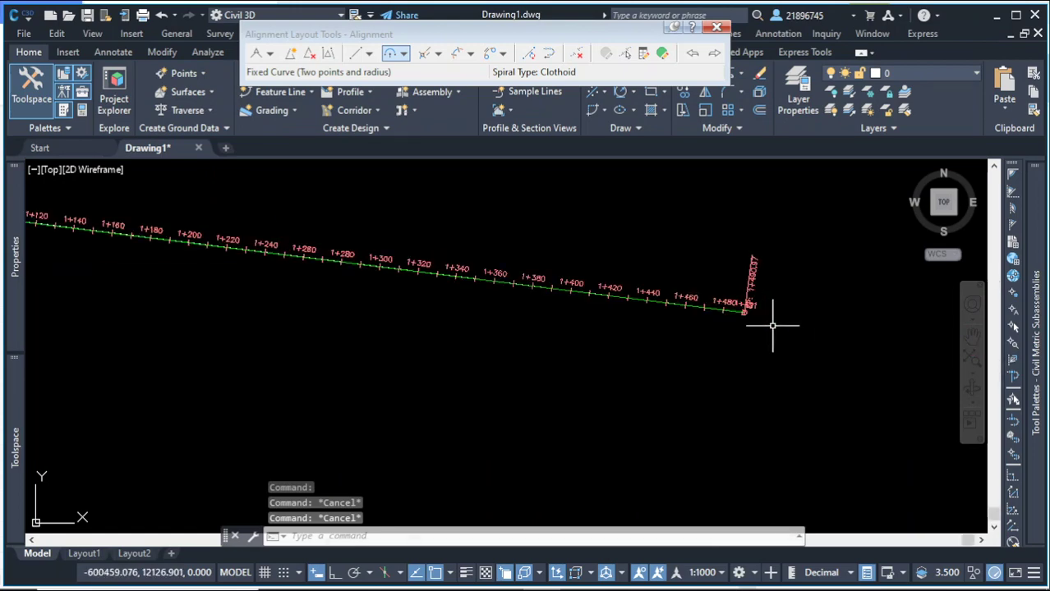
{"action": "scroll", "coordinate": [785, 285], "scroll_direction": "down", "scroll_amount": 2}
{"action": "scroll", "coordinate": [731, 261], "scroll_direction": "up", "scroll_amount": 5}
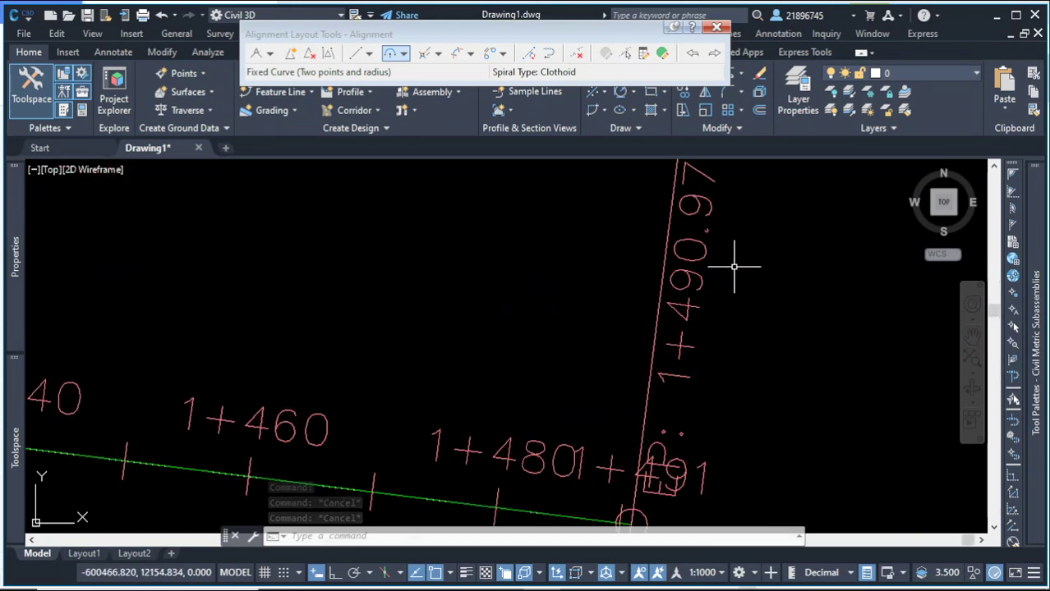
{"action": "scroll", "coordinate": [703, 361], "scroll_direction": "down", "scroll_amount": 4}
{"action": "scroll", "coordinate": [667, 402], "scroll_direction": "up", "scroll_amount": 4}
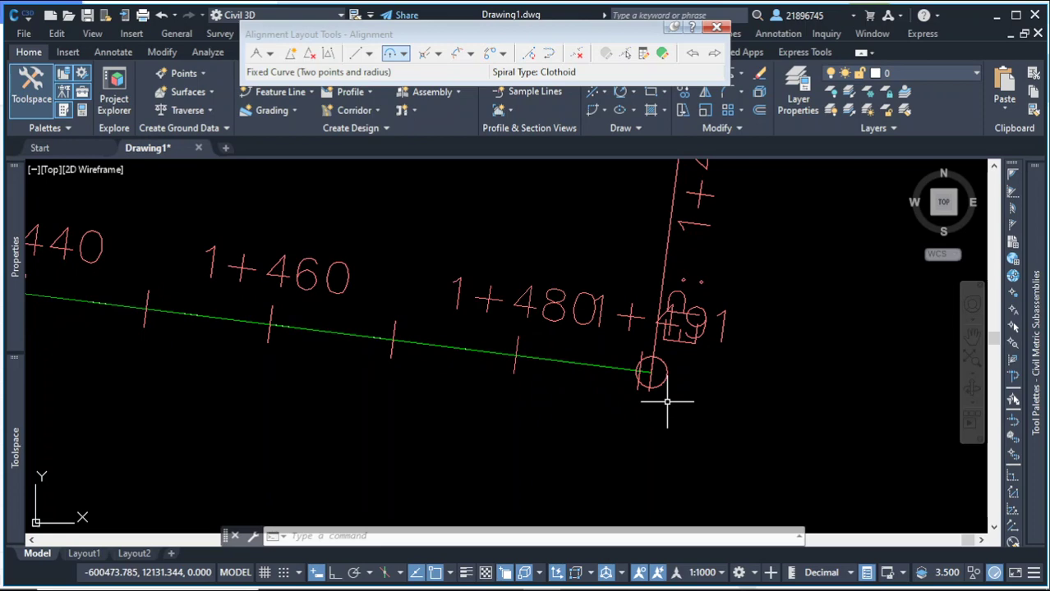
Add a 2 m Fixed Line (Two points) from the alignment's eastern endpoint, continuing along the direction of the last tangent
{"action": "left_click", "coordinate": [606, 366]}
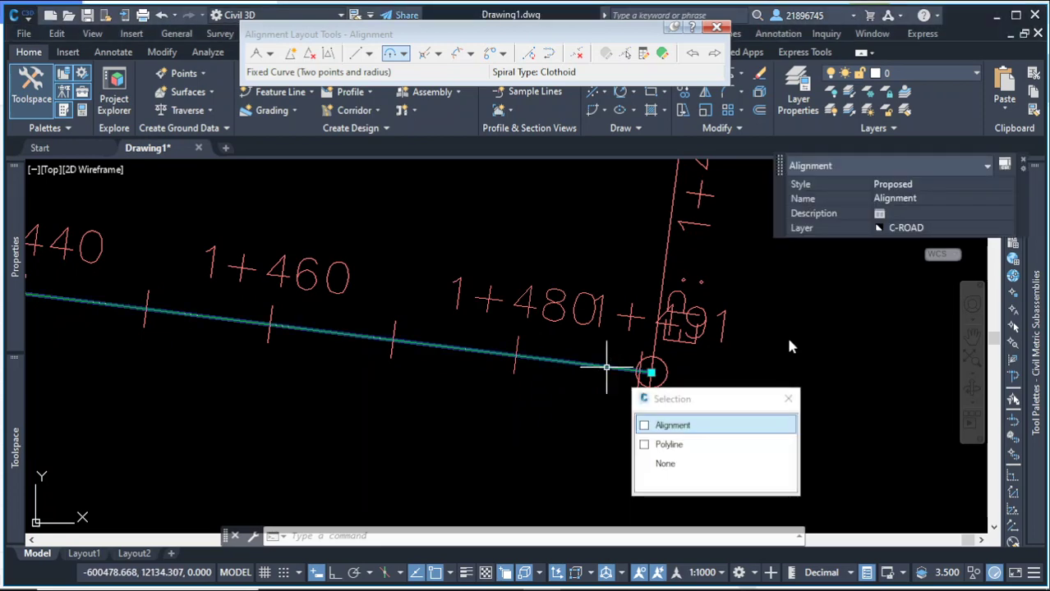
{"action": "scroll", "coordinate": [587, 349], "scroll_direction": "down", "scroll_amount": 2}
{"action": "scroll", "coordinate": [651, 323], "scroll_direction": "down", "scroll_amount": 2}
{"action": "scroll", "coordinate": [663, 284], "scroll_direction": "up", "scroll_amount": 2}
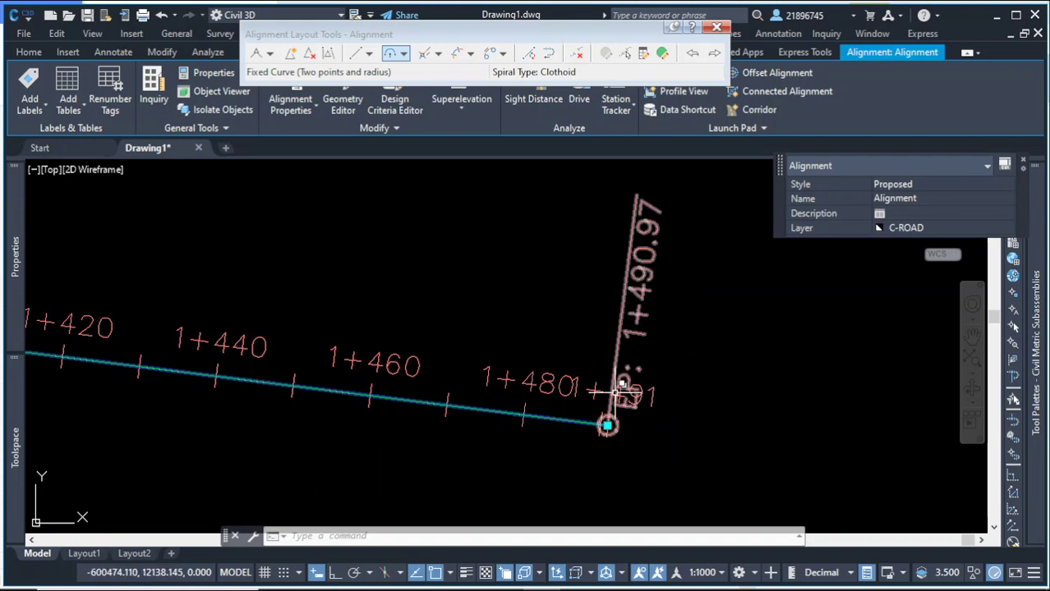
{"action": "left_click", "coordinate": [369, 54]}
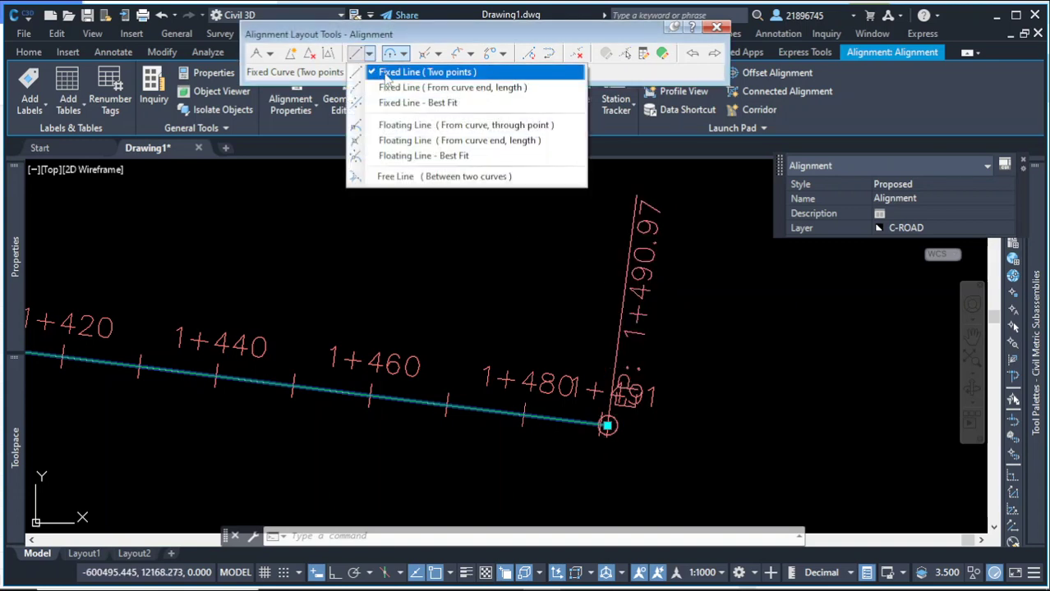
{"action": "left_click", "coordinate": [386, 76]}
{"action": "scroll", "coordinate": [670, 428], "scroll_direction": "up", "scroll_amount": 5}
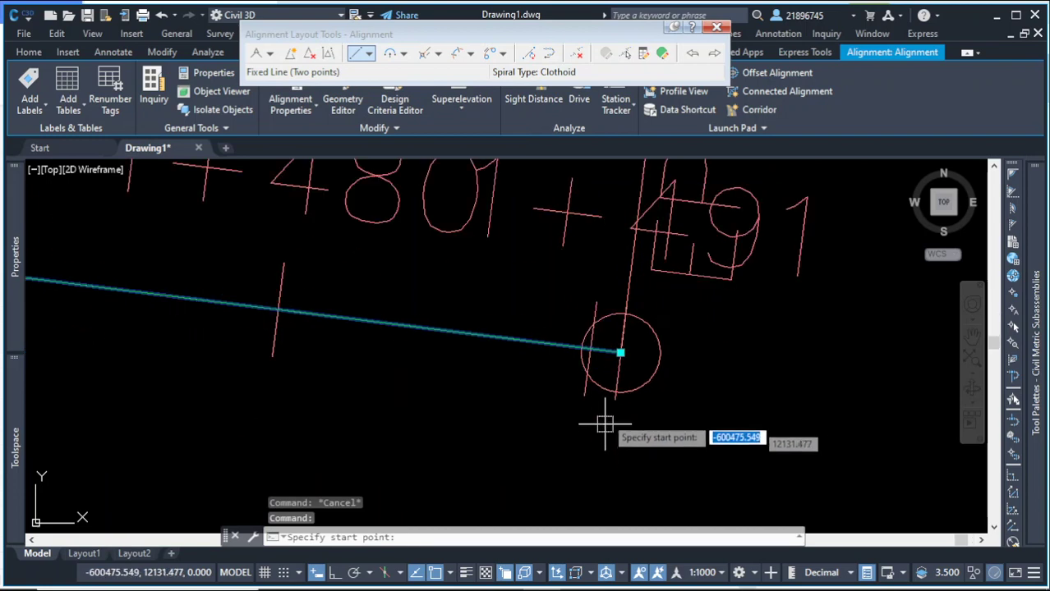
{"action": "left_click", "coordinate": [621, 358]}
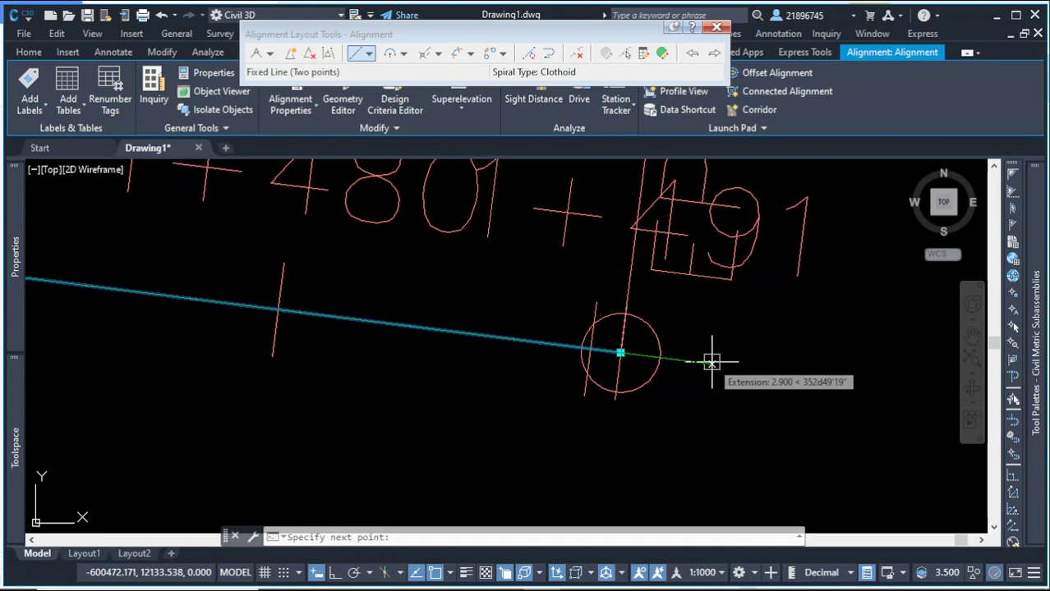
{"action": "type", "text": "2"}
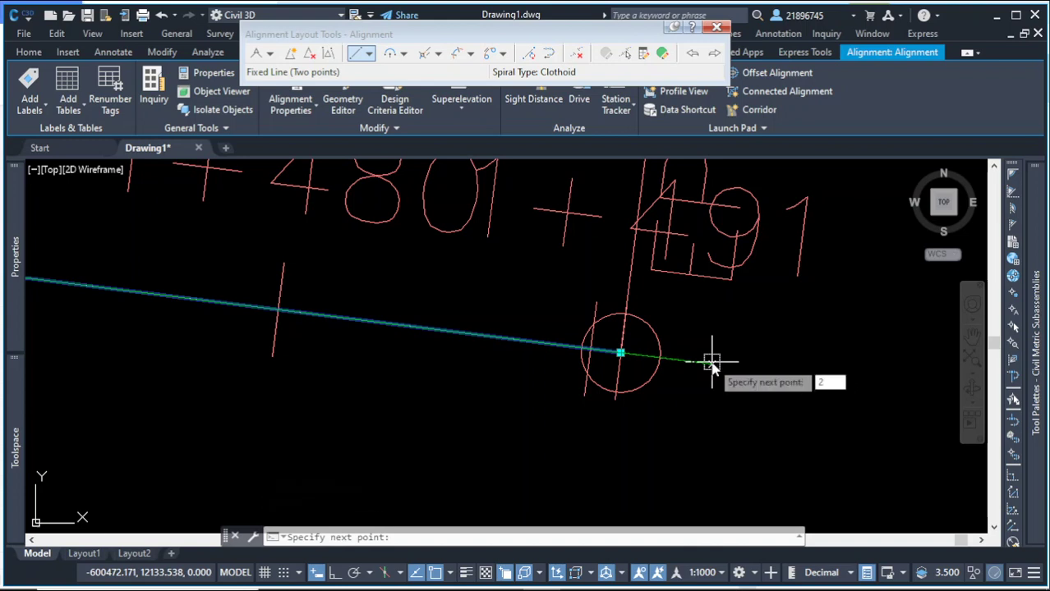
{"action": "key", "text": "Return"}
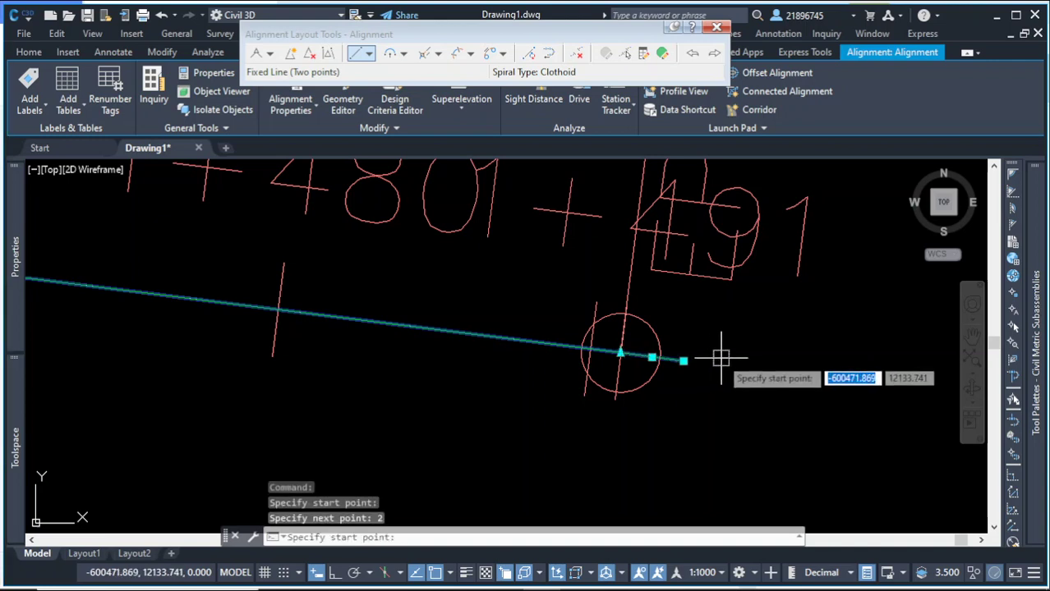
{"action": "key", "text": "Return"}
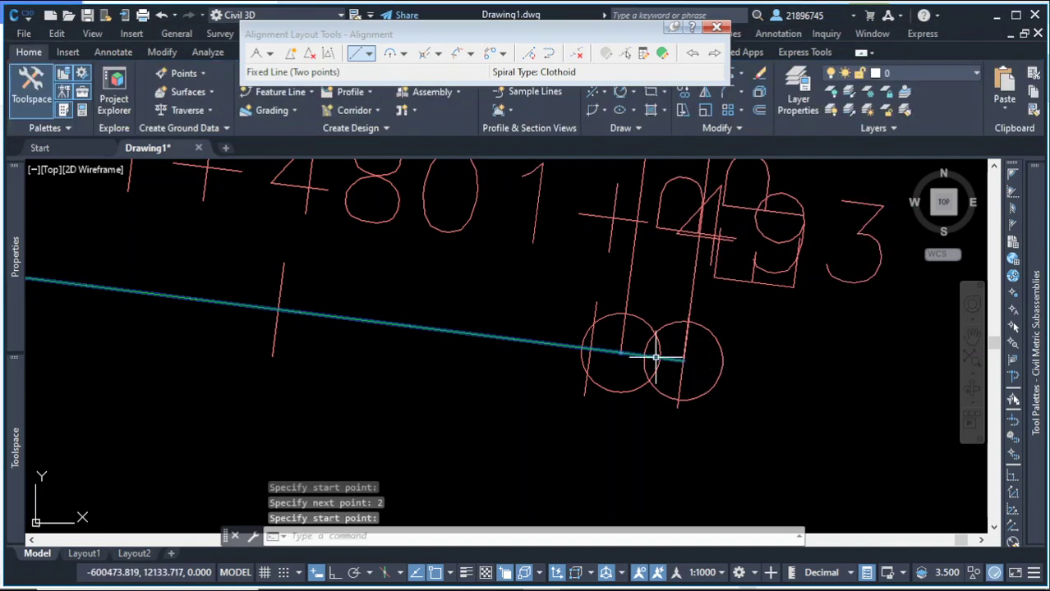
Delete the PI at the junction between the last tangent and its 2 m extension, and end the command
{"action": "left_click", "coordinate": [622, 355]}
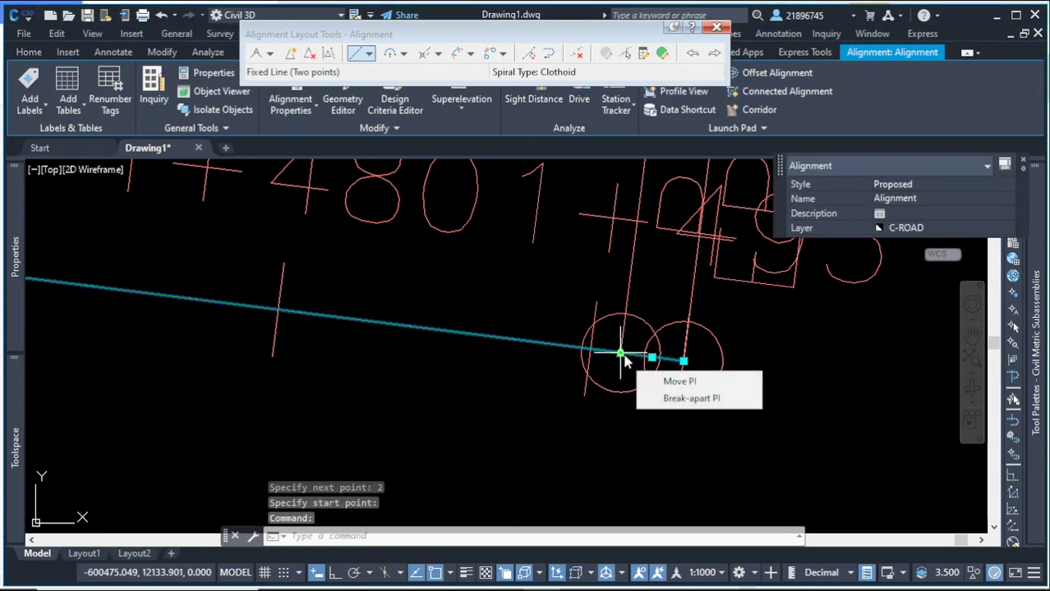
{"action": "left_click", "coordinate": [309, 53]}
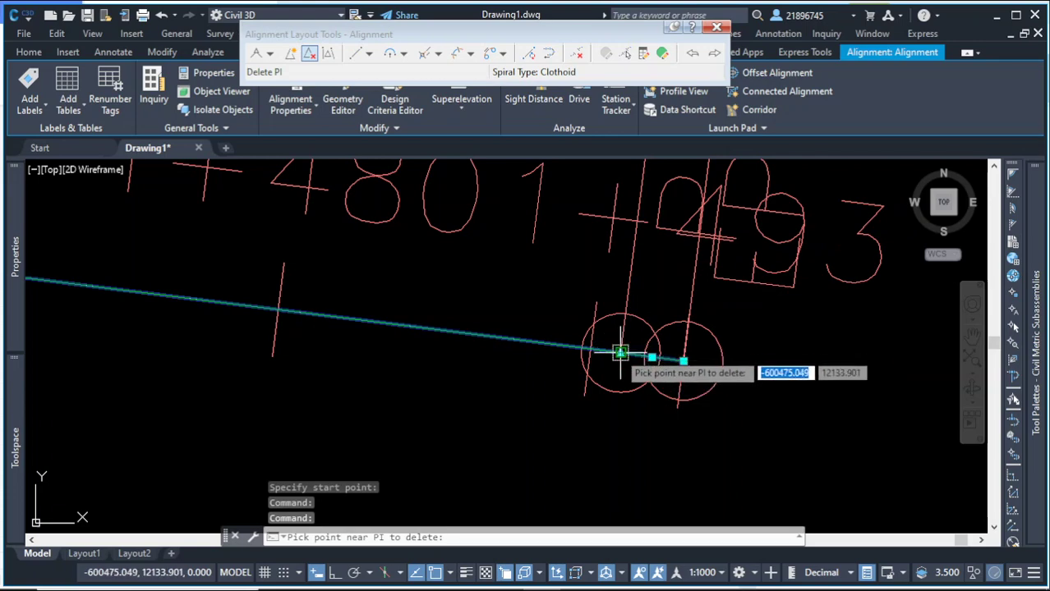
{"action": "left_click", "coordinate": [499, 374]}
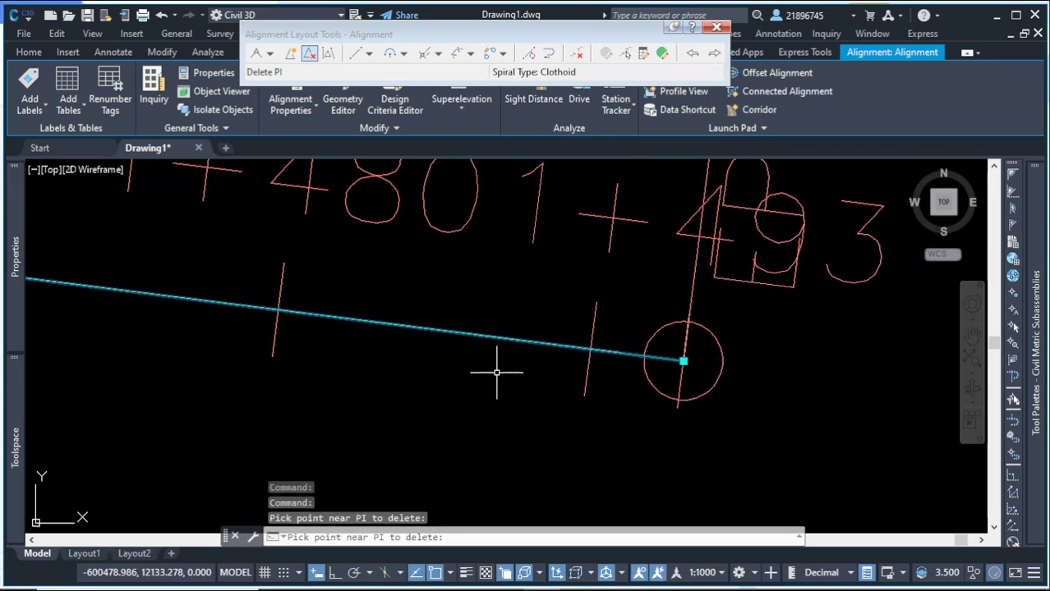
{"action": "scroll", "coordinate": [605, 345], "scroll_direction": "down", "scroll_amount": 7}
{"action": "key", "text": "Escape"}
{"action": "key", "text": "Escape"}
{"action": "key", "text": "Escape"}
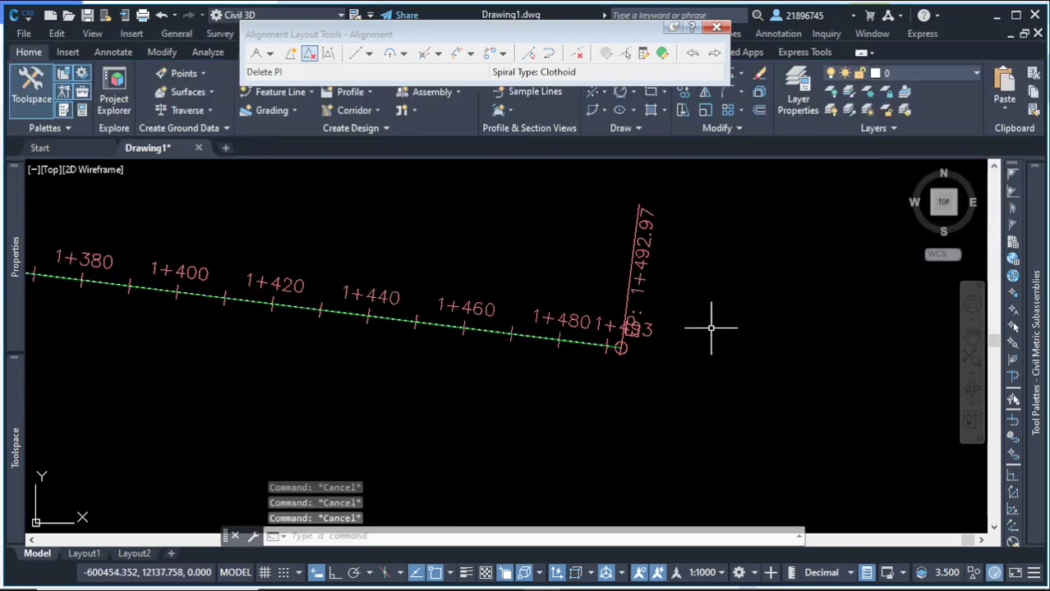
Examine the extended eastern end of the alignment and its end station label
{"action": "left_click", "coordinate": [764, 320]}
{"action": "left_click", "coordinate": [729, 277]}
{"action": "scroll", "coordinate": [836, 340], "scroll_direction": "down", "scroll_amount": 4}
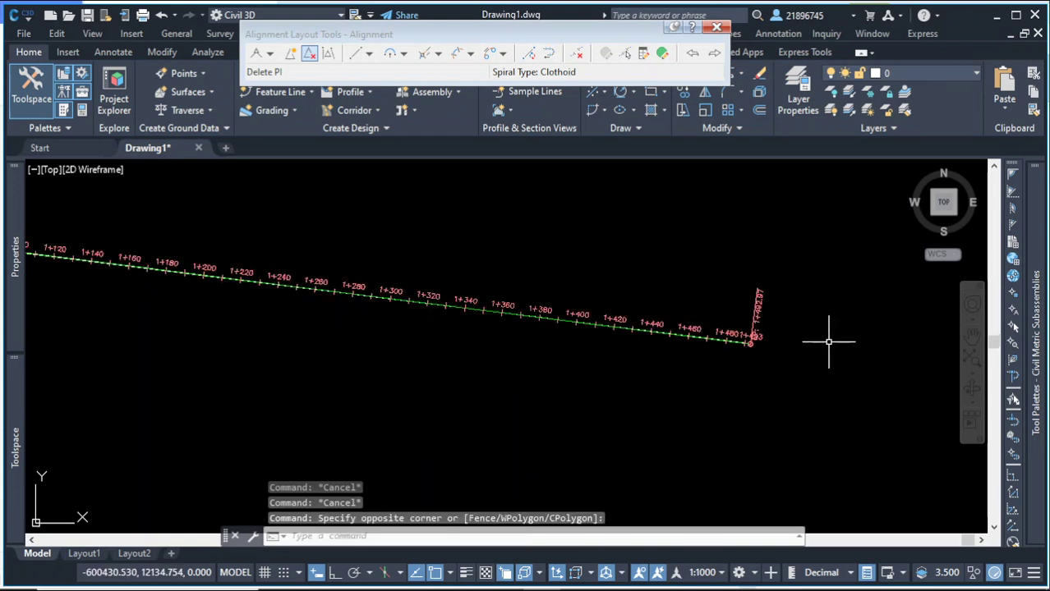
{"action": "scroll", "coordinate": [773, 314], "scroll_direction": "up", "scroll_amount": 2}
{"action": "scroll", "coordinate": [773, 312], "scroll_direction": "up", "scroll_amount": 3}
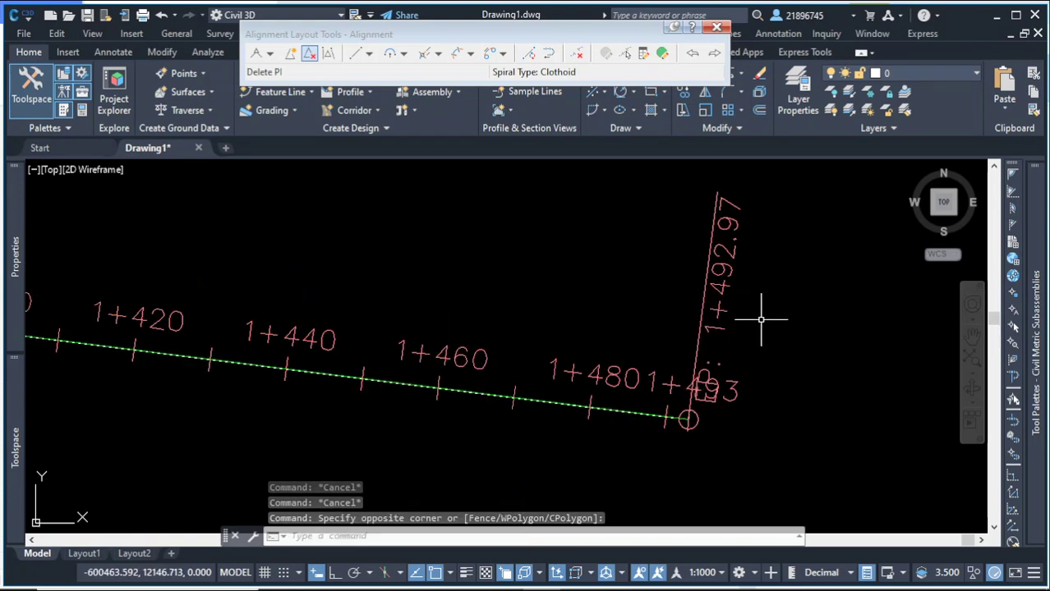
{"action": "scroll", "coordinate": [764, 316], "scroll_direction": "down", "scroll_amount": 5}
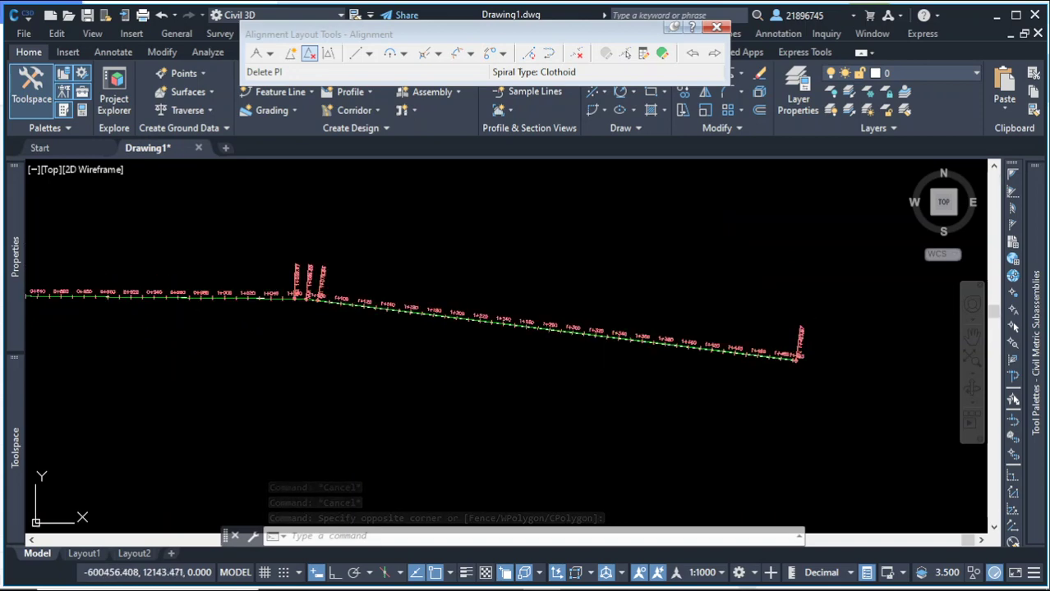
{"action": "left_click", "coordinate": [765, 322]}
{"action": "left_click", "coordinate": [703, 274]}
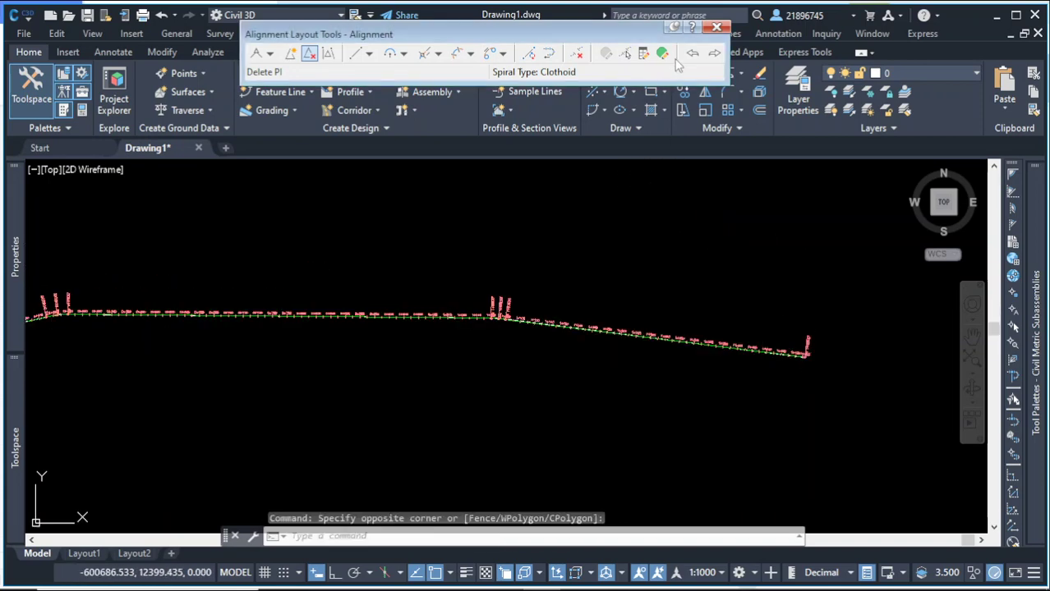
Close the Alignment Layout Tools and bring the western part of the alignment with its bends into view
{"action": "left_click", "coordinate": [715, 28]}
{"action": "left_click", "coordinate": [542, 291]}
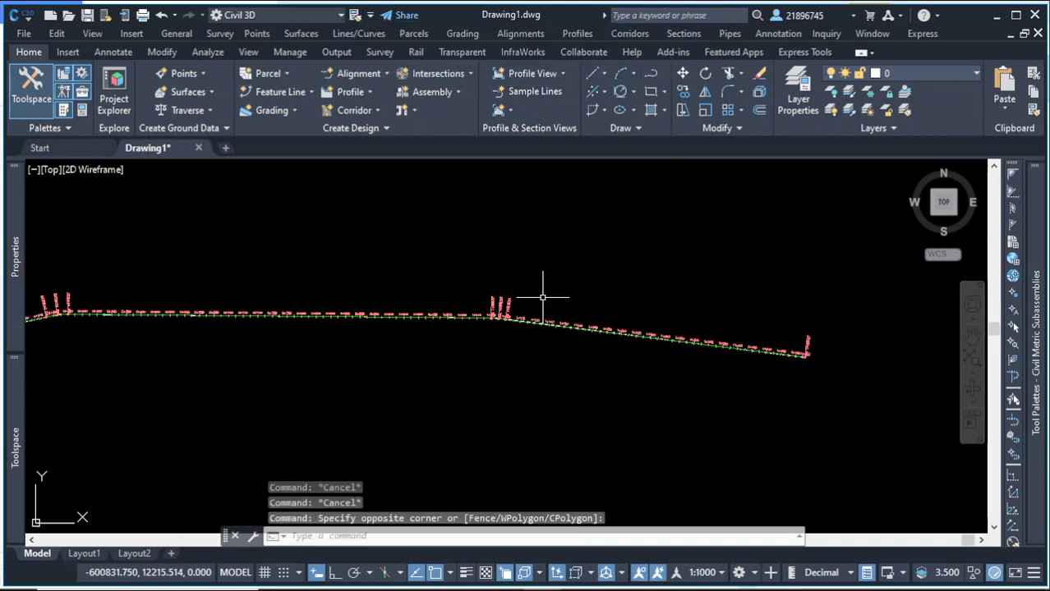
{"action": "scroll", "coordinate": [533, 287], "scroll_direction": "down", "scroll_amount": 5}
{"action": "scroll", "coordinate": [532, 287], "scroll_direction": "up", "scroll_amount": 8}
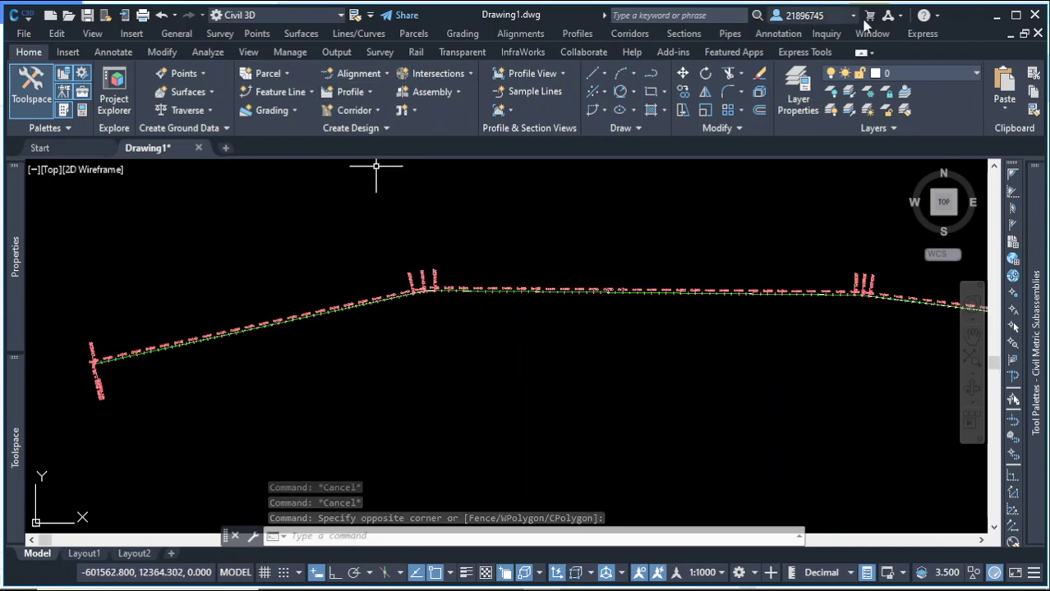
Switch to Pofile data.xlsx in WPS Office and start a CONCATENATE formula in cell C2
{"action": "left_click", "coordinate": [994, 18]}
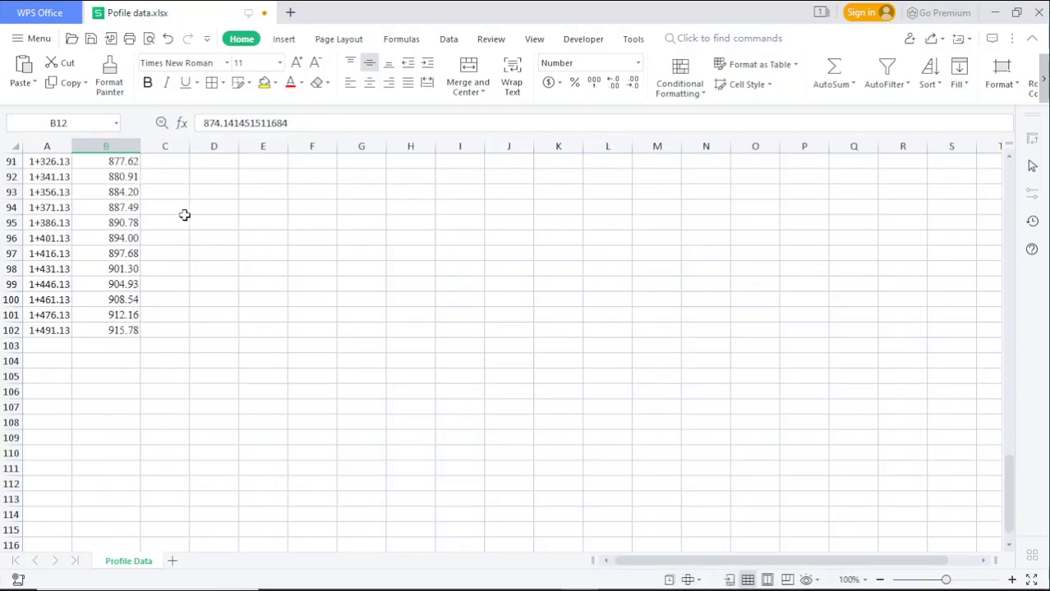
{"action": "scroll", "coordinate": [164, 230], "scroll_direction": "up", "scroll_amount": 20}
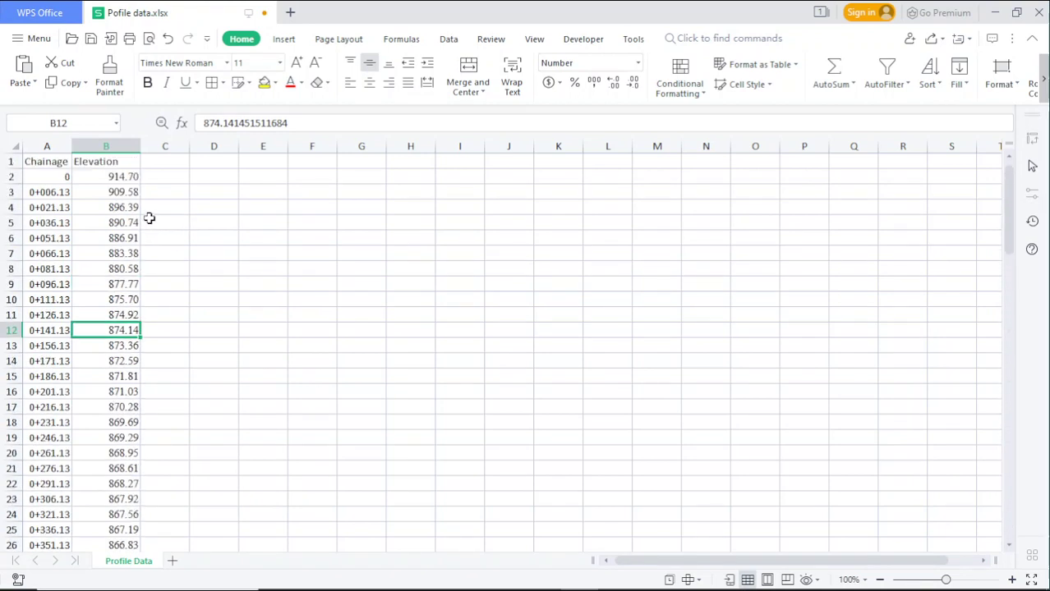
{"action": "left_click", "coordinate": [176, 175]}
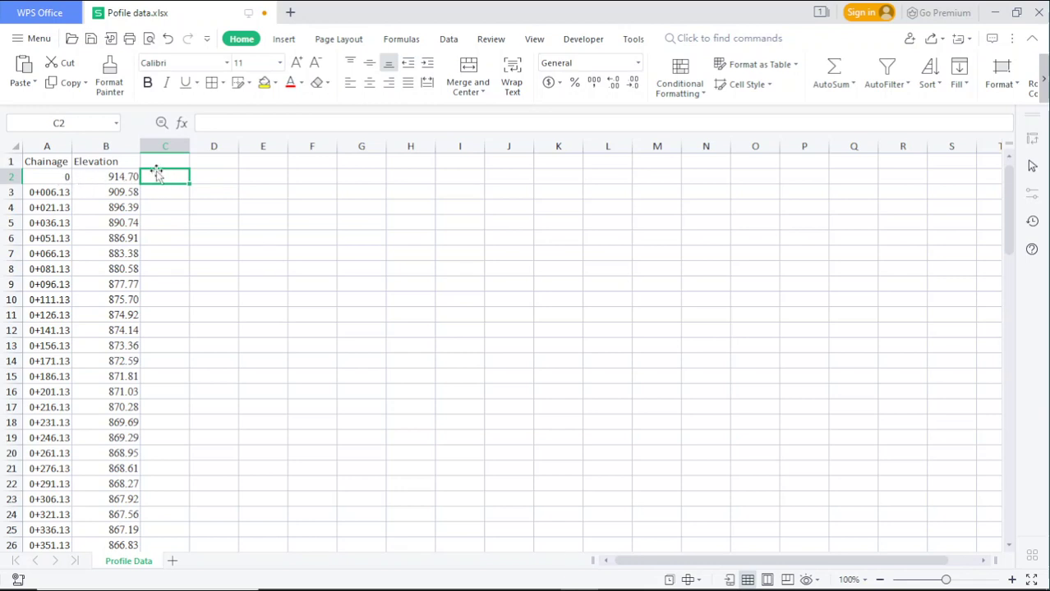
{"action": "type", "text": "="}
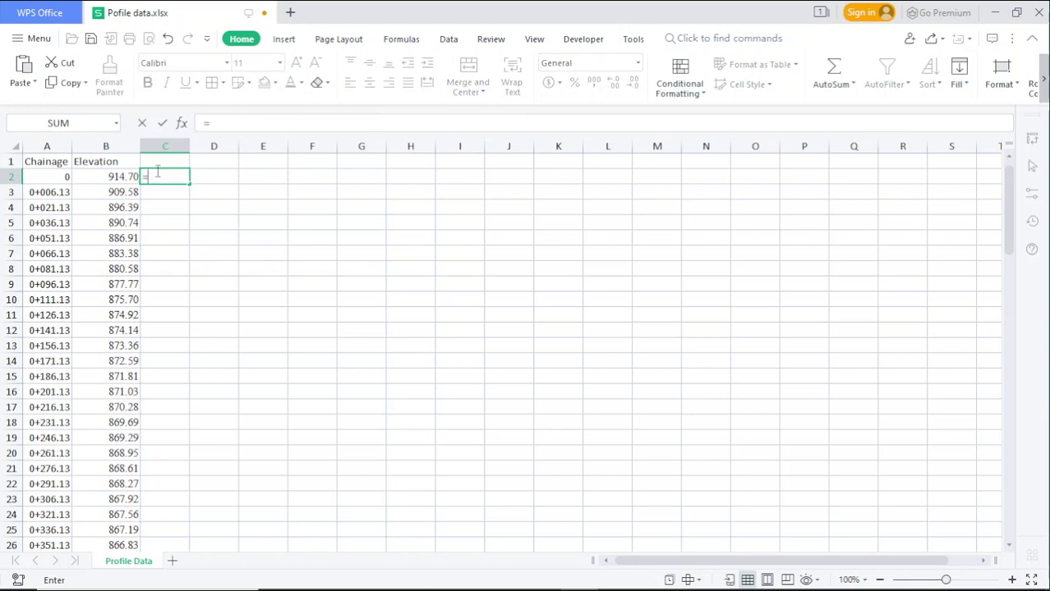
{"action": "type", "text": "con"}
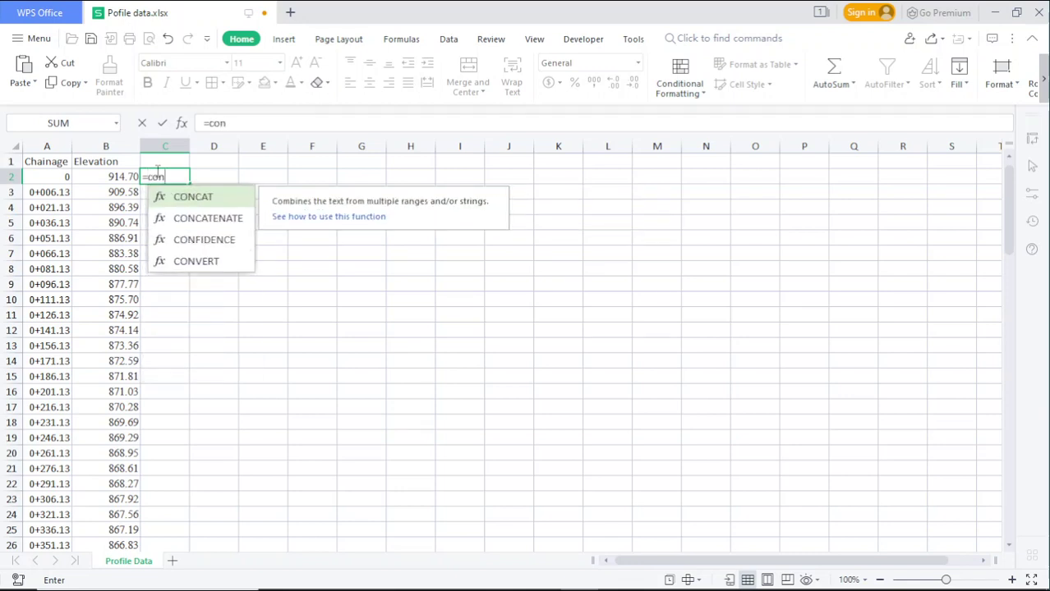
{"action": "double_click", "coordinate": [213, 220]}
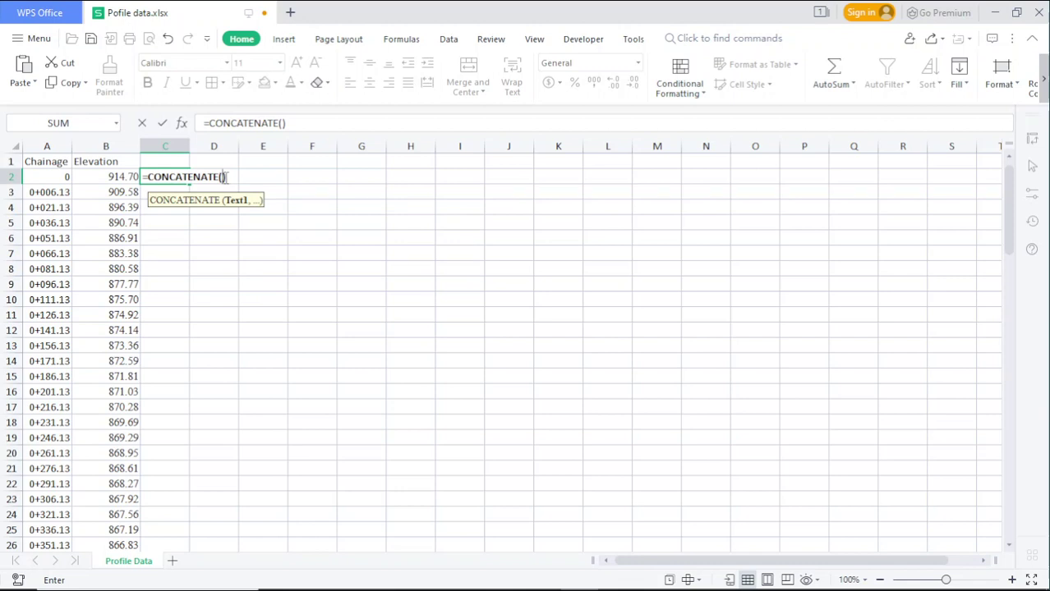
Complete the formula in C2 as =CONCATENATE(A2,",",B2) to join the chainage and elevation with a comma
{"action": "left_click", "coordinate": [59, 176]}
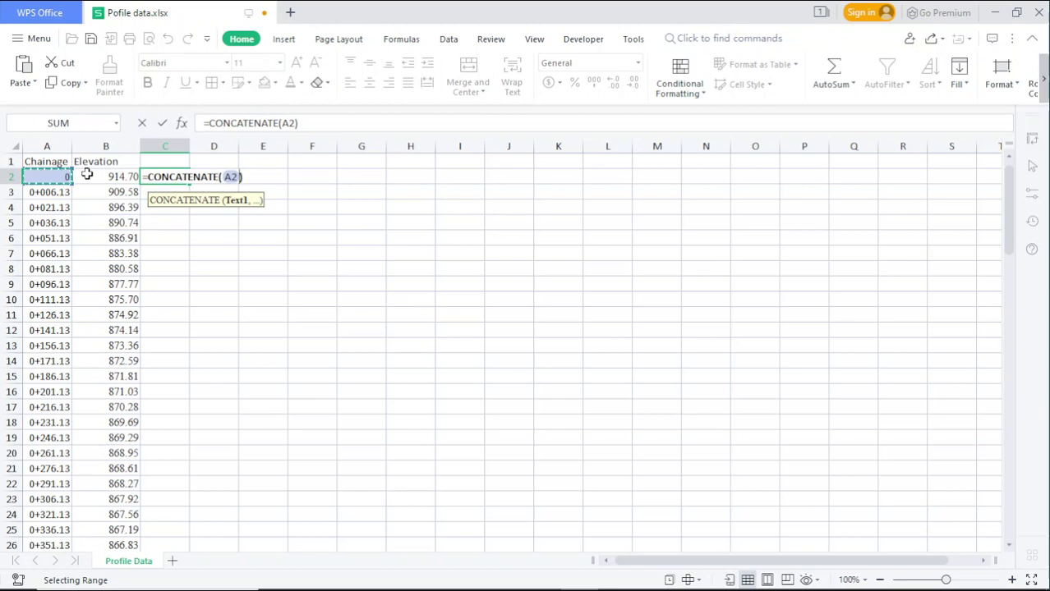
{"action": "type", "text": ","}
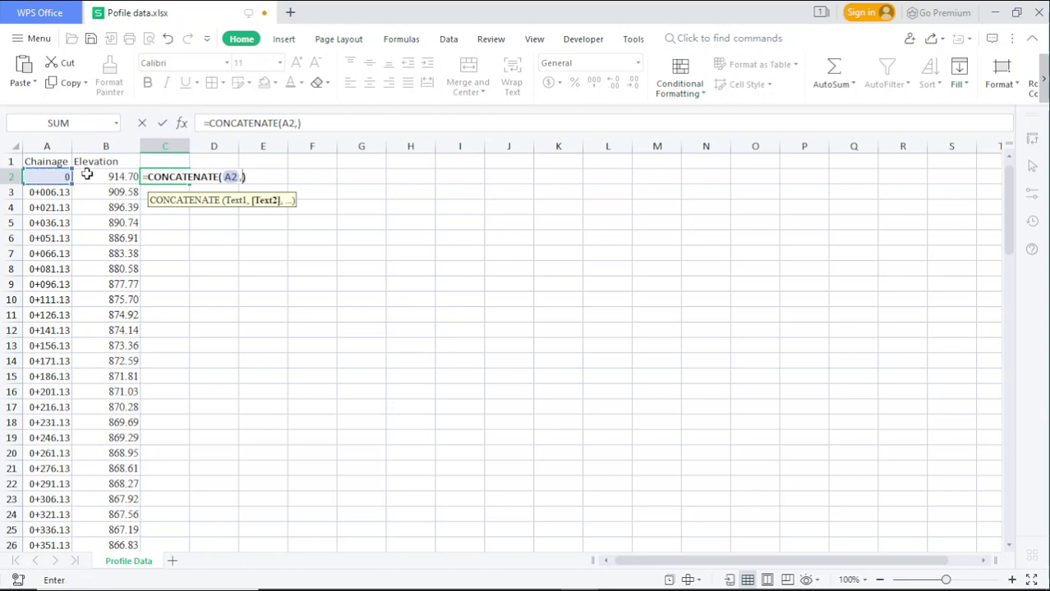
{"action": "type", "text": "\",\""}
{"action": "type", "text": ","}
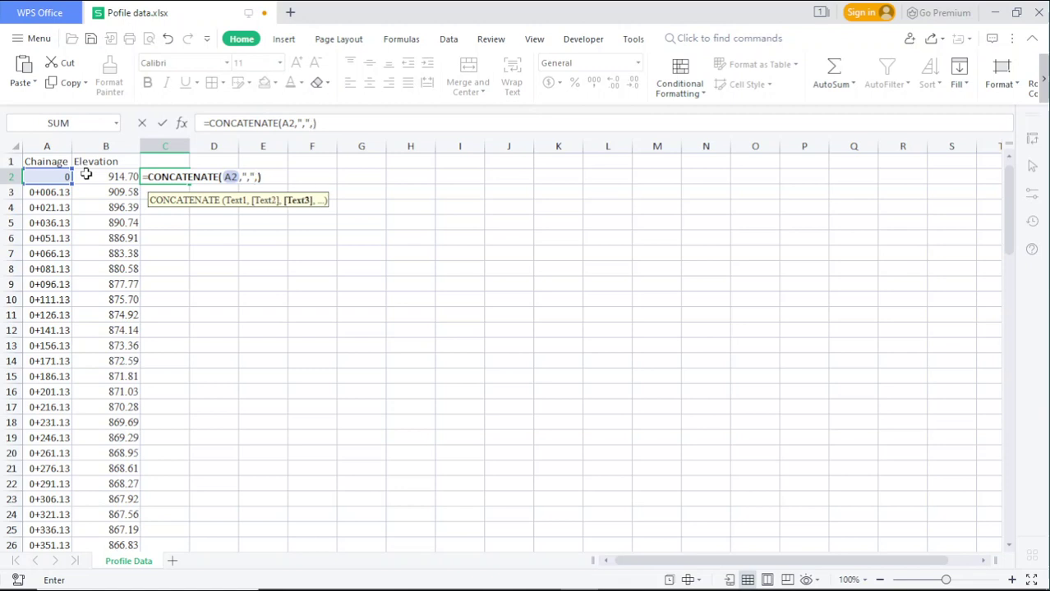
{"action": "left_click", "coordinate": [105, 176]}
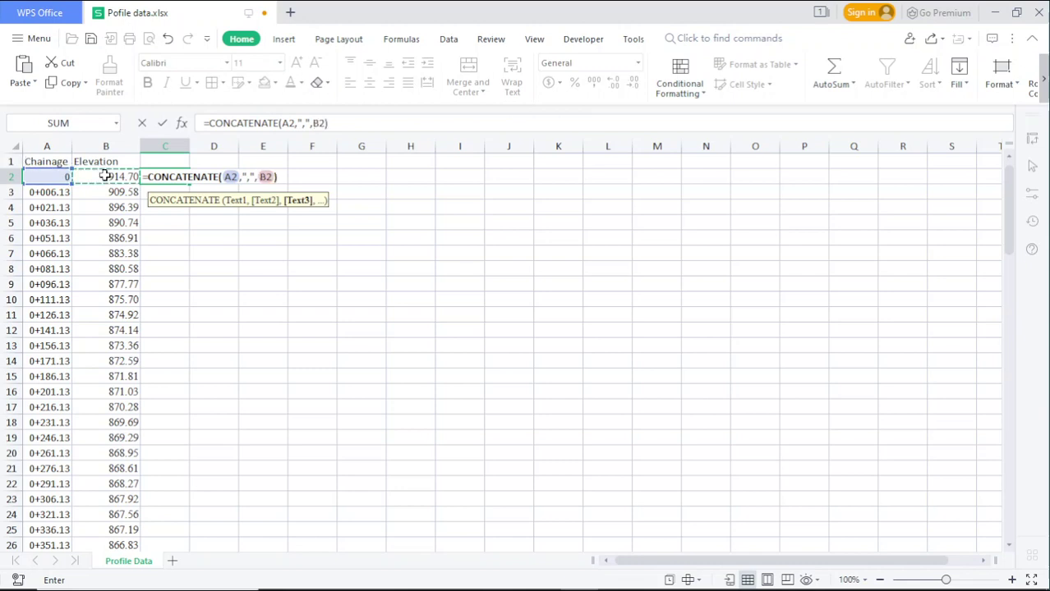
{"action": "left_click", "coordinate": [105, 176]}
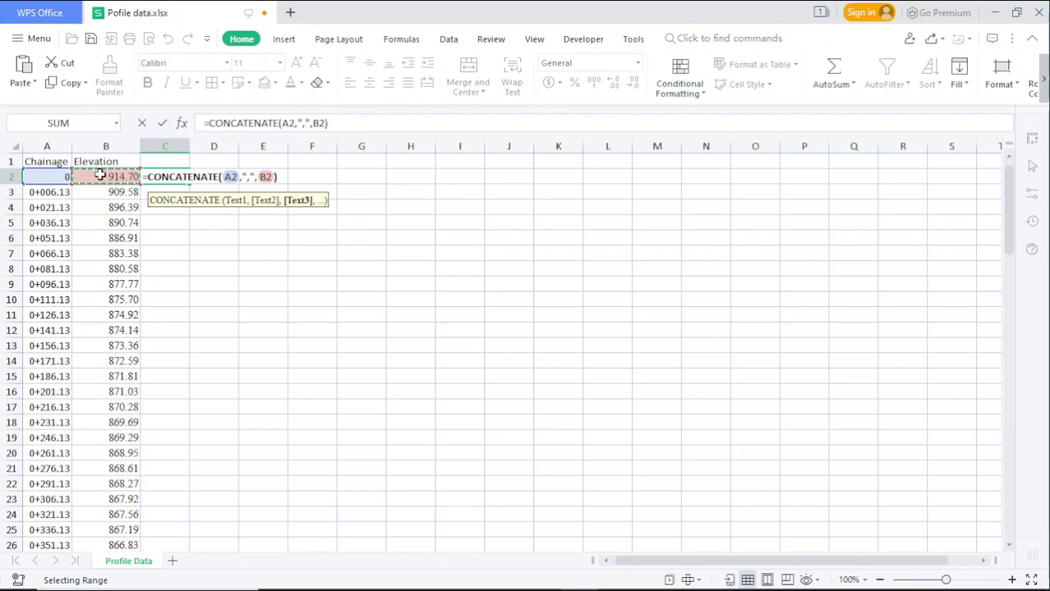
{"action": "type", "text": "_"}
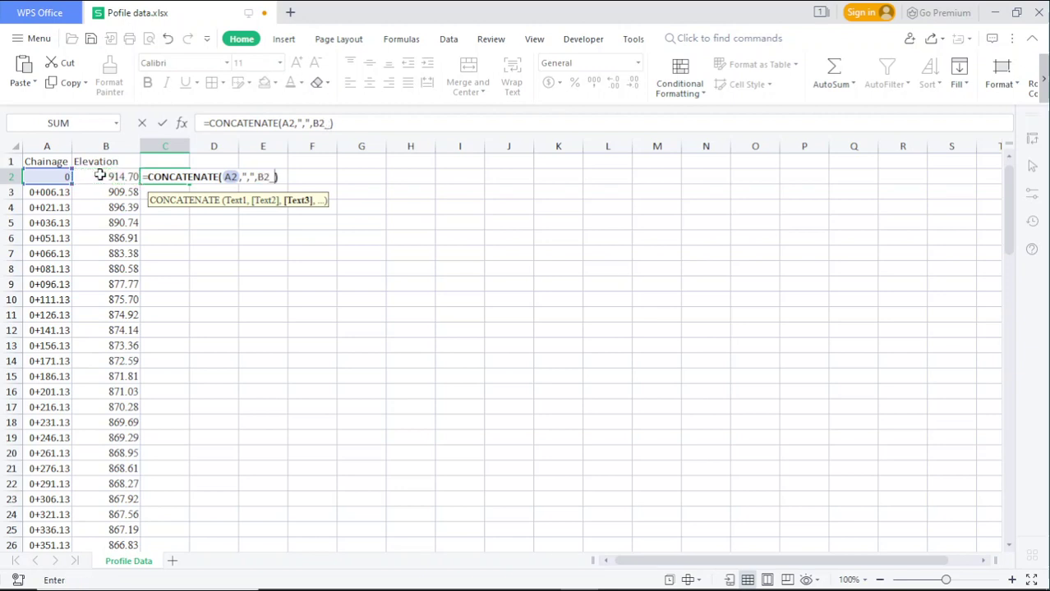
{"action": "key", "text": "BackSpace"}
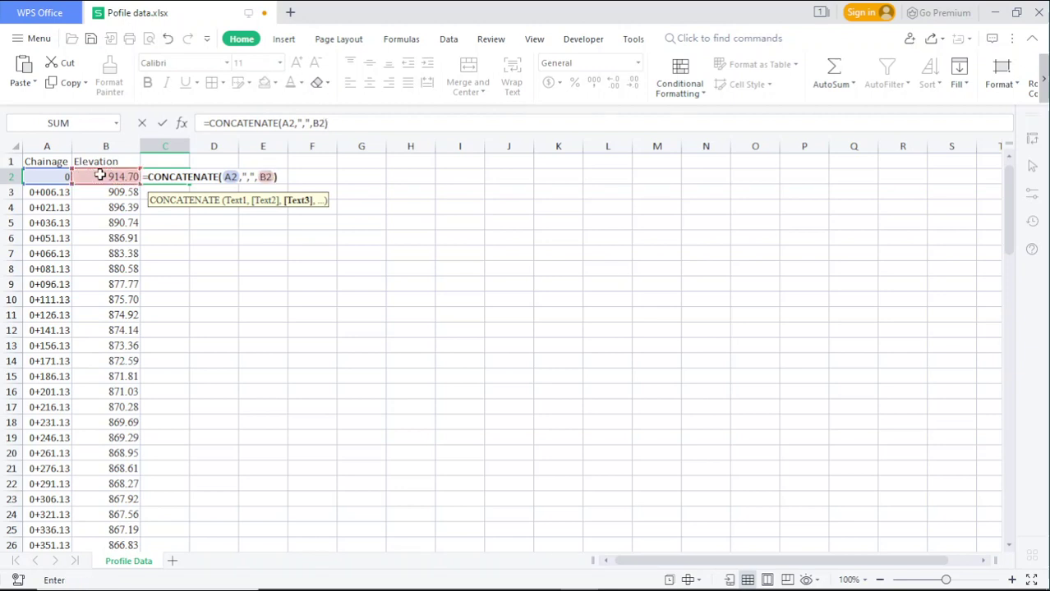
{"action": "key", "text": "Return"}
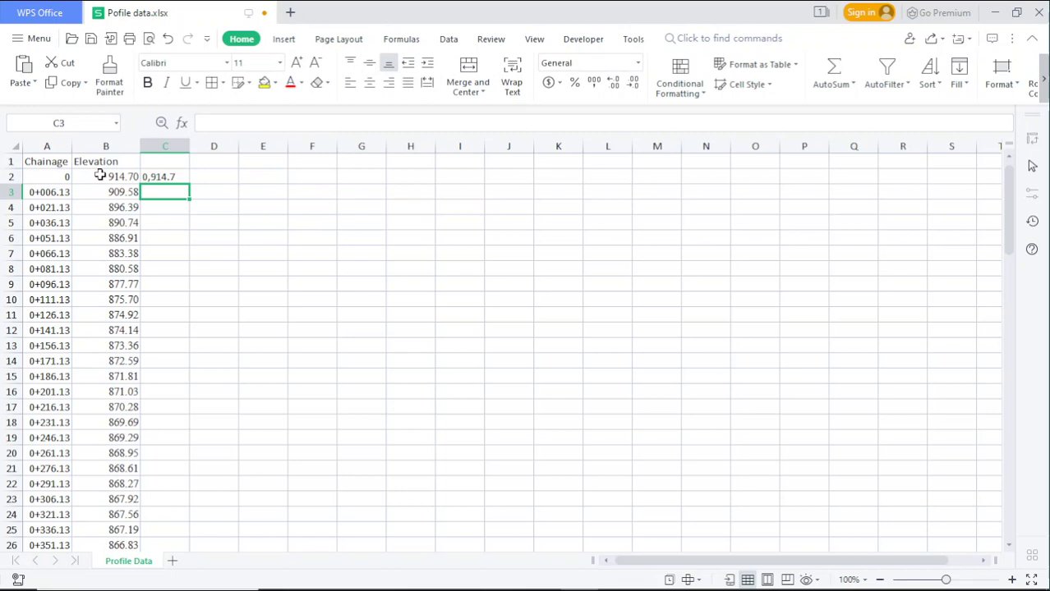
Widen column C and compare the combined entry in C2 with its source cells A2 and B2
{"action": "left_click", "coordinate": [170, 177]}
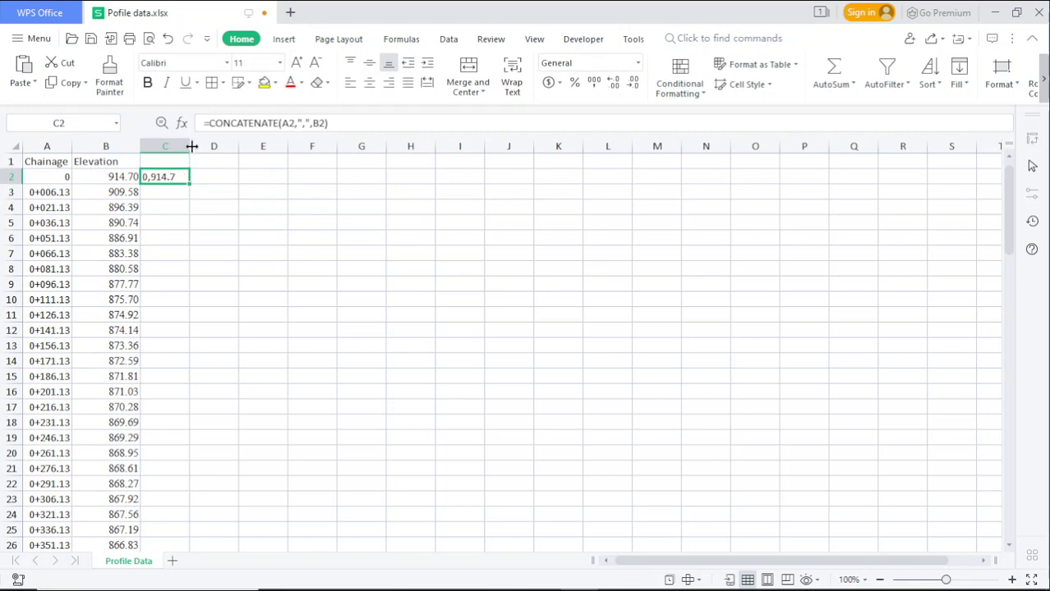
{"action": "left_click_drag", "start_coordinate": [190, 145], "coordinate": [216, 143]}
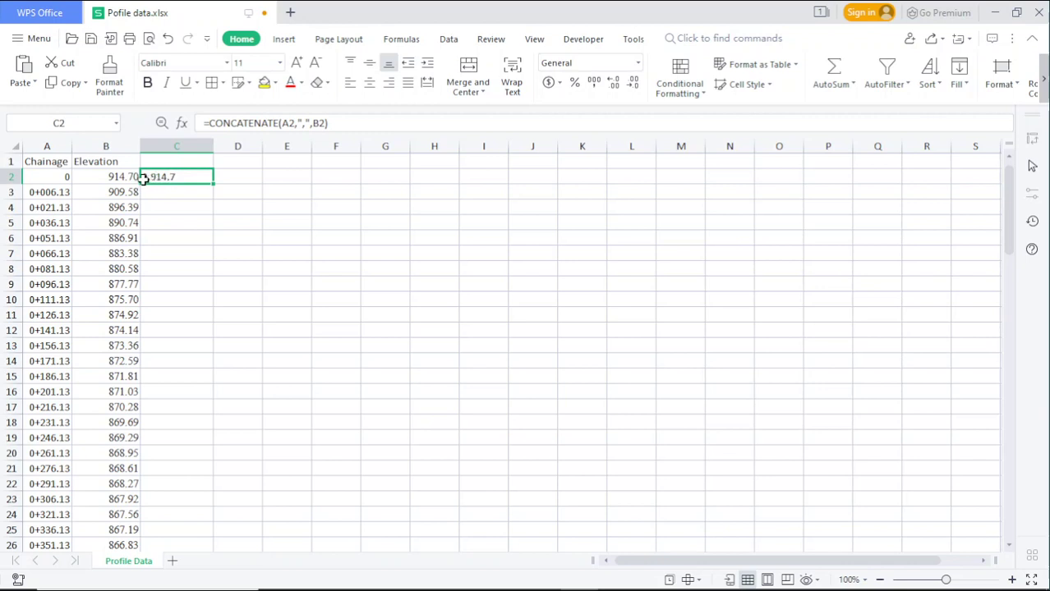
{"action": "left_click", "coordinate": [62, 175]}
{"action": "left_click", "coordinate": [118, 176]}
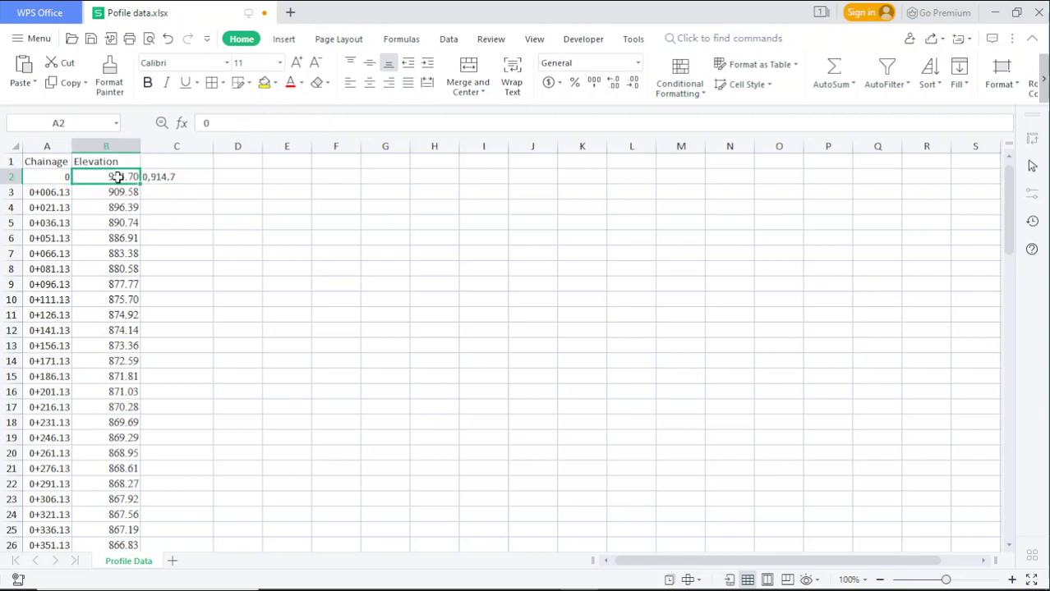
Copy the formula from C2 and paste it into C3 through C102, the last row of data
{"action": "left_click", "coordinate": [161, 176]}
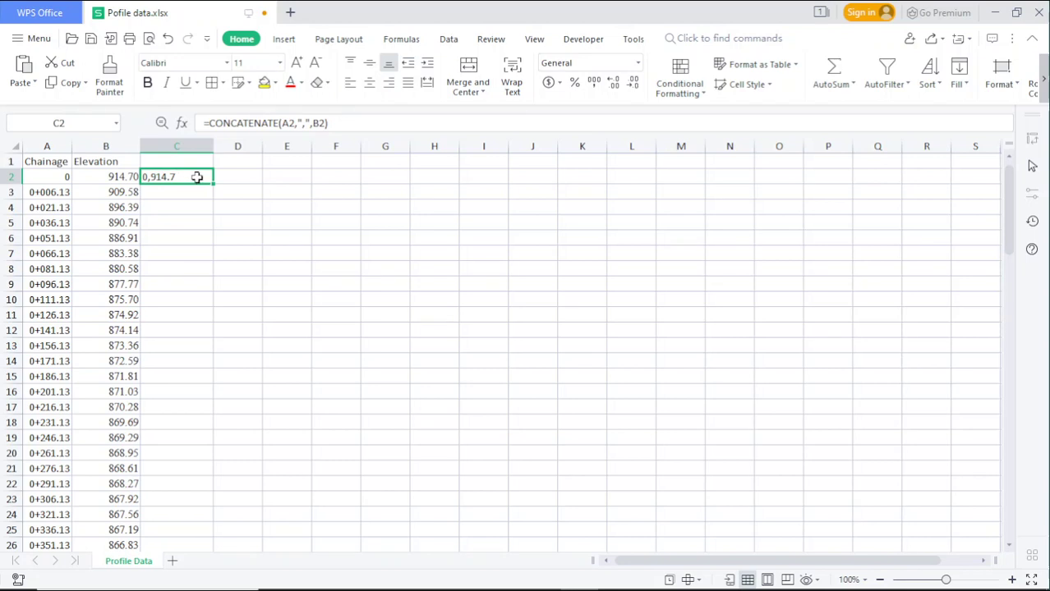
{"action": "right_click", "coordinate": [189, 178]}
{"action": "left_click", "coordinate": [224, 213]}
{"action": "left_click_drag", "start_coordinate": [200, 195], "coordinate": [176, 493]}
{"action": "scroll", "coordinate": [185, 437], "scroll_direction": "down", "scroll_amount": 6}
{"action": "scroll", "coordinate": [187, 438], "scroll_direction": "down", "scroll_amount": 7}
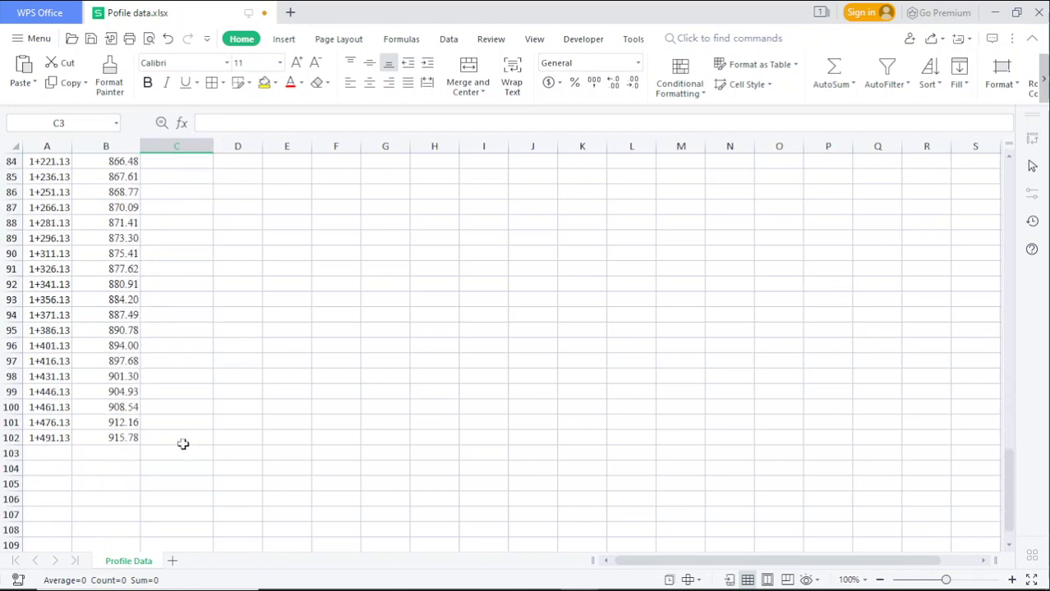
{"action": "left_click", "coordinate": [172, 438], "text": "shift"}
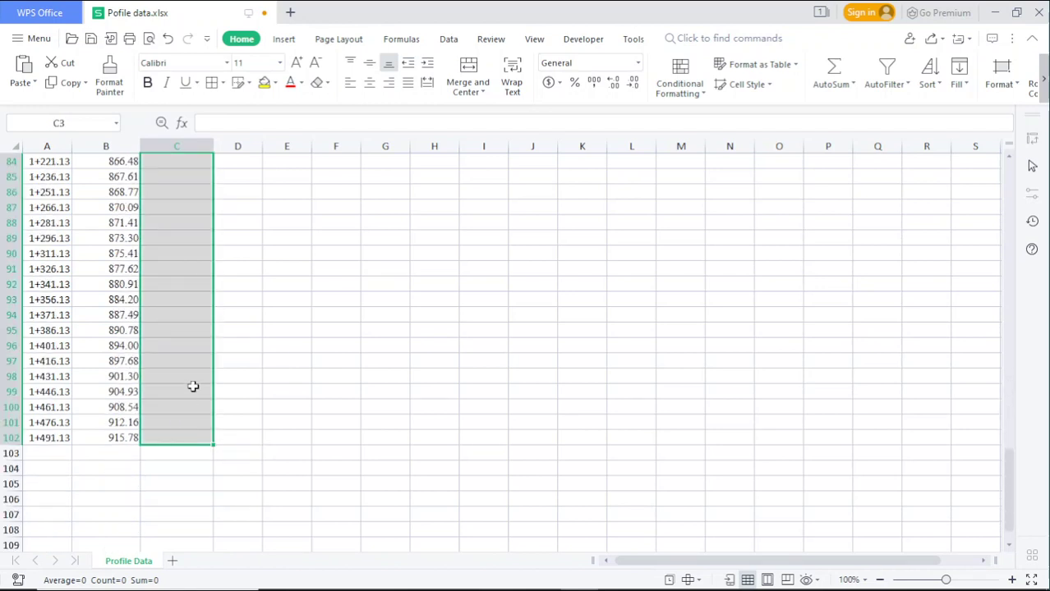
{"action": "scroll", "coordinate": [188, 382], "scroll_direction": "up", "scroll_amount": 20}
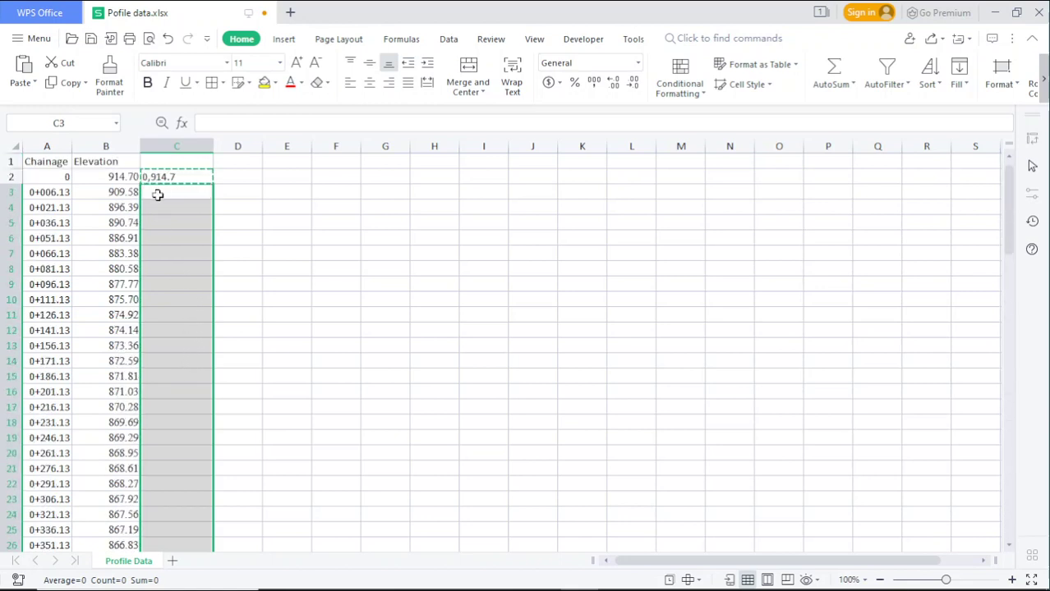
{"action": "right_click", "coordinate": [167, 190]}
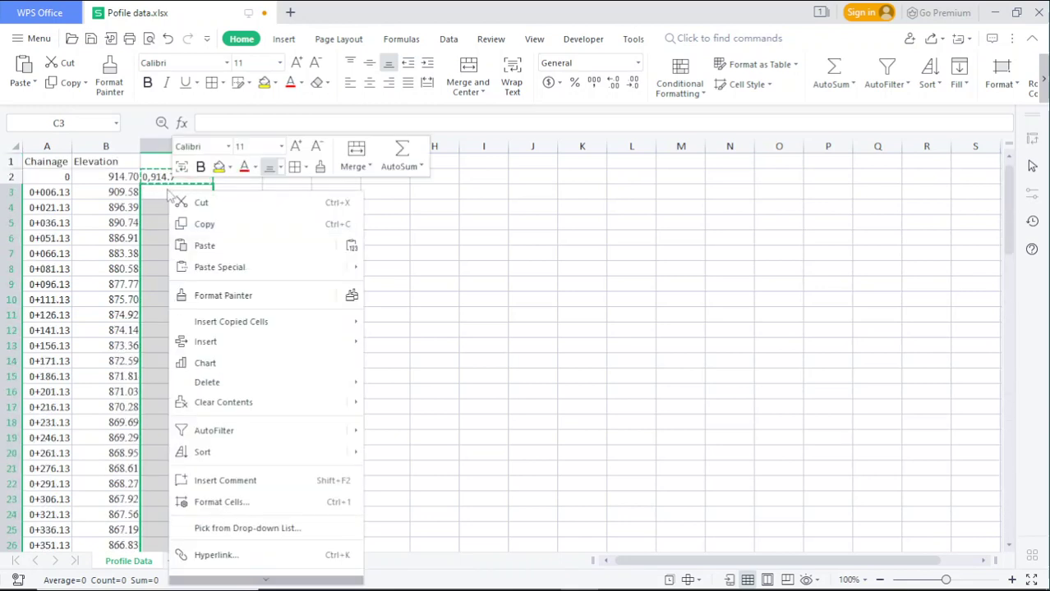
{"action": "left_click", "coordinate": [202, 246]}
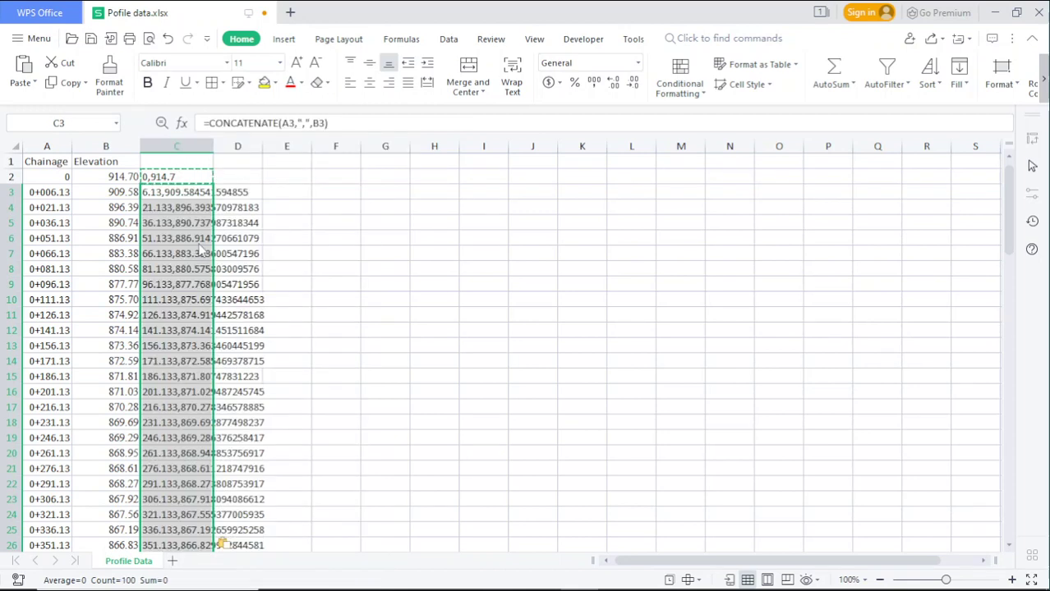
Widen column C so the full combined chainage and elevation text fits within it
{"action": "left_click_drag", "start_coordinate": [215, 146], "coordinate": [286, 148]}
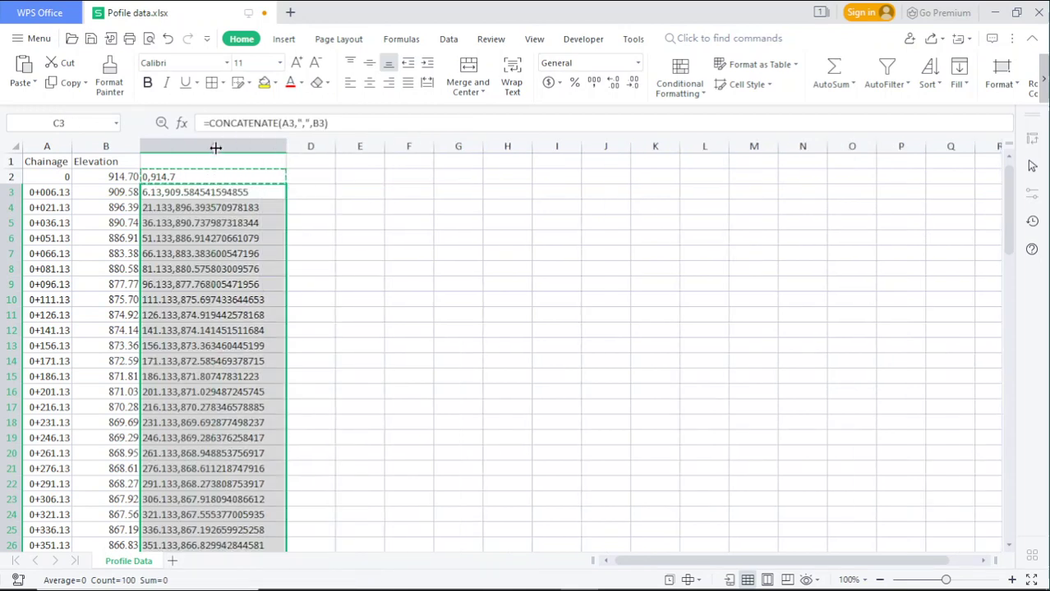
{"action": "left_click", "coordinate": [271, 207]}
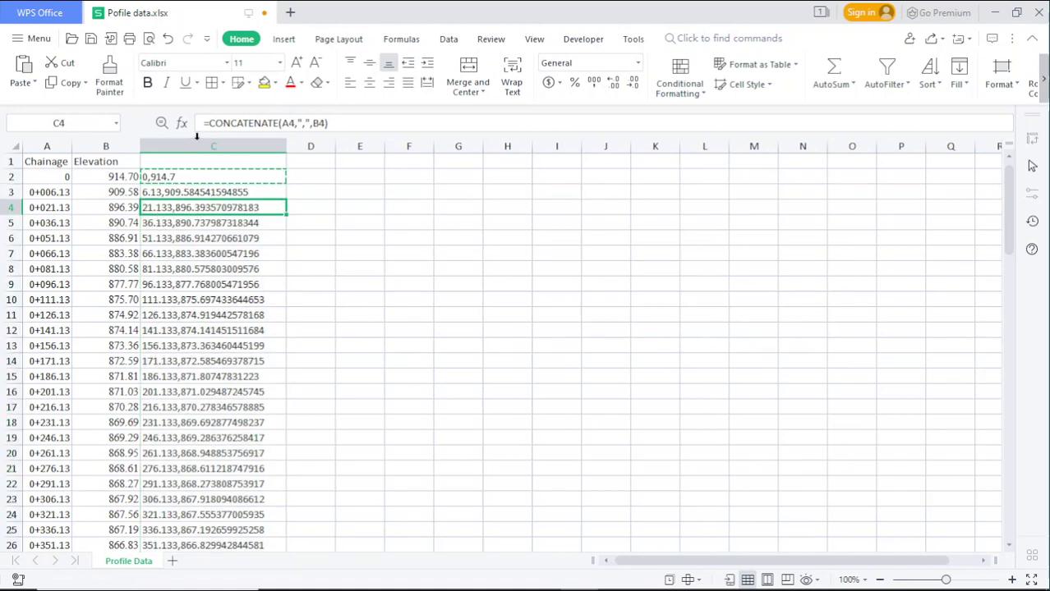
{"action": "left_click_drag", "start_coordinate": [287, 148], "coordinate": [299, 148]}
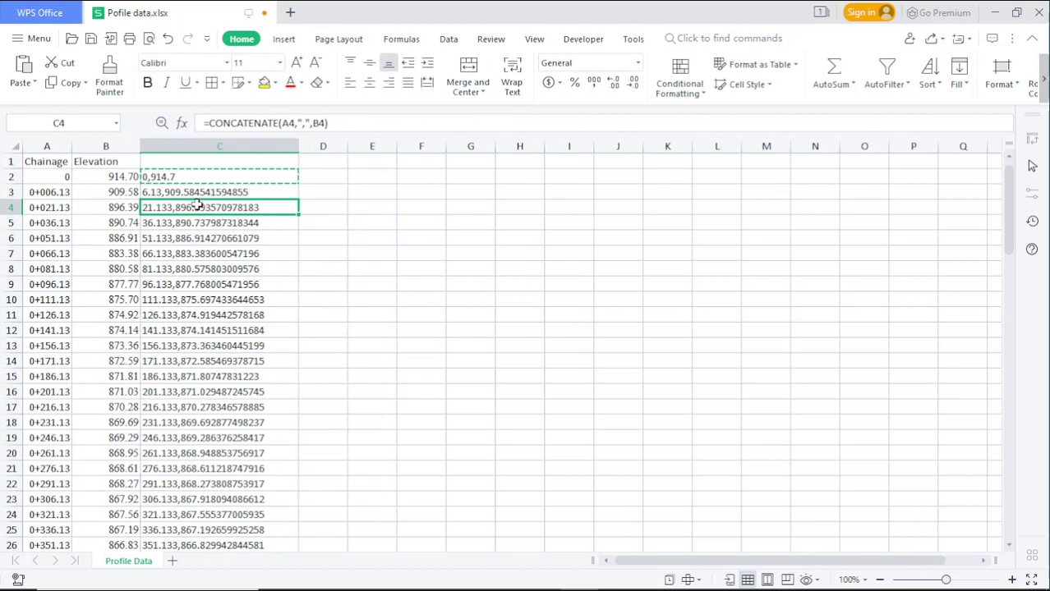
Compare the combined value in C4 with the elevation in B4 and review the remaining rows of column C
{"action": "left_click", "coordinate": [129, 208]}
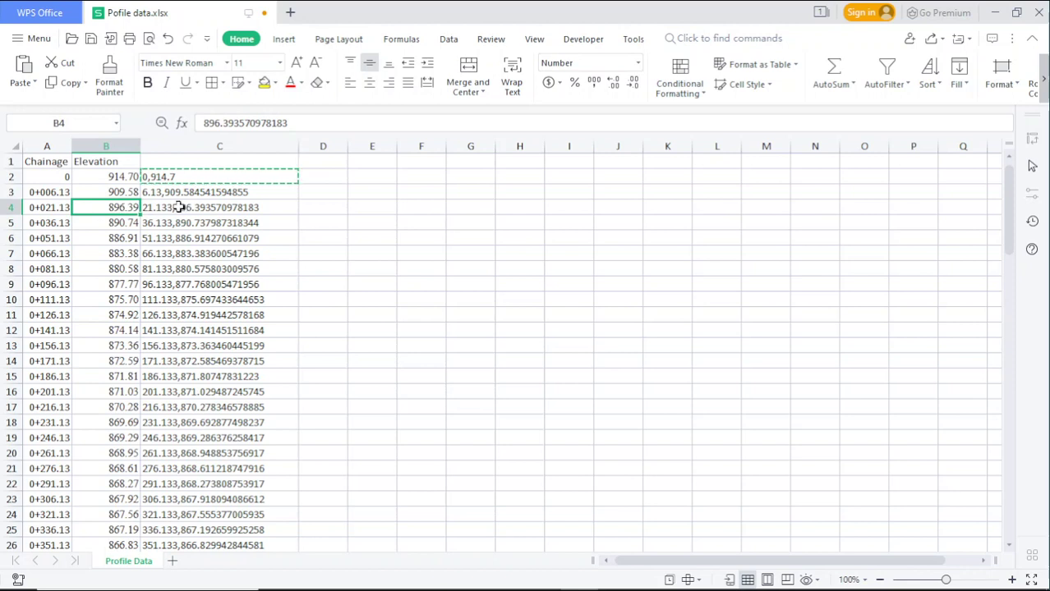
{"action": "double_click", "coordinate": [178, 207]}
{"action": "key", "text": "Escape"}
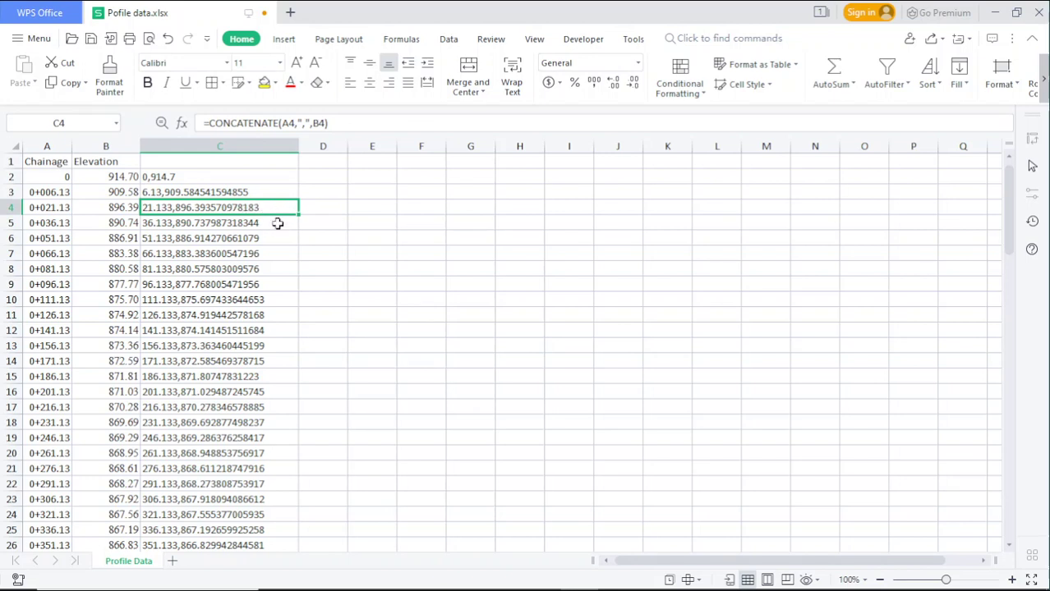
{"action": "scroll", "coordinate": [278, 224], "scroll_direction": "down", "scroll_amount": 18}
{"action": "scroll", "coordinate": [271, 319], "scroll_direction": "up", "scroll_amount": 3}
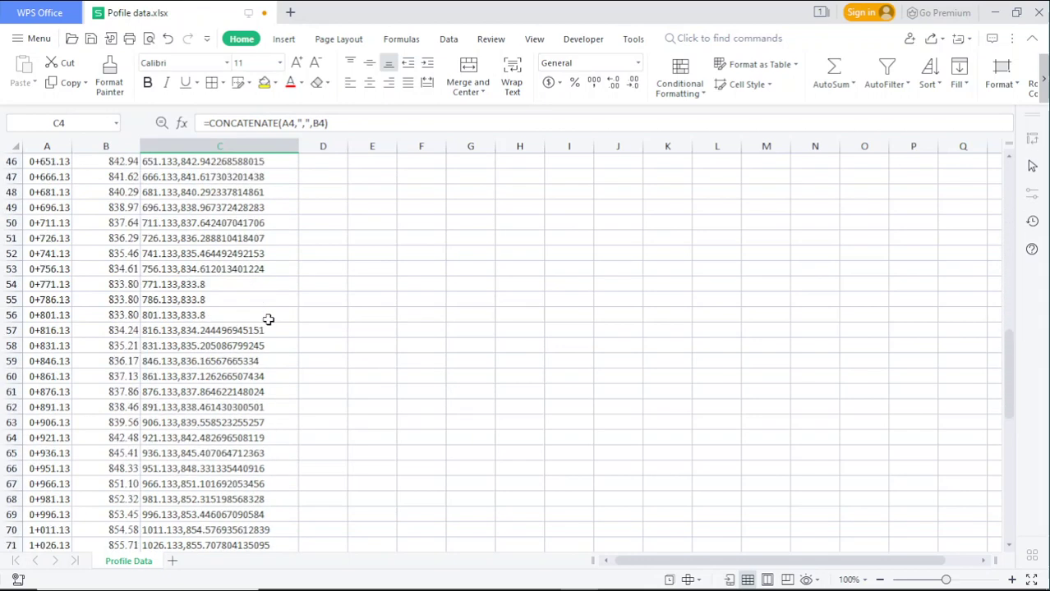
{"action": "scroll", "coordinate": [269, 320], "scroll_direction": "up", "scroll_amount": 15}
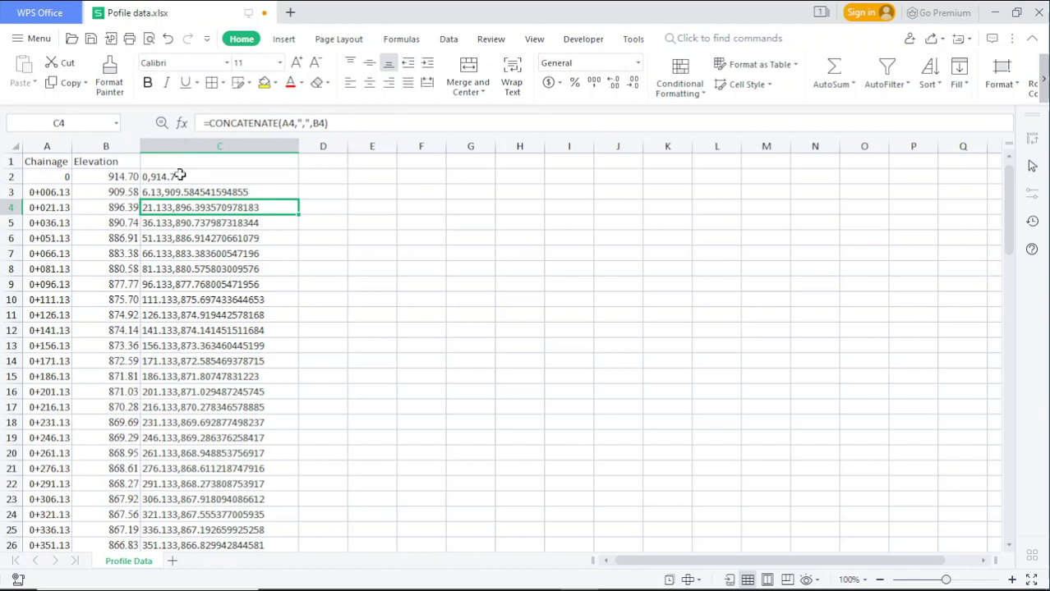
Copy the combined chainage and elevation entries in the range C2:C102
{"action": "left_click_drag", "start_coordinate": [179, 175], "coordinate": [168, 575]}
{"action": "scroll", "coordinate": [221, 424], "scroll_direction": "down", "scroll_amount": 20}
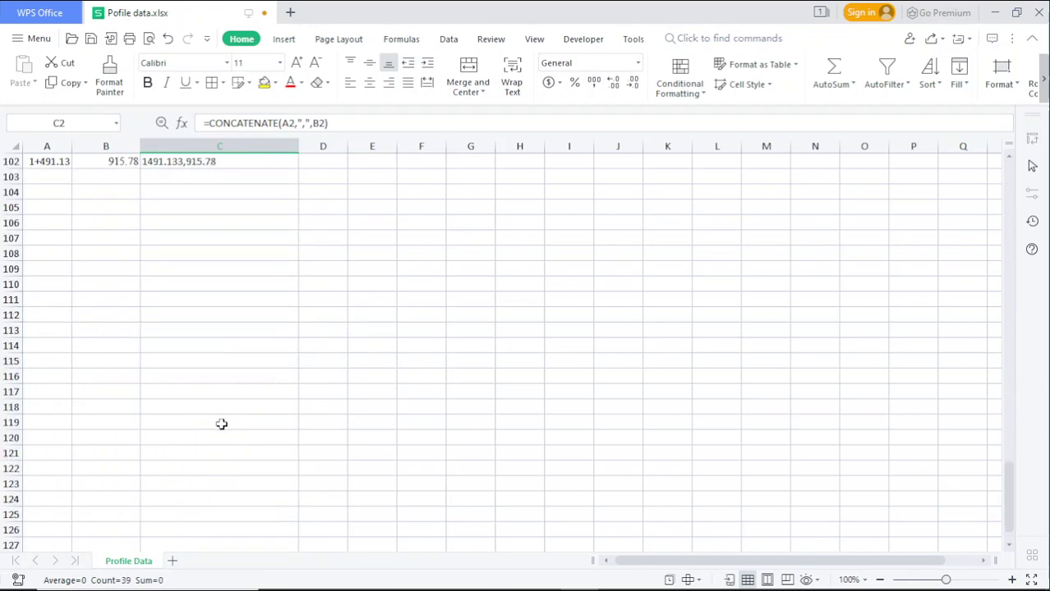
{"action": "scroll", "coordinate": [221, 424], "scroll_direction": "up", "scroll_amount": 5}
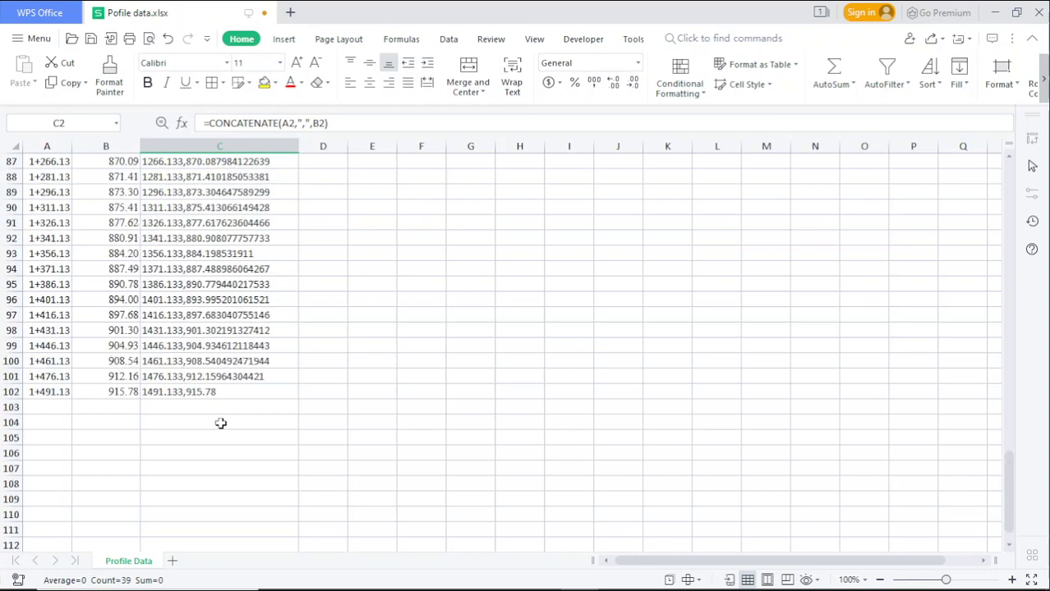
{"action": "left_click", "coordinate": [184, 392], "text": "shift"}
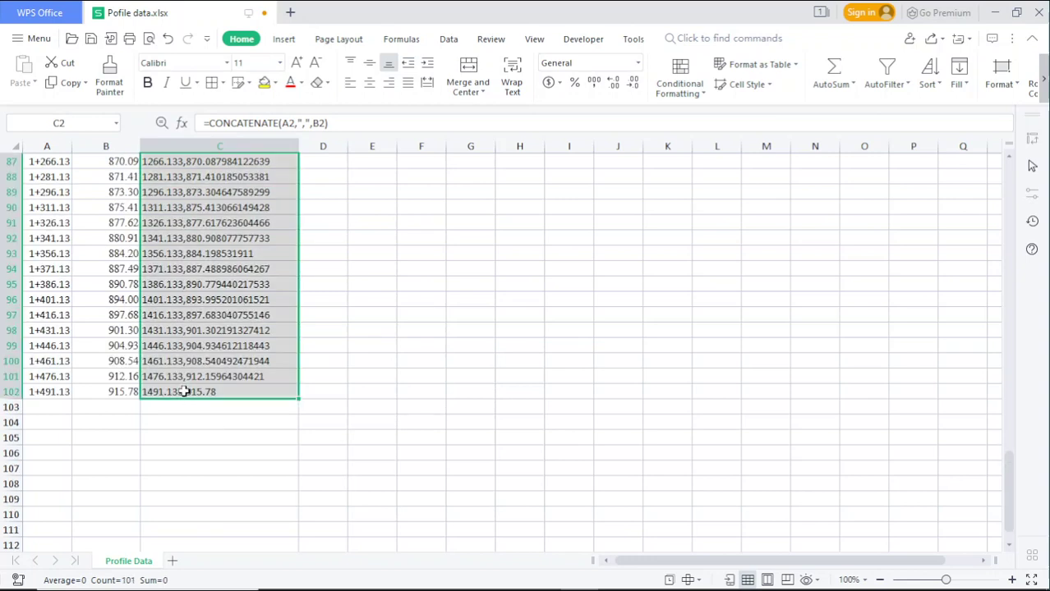
{"action": "right_click", "coordinate": [184, 392]}
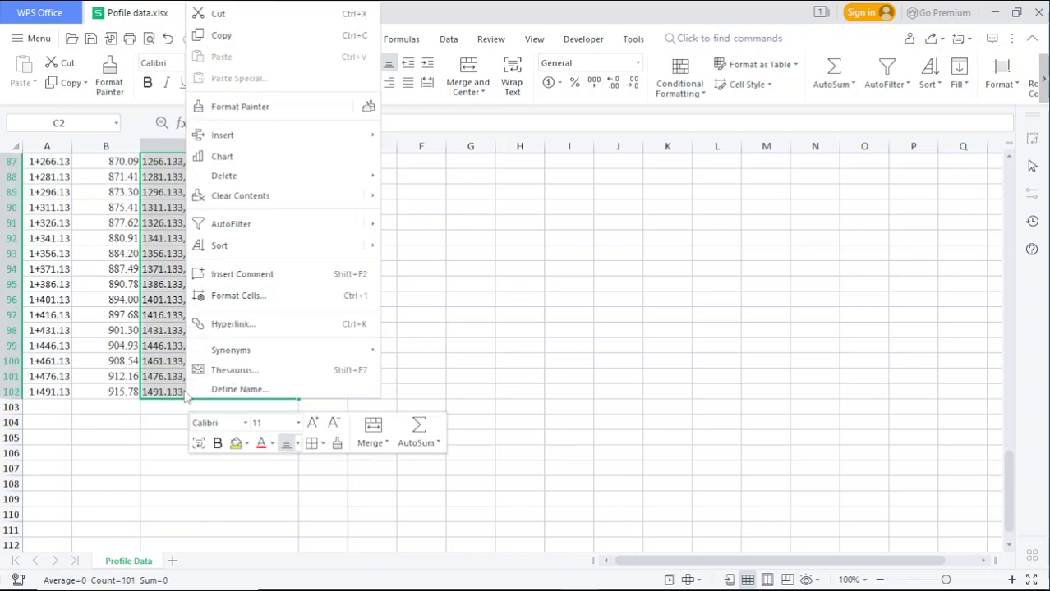
{"action": "left_click", "coordinate": [221, 35]}
Paste the copied entries as values into A1 of a new worksheet and fit column A to its contents
{"action": "left_click", "coordinate": [172, 561]}
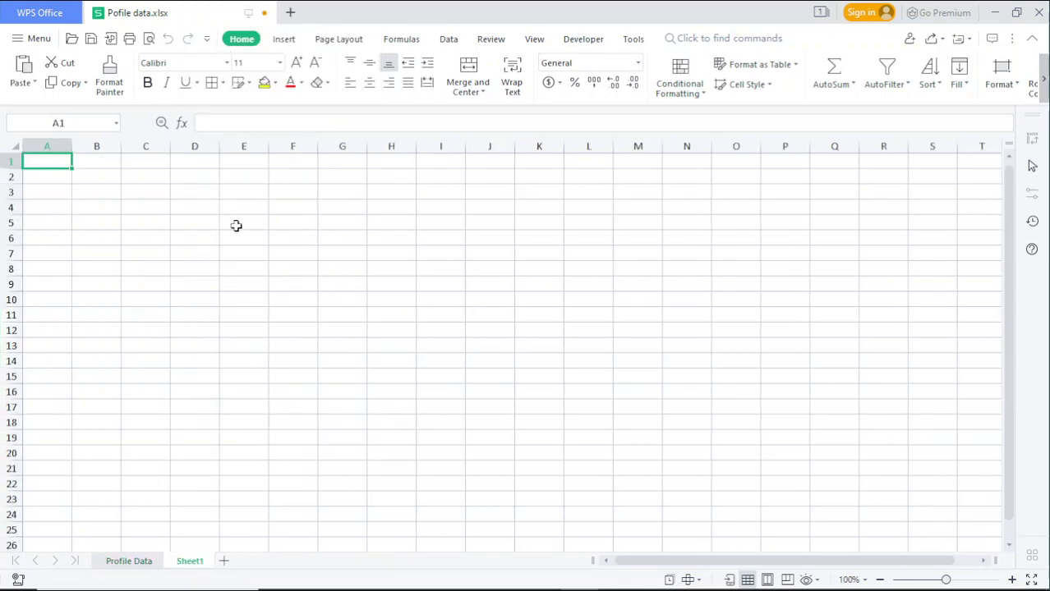
{"action": "right_click", "coordinate": [60, 164]}
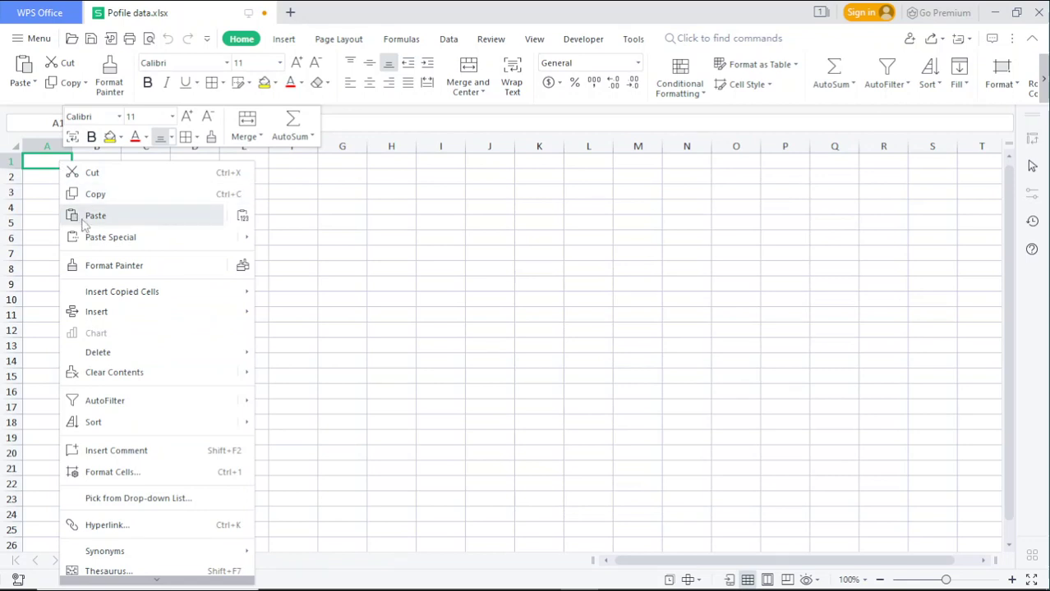
{"action": "mouse_move", "coordinate": [109, 239]}
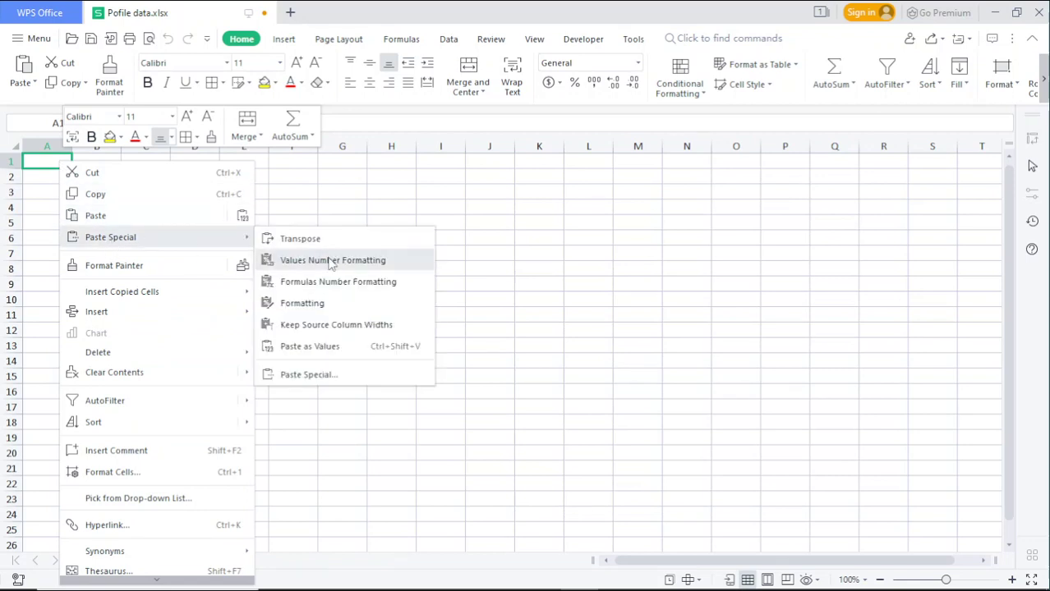
{"action": "left_click", "coordinate": [314, 346]}
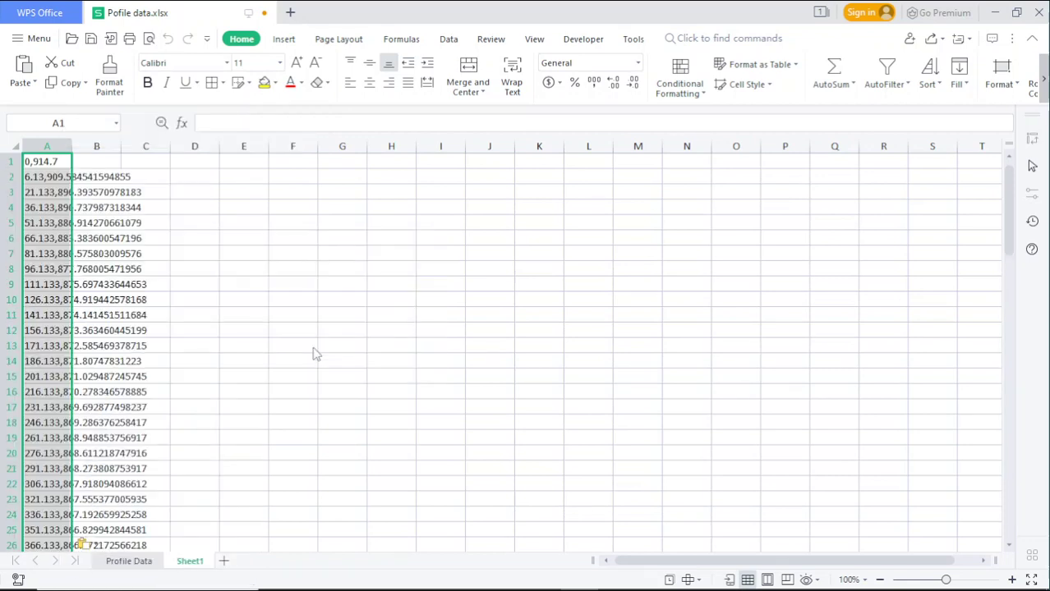
{"action": "left_click", "coordinate": [218, 198]}
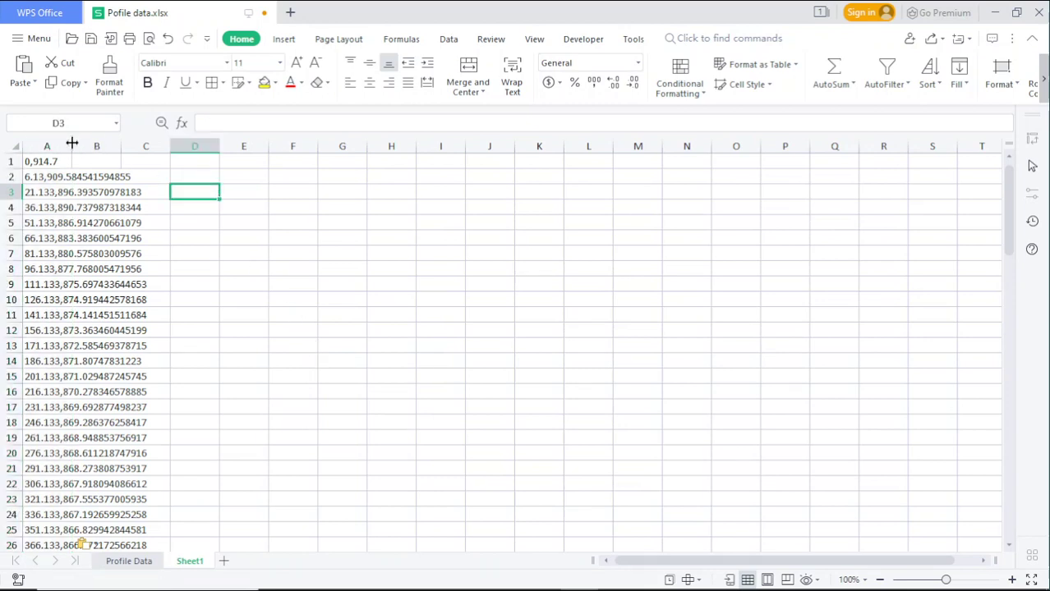
{"action": "double_click", "coordinate": [71, 145]}
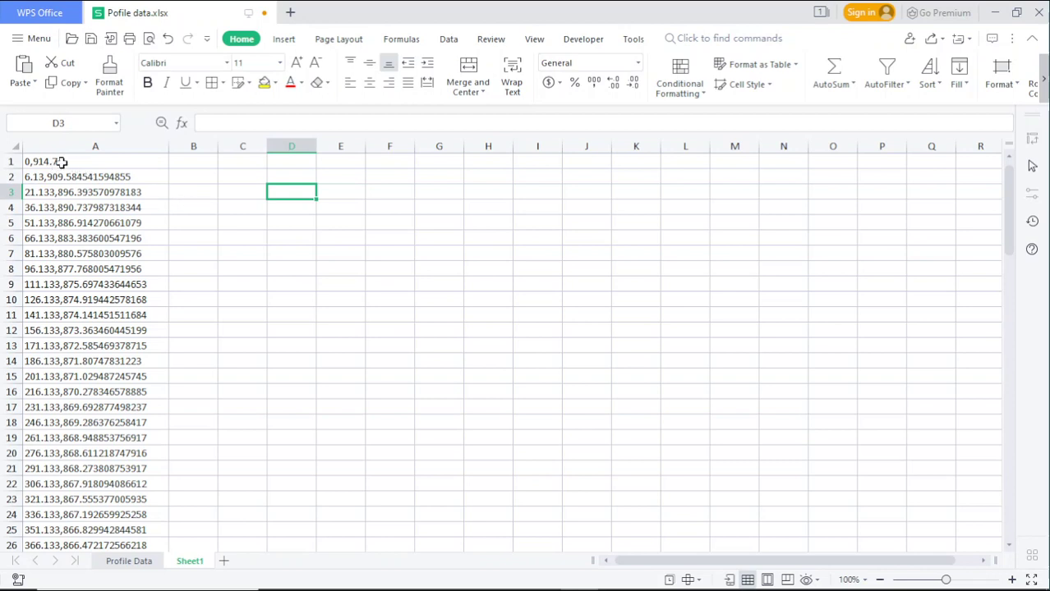
Start saving a copy of the sheet to the Desktop in Text (Tab delimited) (*.txt) format
{"action": "left_click", "coordinate": [30, 43]}
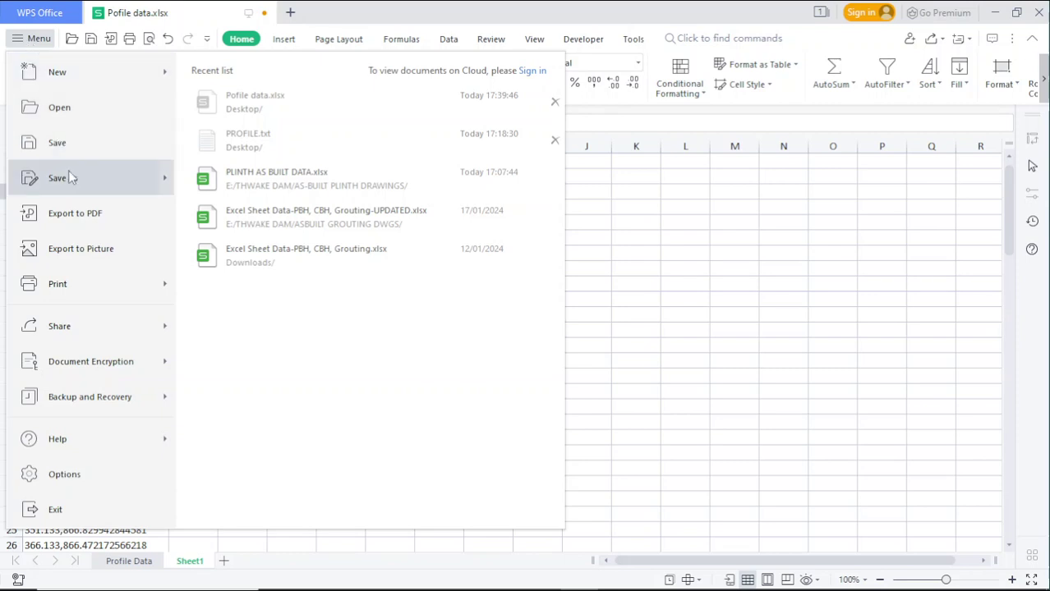
{"action": "mouse_move", "coordinate": [70, 177]}
{"action": "left_click", "coordinate": [256, 277]}
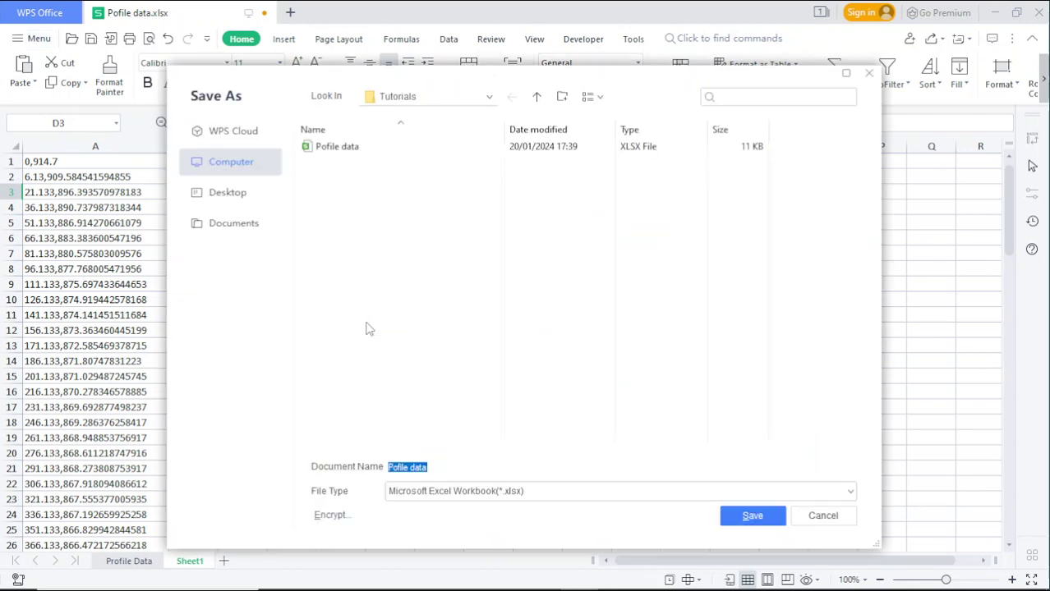
{"action": "left_click", "coordinate": [452, 501]}
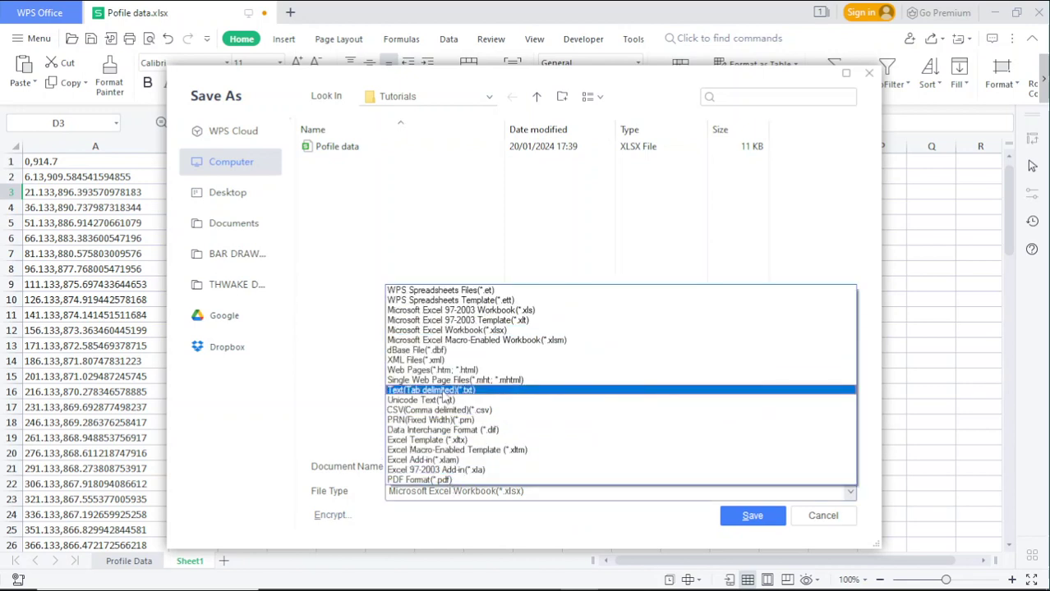
{"action": "left_click", "coordinate": [444, 391]}
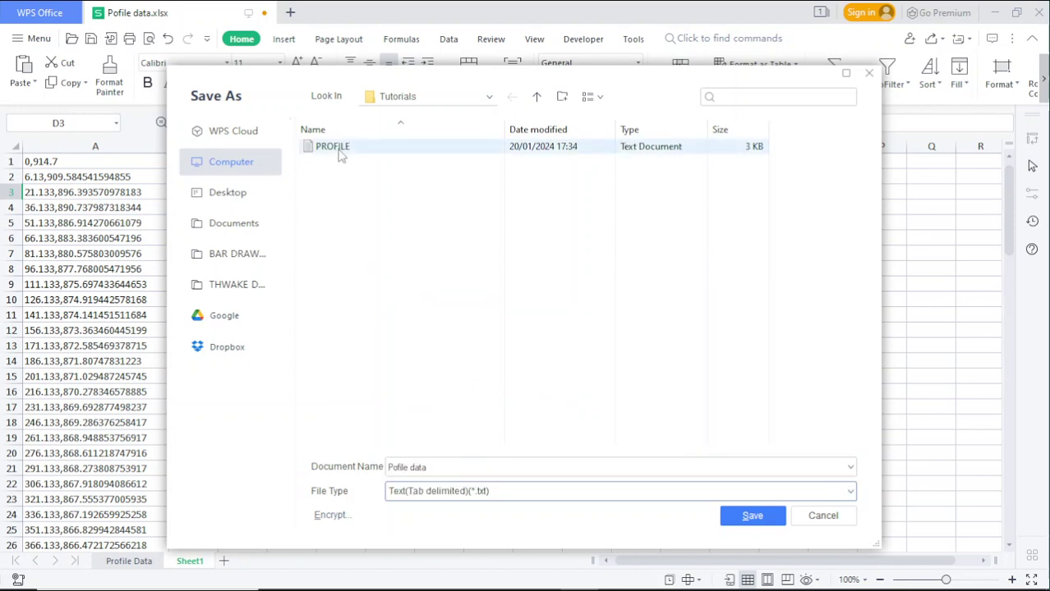
{"action": "left_click", "coordinate": [235, 193]}
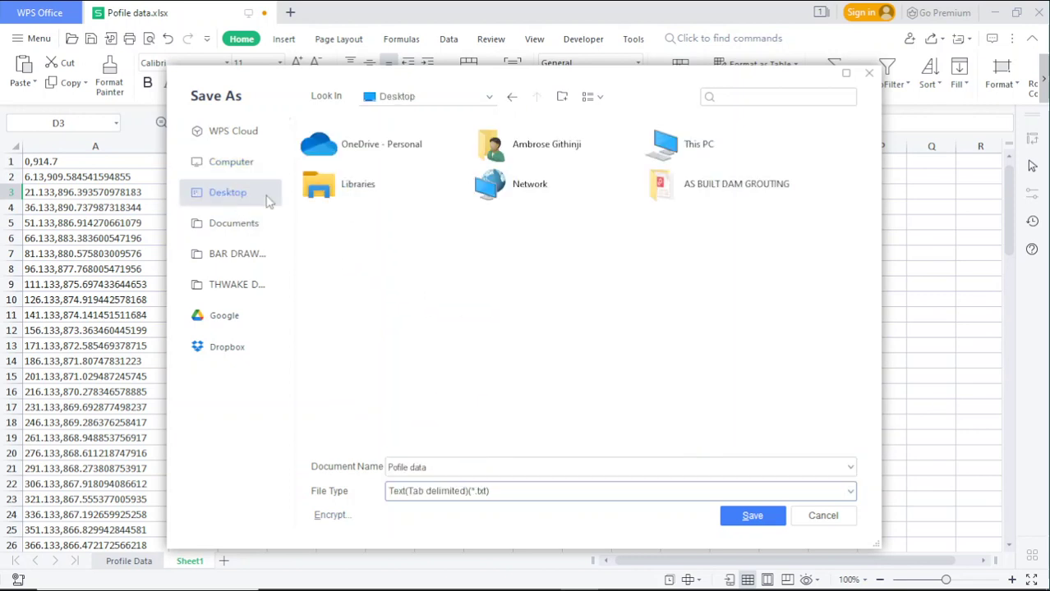
Name the text file Profile Data and save it, keeping the workbook in the text format
{"action": "left_click", "coordinate": [489, 467]}
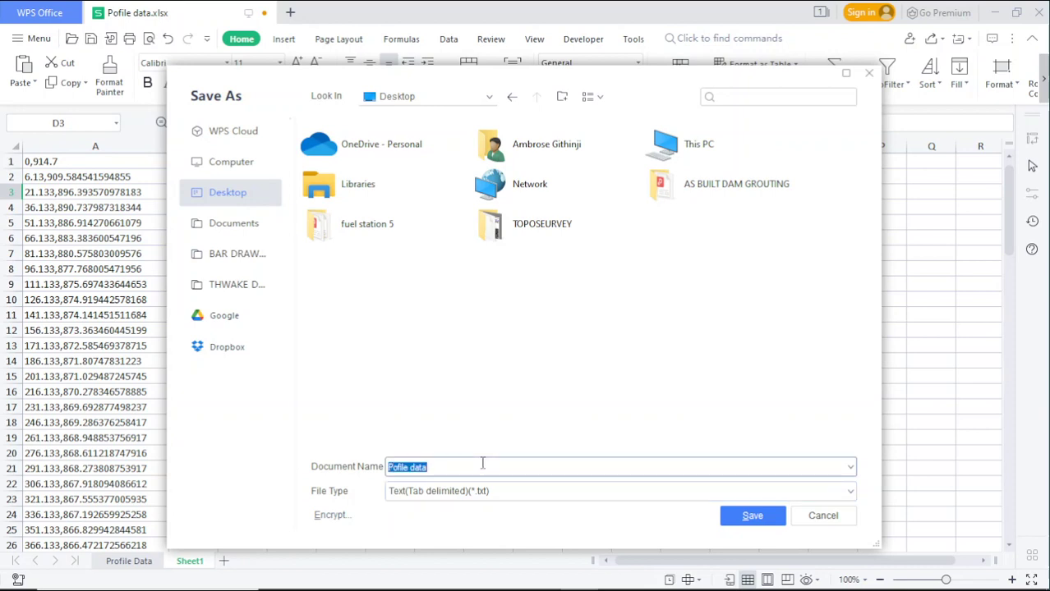
{"action": "type", "text": "Proj"}
{"action": "key", "text": "BackSpace"}
{"action": "type", "text": "f"}
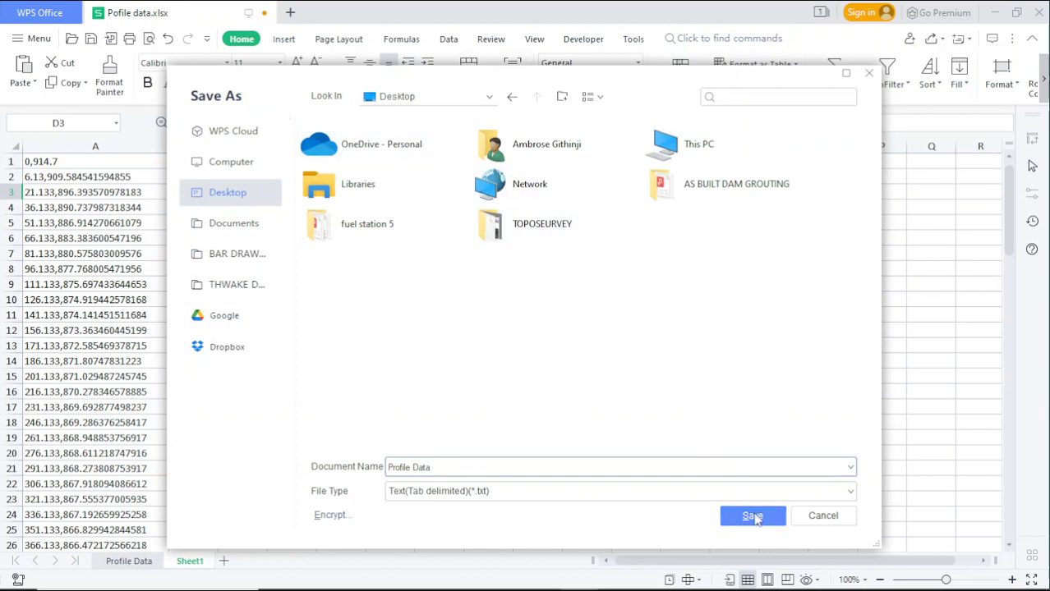
{"action": "left_click", "coordinate": [752, 516]}
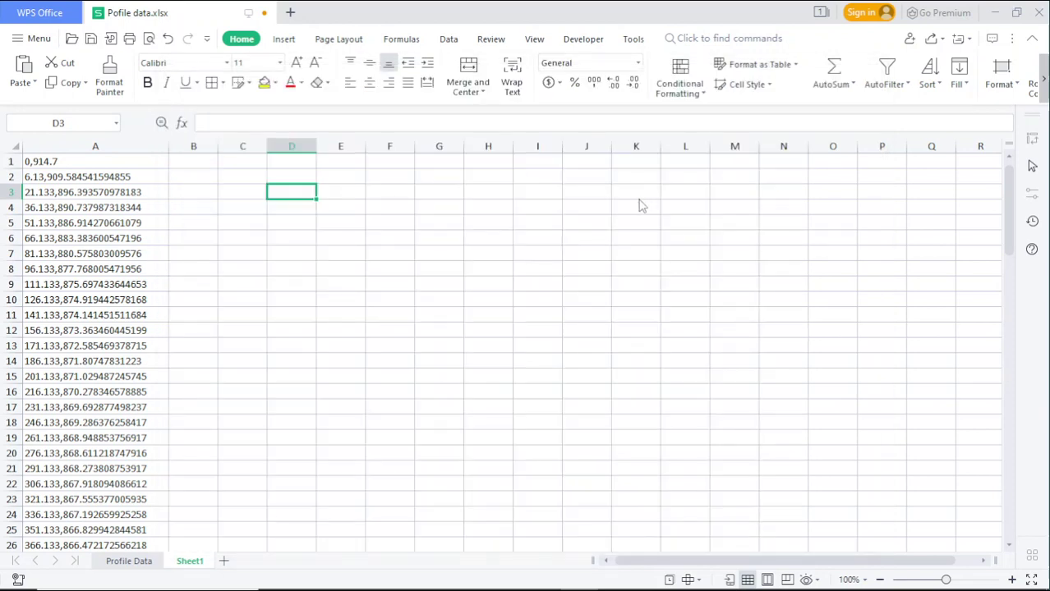
{"action": "left_click", "coordinate": [558, 351]}
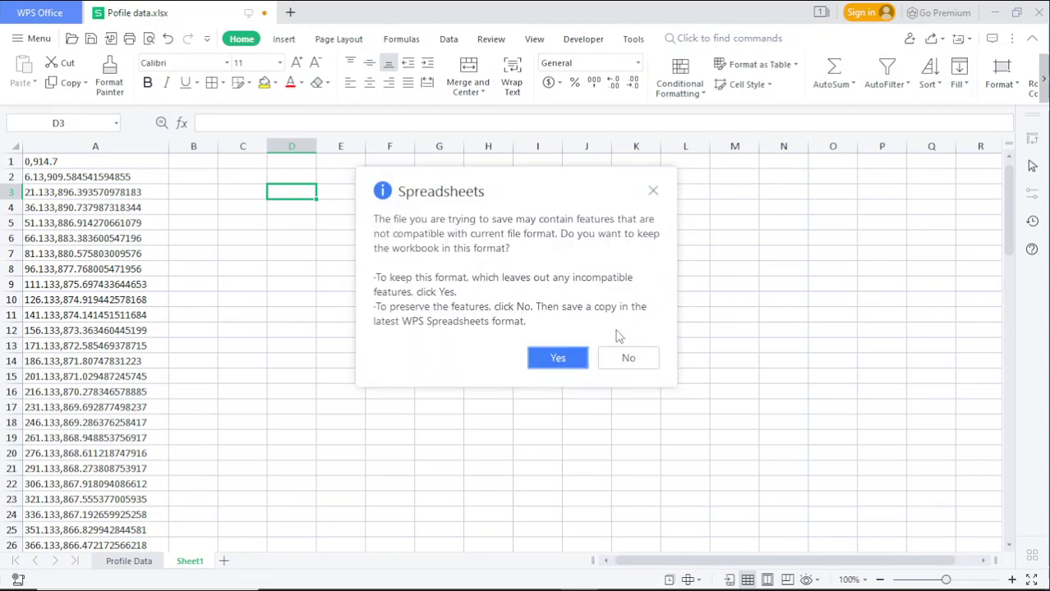
{"action": "left_click", "coordinate": [558, 359]}
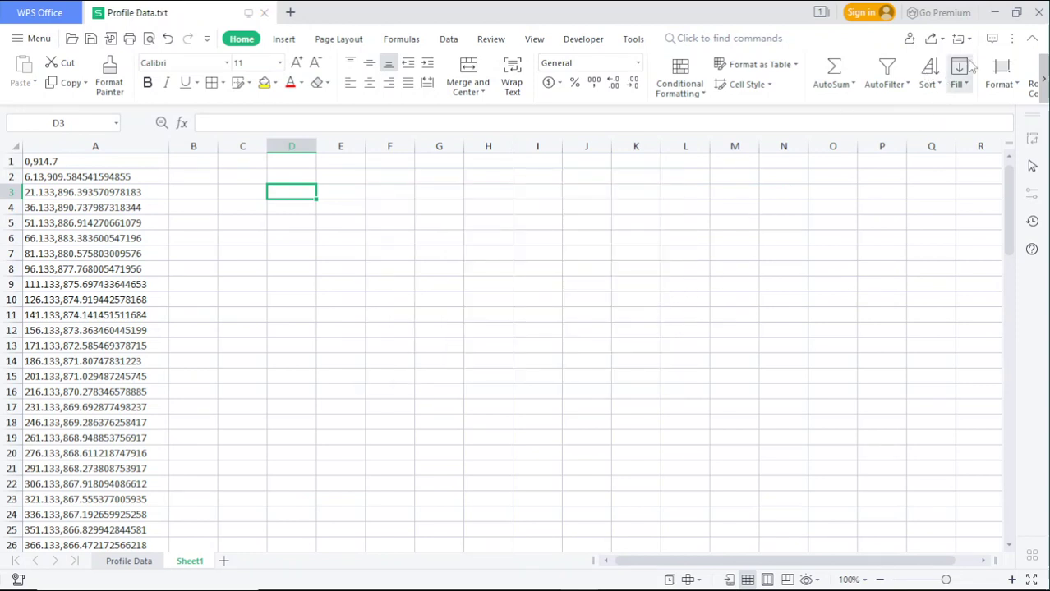
Open the Profile Data text file from the desktop in Notepad and remove all double quotation marks
{"action": "left_click", "coordinate": [996, 12]}
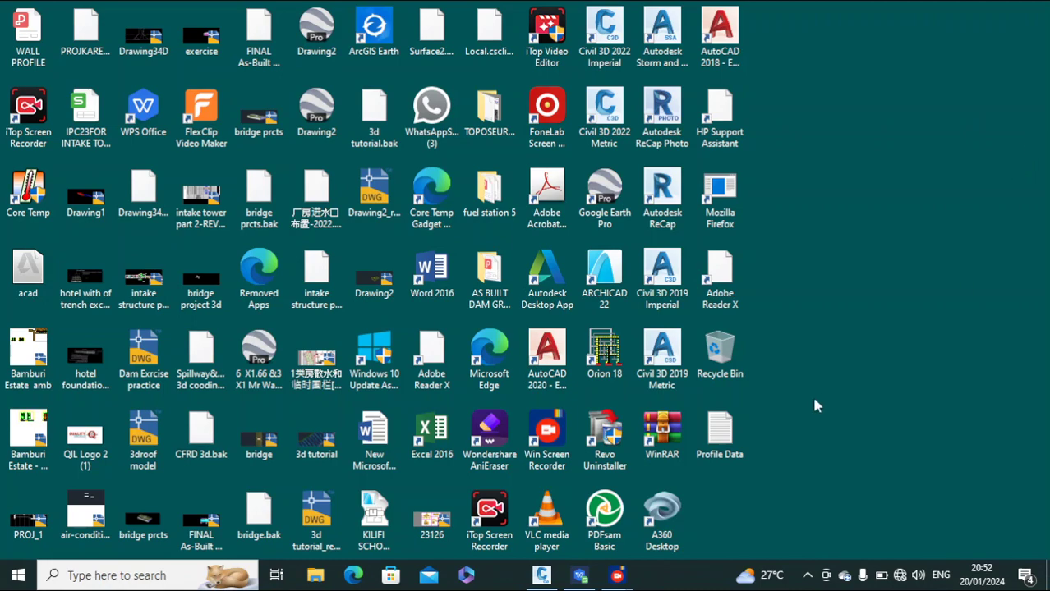
{"action": "double_click", "coordinate": [719, 431]}
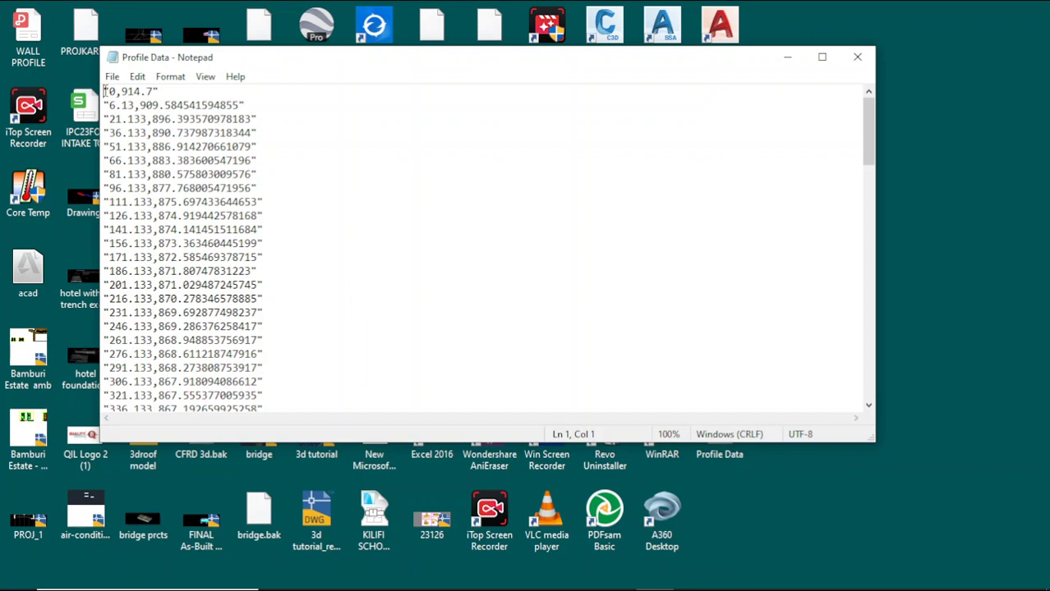
{"action": "left_click", "coordinate": [136, 76]}
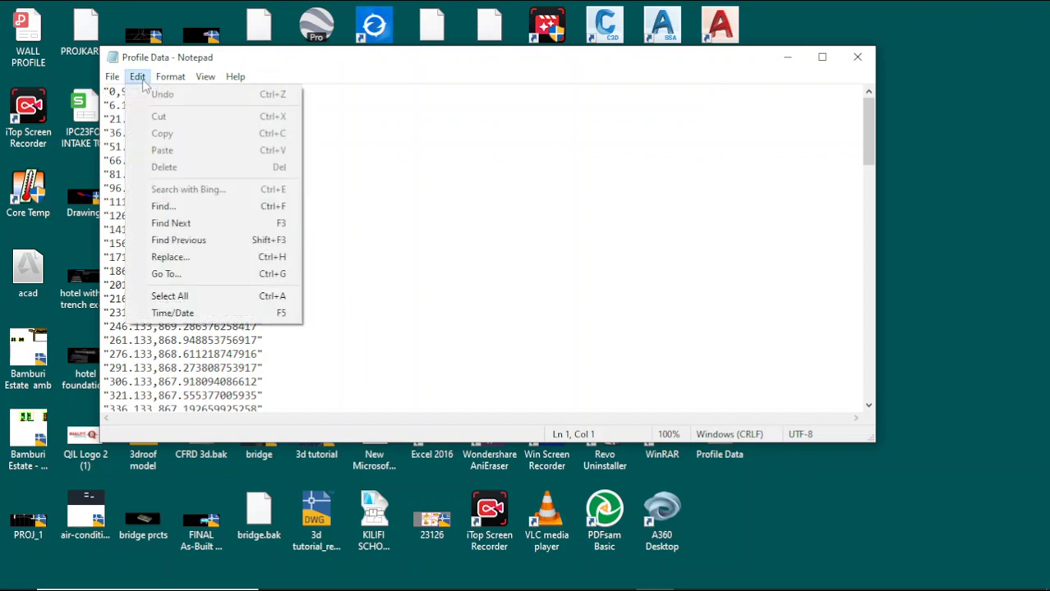
{"action": "left_click", "coordinate": [198, 263]}
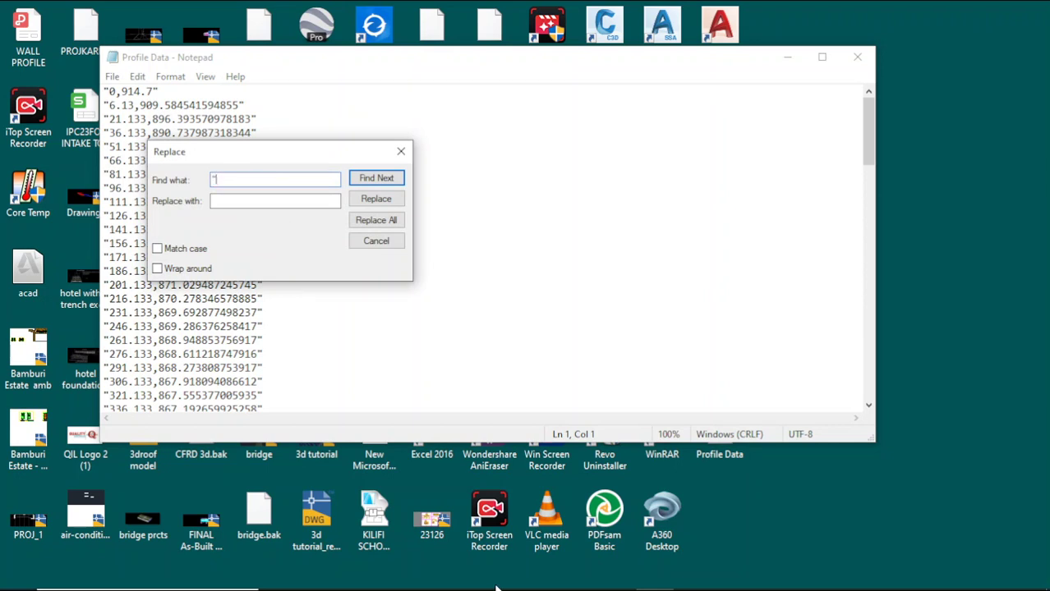
{"action": "left_click", "coordinate": [252, 202]}
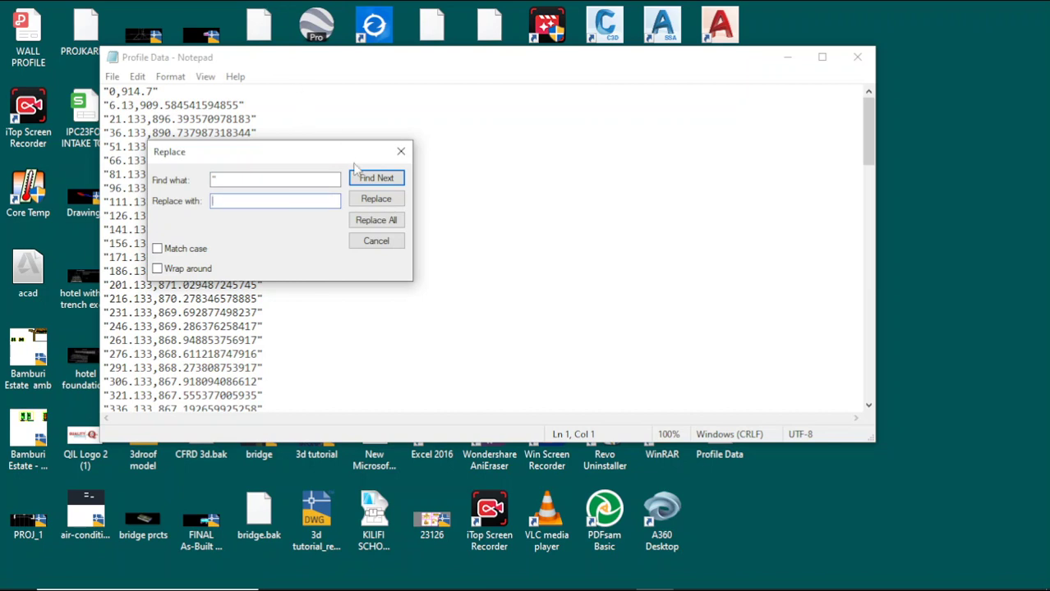
{"action": "left_click", "coordinate": [376, 221]}
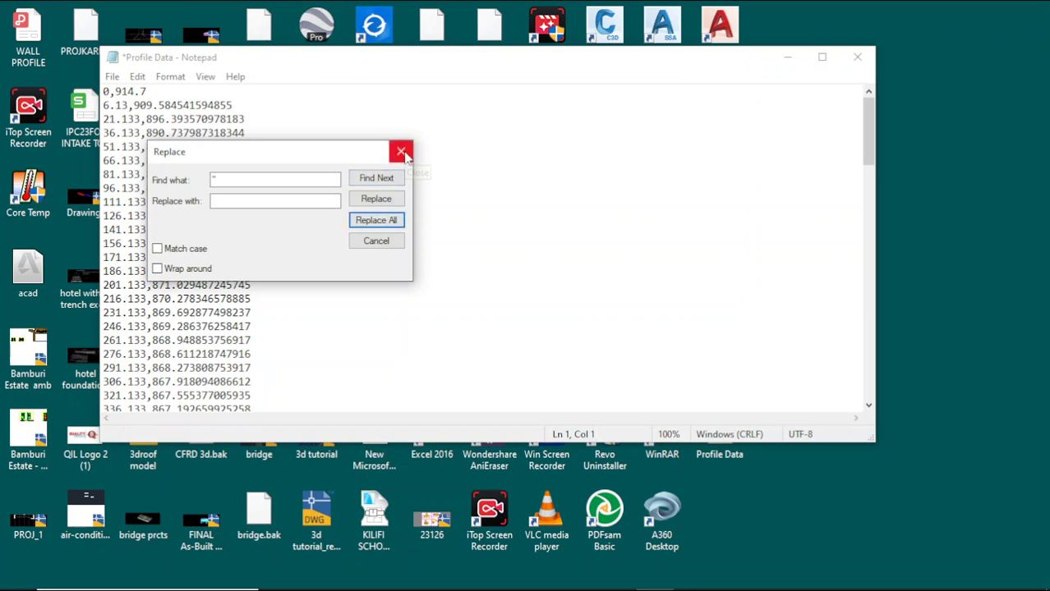
Replace every comma between chainage and elevation with a space throughout the text file
{"action": "left_click_drag", "start_coordinate": [241, 179], "coordinate": [194, 179]}
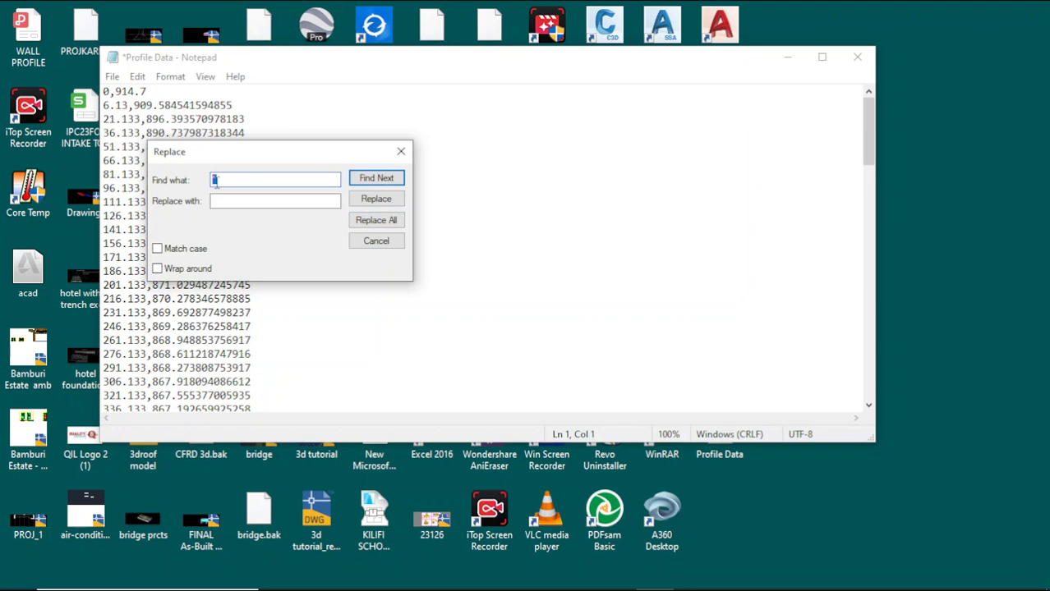
{"action": "key", "text": "BackSpace"}
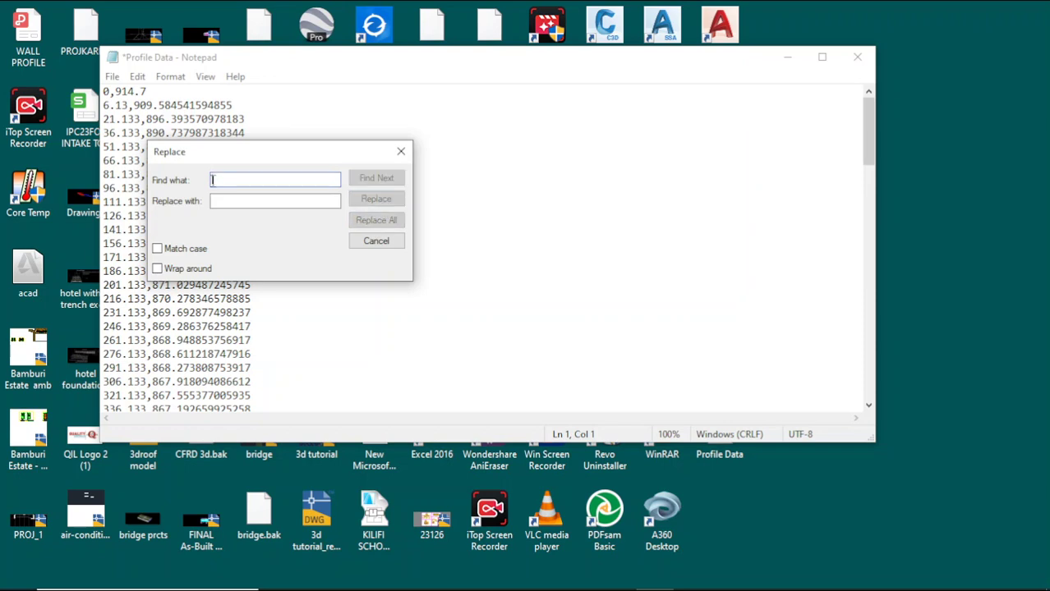
{"action": "type", "text": ","}
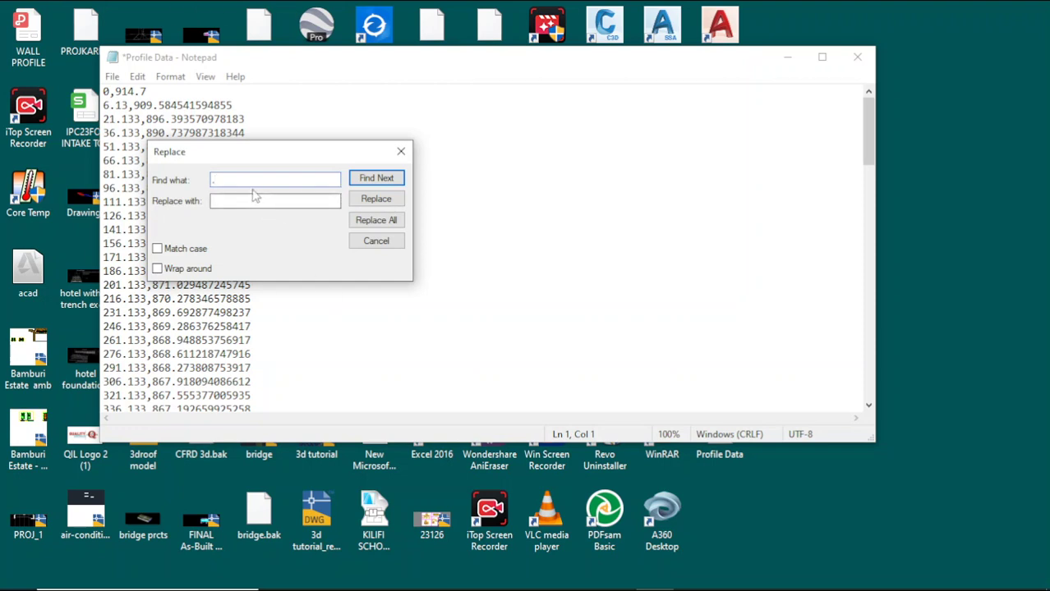
{"action": "key", "text": "BackSpace"}
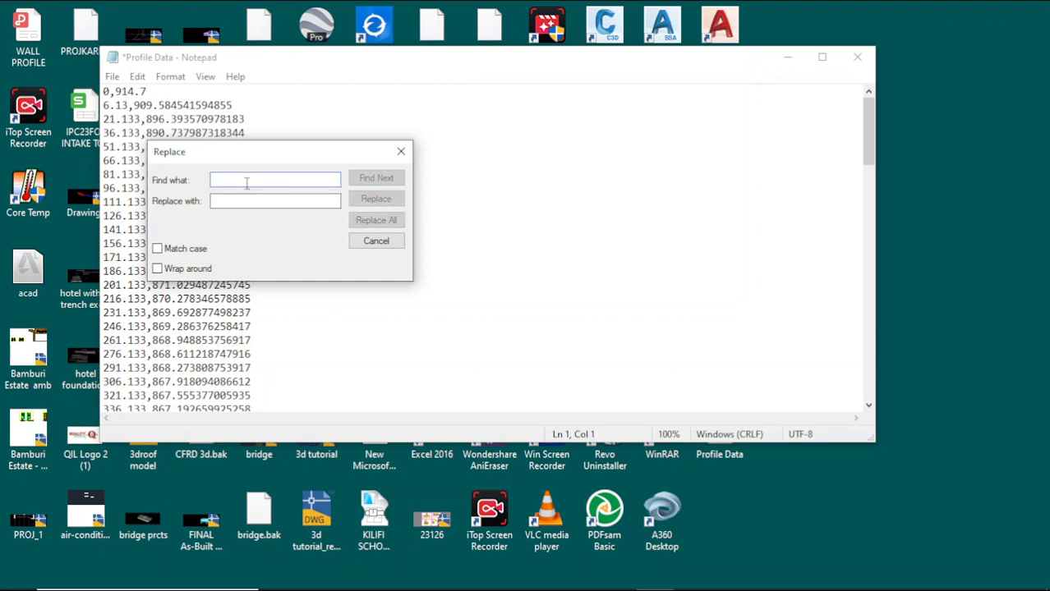
{"action": "type", "text": "."}
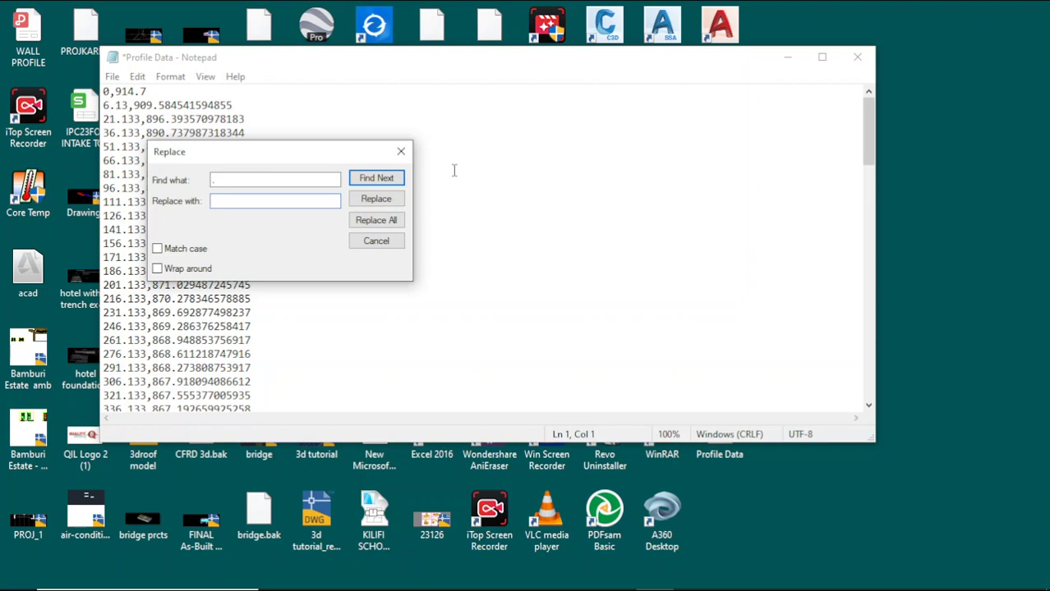
{"action": "left_click", "coordinate": [391, 228]}
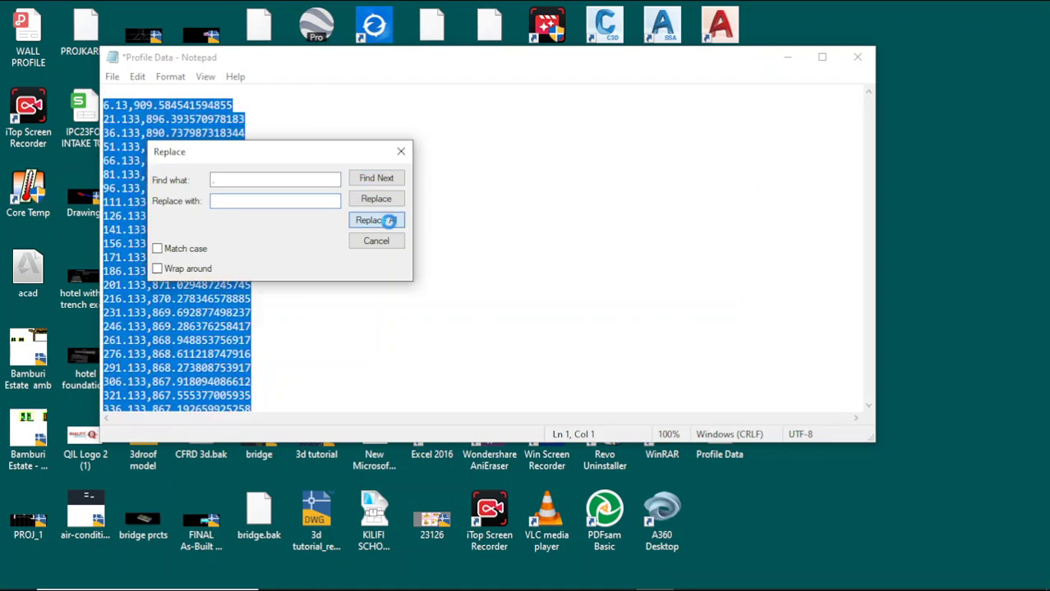
{"action": "left_click", "coordinate": [401, 152]}
Try to save the edited text over the existing Profile Data file on the Desktop
{"action": "left_click", "coordinate": [110, 78]}
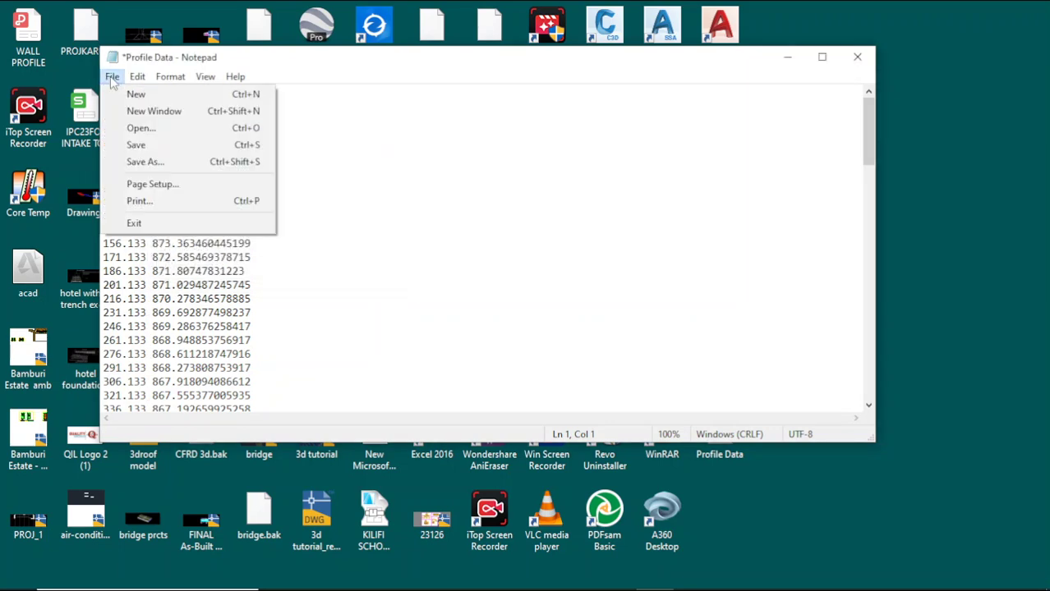
{"action": "left_click", "coordinate": [134, 143]}
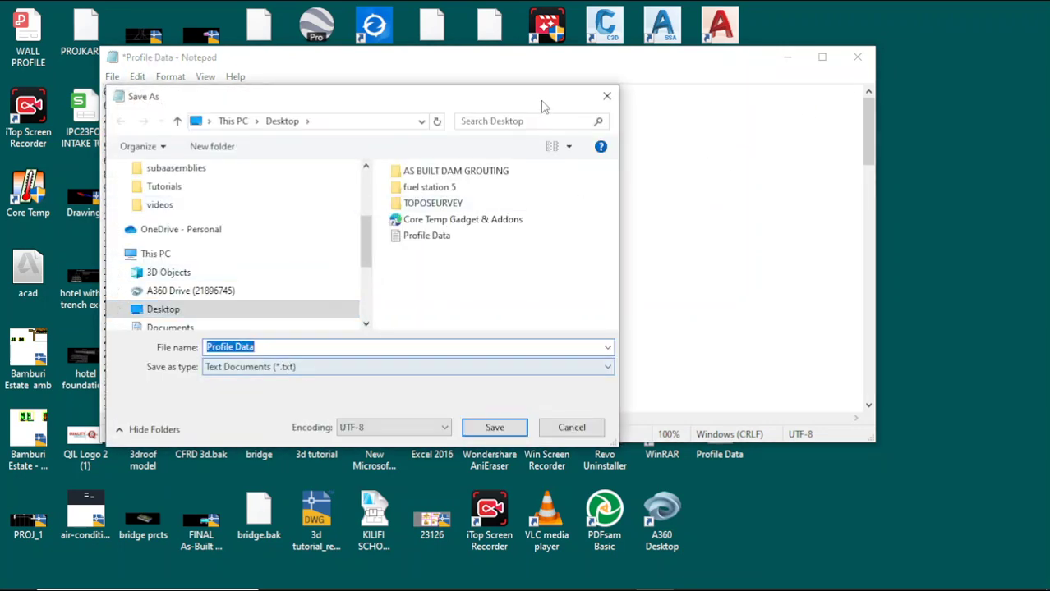
{"action": "left_click", "coordinate": [606, 96]}
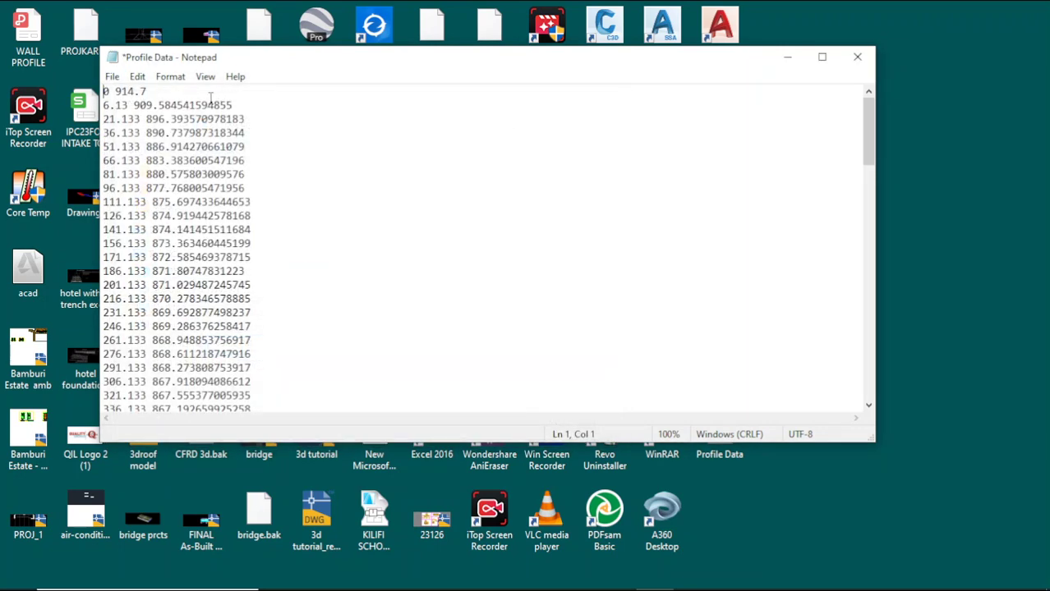
{"action": "left_click", "coordinate": [112, 78]}
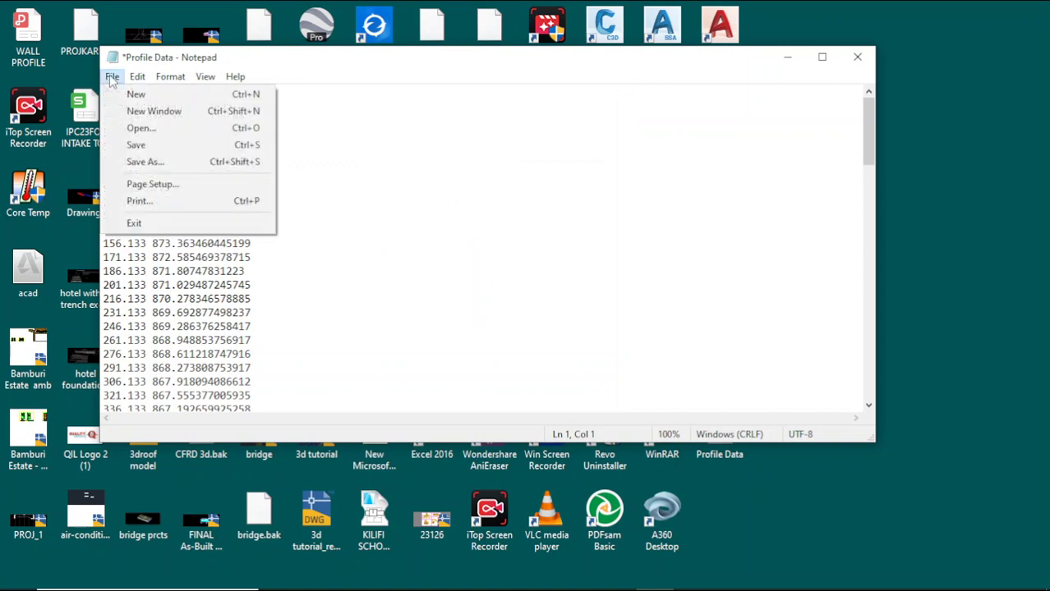
{"action": "left_click", "coordinate": [136, 145]}
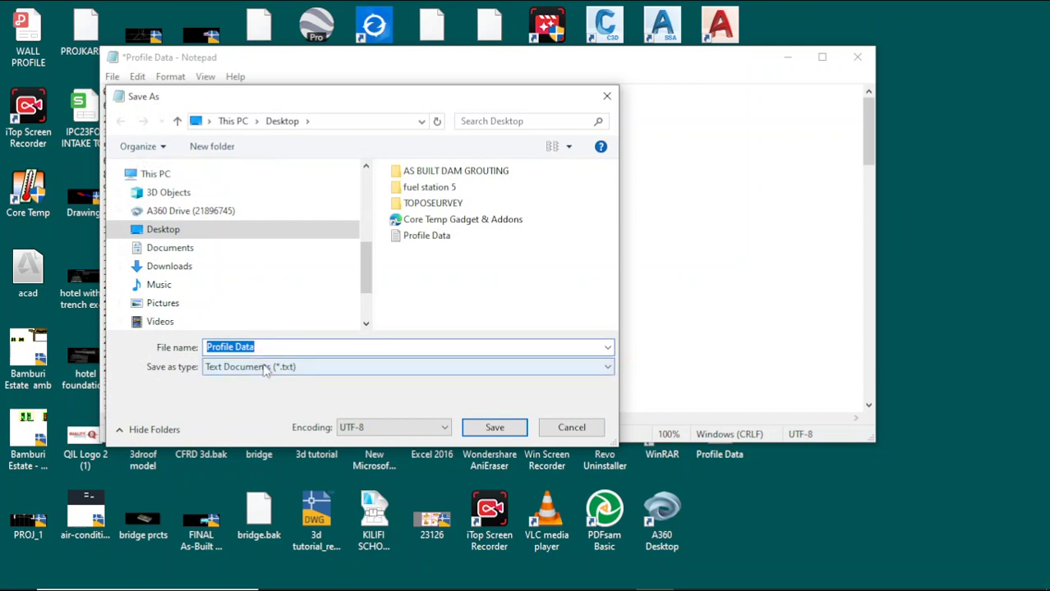
{"action": "left_click", "coordinate": [430, 237]}
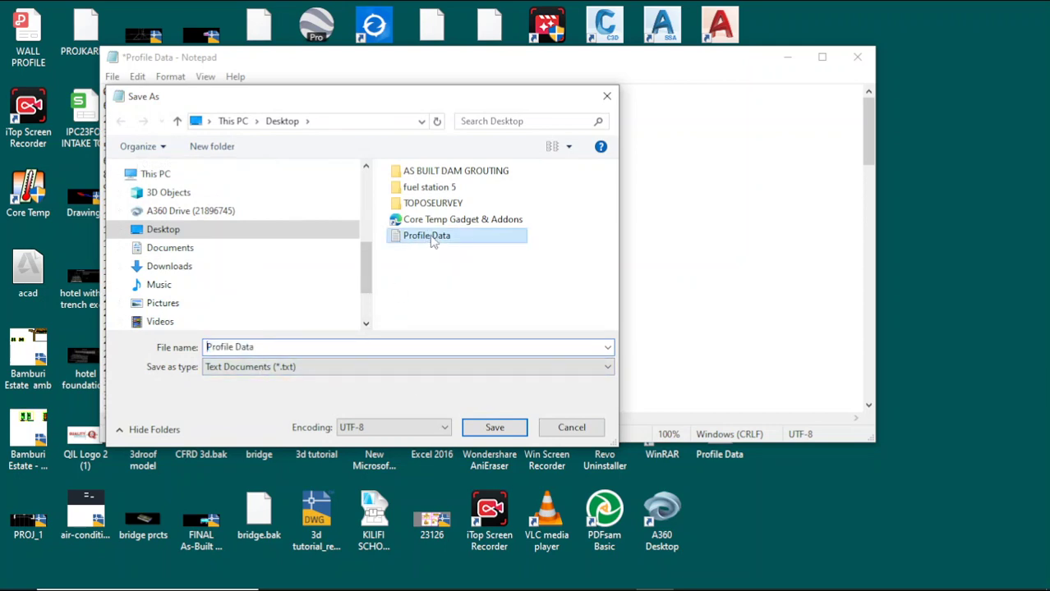
{"action": "left_click", "coordinate": [491, 428]}
{"action": "left_click", "coordinate": [562, 304]}
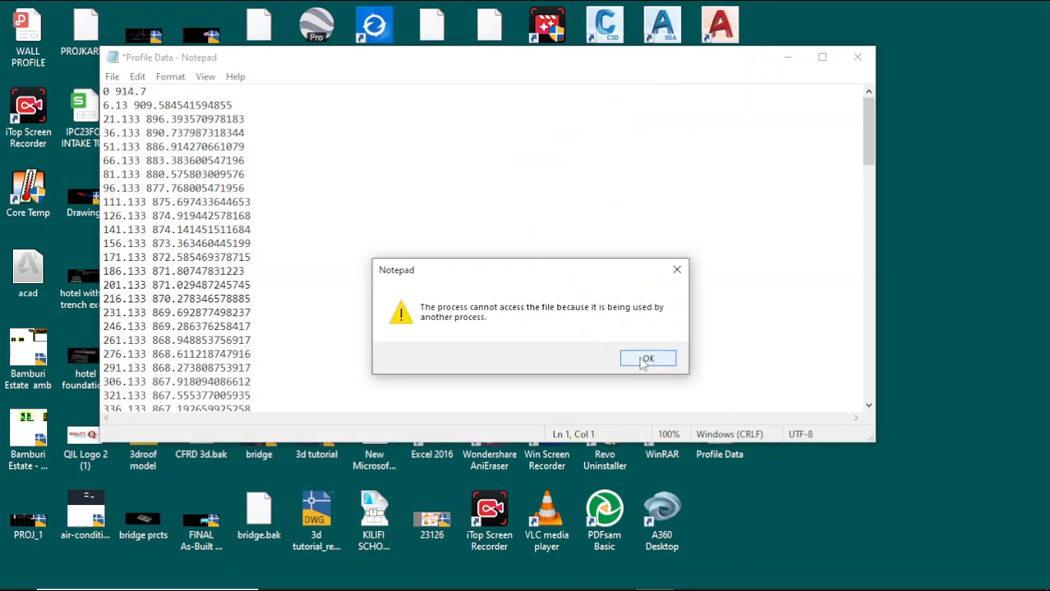
Switch to WPS Spreadsheets and close it to release the Profile Data text file
{"action": "mouse_move", "coordinate": [428, 581]}
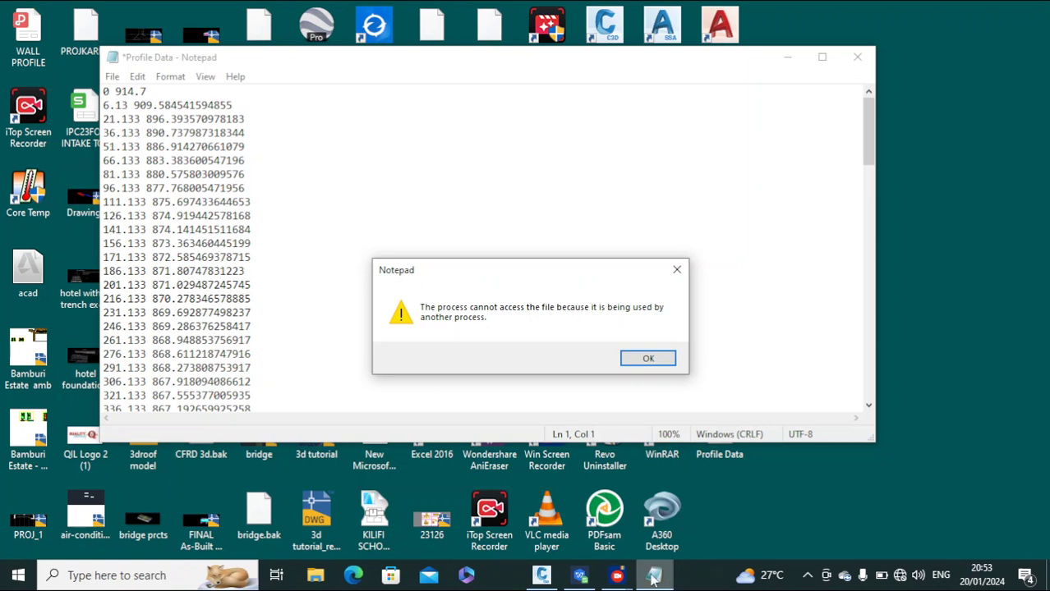
{"action": "left_click", "coordinate": [577, 578]}
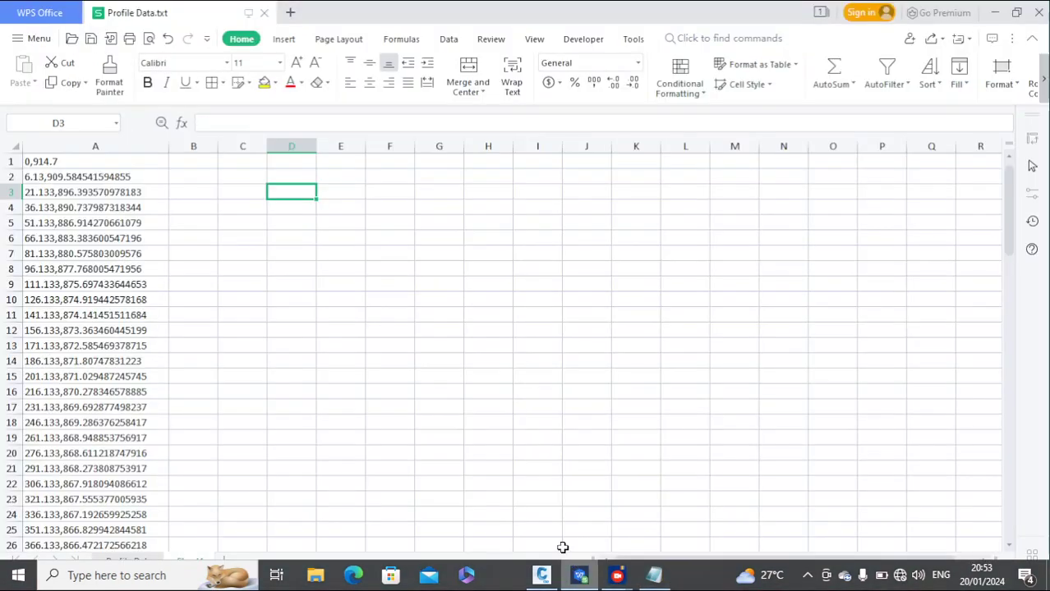
{"action": "left_click", "coordinate": [1039, 12]}
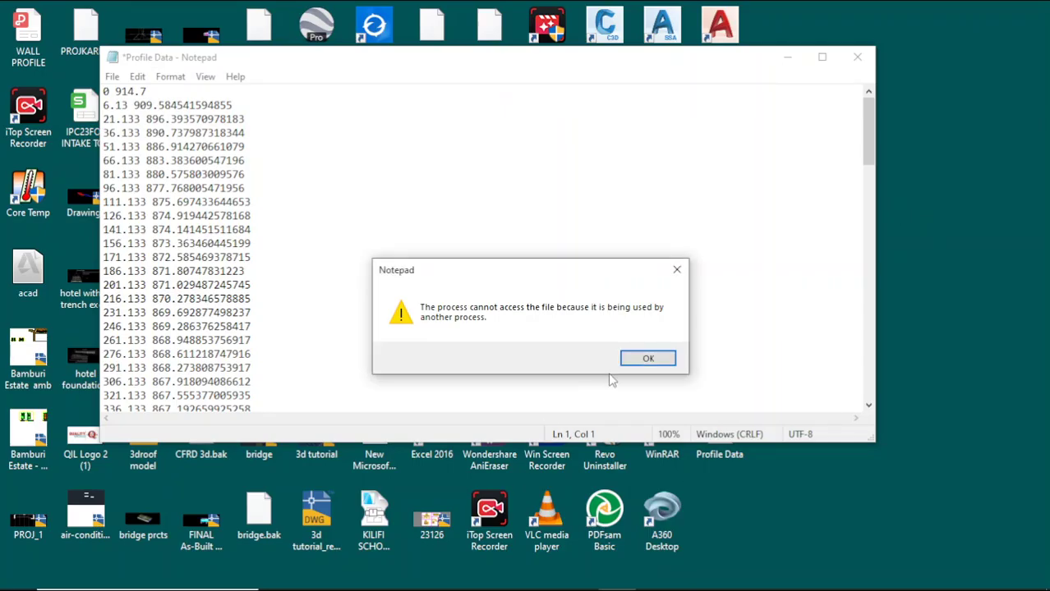
Save the space-separated chainage and elevation data in the Profile Data text file and close Notepad
{"action": "left_click", "coordinate": [638, 357]}
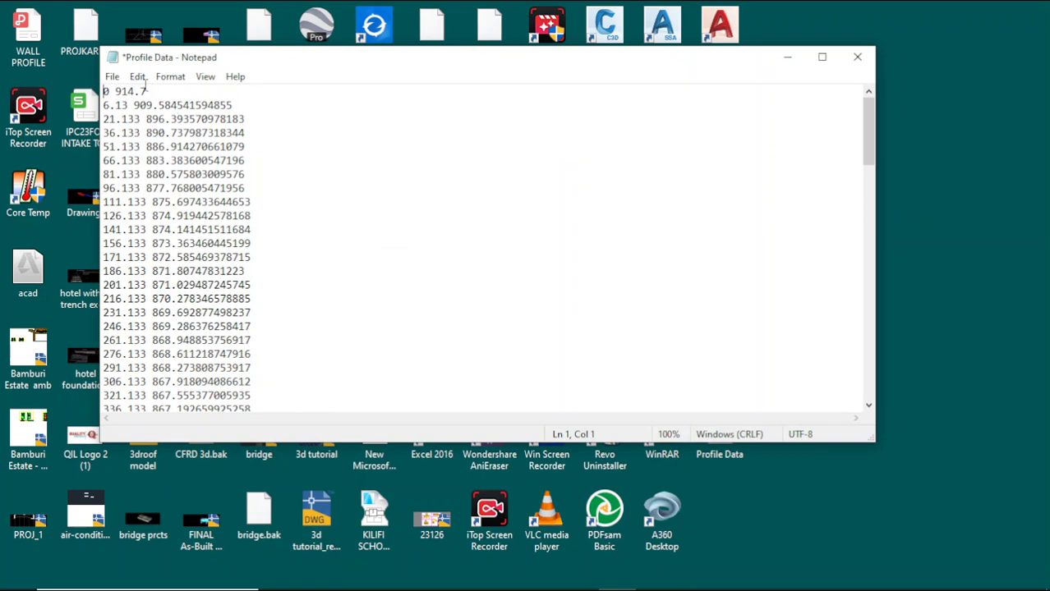
{"action": "left_click", "coordinate": [112, 77]}
{"action": "left_click", "coordinate": [135, 142]}
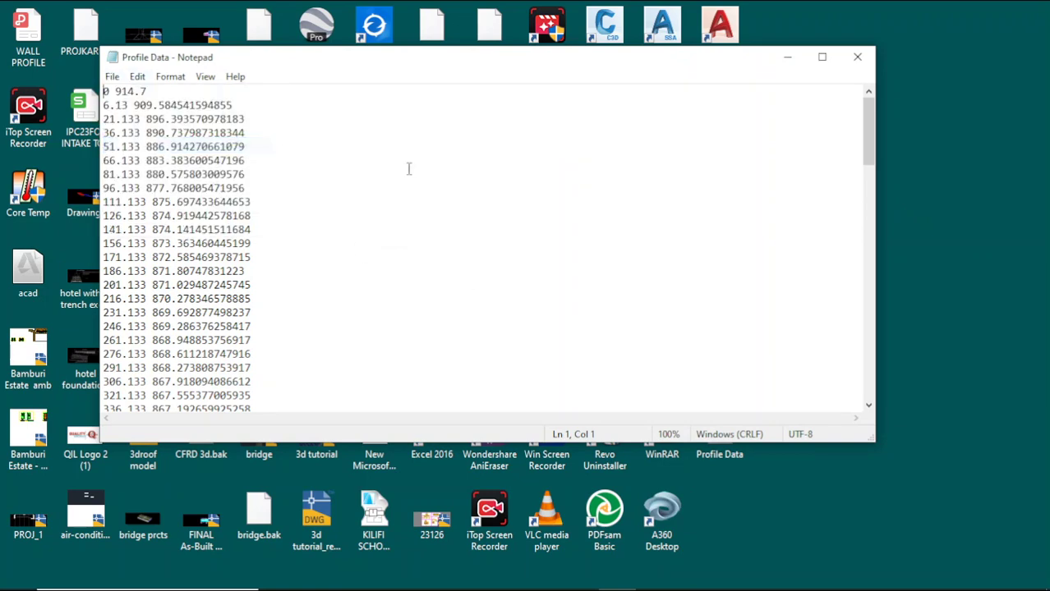
{"action": "left_click", "coordinate": [857, 56]}
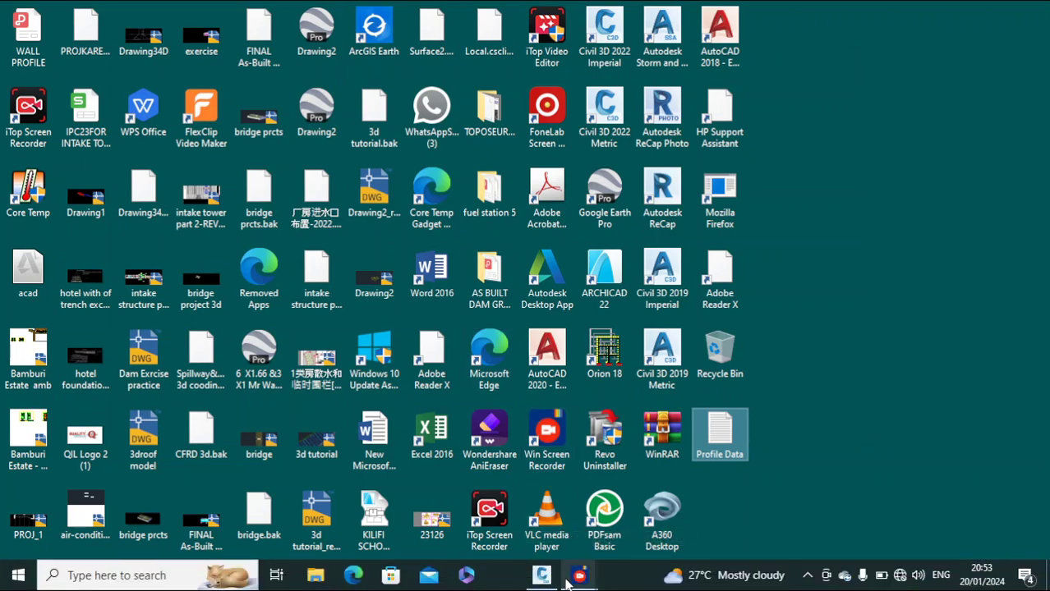
Switch to the Civil 3D drawing that contains the alignment
{"action": "left_click", "coordinate": [552, 579]}
{"action": "scroll", "coordinate": [321, 328], "scroll_direction": "down", "scroll_amount": 6}
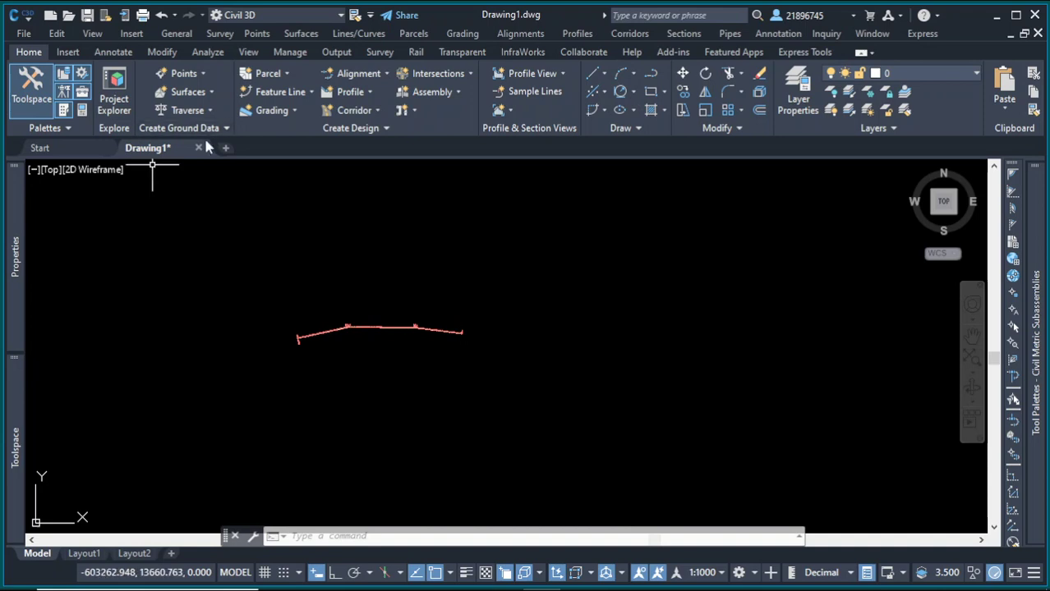
{"action": "left_click", "coordinate": [369, 93]}
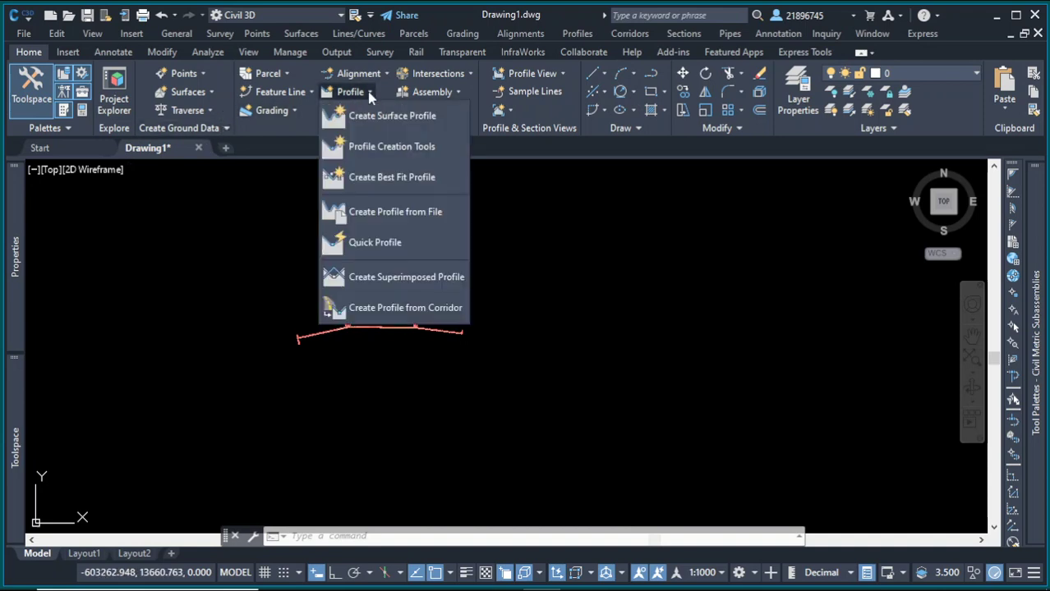
{"action": "left_click", "coordinate": [571, 277]}
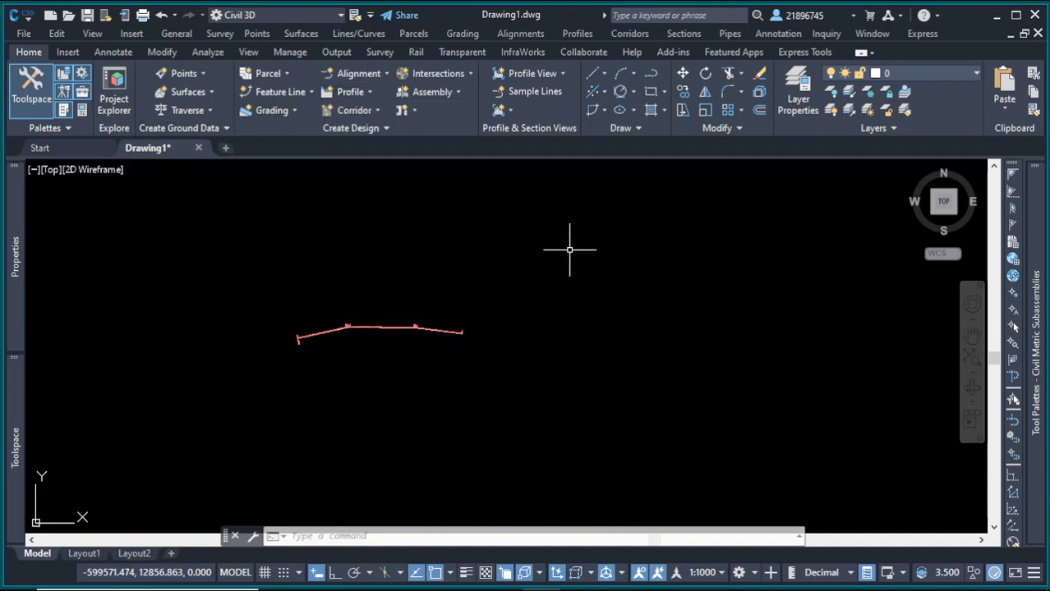
{"action": "left_click", "coordinate": [997, 16]}
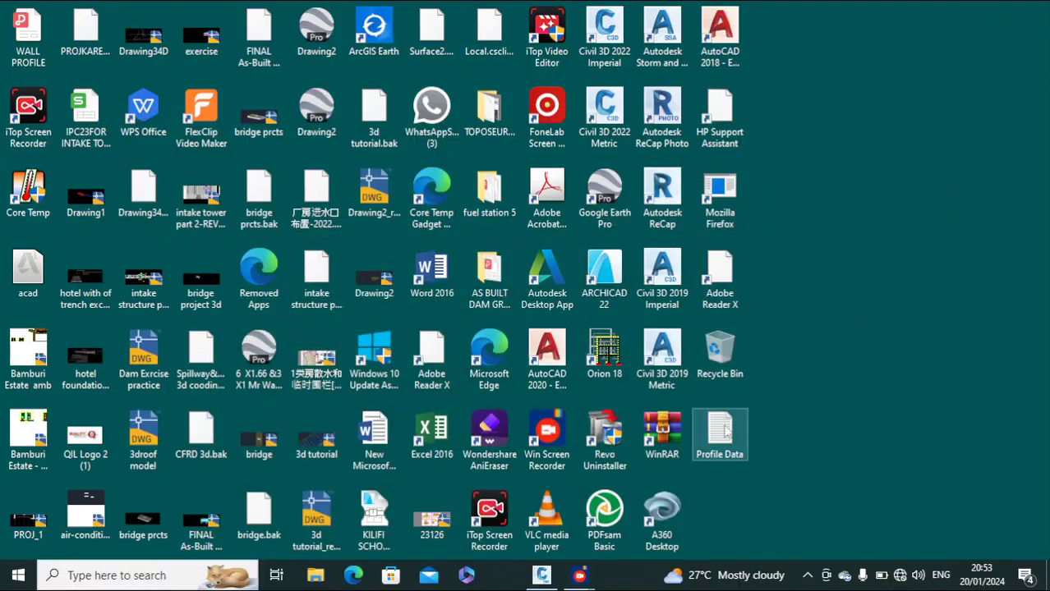
{"action": "left_click", "coordinate": [542, 577]}
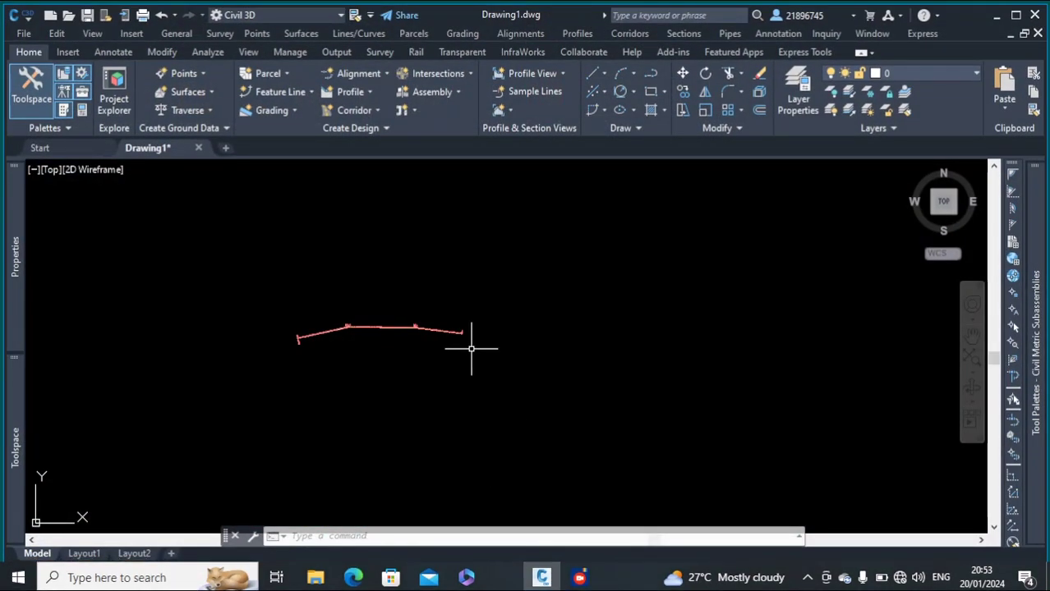
{"action": "left_click", "coordinate": [492, 216]}
{"action": "scroll", "coordinate": [327, 330], "scroll_direction": "up", "scroll_amount": 4}
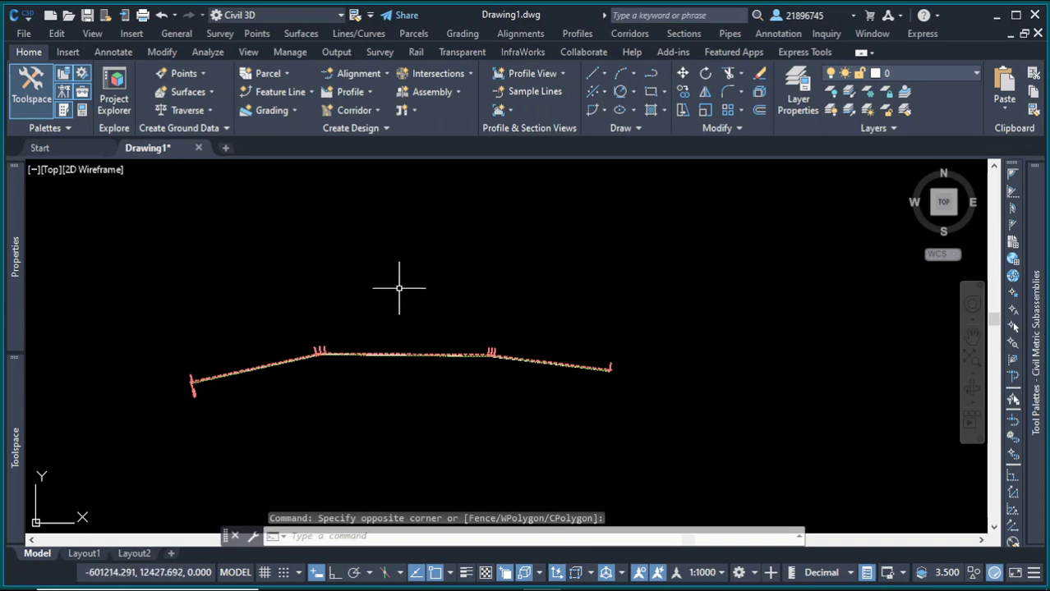
Start Create Profile from File and load the Profile Data text file from the Desktop
{"action": "left_click", "coordinate": [367, 95]}
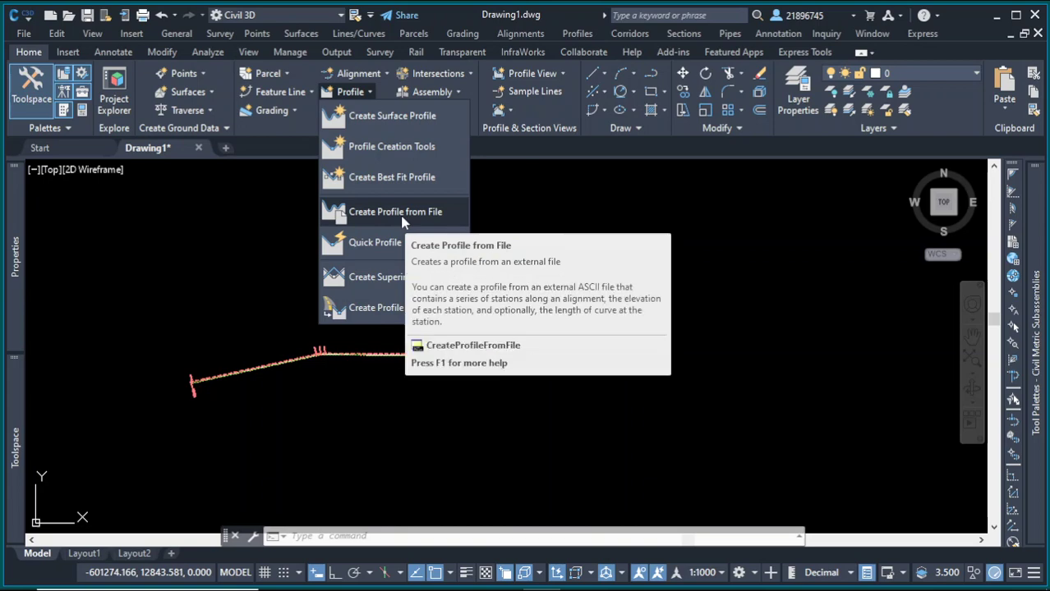
{"action": "left_click", "coordinate": [402, 218]}
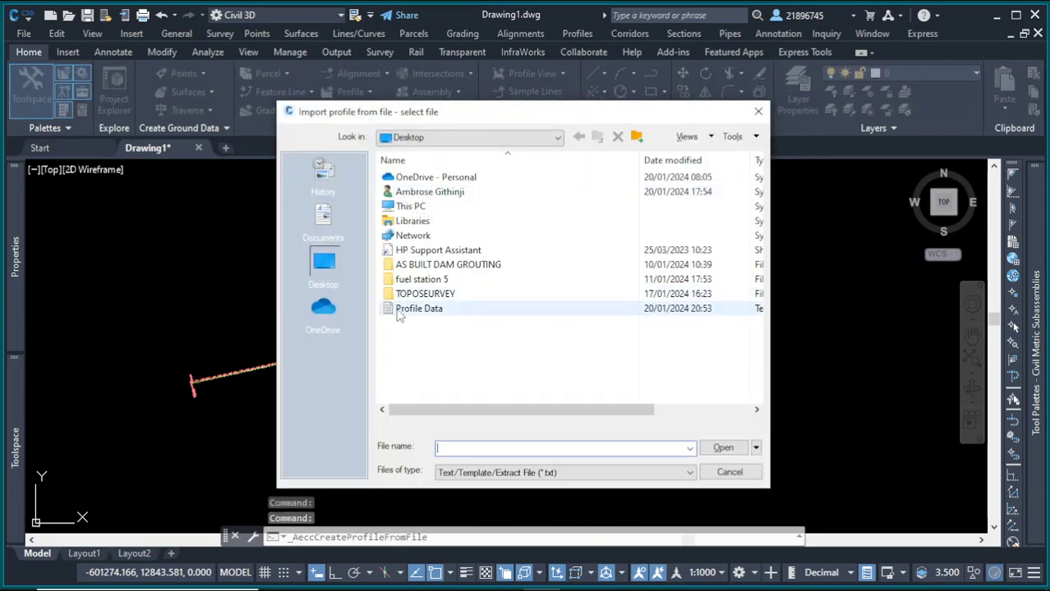
{"action": "left_click", "coordinate": [425, 311]}
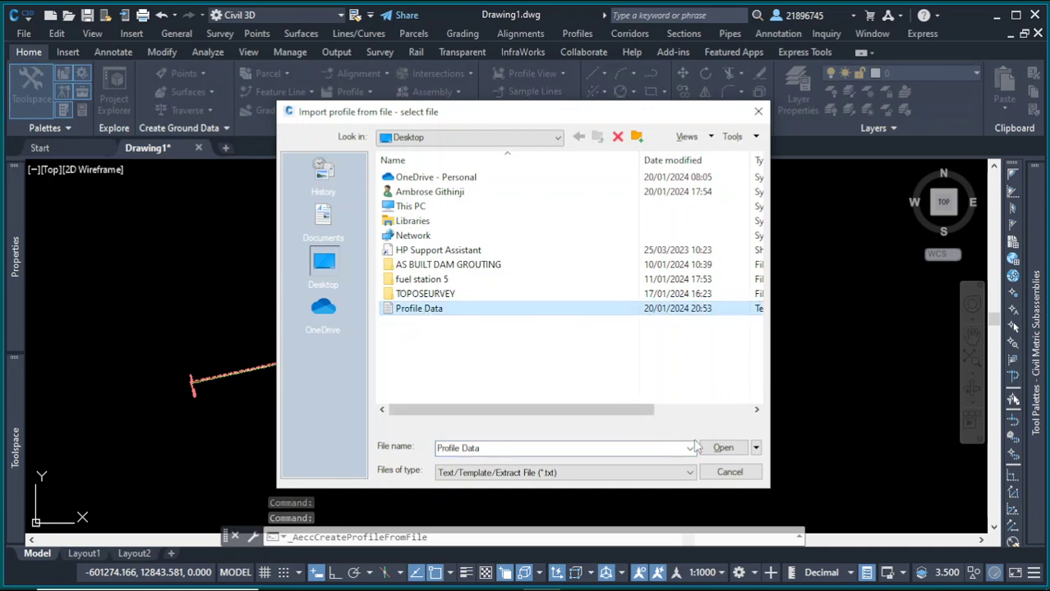
{"action": "left_click", "coordinate": [721, 447]}
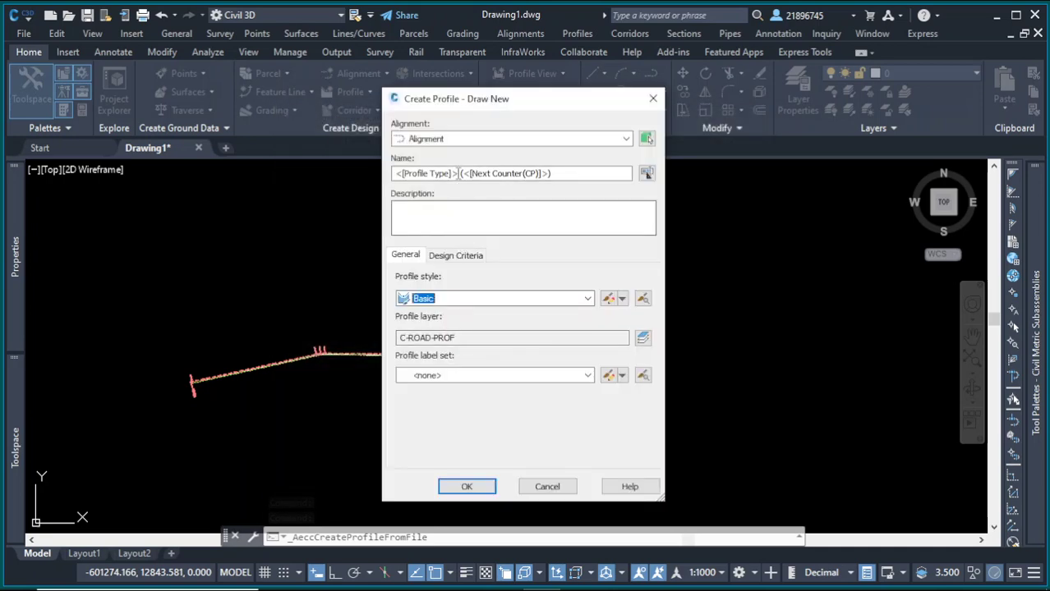
Name the imported profile Existing Ground Profile, assign the Complete Label Set, and create it on the alignment
{"action": "left_click_drag", "start_coordinate": [566, 175], "coordinate": [366, 185]}
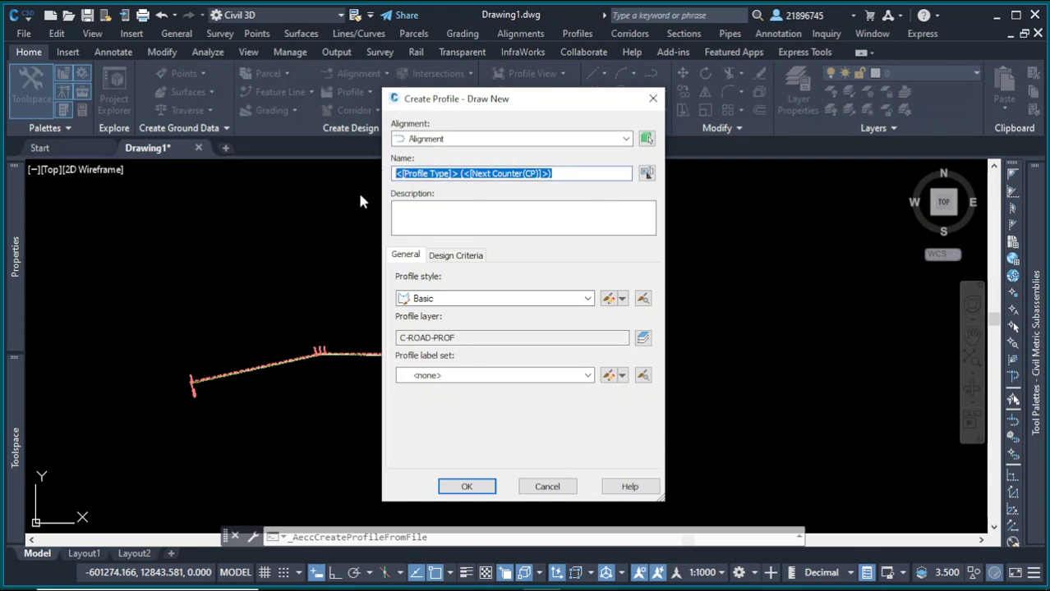
{"action": "type", "text": "Existing Ground Profile"}
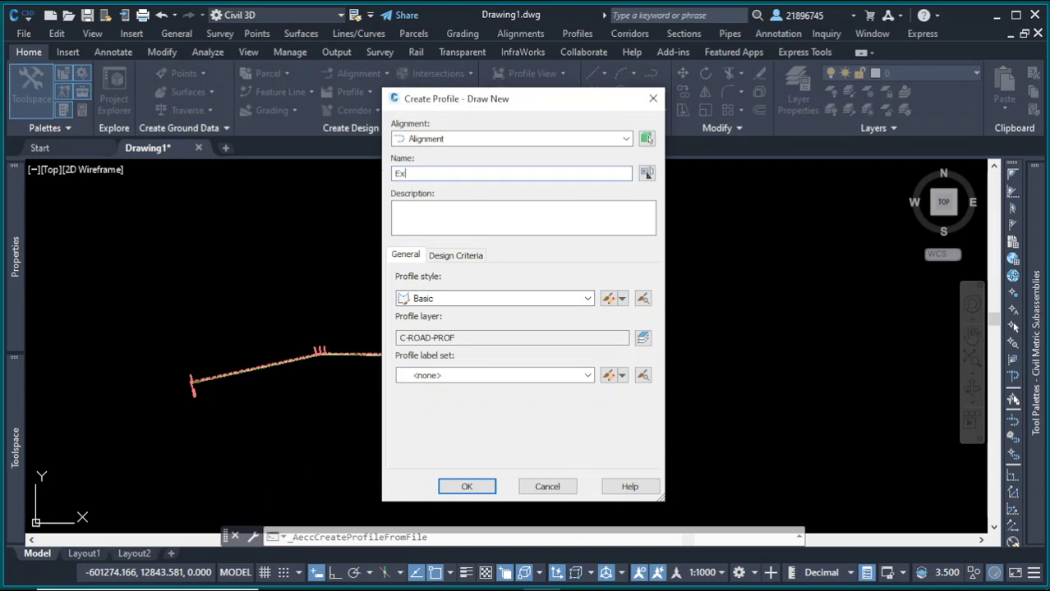
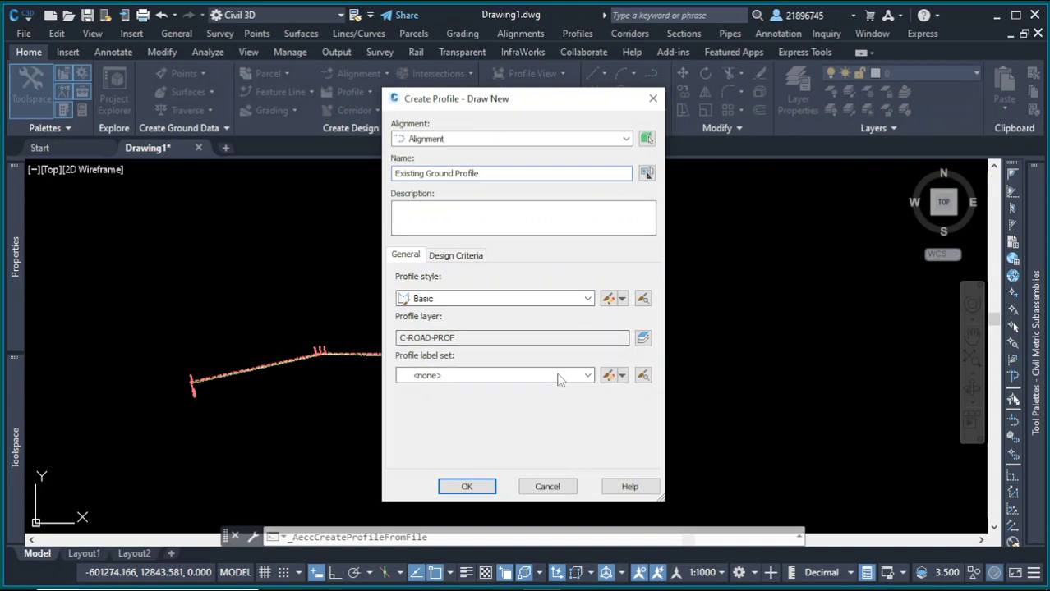
{"action": "left_click", "coordinate": [587, 377]}
{"action": "left_click", "coordinate": [462, 413]}
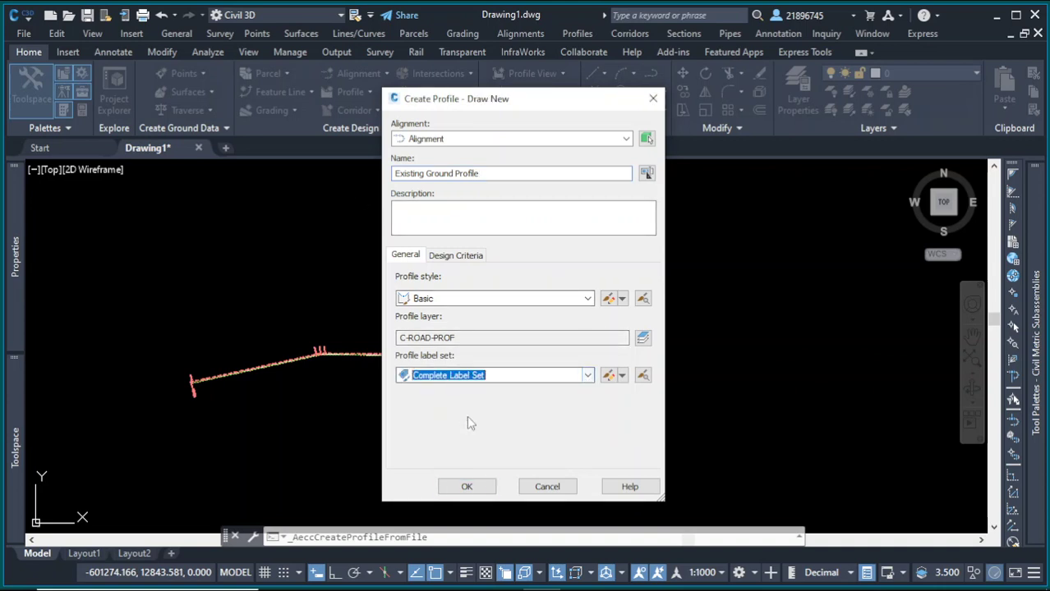
{"action": "left_click", "coordinate": [478, 488]}
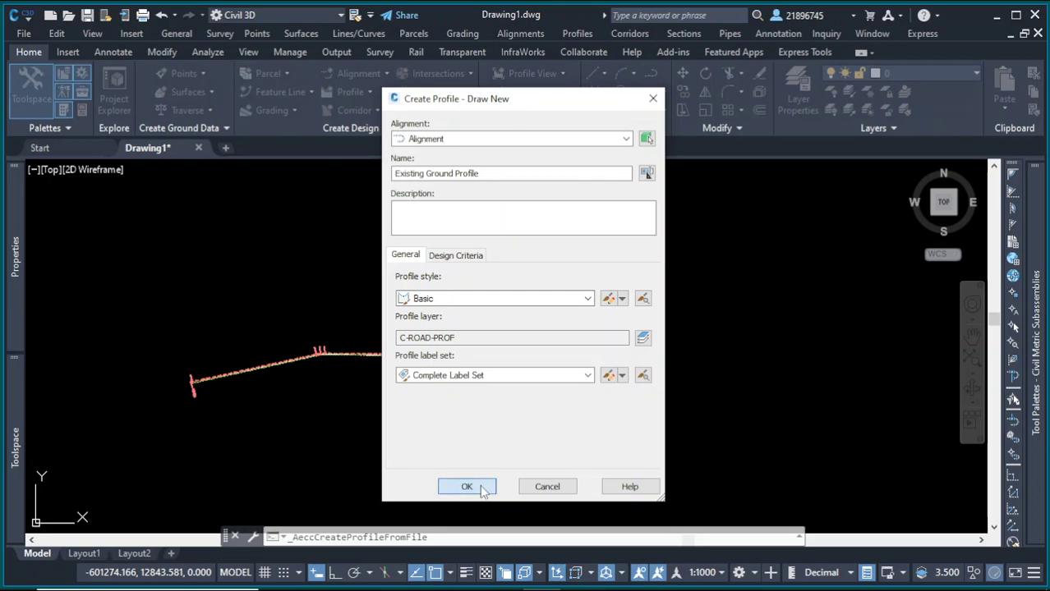
Examine the alignment in the drawing and look up its profiles under Centerline Alignments in the Toolspace Prospector
{"action": "scroll", "coordinate": [274, 345], "scroll_direction": "up", "scroll_amount": 3}
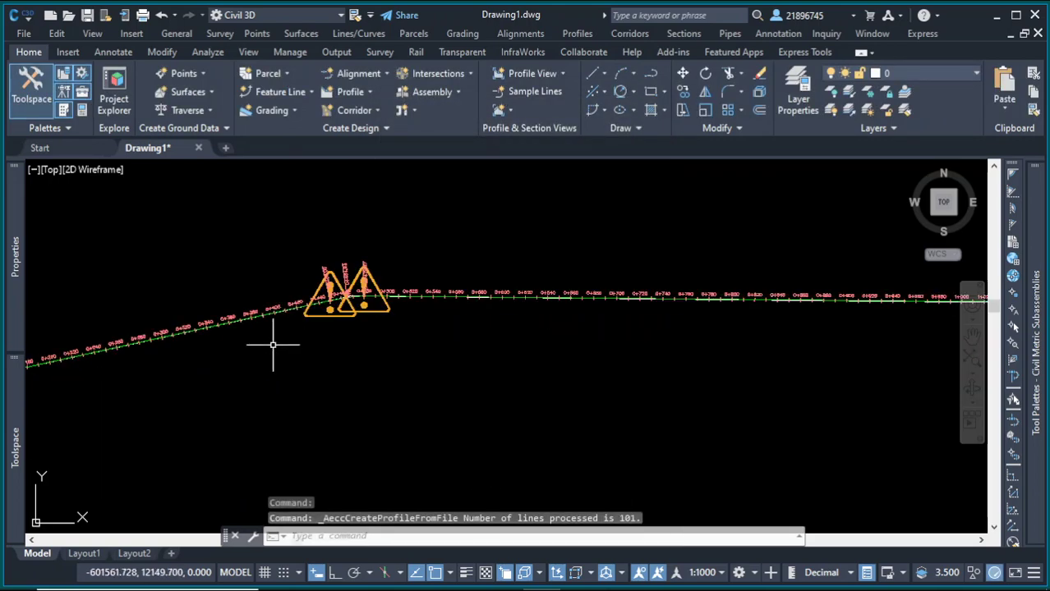
{"action": "scroll", "coordinate": [425, 327], "scroll_direction": "down", "scroll_amount": 4}
{"action": "mouse_move", "coordinate": [11, 304]}
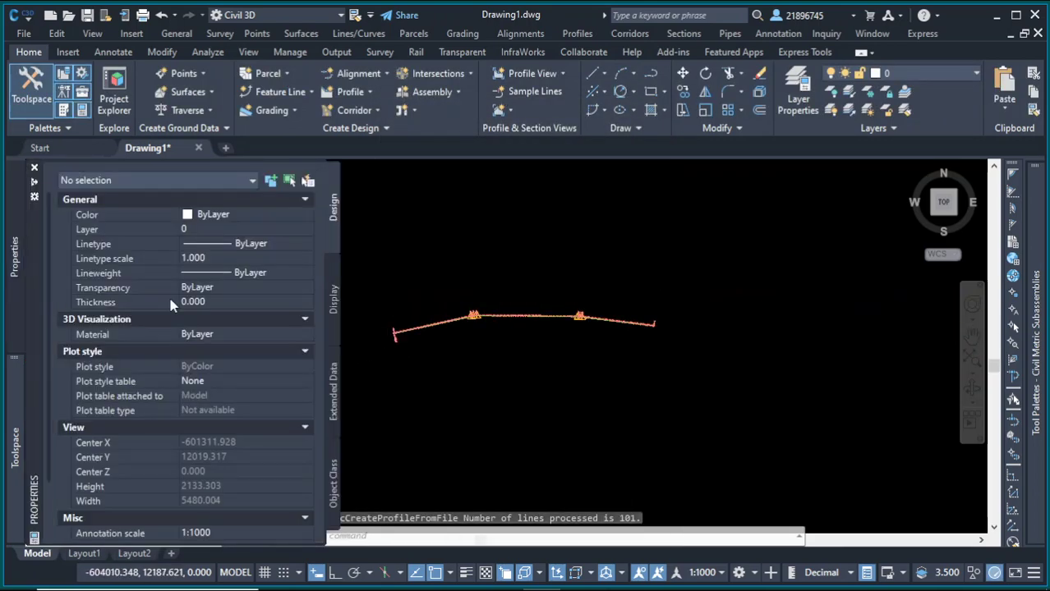
{"action": "left_click", "coordinate": [427, 243]}
{"action": "scroll", "coordinate": [493, 324], "scroll_direction": "up", "scroll_amount": 5}
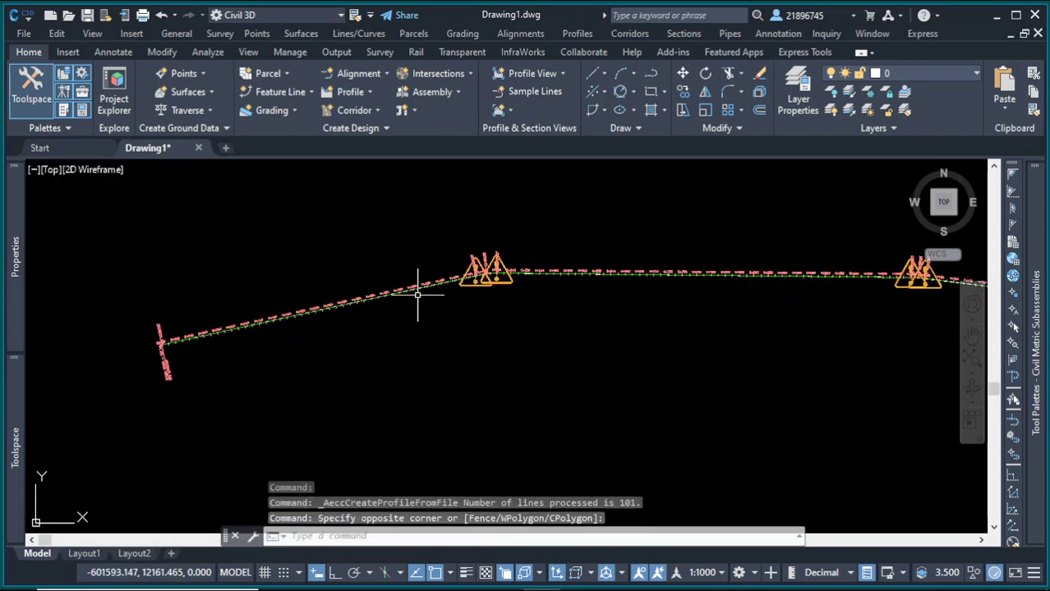
{"action": "scroll", "coordinate": [460, 304], "scroll_direction": "down", "scroll_amount": 4}
{"action": "mouse_move", "coordinate": [11, 387]}
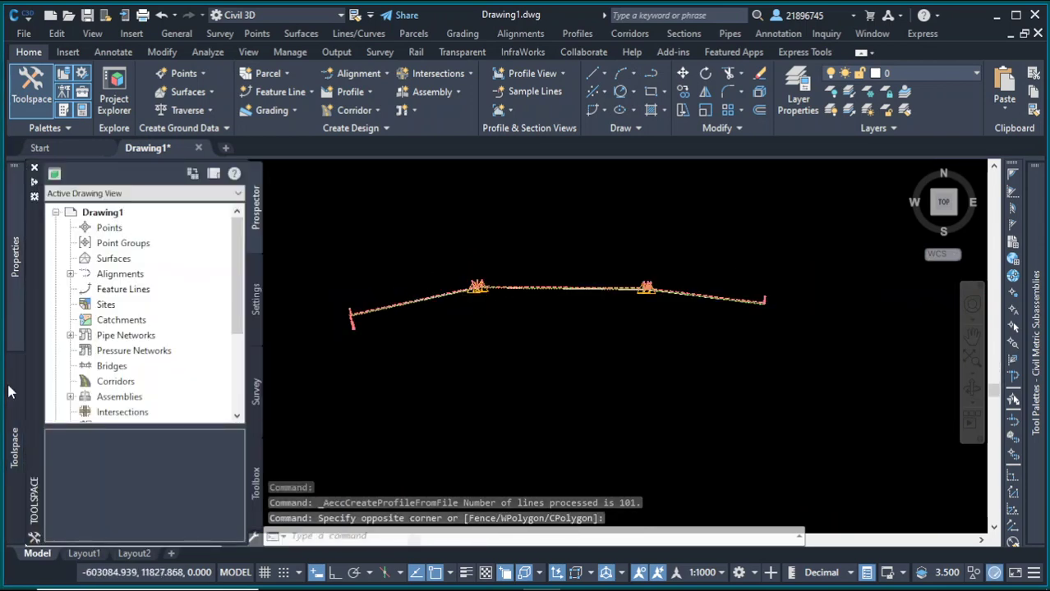
{"action": "left_click", "coordinate": [70, 273]}
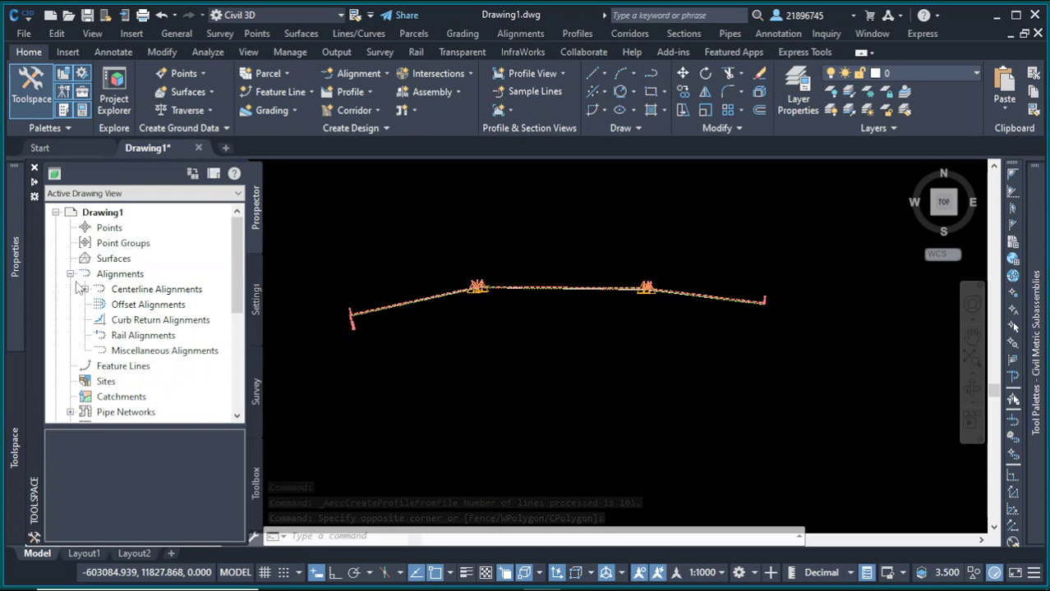
{"action": "left_click", "coordinate": [84, 289]}
{"action": "left_click", "coordinate": [99, 304]}
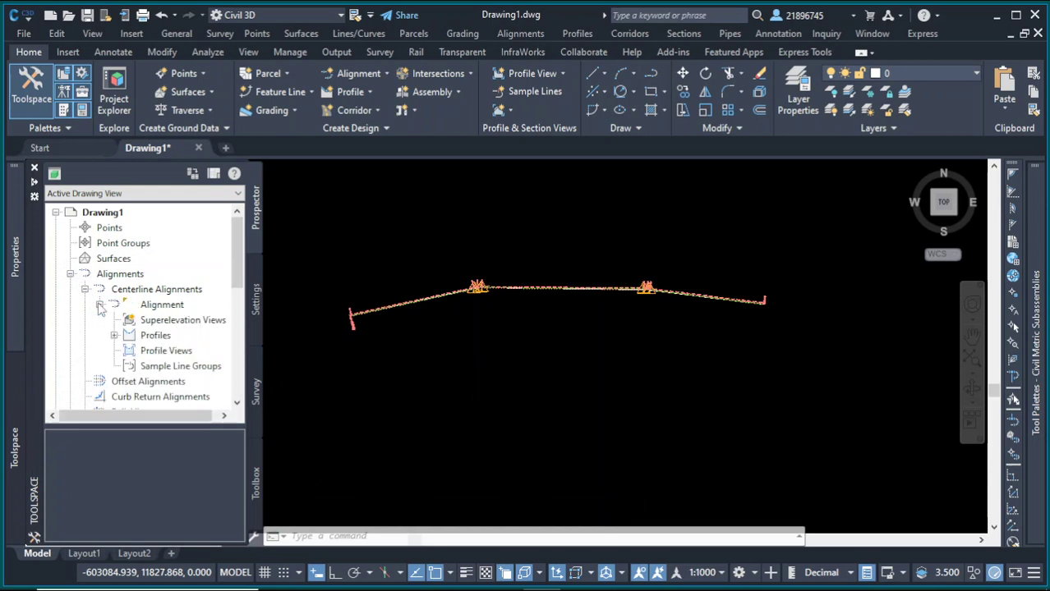
{"action": "left_click", "coordinate": [115, 335]}
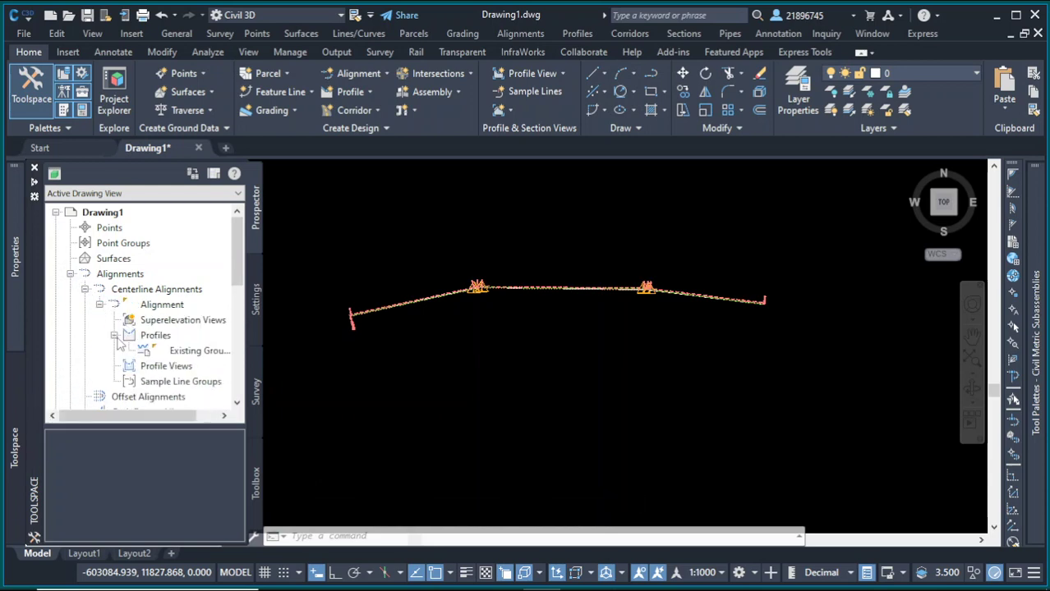
{"action": "left_click", "coordinate": [200, 353]}
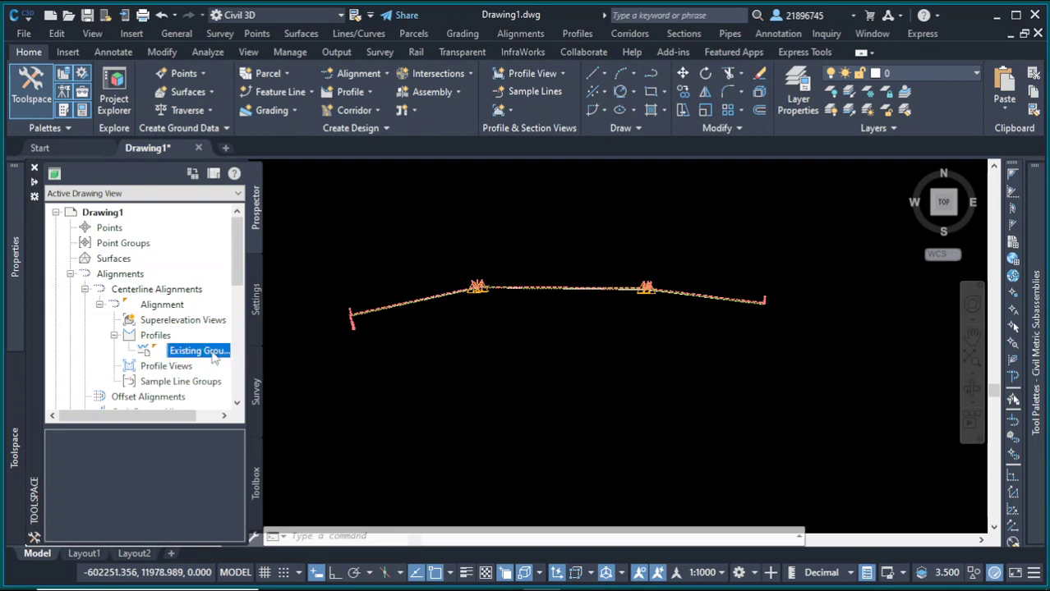
{"action": "left_click", "coordinate": [497, 216]}
{"action": "left_click", "coordinate": [467, 217]}
{"action": "scroll", "coordinate": [517, 278], "scroll_direction": "down", "scroll_amount": 4}
{"action": "scroll", "coordinate": [607, 267], "scroll_direction": "up", "scroll_amount": 4}
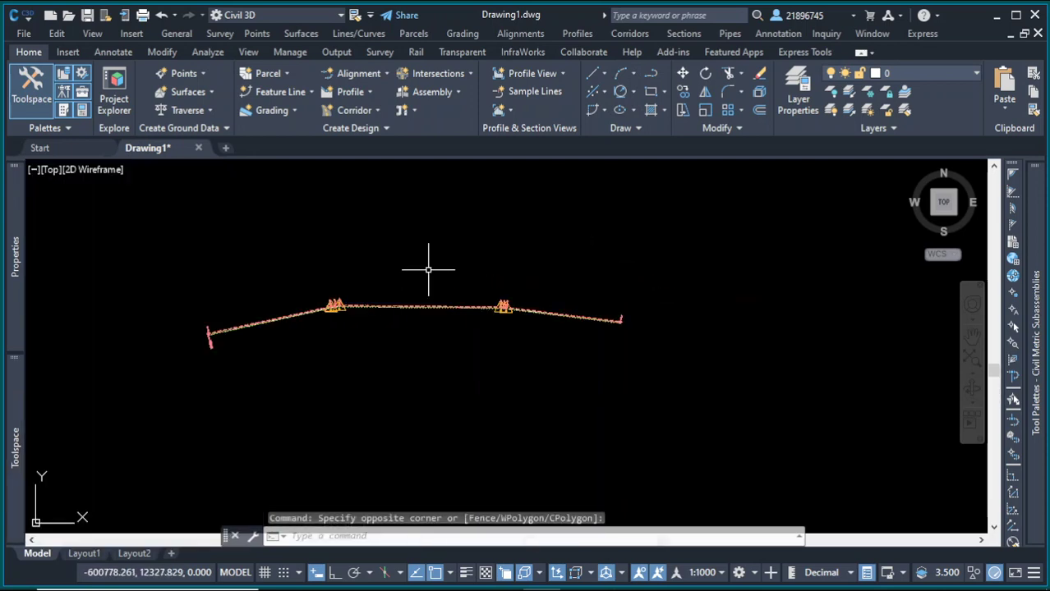
{"action": "scroll", "coordinate": [379, 375], "scroll_direction": "down", "scroll_amount": 4}
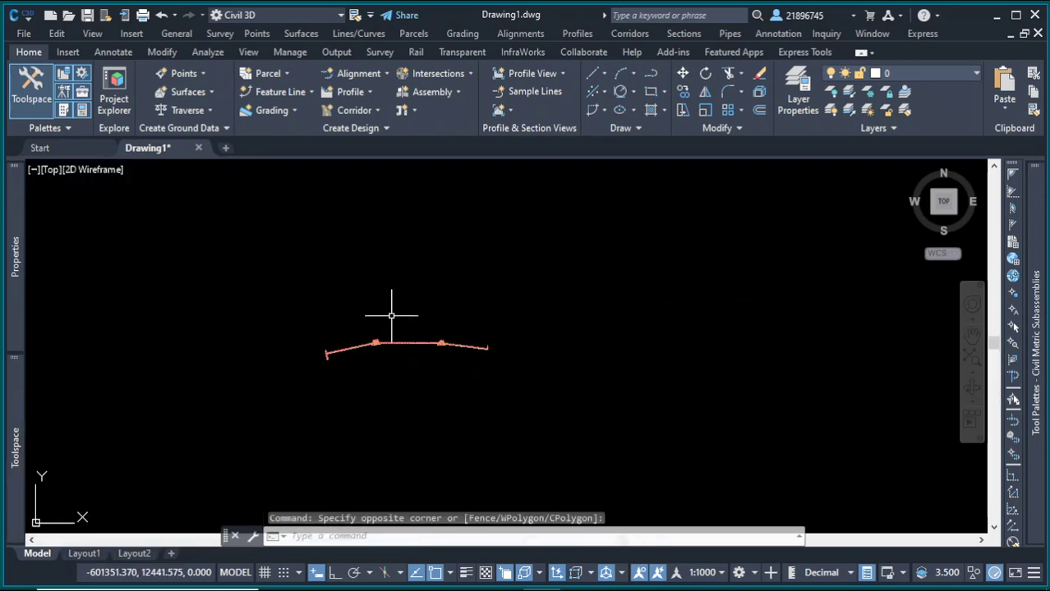
{"action": "left_click", "coordinate": [344, 296]}
{"action": "left_click", "coordinate": [305, 246]}
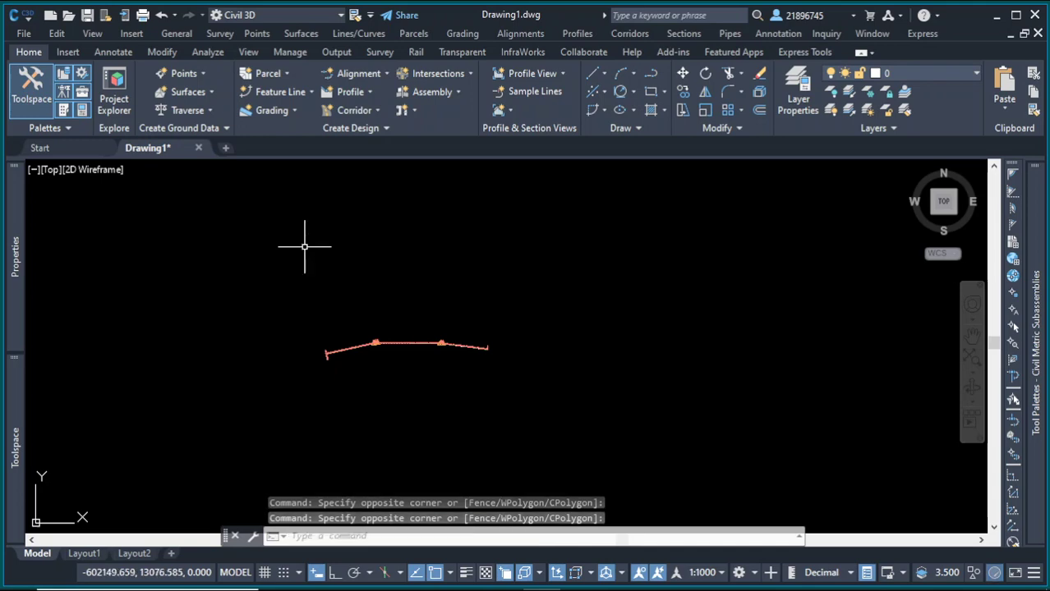
Open Create Profile from Surface for the alignment and start drawing its Existing Ground Profile in a profile view
{"action": "left_click", "coordinate": [370, 94]}
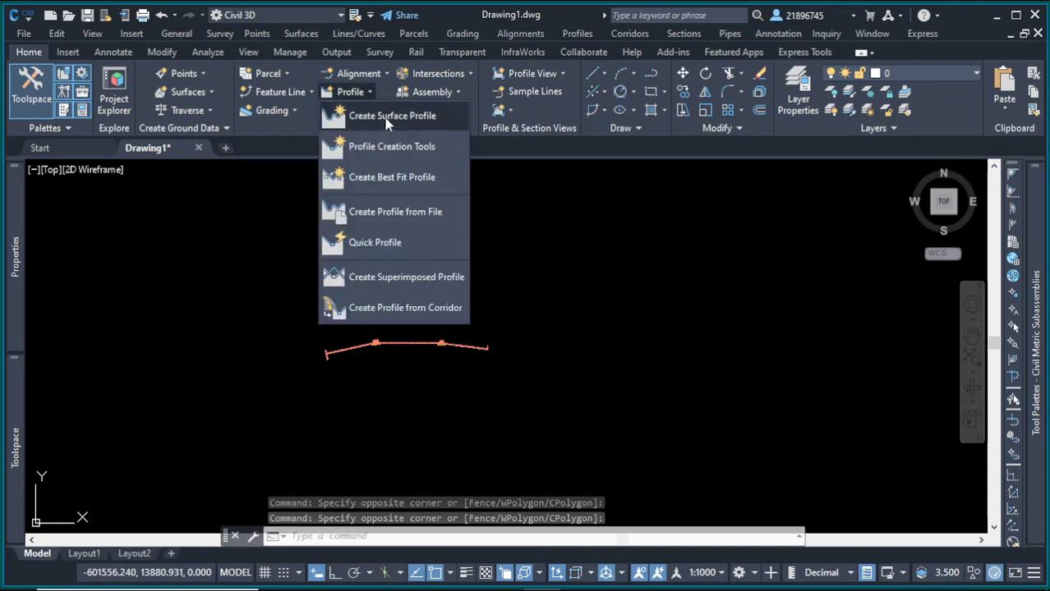
{"action": "left_click", "coordinate": [387, 110]}
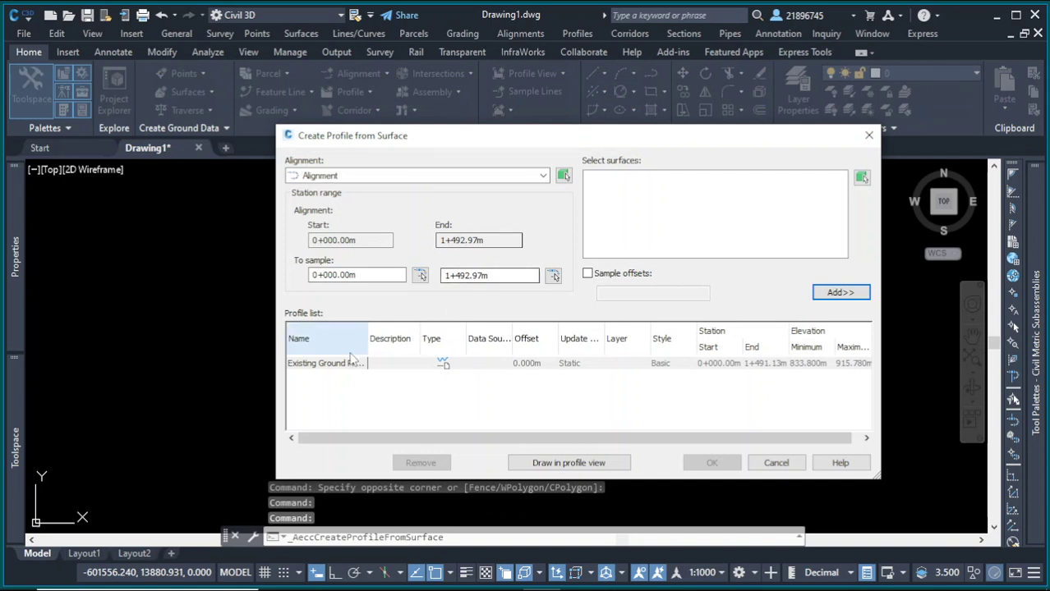
{"action": "left_click", "coordinate": [369, 364]}
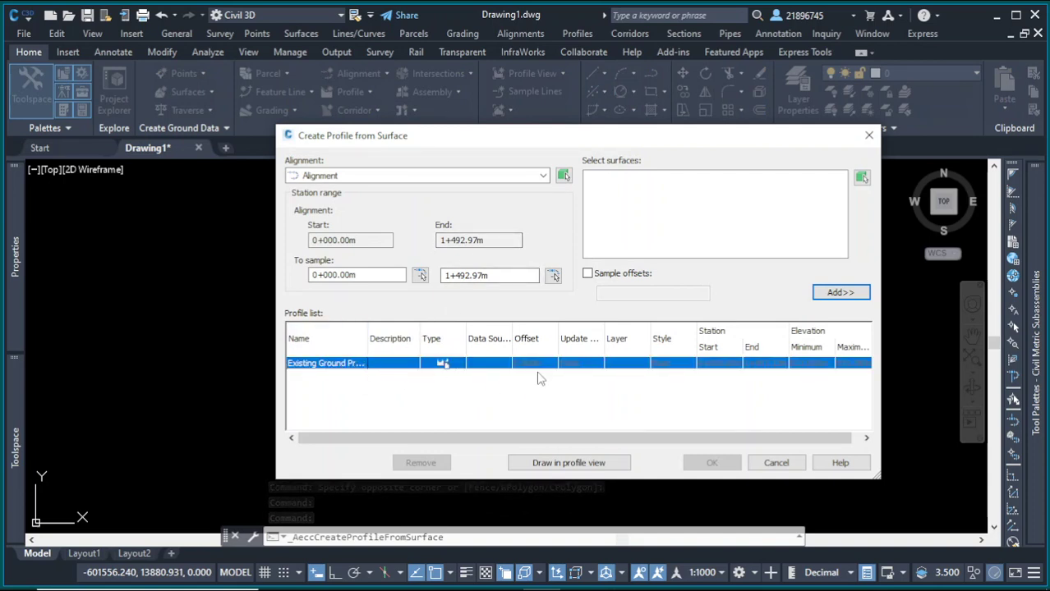
{"action": "left_click", "coordinate": [543, 178]}
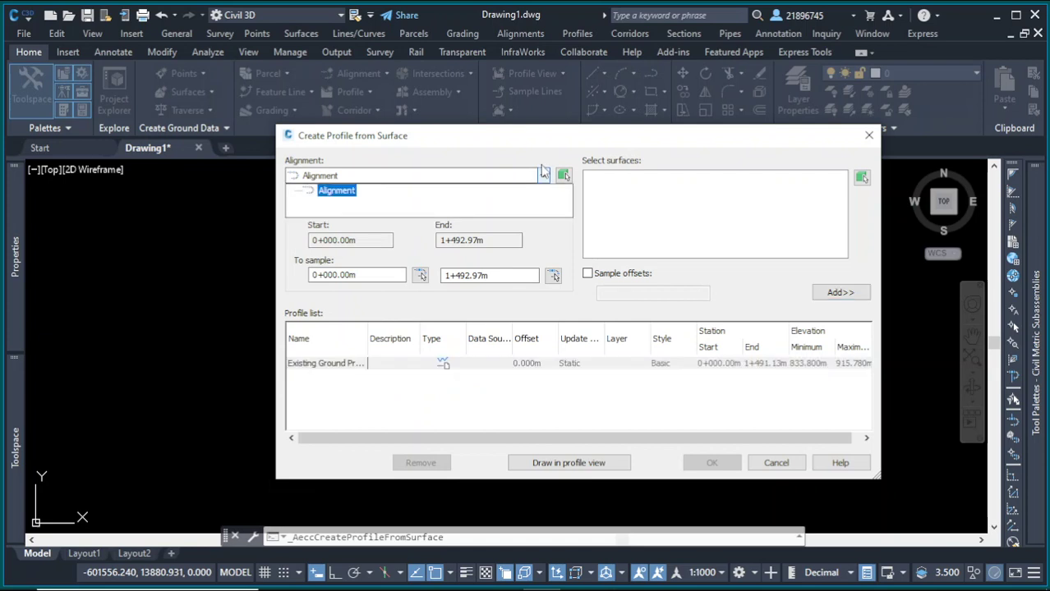
{"action": "left_click", "coordinate": [542, 152]}
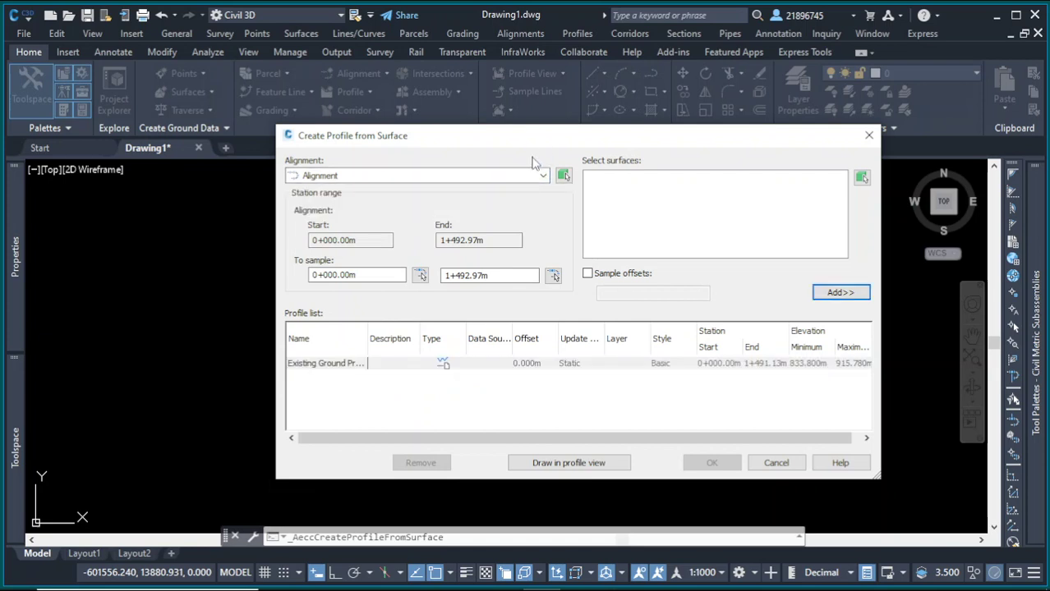
{"action": "left_click", "coordinate": [563, 465]}
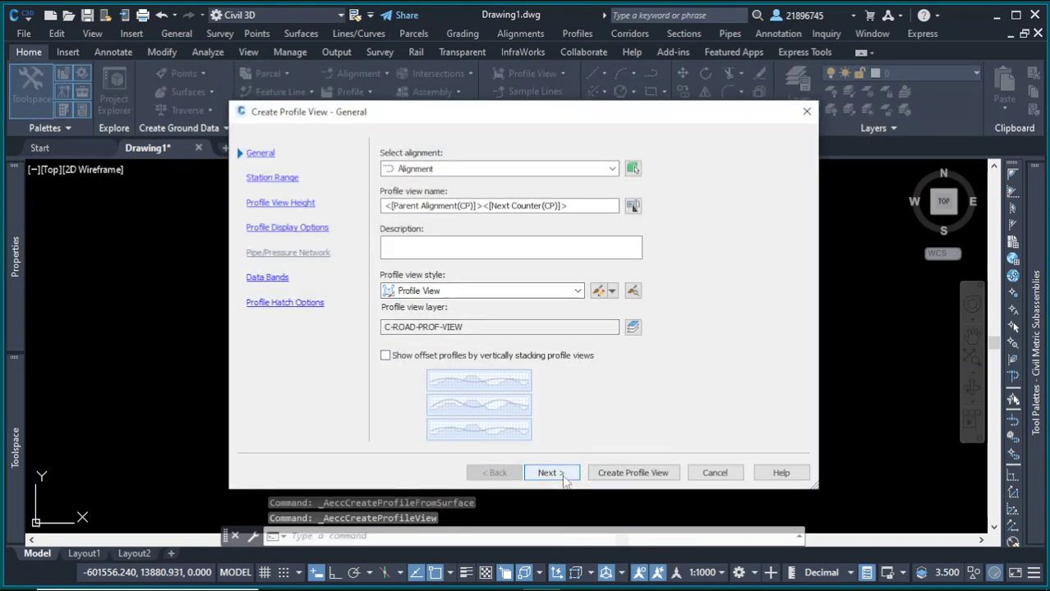
Create the profile view with the default station range, height and EG-FG Elevations and Stations bands, placing its origin above the alignment
{"action": "left_click", "coordinate": [548, 473]}
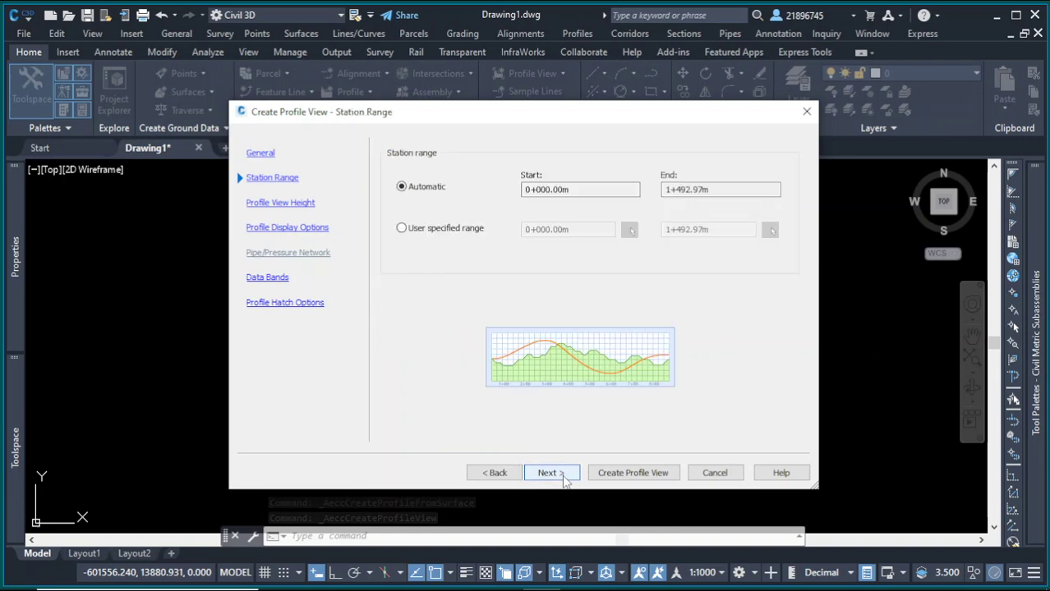
{"action": "left_click", "coordinate": [566, 479]}
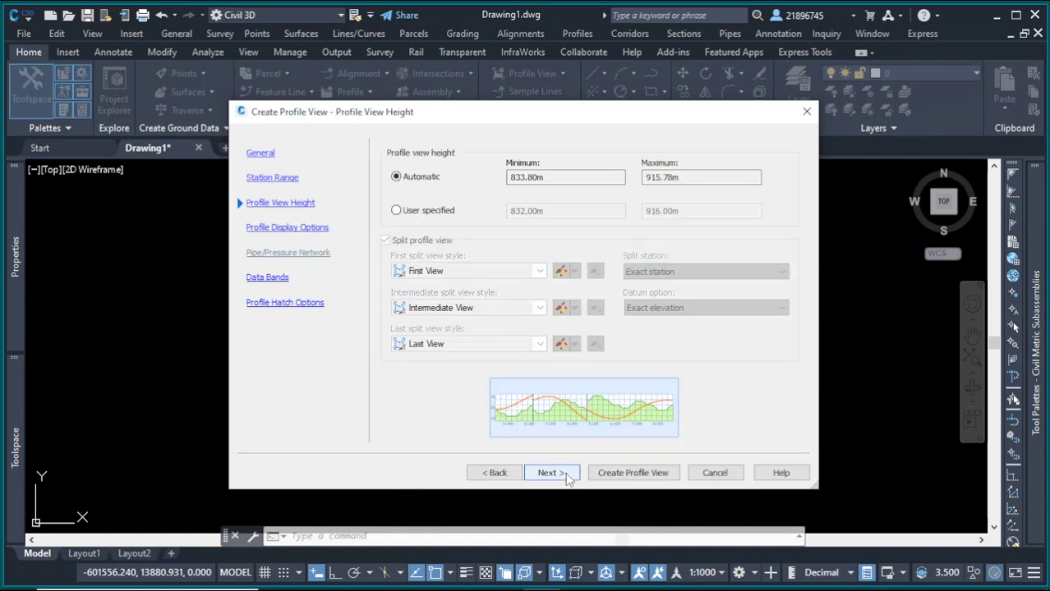
{"action": "left_click", "coordinate": [566, 479]}
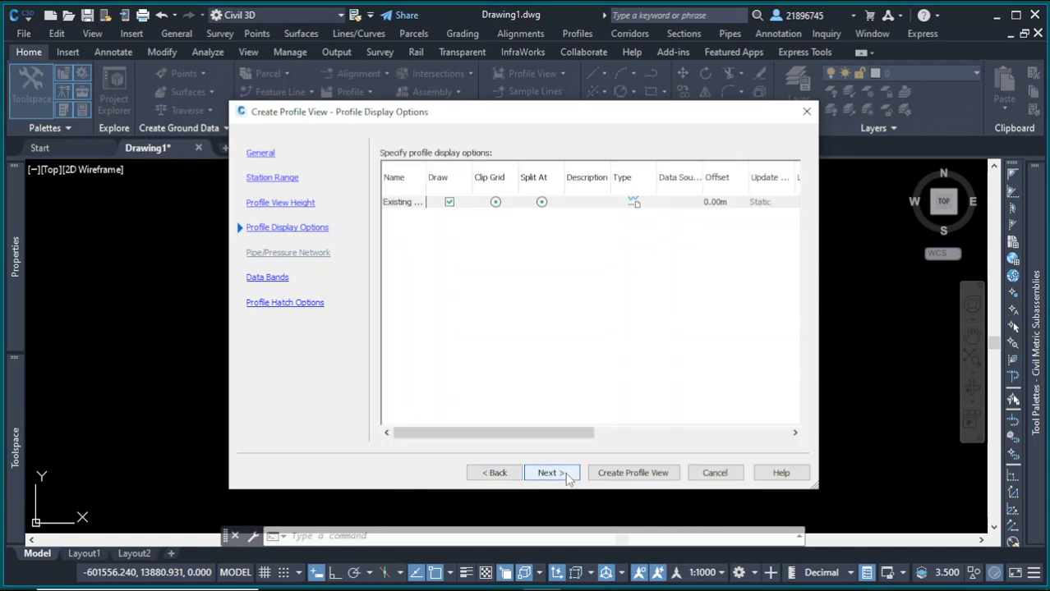
{"action": "left_click", "coordinate": [566, 479]}
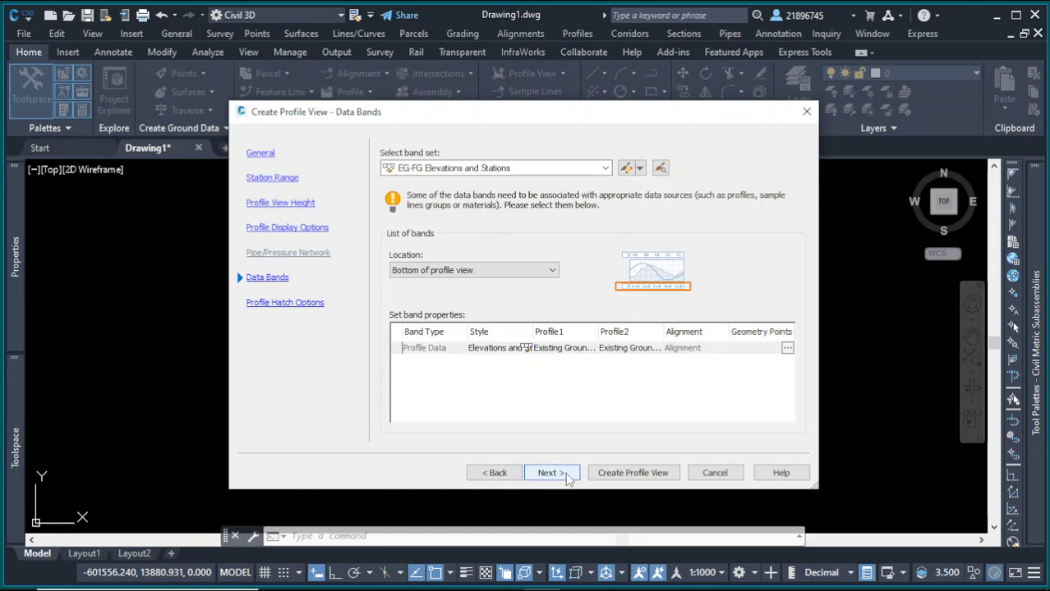
{"action": "left_click", "coordinate": [566, 479]}
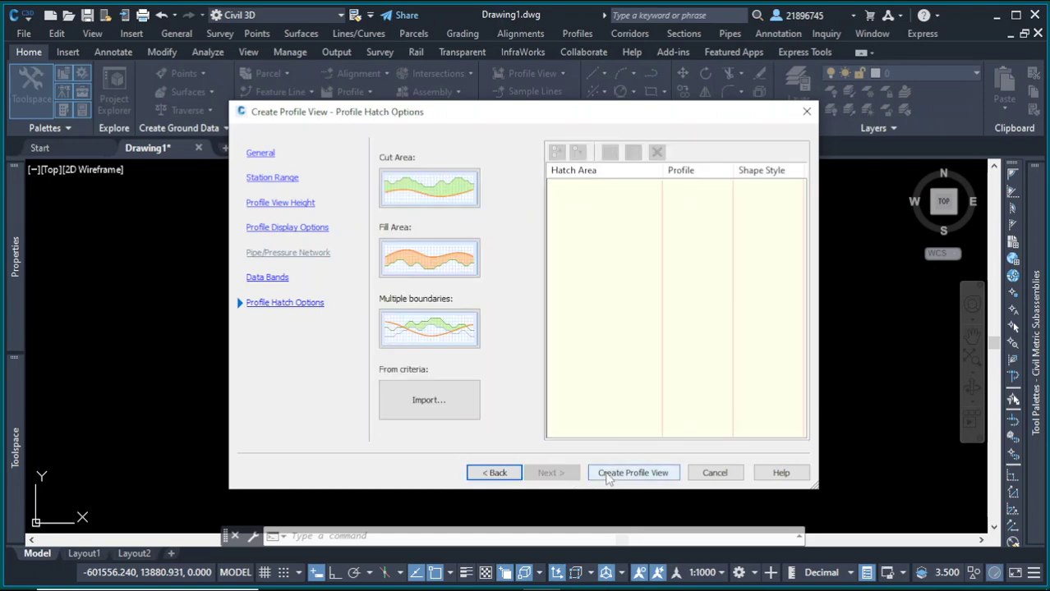
{"action": "left_click", "coordinate": [631, 473]}
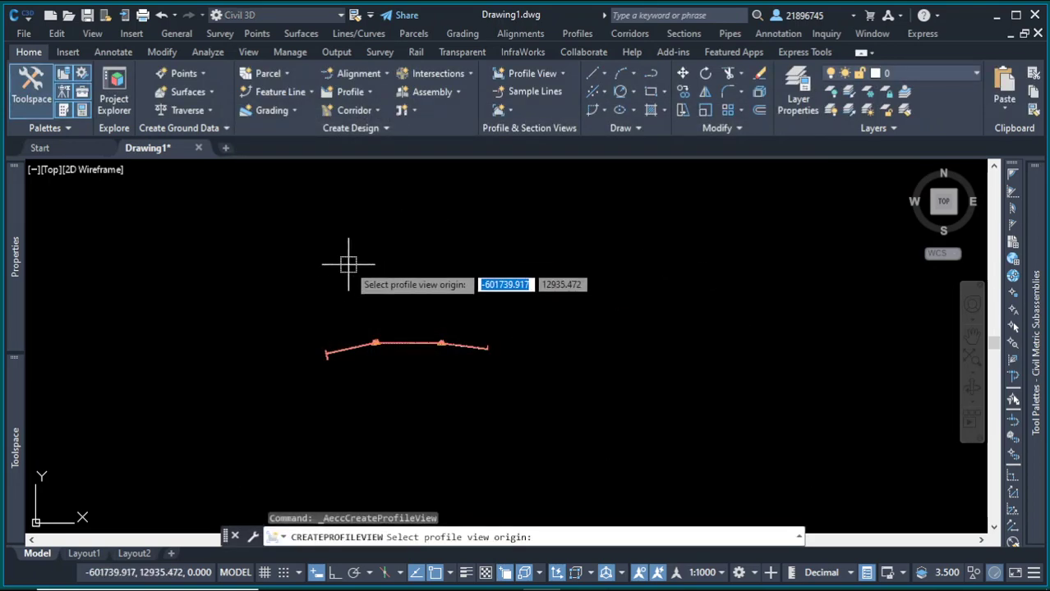
{"action": "left_click", "coordinate": [343, 276]}
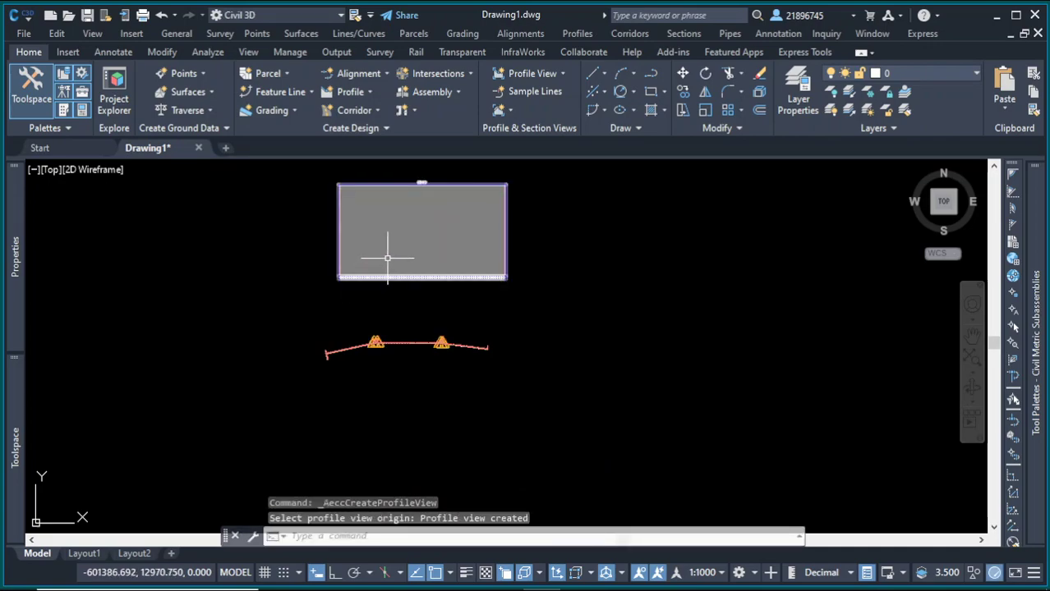
Examine the ground line, grid and data bands in the new profile view
{"action": "scroll", "coordinate": [390, 215], "scroll_direction": "up", "scroll_amount": 2}
{"action": "scroll", "coordinate": [410, 242], "scroll_direction": "up", "scroll_amount": 2}
{"action": "scroll", "coordinate": [410, 258], "scroll_direction": "down", "scroll_amount": 2}
{"action": "scroll", "coordinate": [544, 290], "scroll_direction": "up", "scroll_amount": 3}
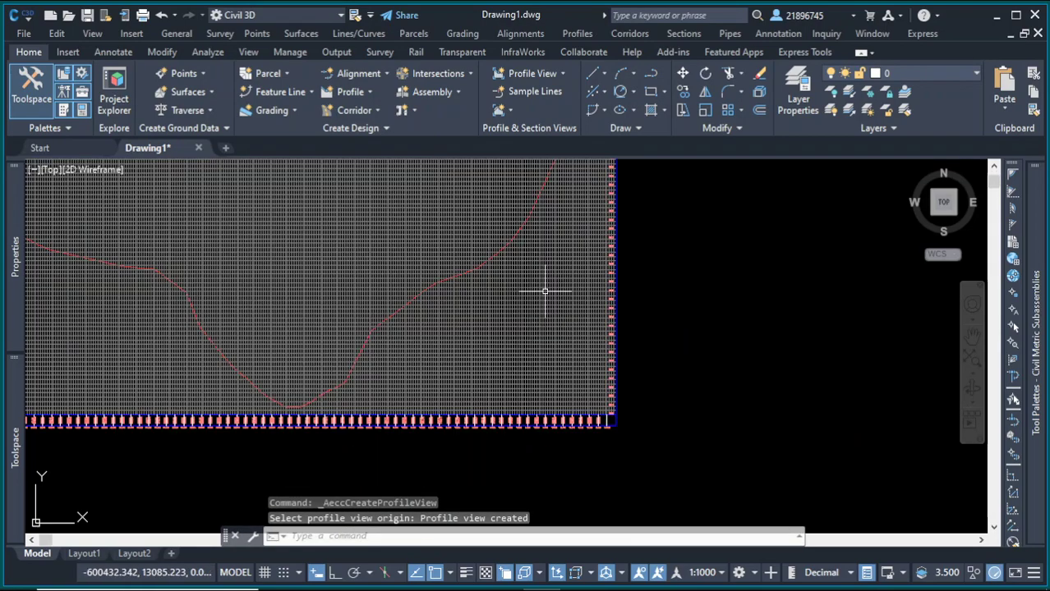
{"action": "scroll", "coordinate": [381, 342], "scroll_direction": "up", "scroll_amount": 5}
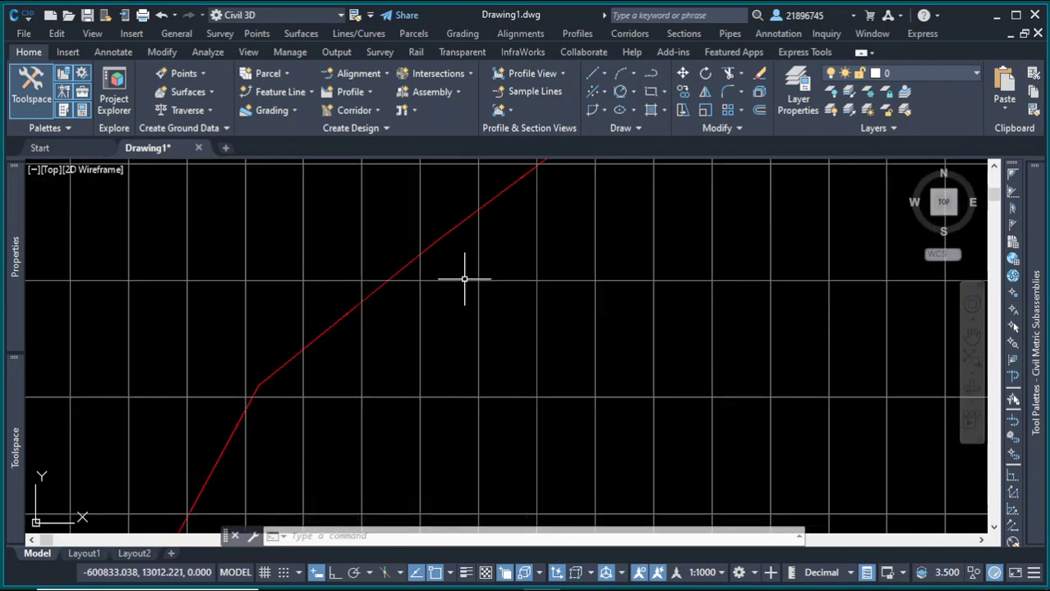
{"action": "scroll", "coordinate": [511, 332], "scroll_direction": "down", "scroll_amount": 2}
{"action": "scroll", "coordinate": [511, 332], "scroll_direction": "down", "scroll_amount": 4}
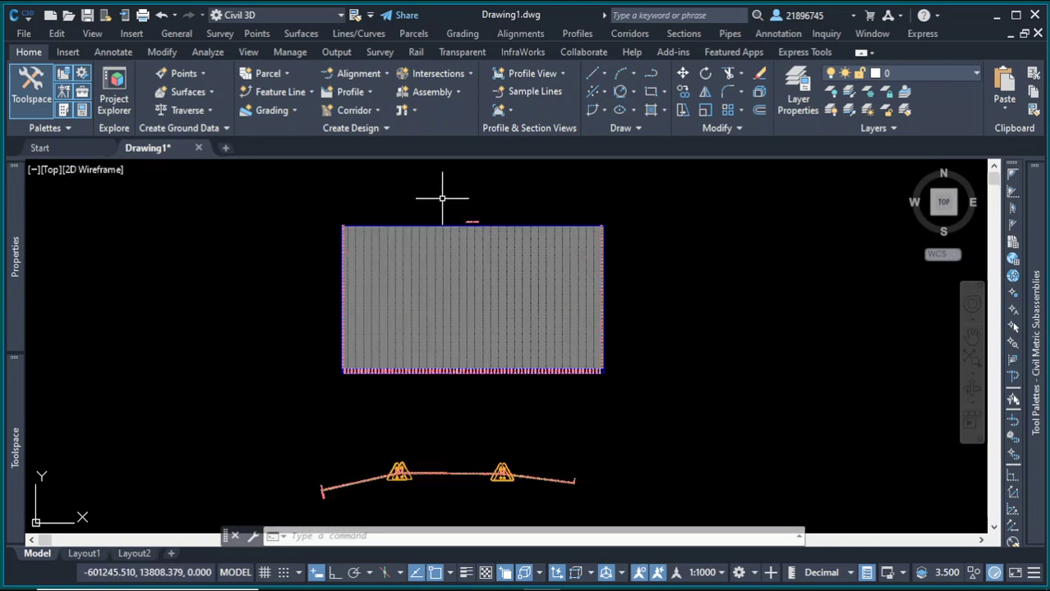
Edit the profile view style to clip the vertical and horizontal grids to the highest profiles and omit the grid in padding areas
{"action": "left_click", "coordinate": [409, 179]}
{"action": "left_click", "coordinate": [475, 226]}
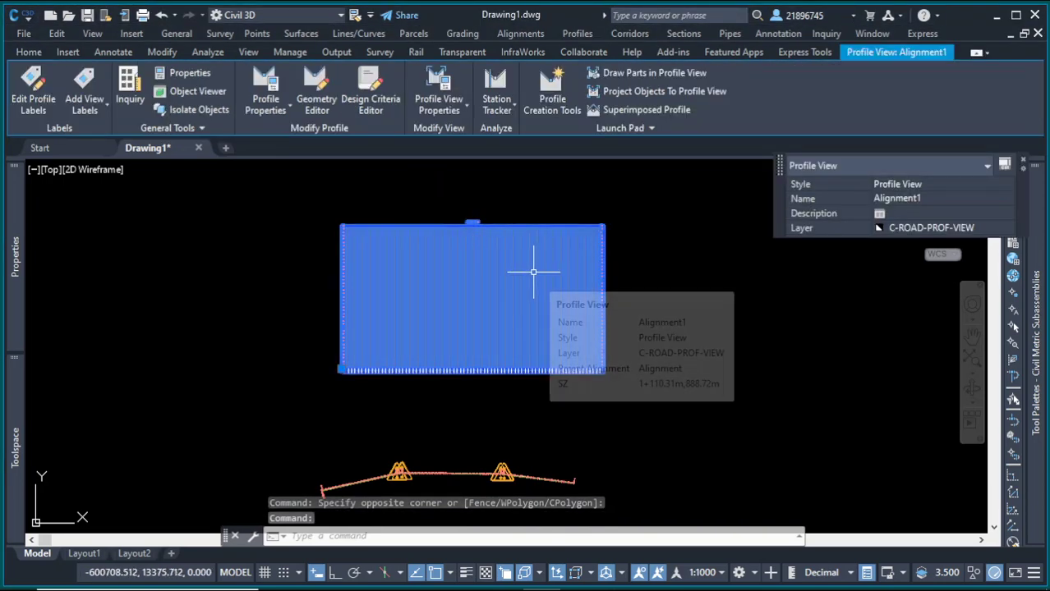
{"action": "right_click", "coordinate": [533, 272]}
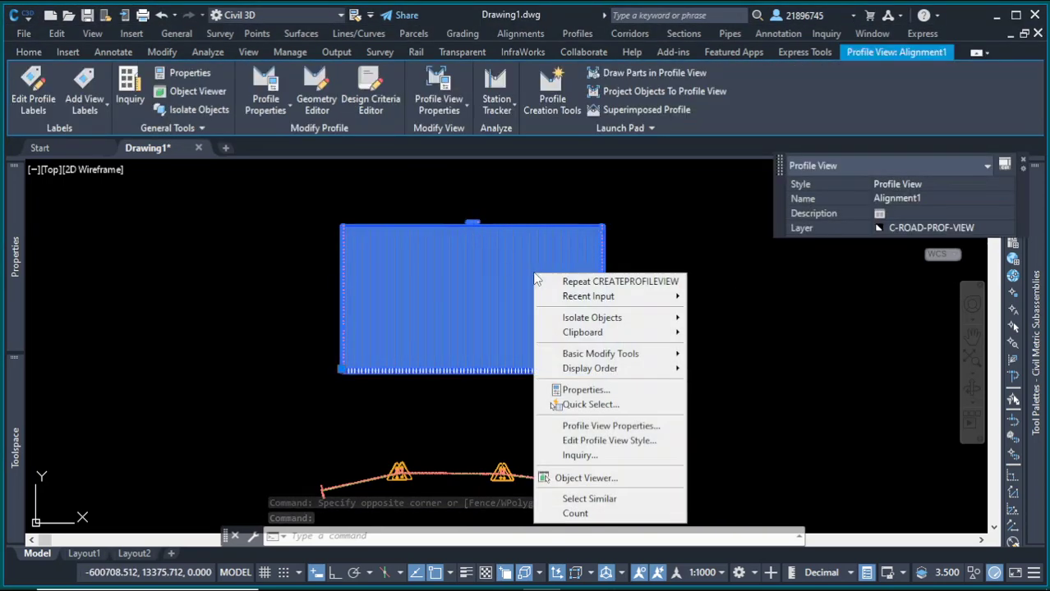
{"action": "left_click", "coordinate": [626, 441]}
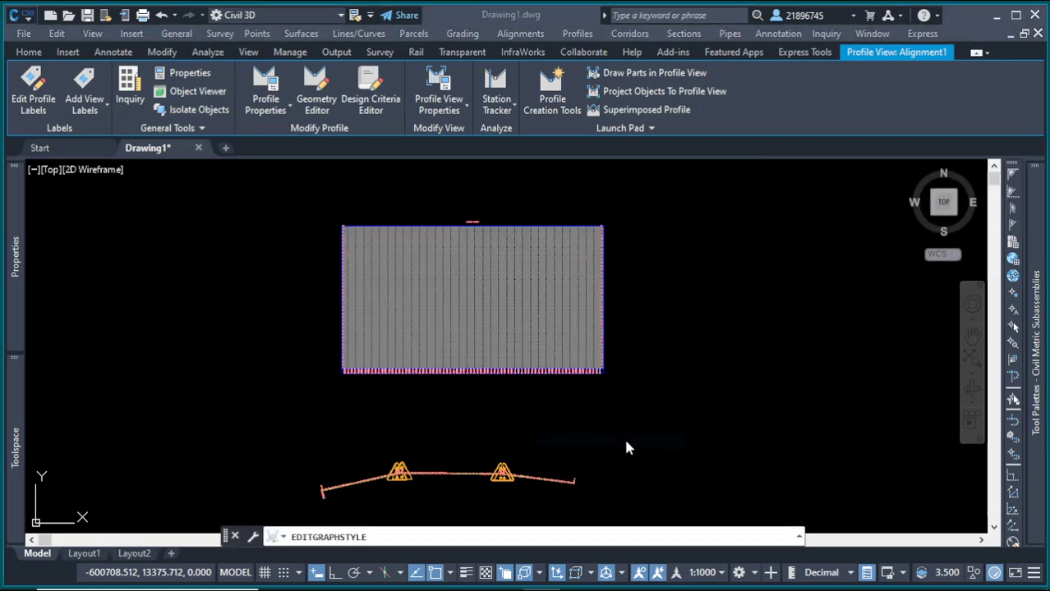
{"action": "left_click", "coordinate": [493, 289]}
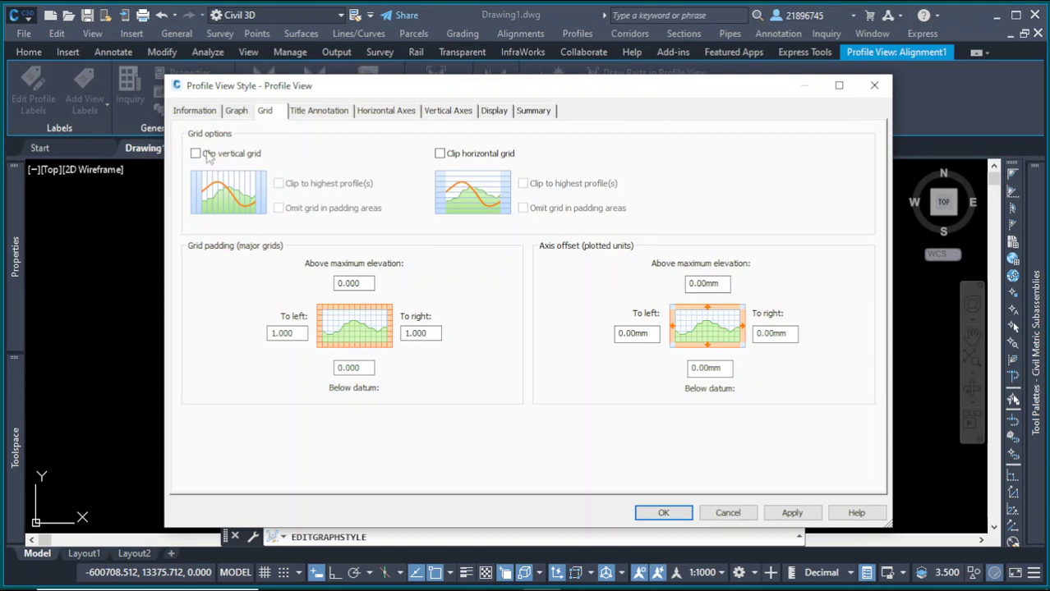
{"action": "left_click", "coordinate": [195, 153]}
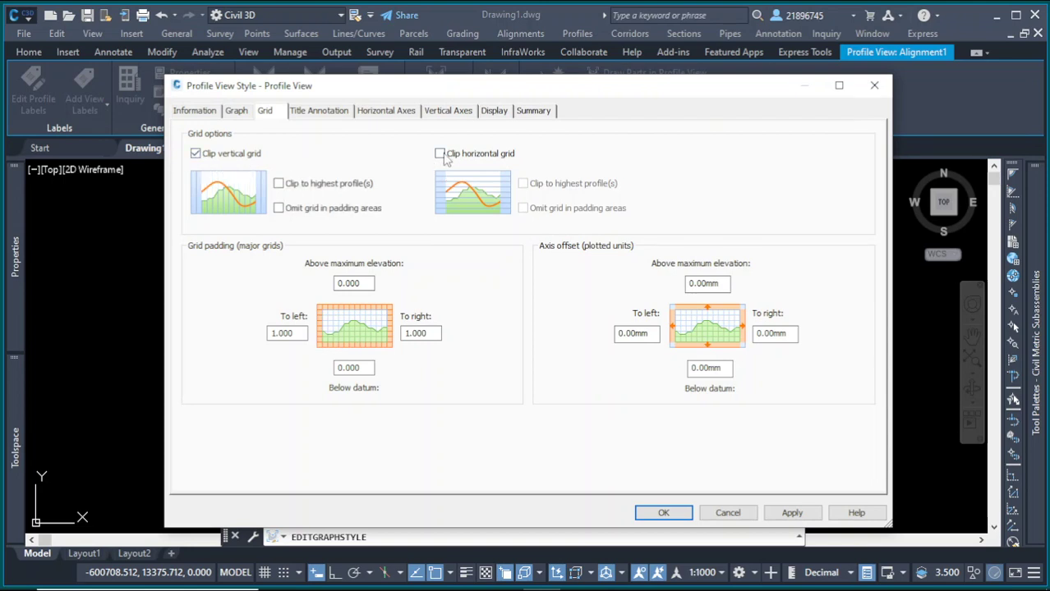
{"action": "left_click", "coordinate": [441, 155]}
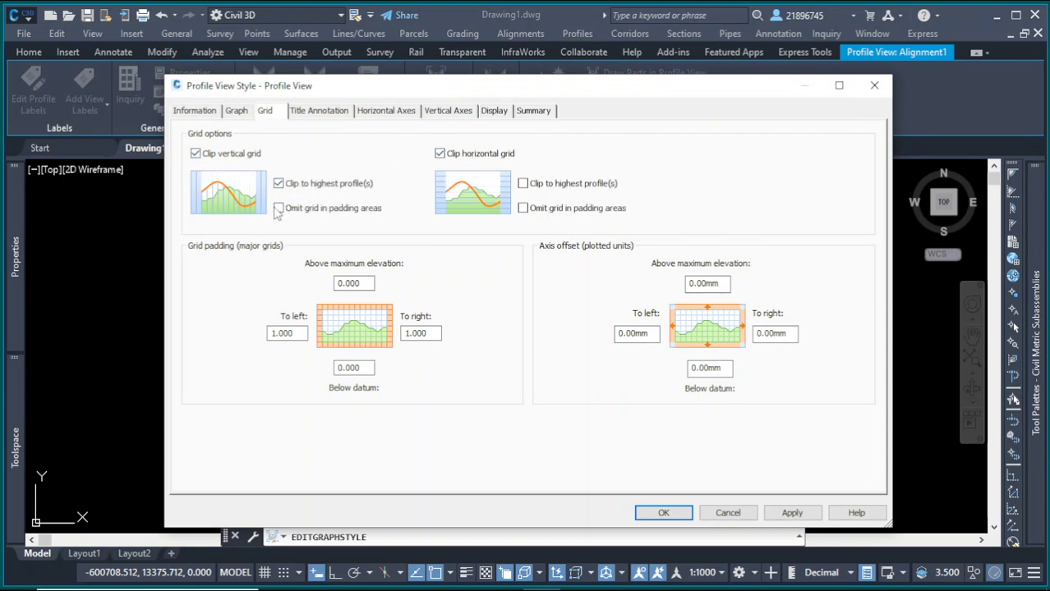
{"action": "left_click", "coordinate": [278, 208]}
{"action": "left_click", "coordinate": [792, 513]}
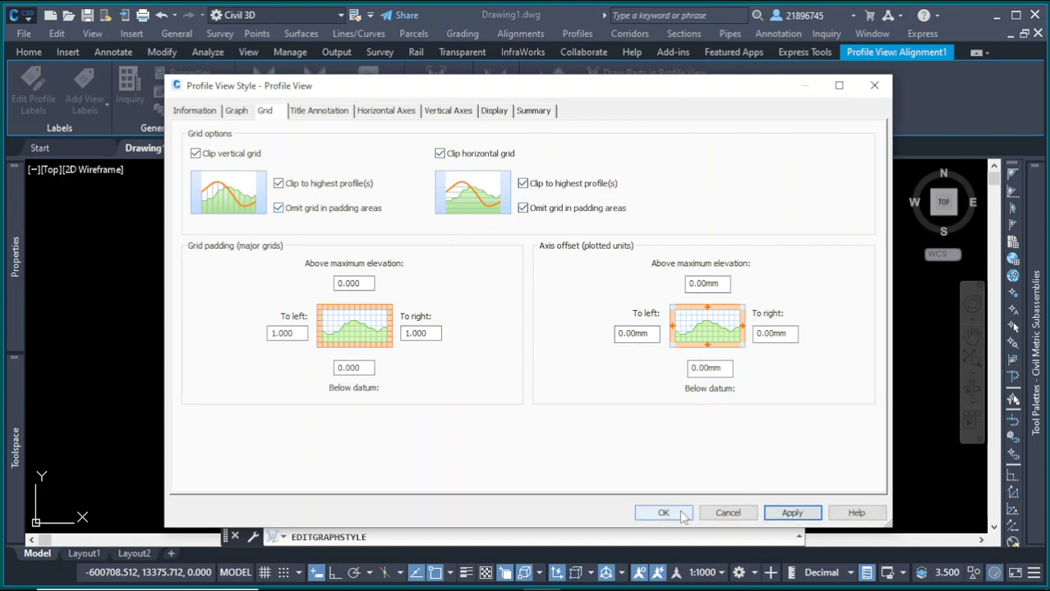
Set the profile view style's vertical exaggeration to 1 and accept the style changes
{"action": "left_click", "coordinate": [235, 111]}
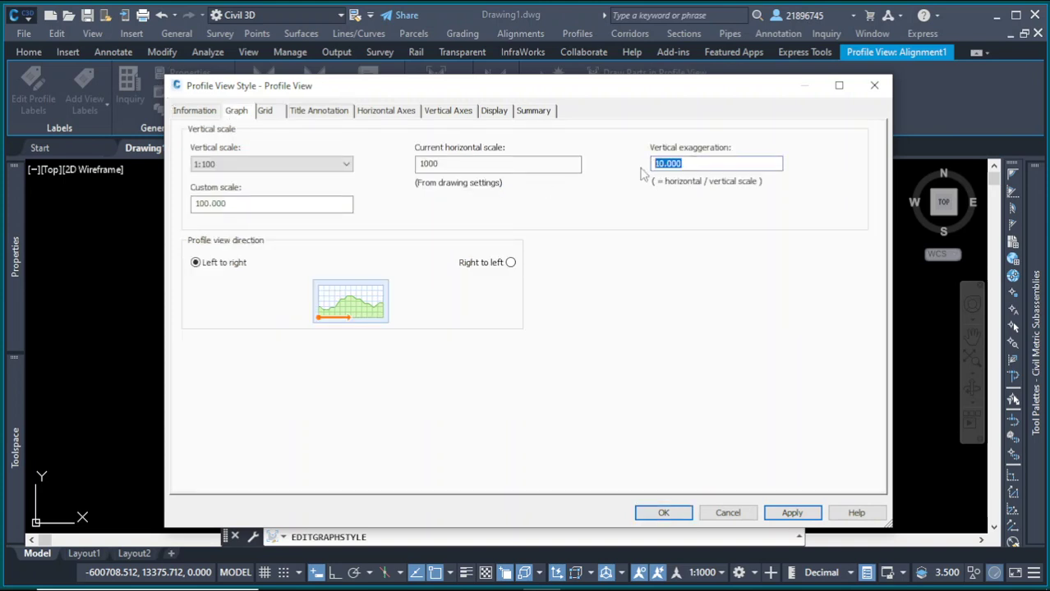
{"action": "type", "text": "1"}
{"action": "left_click", "coordinate": [792, 512]}
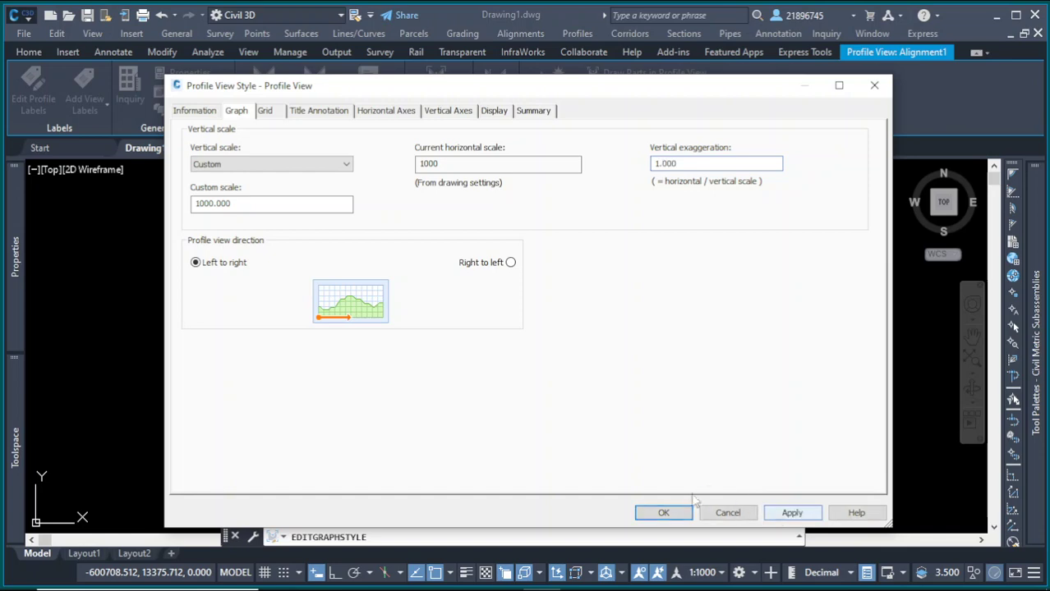
{"action": "left_click", "coordinate": [663, 512]}
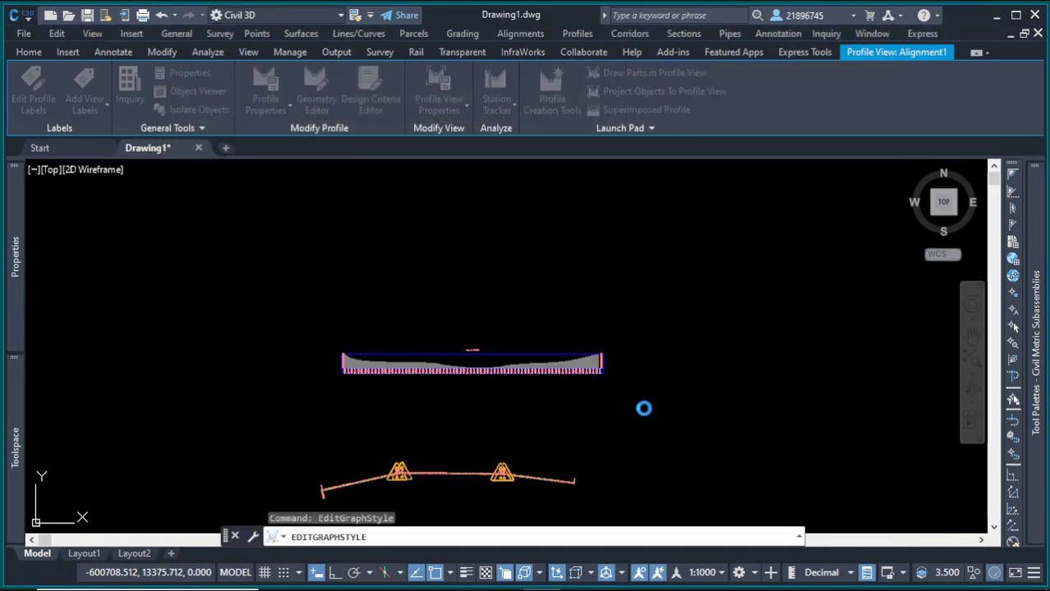
Set the major tick text height of the profile view's left vertical axis to 2 mm in its style
{"action": "scroll", "coordinate": [584, 394], "scroll_direction": "up", "scroll_amount": 5}
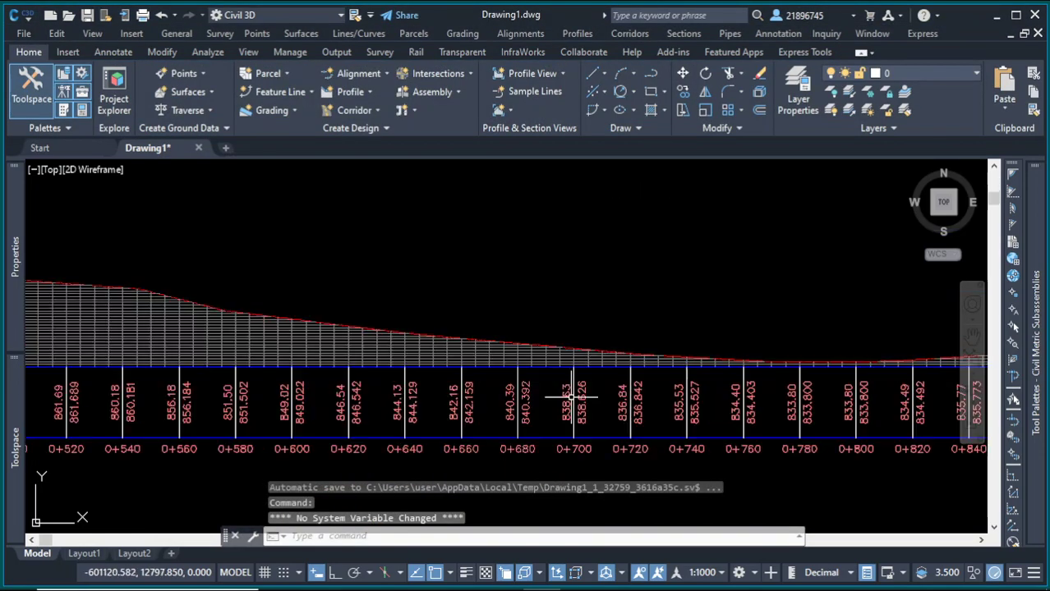
{"action": "scroll", "coordinate": [582, 310], "scroll_direction": "down", "scroll_amount": 2}
{"action": "scroll", "coordinate": [62, 278], "scroll_direction": "up", "scroll_amount": 3}
{"action": "scroll", "coordinate": [186, 279], "scroll_direction": "up", "scroll_amount": 2}
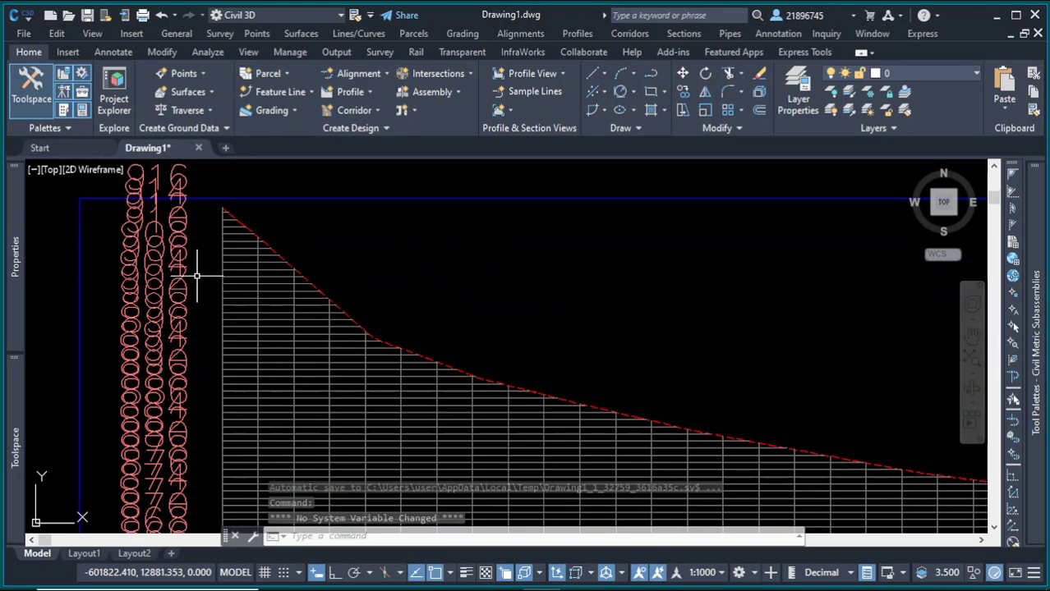
{"action": "scroll", "coordinate": [296, 220], "scroll_direction": "down", "scroll_amount": 2}
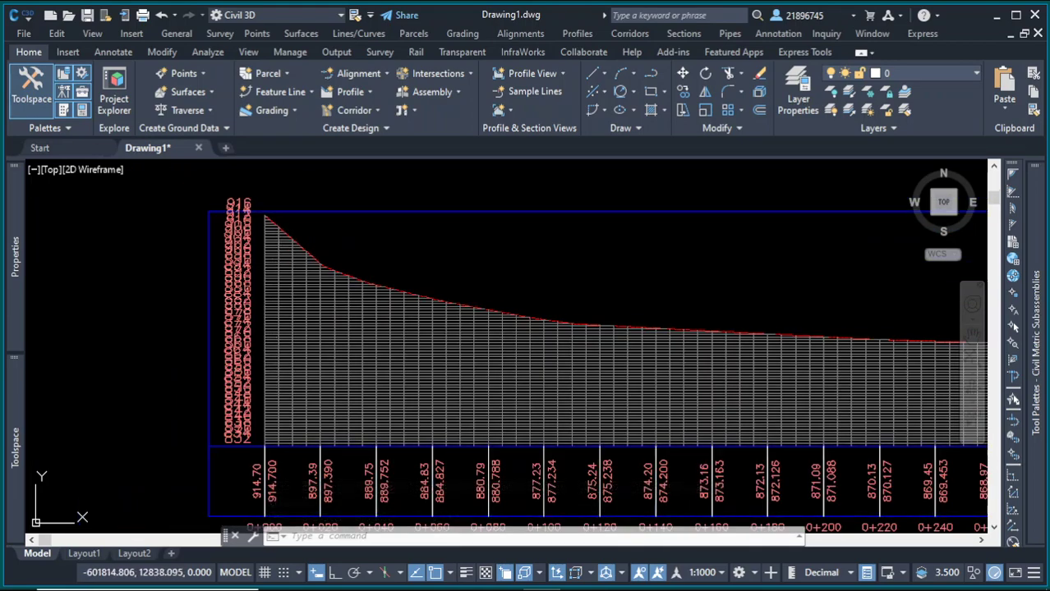
{"action": "left_click", "coordinate": [277, 361]}
{"action": "right_click", "coordinate": [351, 250]}
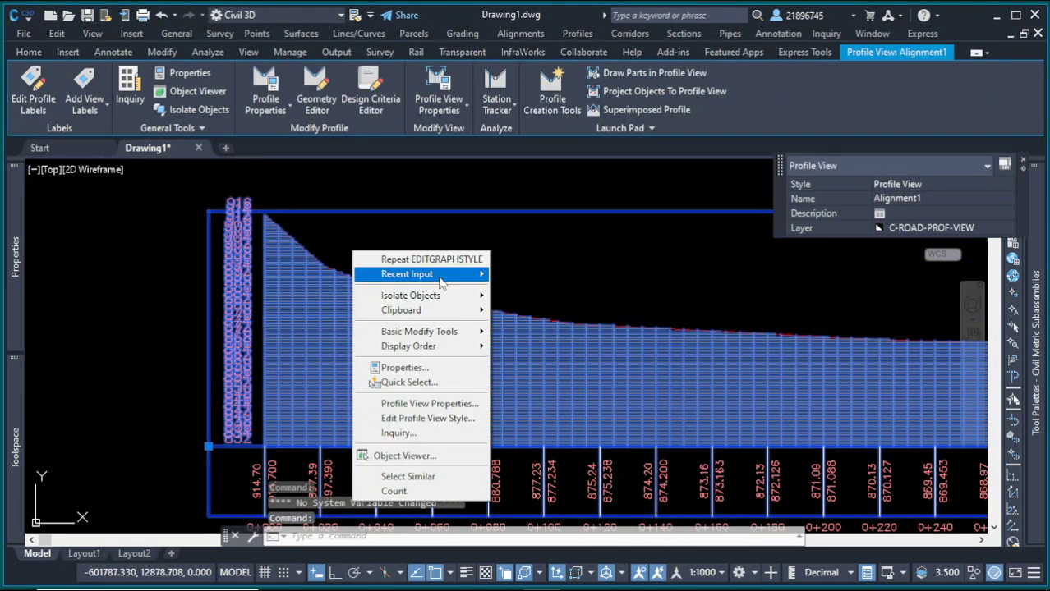
{"action": "left_click", "coordinate": [427, 419]}
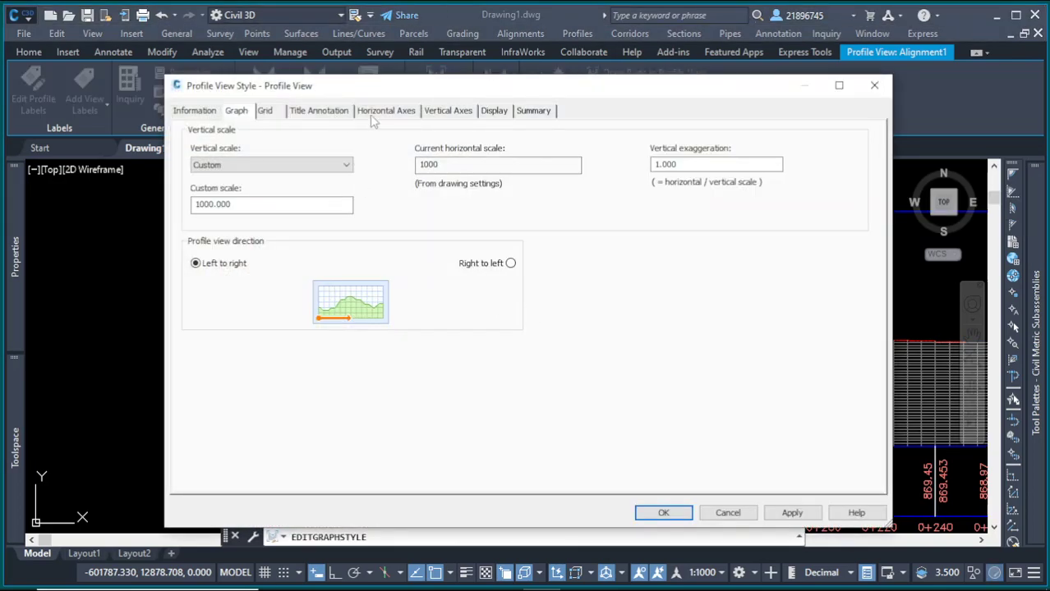
{"action": "left_click", "coordinate": [463, 114]}
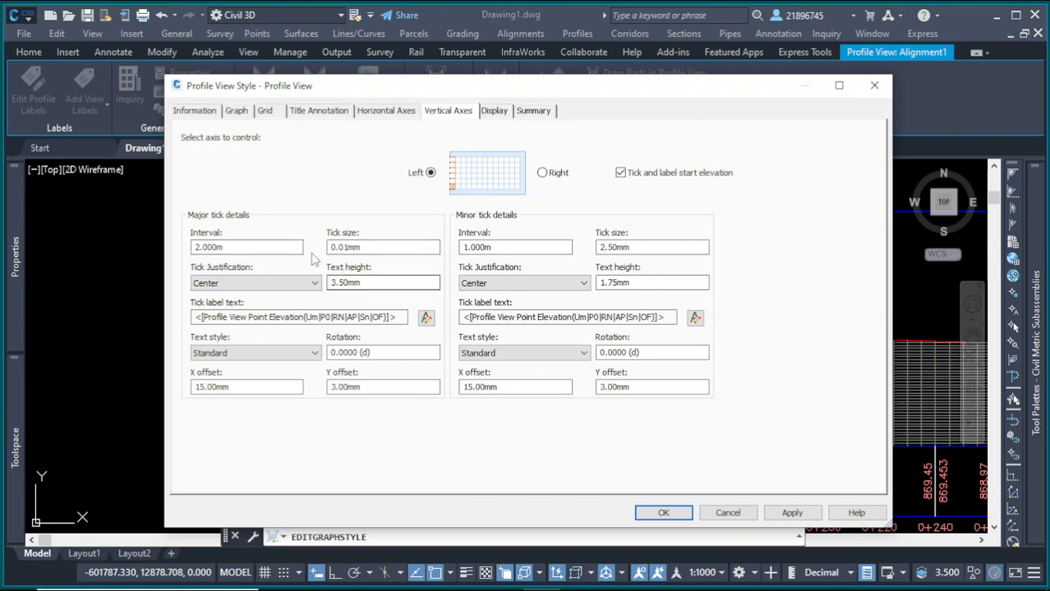
{"action": "double_click", "coordinate": [330, 283]}
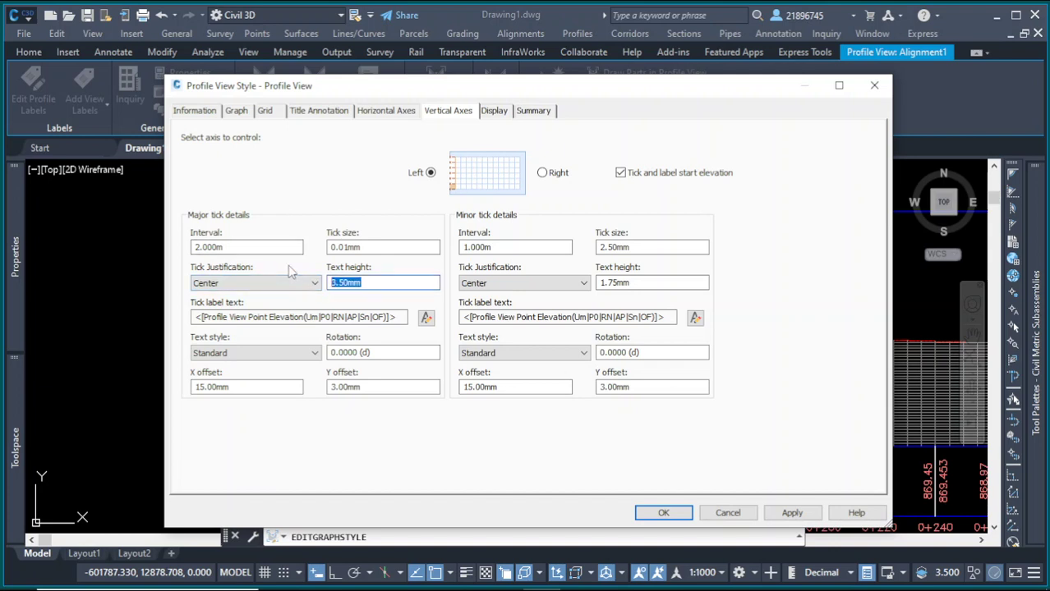
{"action": "type", "text": "2"}
{"action": "left_click", "coordinate": [791, 513]}
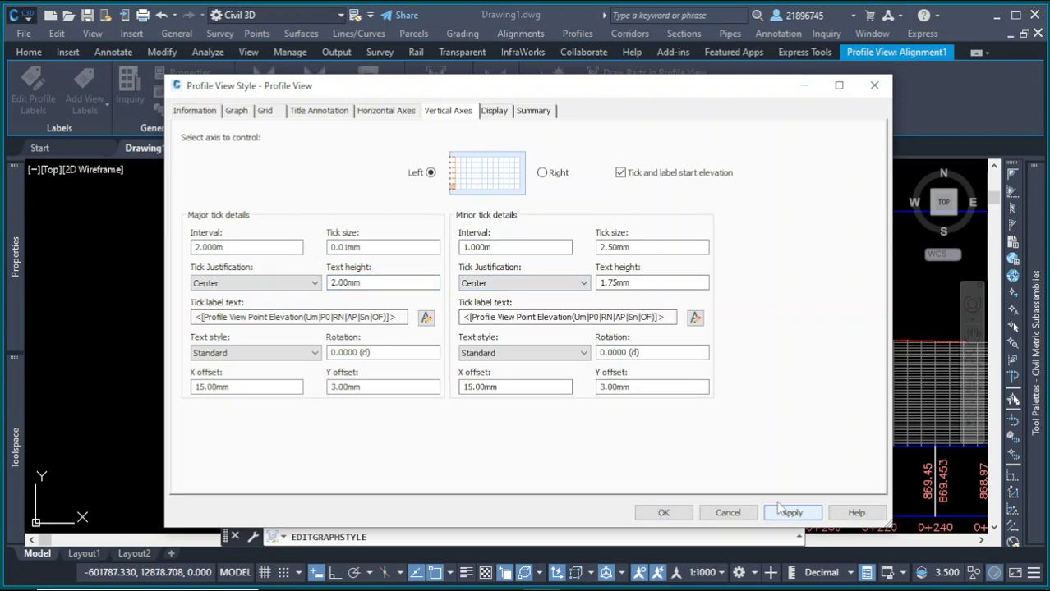
{"action": "left_click", "coordinate": [680, 513]}
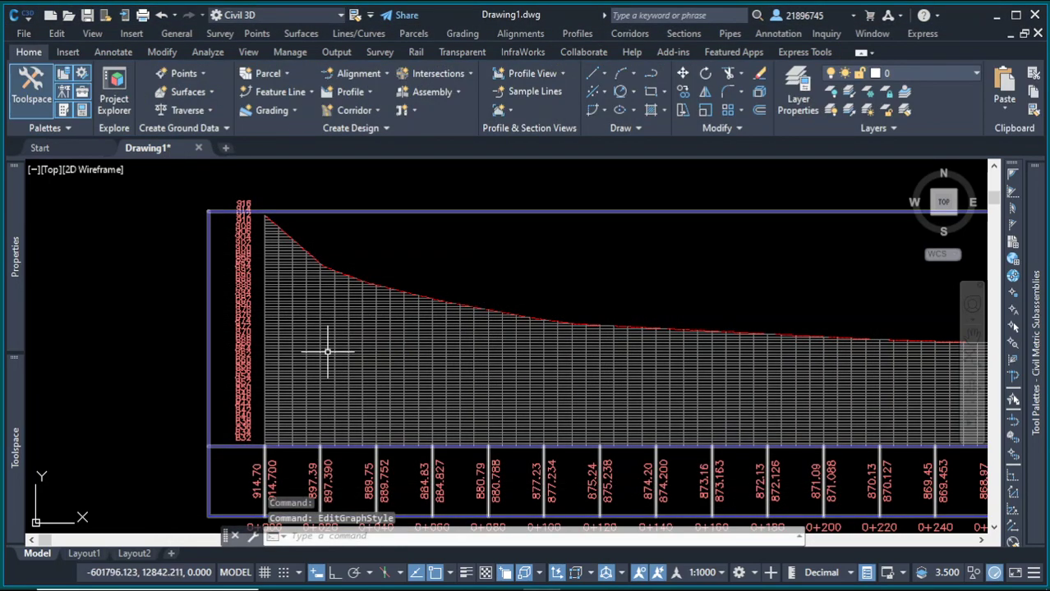
Set the left vertical axis intervals in the profile view style to 0.2 m for minor ticks and 1 m for major ticks
{"action": "scroll", "coordinate": [327, 352], "scroll_direction": "up", "scroll_amount": 3}
{"action": "scroll", "coordinate": [255, 369], "scroll_direction": "down", "scroll_amount": 2}
{"action": "scroll", "coordinate": [271, 427], "scroll_direction": "up", "scroll_amount": 4}
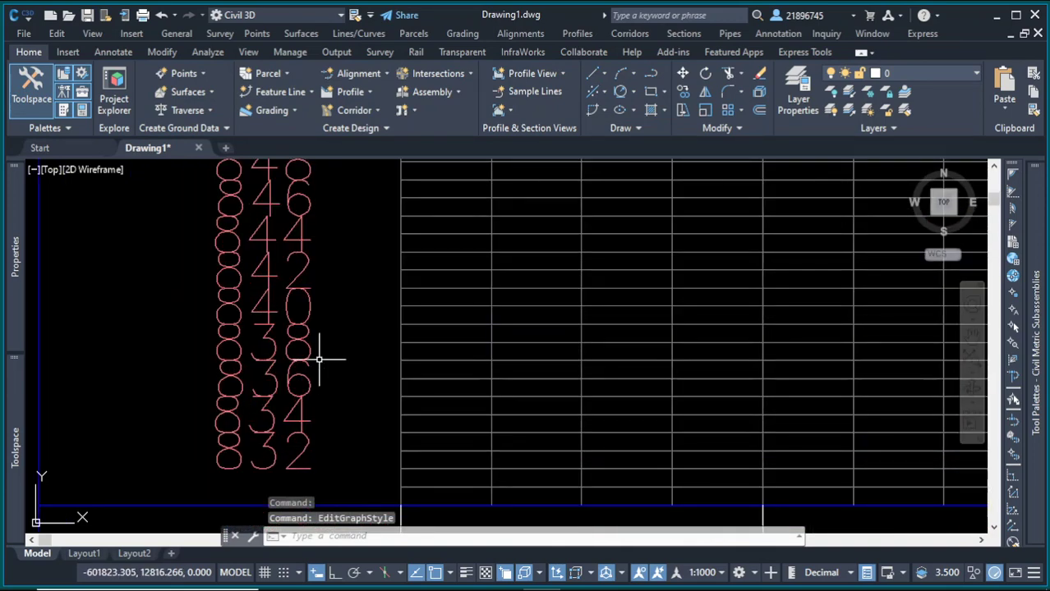
{"action": "scroll", "coordinate": [320, 361], "scroll_direction": "down", "scroll_amount": 2}
{"action": "left_click", "coordinate": [322, 393]}
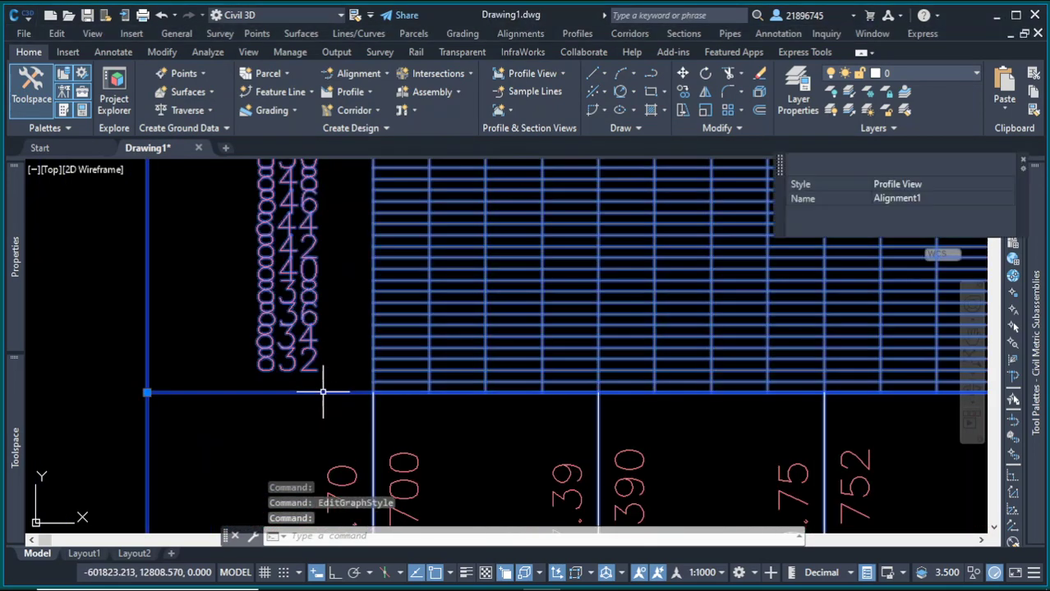
{"action": "right_click", "coordinate": [323, 393]}
{"action": "left_click", "coordinate": [377, 284]}
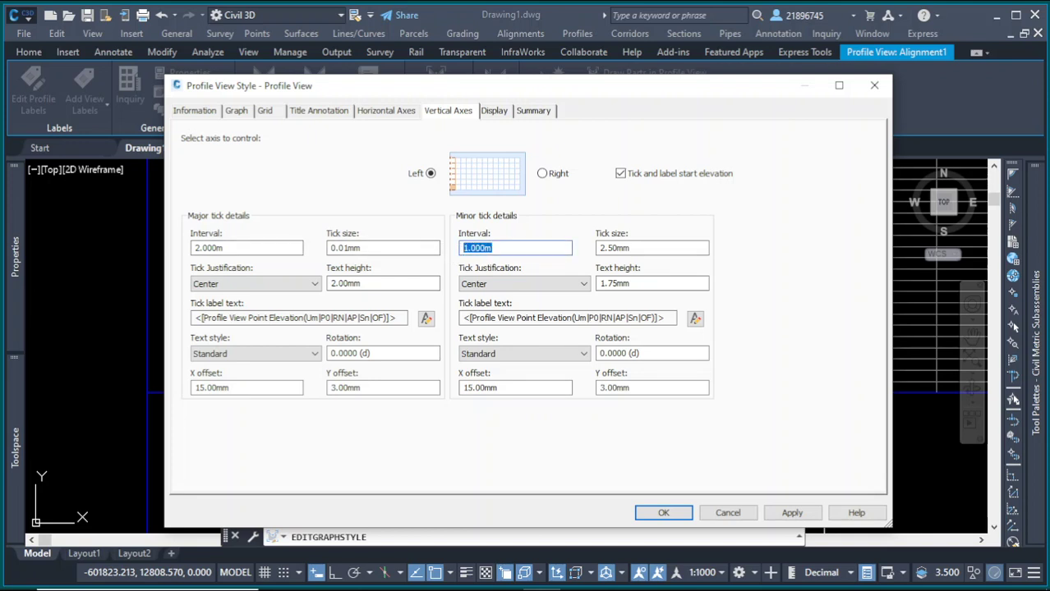
{"action": "type", "text": "0.2"}
{"action": "left_click", "coordinate": [234, 250]}
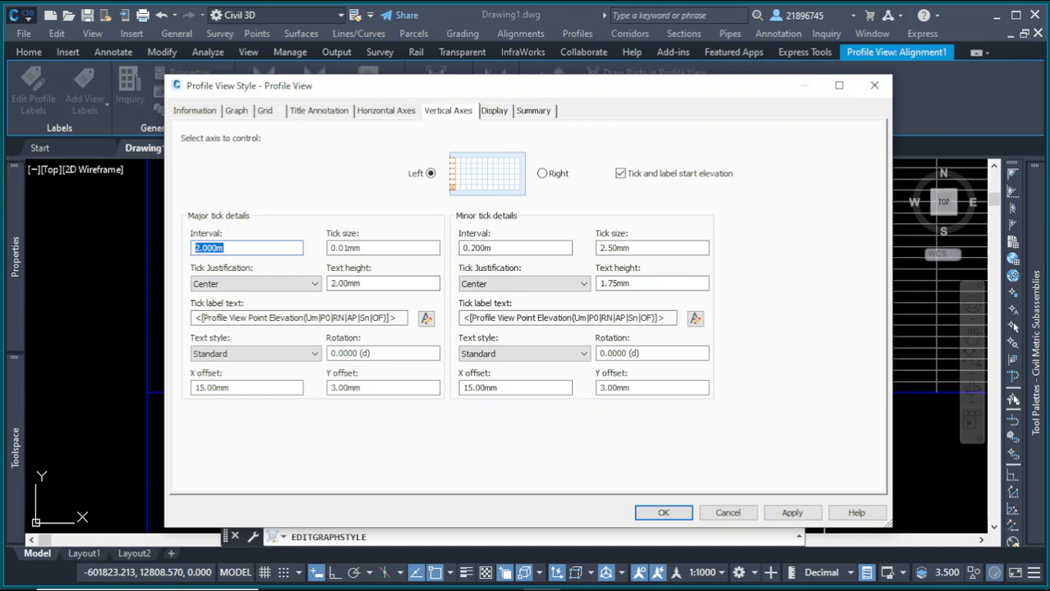
{"action": "type", "text": "1"}
{"action": "left_click", "coordinate": [791, 513]}
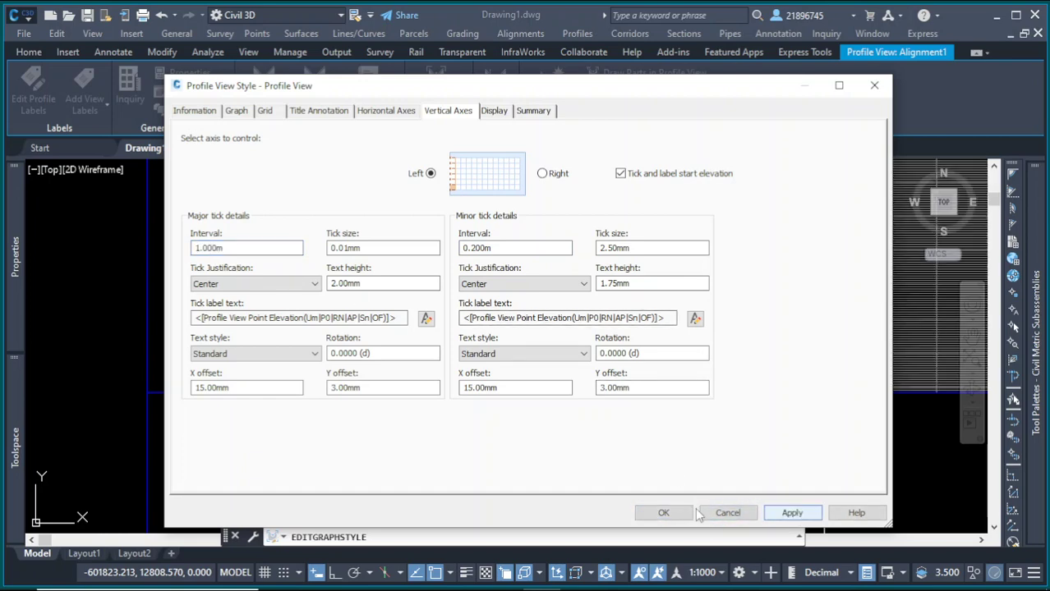
{"action": "left_click", "coordinate": [663, 512]}
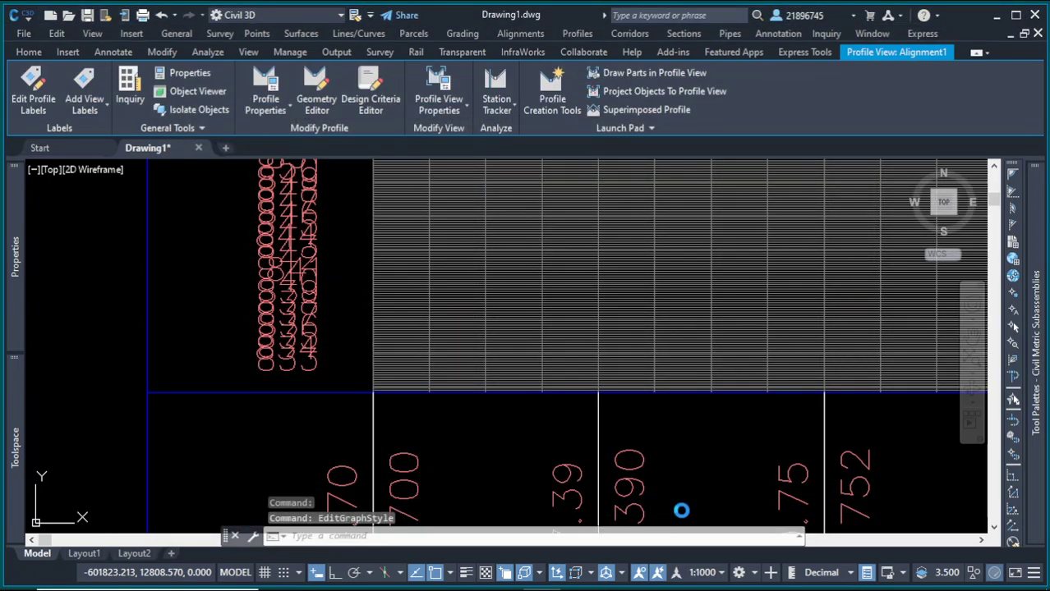
Set the major tick text height of the left vertical axis to 1 mm in the profile view style
{"action": "scroll", "coordinate": [364, 376], "scroll_direction": "up", "scroll_amount": 2}
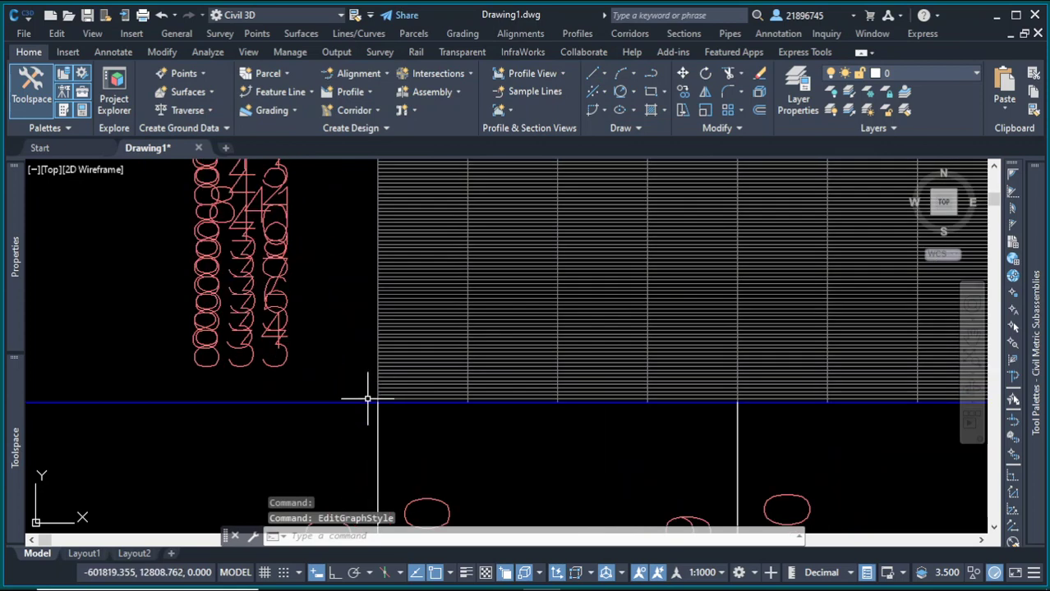
{"action": "left_click", "coordinate": [370, 403]}
{"action": "right_click", "coordinate": [359, 360]}
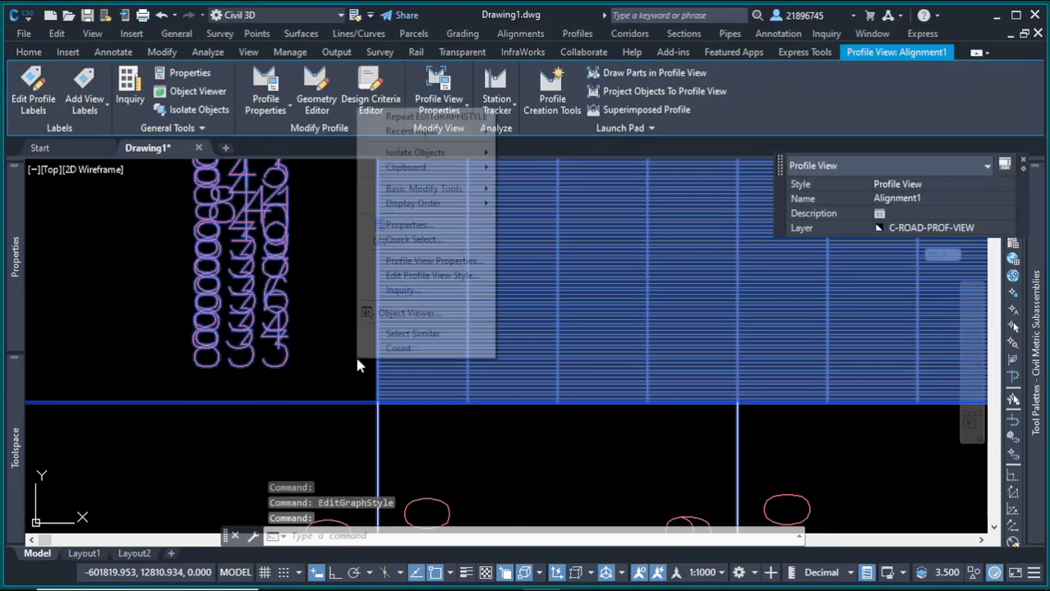
{"action": "left_click", "coordinate": [419, 276]}
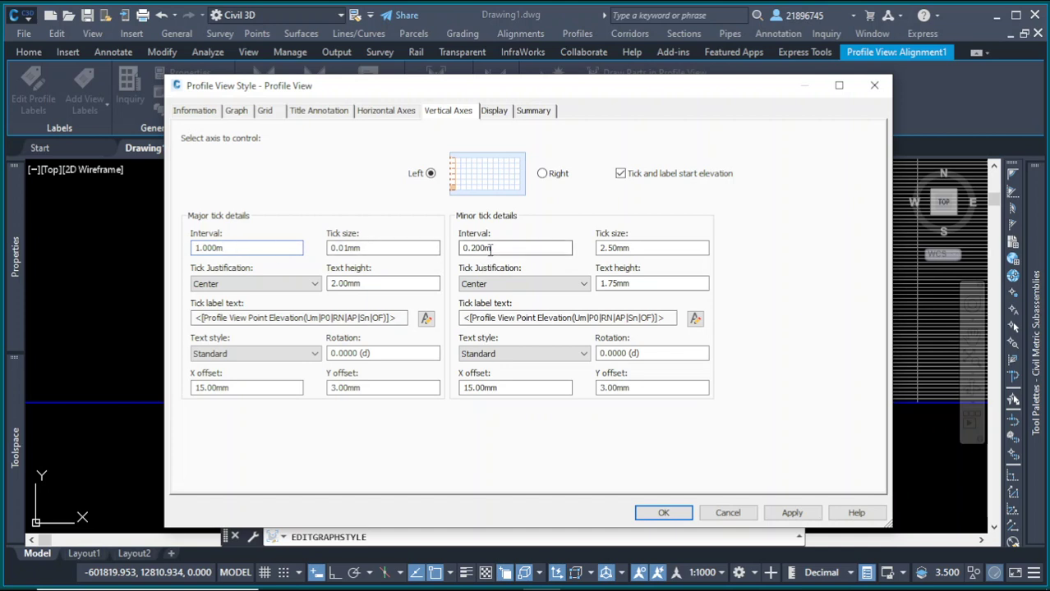
{"action": "left_click_drag", "start_coordinate": [491, 251], "coordinate": [474, 251]}
{"action": "left_click_drag", "start_coordinate": [248, 249], "coordinate": [184, 246]}
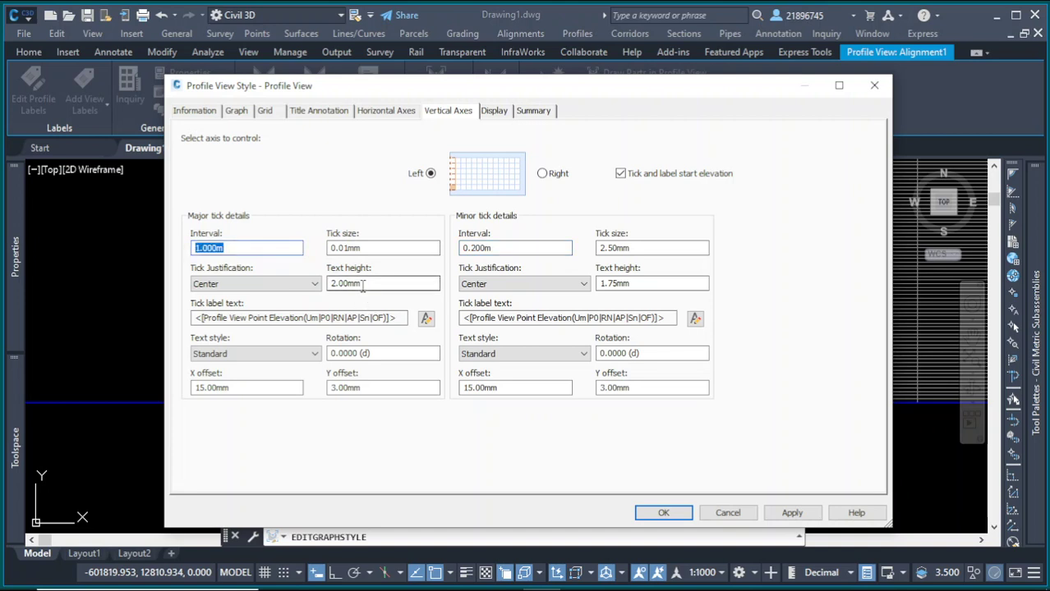
{"action": "left_click_drag", "start_coordinate": [363, 283], "coordinate": [333, 285]}
{"action": "type", "text": "1"}
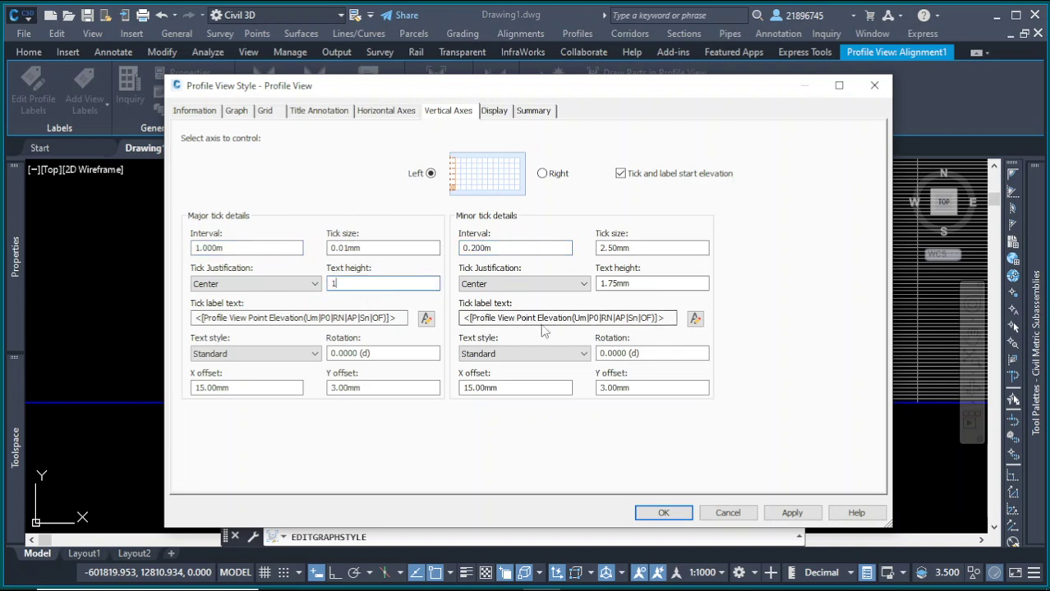
{"action": "left_click", "coordinate": [637, 284]}
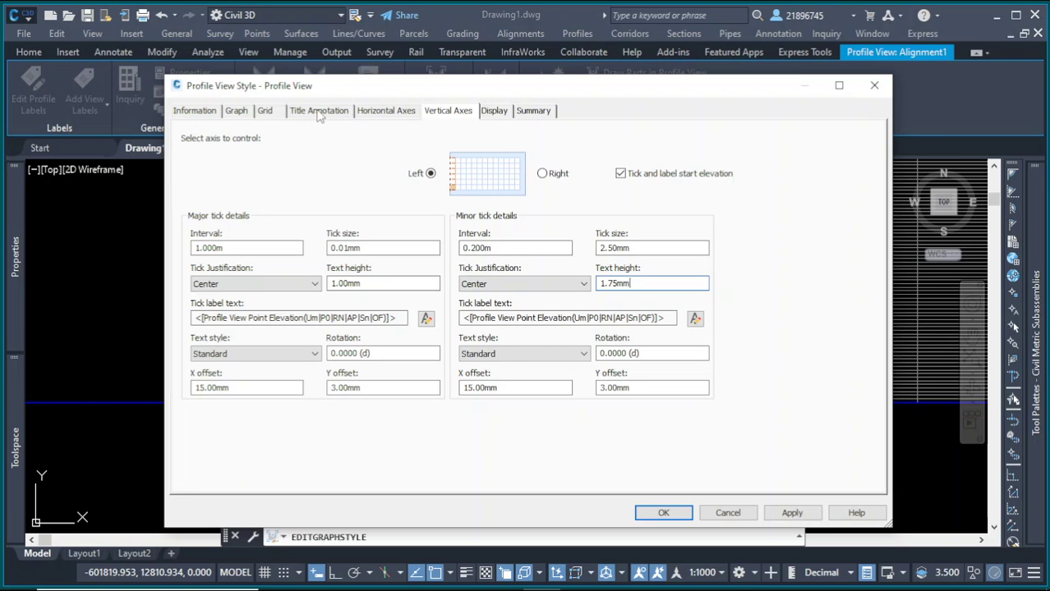
Turn off the display of Grid Horizontal Minor and Grid Vertical Minor in the profile view style and apply the changes
{"action": "left_click", "coordinate": [494, 113]}
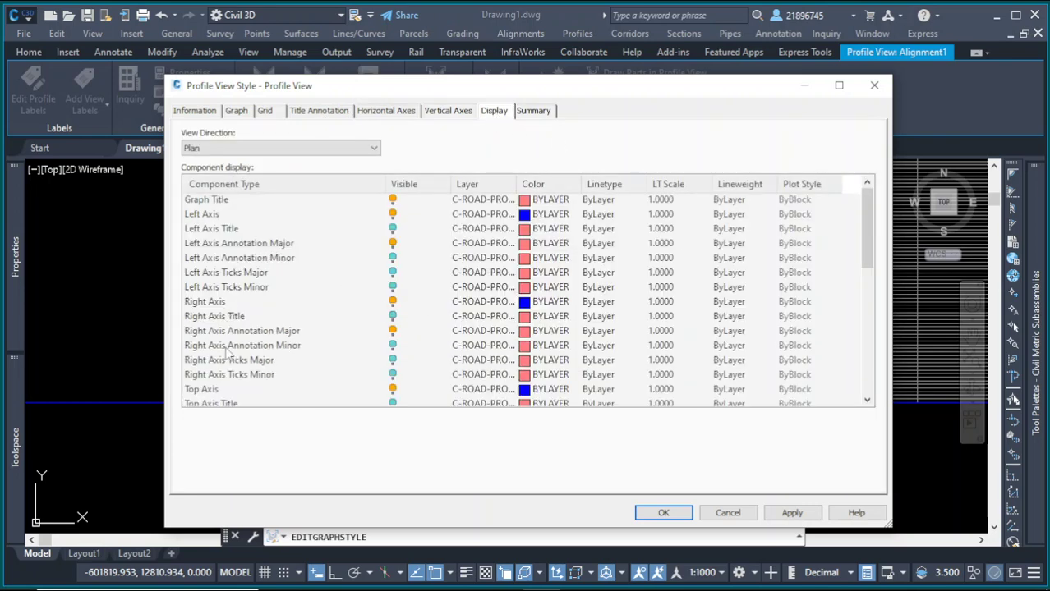
{"action": "scroll", "coordinate": [230, 349], "scroll_direction": "down", "scroll_amount": 4}
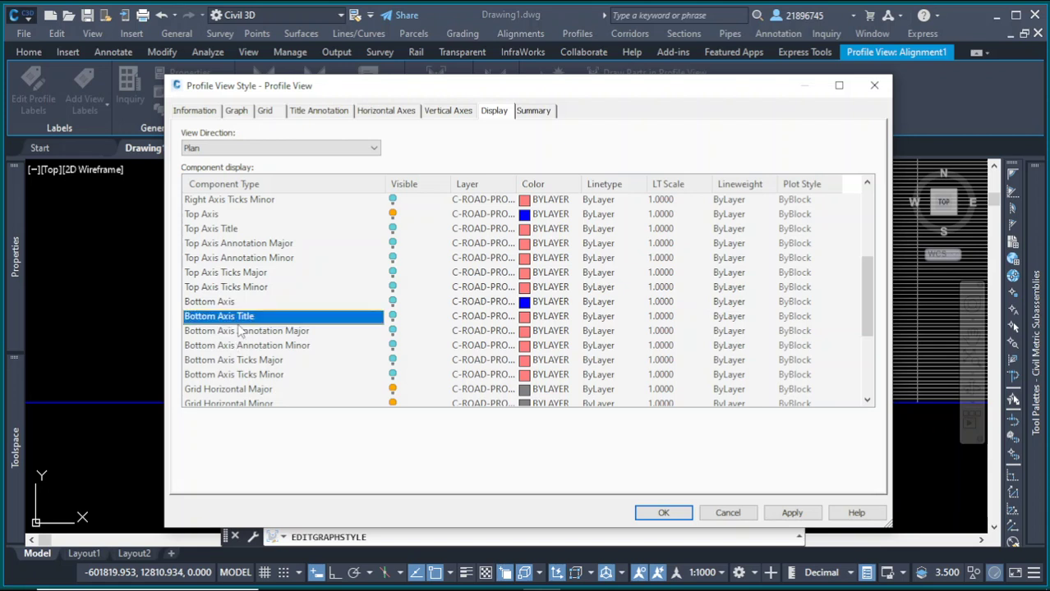
{"action": "scroll", "coordinate": [234, 324], "scroll_direction": "up", "scroll_amount": 4}
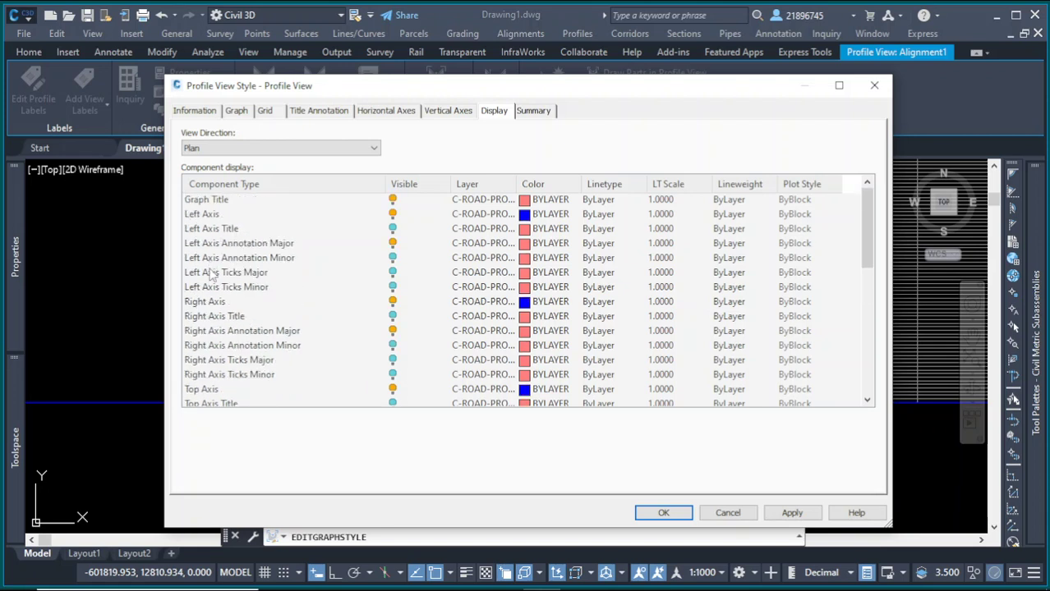
{"action": "scroll", "coordinate": [219, 302], "scroll_direction": "down", "scroll_amount": 7}
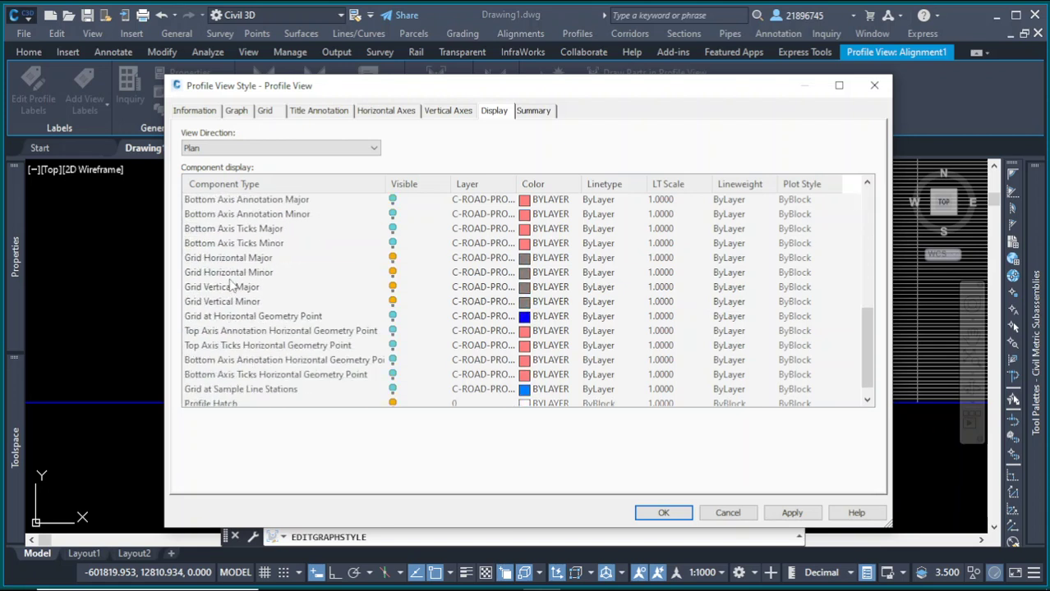
{"action": "left_click", "coordinate": [236, 275]}
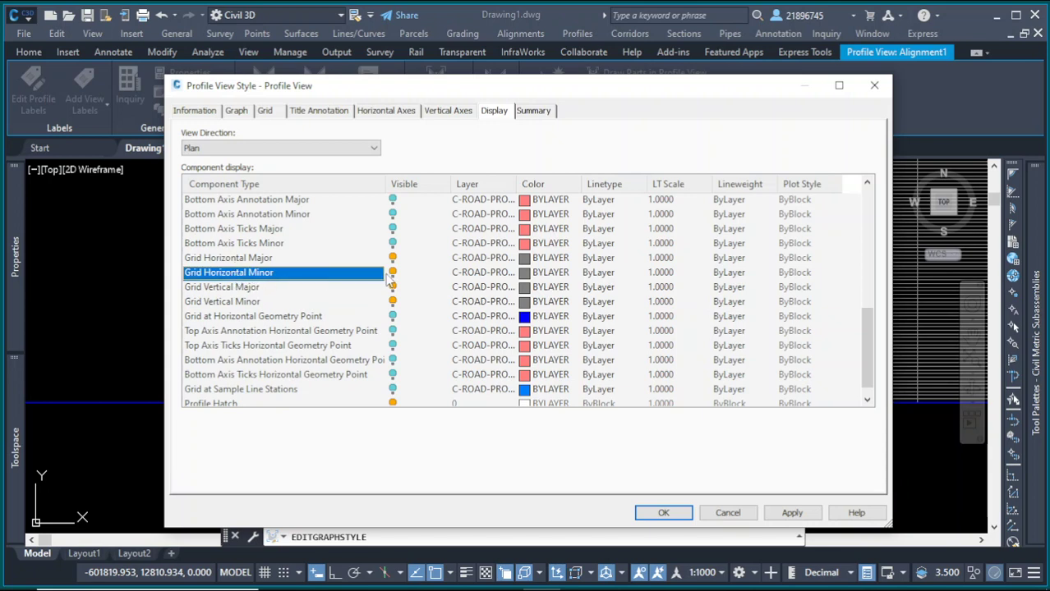
{"action": "left_click", "coordinate": [393, 273]}
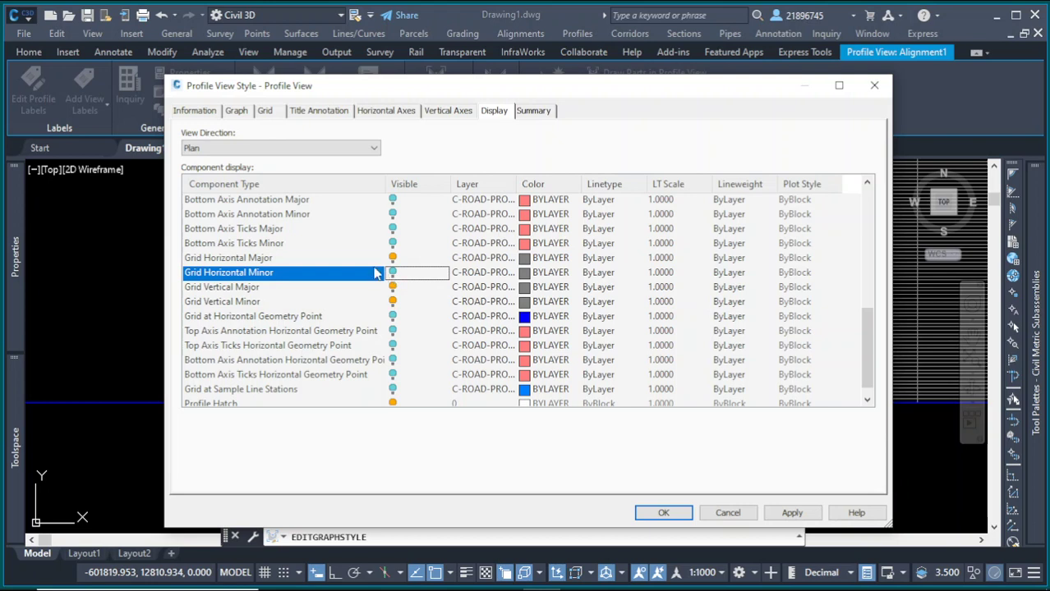
{"action": "left_click", "coordinate": [233, 302]}
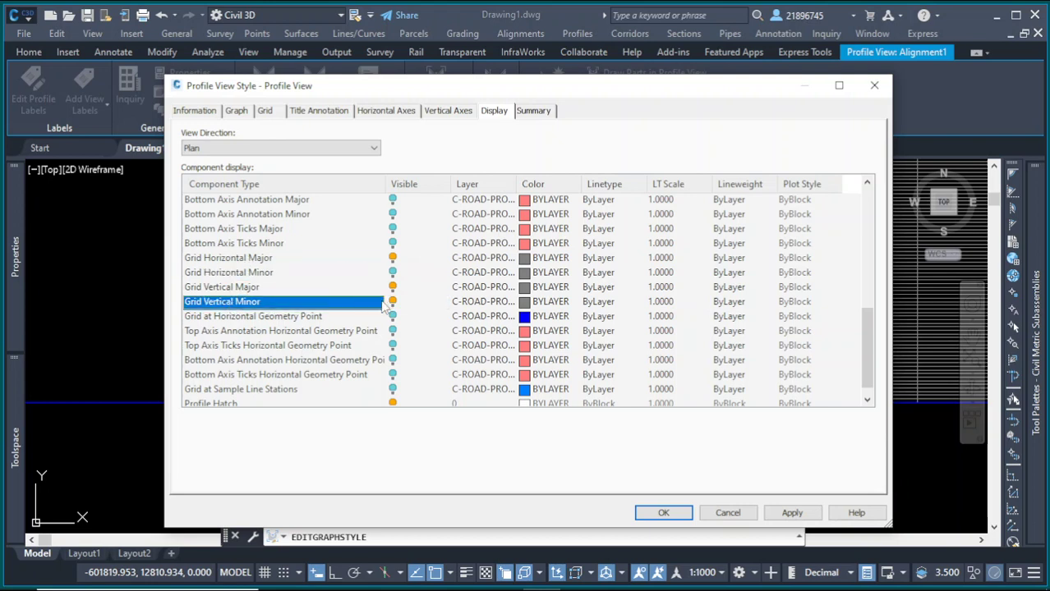
{"action": "left_click", "coordinate": [393, 302]}
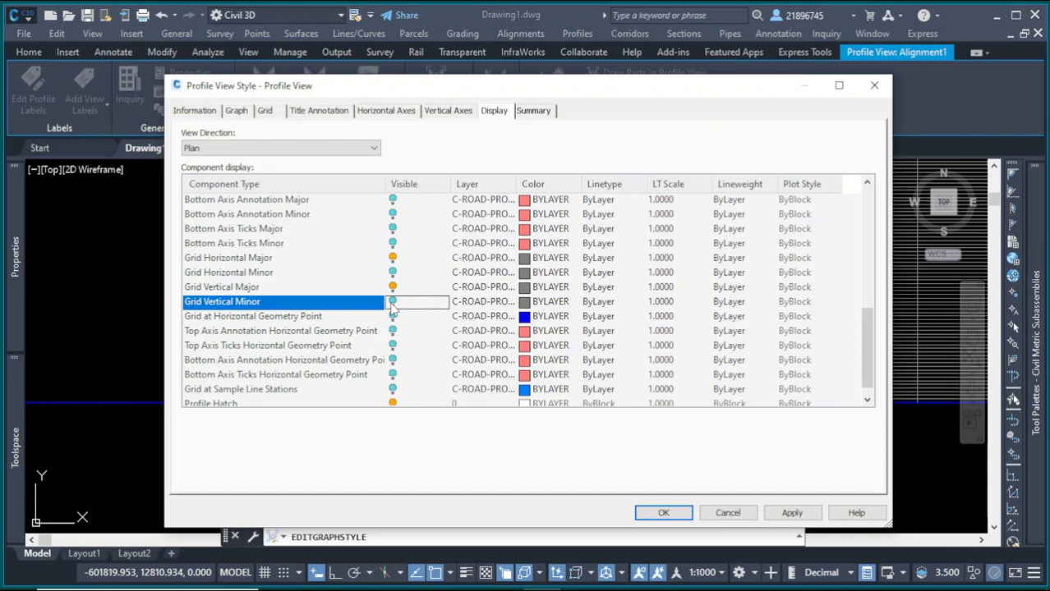
{"action": "left_click", "coordinate": [791, 514]}
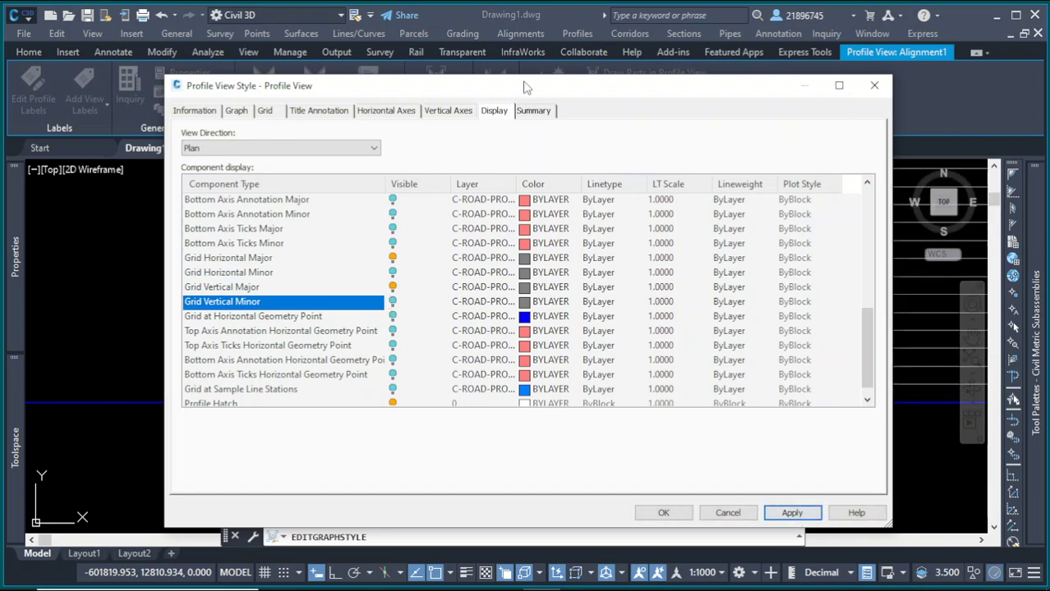
Set the left vertical axis minor tick interval to 0.5 m in the profile view style
{"action": "left_click_drag", "start_coordinate": [530, 91], "coordinate": [495, 155]}
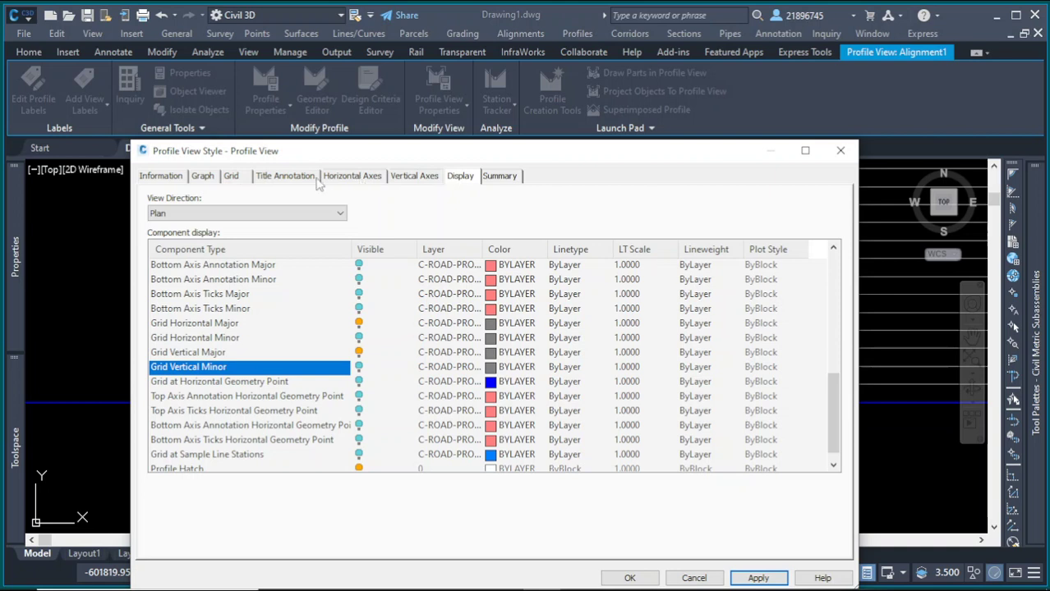
{"action": "left_click", "coordinate": [287, 177]}
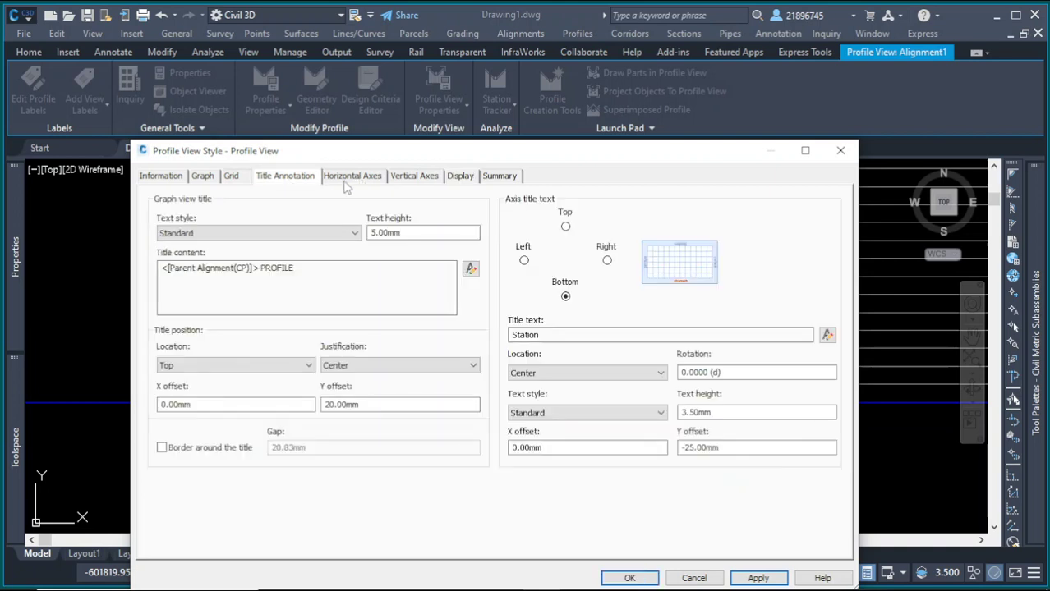
{"action": "left_click", "coordinate": [410, 178]}
{"action": "left_click", "coordinate": [460, 312]}
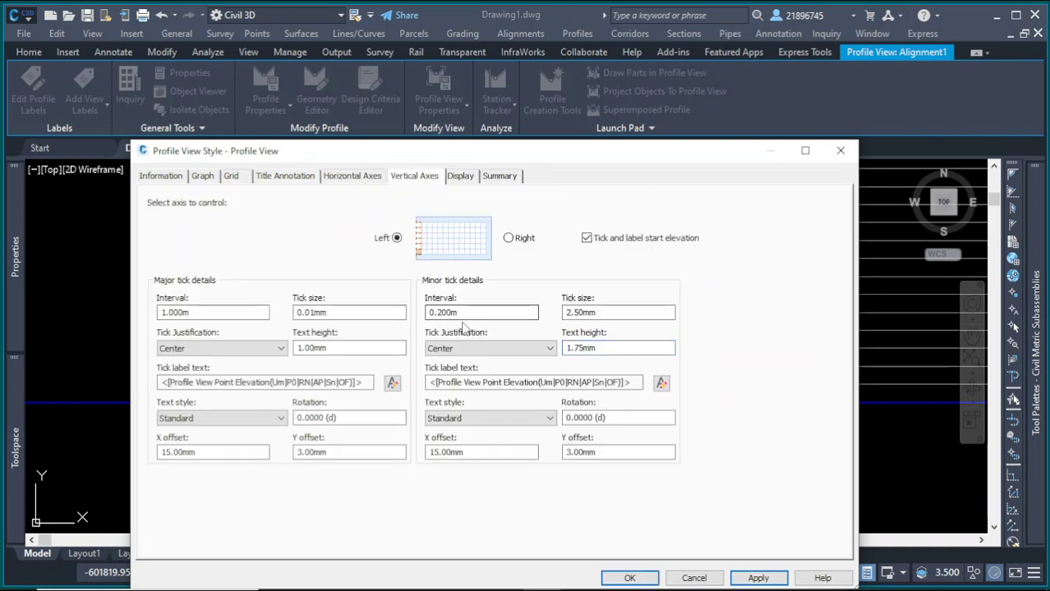
{"action": "double_click", "coordinate": [422, 312]}
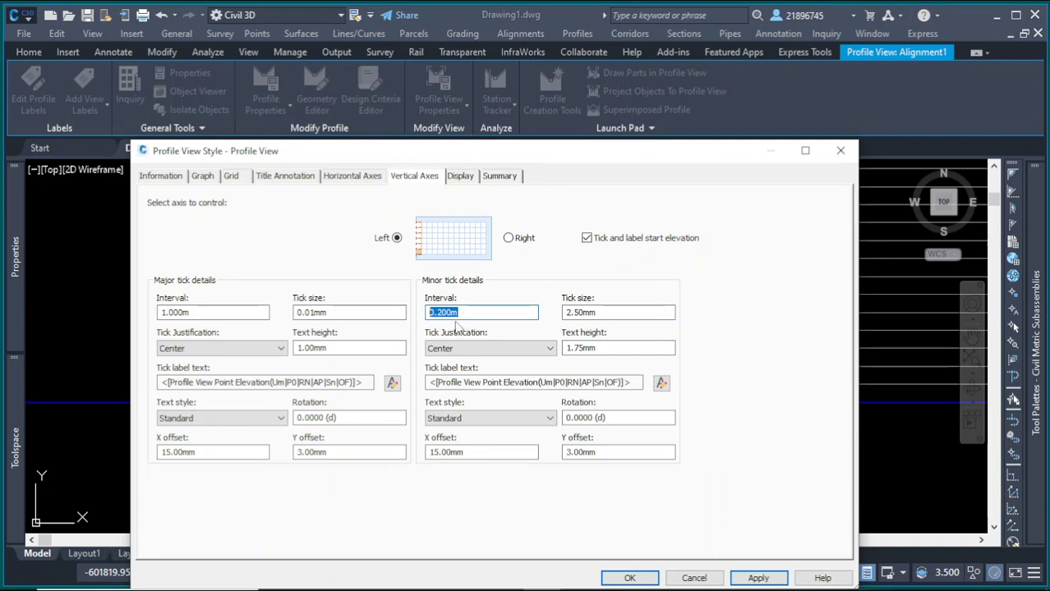
{"action": "type", "text": "0.5"}
Turn off the display of Grid Horizontal Major in the profile view style and accept the style changes
{"action": "left_click", "coordinate": [471, 178]}
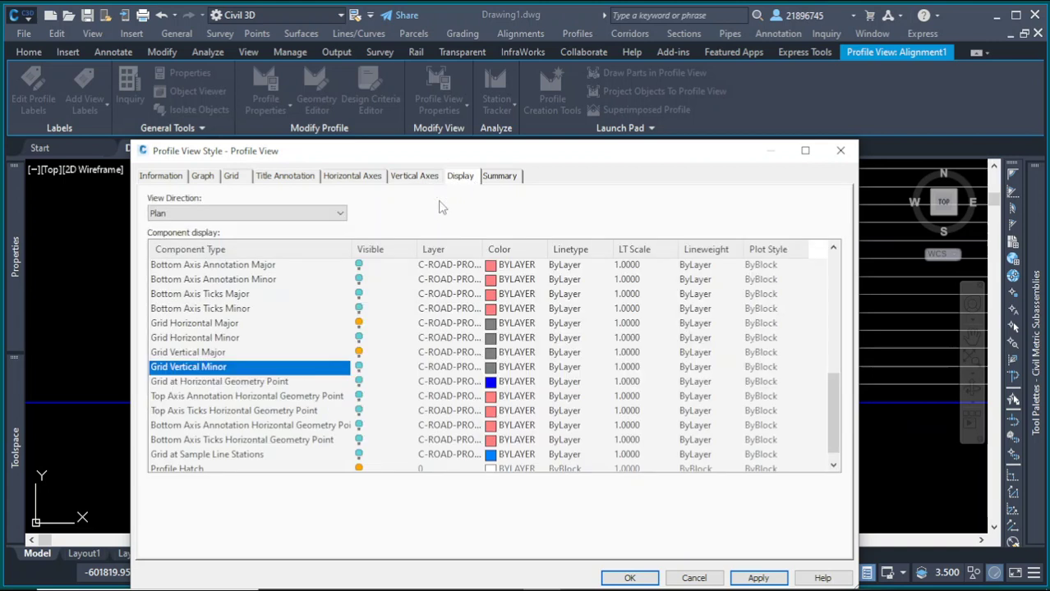
{"action": "left_click", "coordinate": [210, 339]}
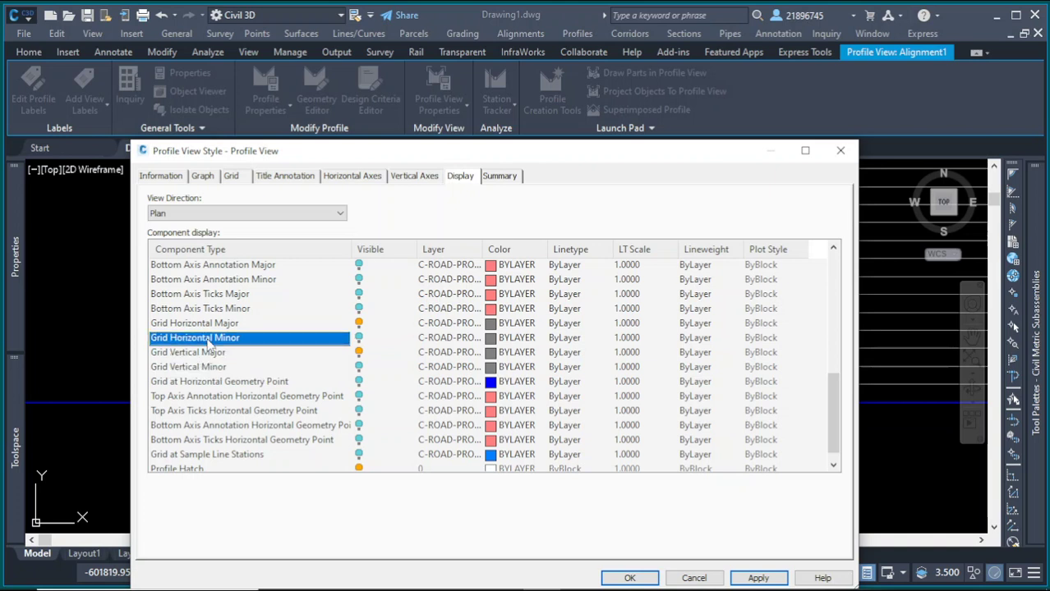
{"action": "left_click", "coordinate": [216, 353]}
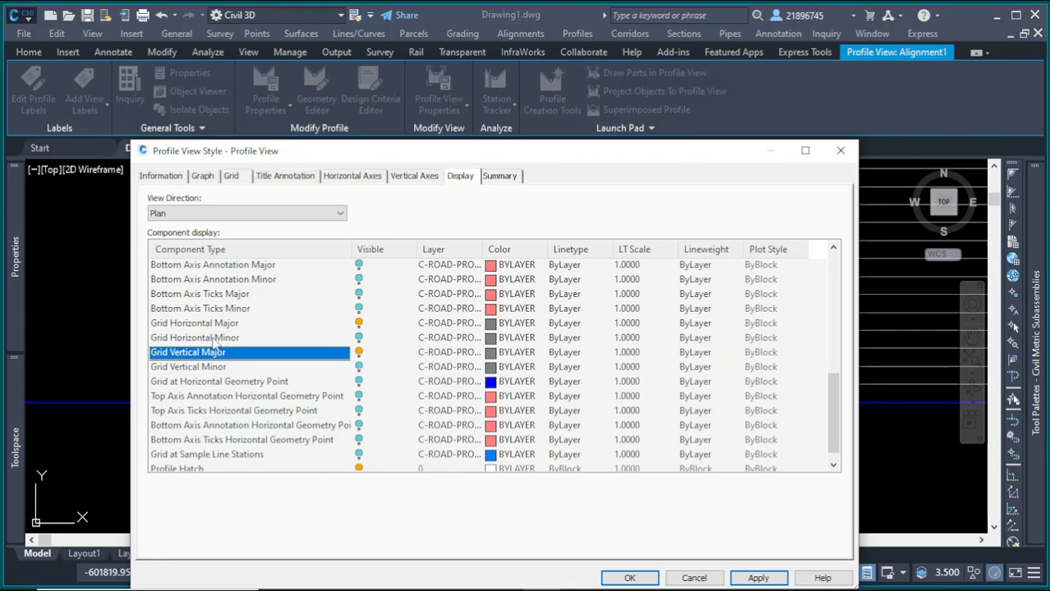
{"action": "left_click", "coordinate": [222, 325]}
{"action": "left_click", "coordinate": [359, 324]}
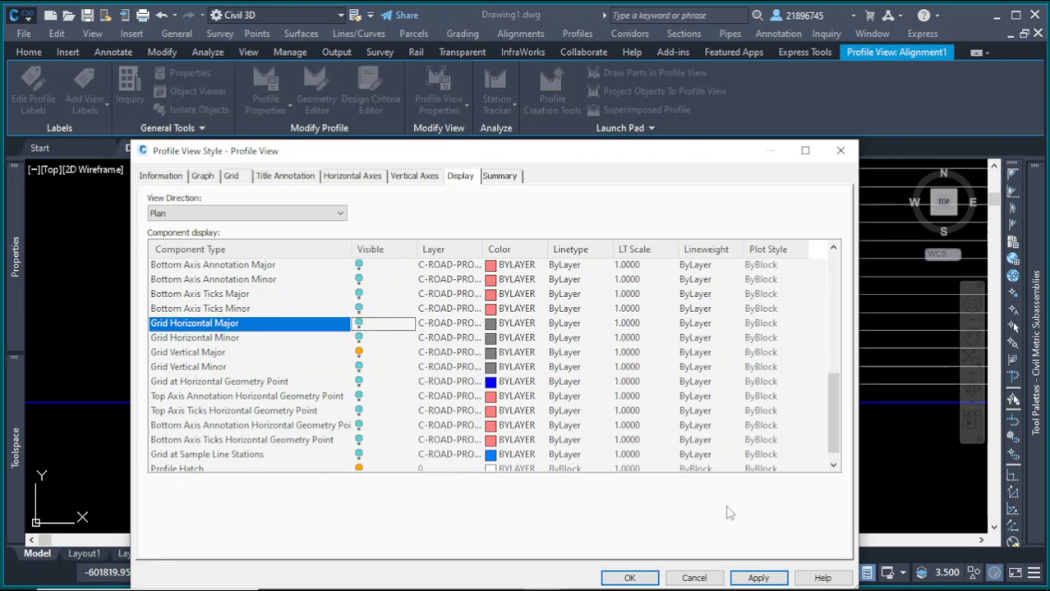
{"action": "left_click", "coordinate": [630, 578]}
{"action": "scroll", "coordinate": [436, 373], "scroll_direction": "down", "scroll_amount": 4}
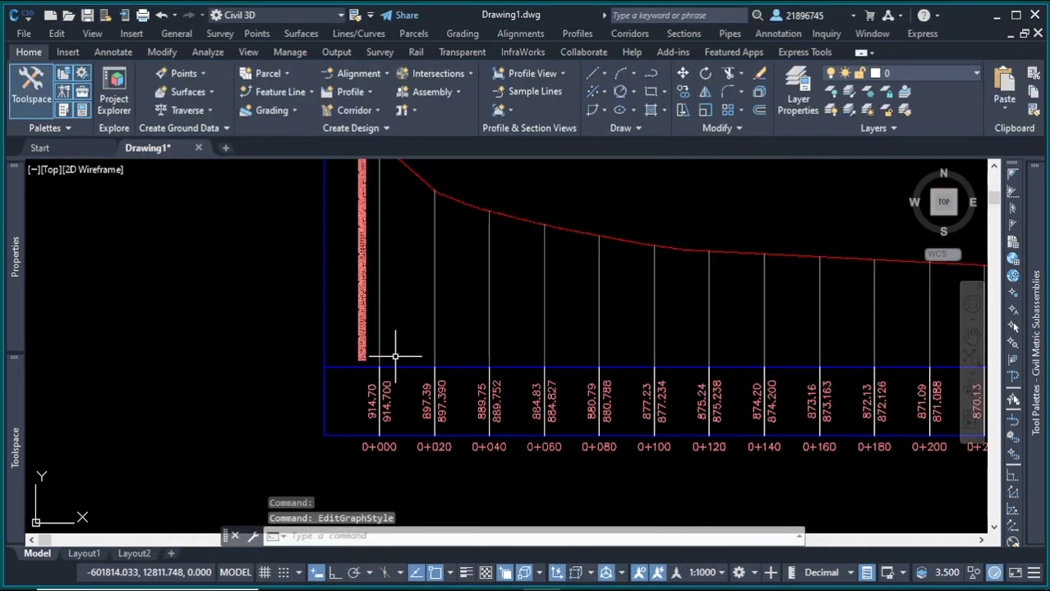
{"action": "scroll", "coordinate": [379, 253], "scroll_direction": "down", "scroll_amount": 3}
{"action": "scroll", "coordinate": [384, 280], "scroll_direction": "up", "scroll_amount": 3}
{"action": "scroll", "coordinate": [411, 254], "scroll_direction": "up", "scroll_amount": 4}
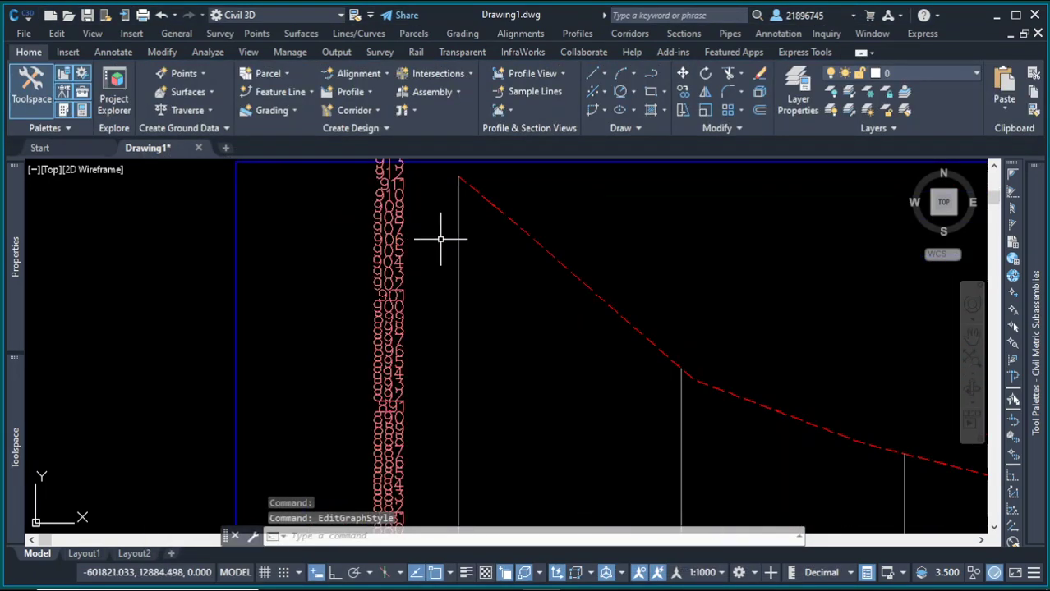
{"action": "scroll", "coordinate": [390, 274], "scroll_direction": "down", "scroll_amount": 3}
{"action": "scroll", "coordinate": [387, 382], "scroll_direction": "up", "scroll_amount": 4}
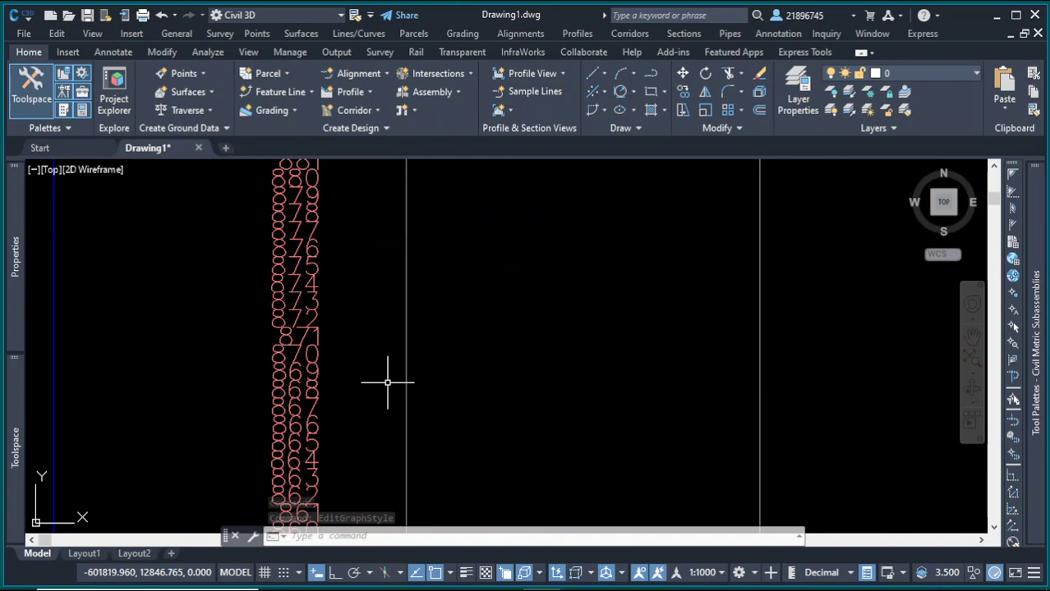
Edit the profile view style to set the left vertical axis intervals to 5 m for major ticks and 1 m for minor ticks
{"action": "left_click", "coordinate": [413, 344]}
{"action": "left_click", "coordinate": [406, 349]}
{"action": "right_click", "coordinate": [406, 350]}
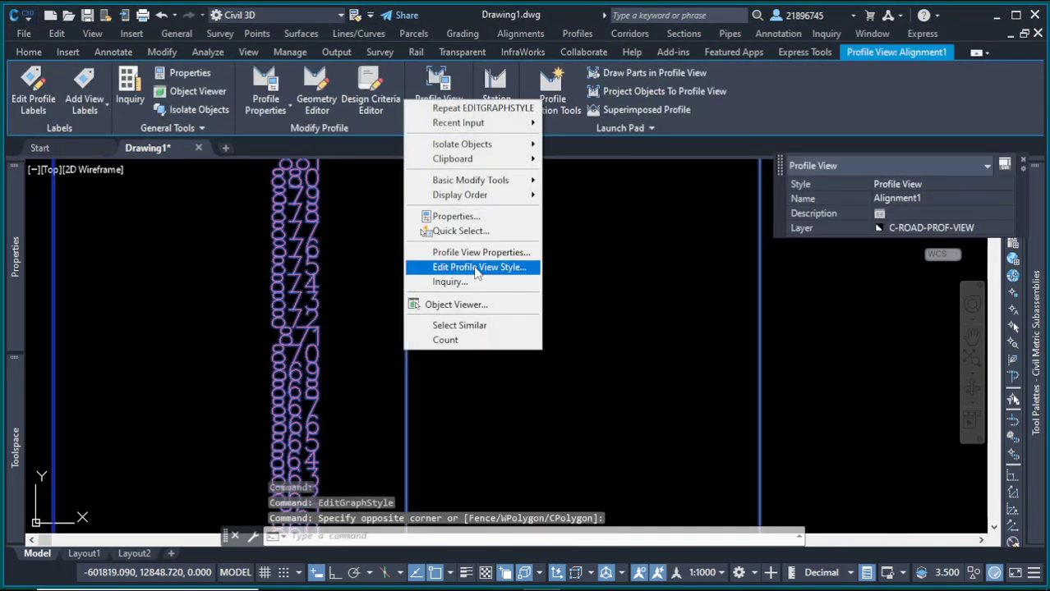
{"action": "left_click", "coordinate": [472, 267]}
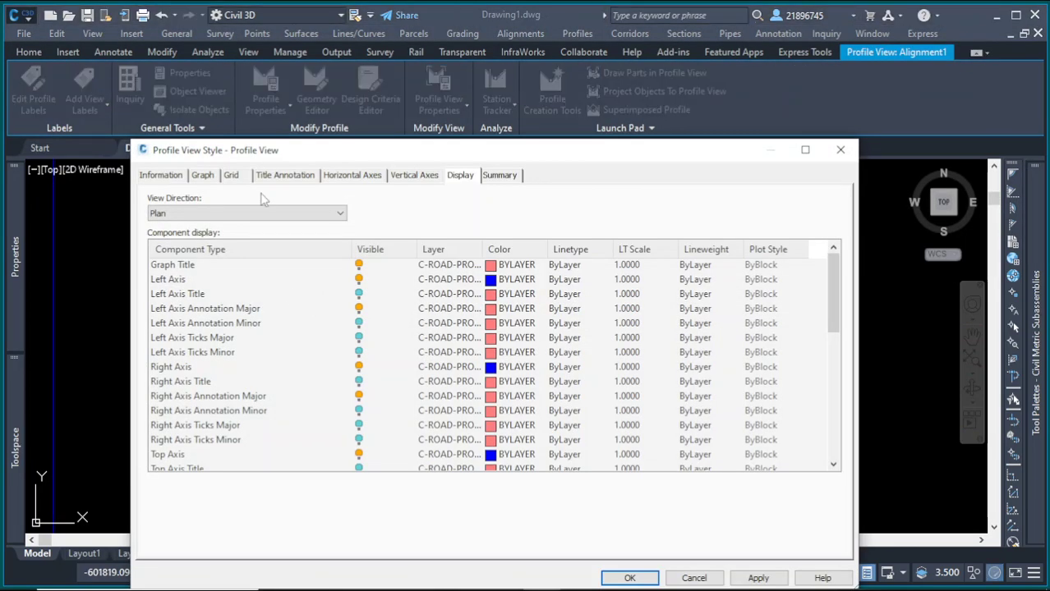
{"action": "left_click", "coordinate": [348, 177]}
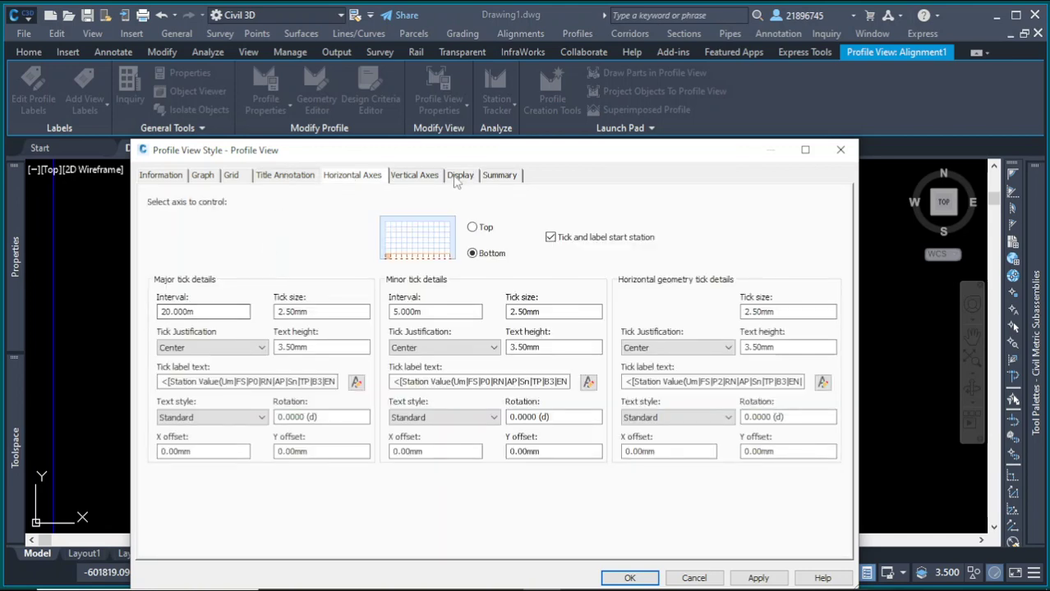
{"action": "left_click", "coordinate": [414, 175]}
{"action": "left_click_drag", "start_coordinate": [234, 311], "coordinate": [153, 311]}
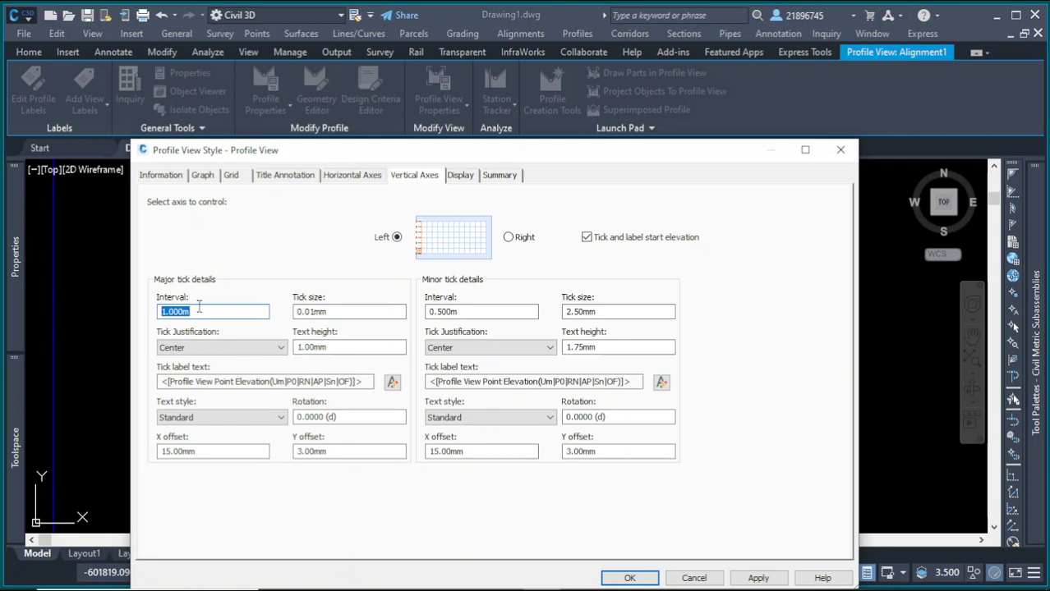
{"action": "type", "text": "5"}
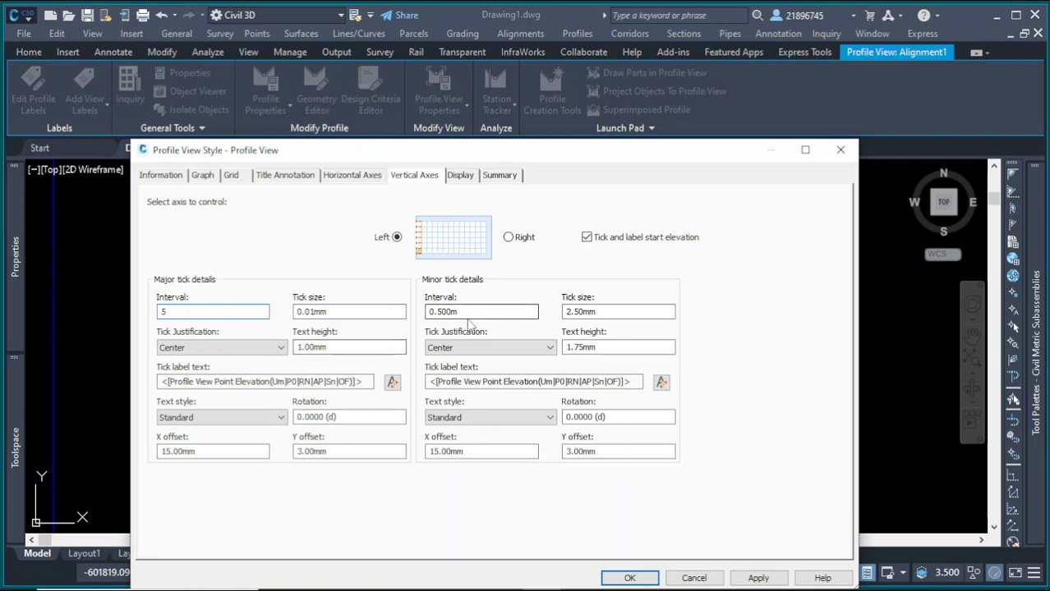
{"action": "left_click_drag", "start_coordinate": [469, 312], "coordinate": [424, 312]}
{"action": "type", "text": "1"}
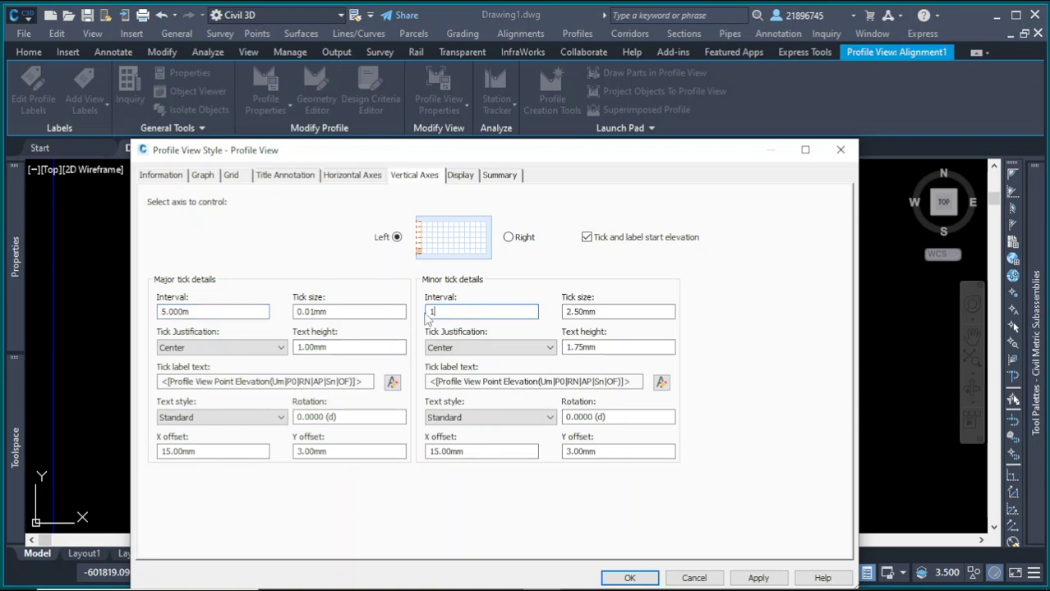
{"action": "left_click", "coordinate": [772, 577]}
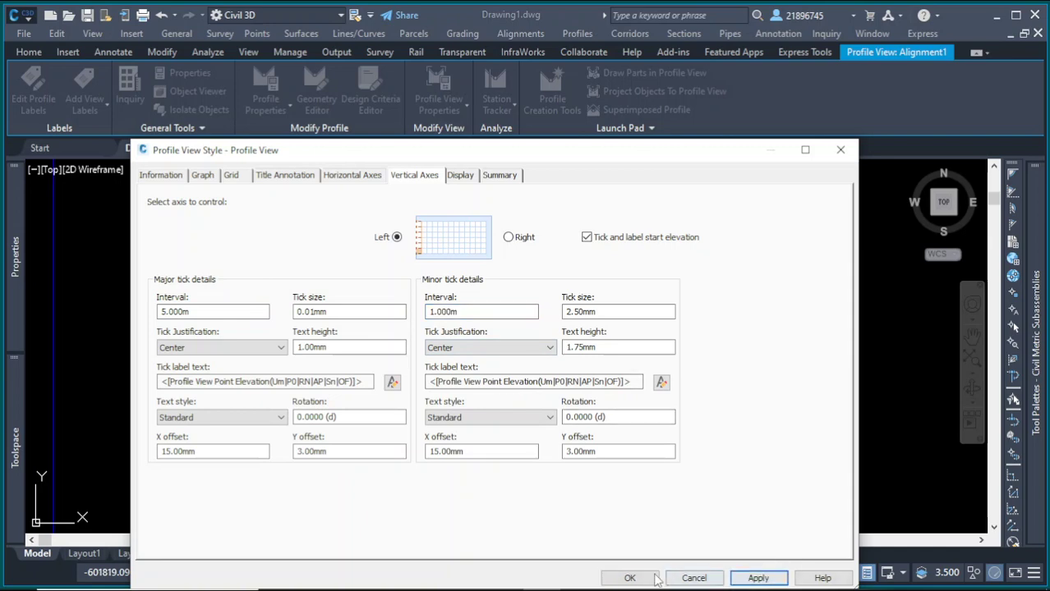
{"action": "left_click", "coordinate": [629, 577]}
{"action": "scroll", "coordinate": [469, 310], "scroll_direction": "down", "scroll_amount": 5}
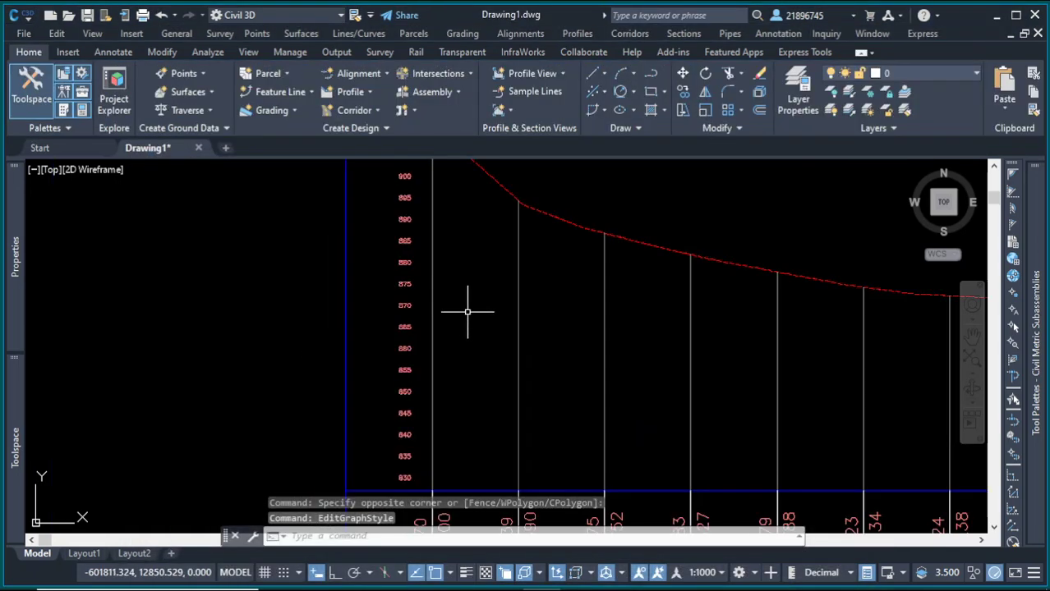
{"action": "scroll", "coordinate": [469, 310], "scroll_direction": "up", "scroll_amount": 4}
{"action": "scroll", "coordinate": [469, 310], "scroll_direction": "down", "scroll_amount": 4}
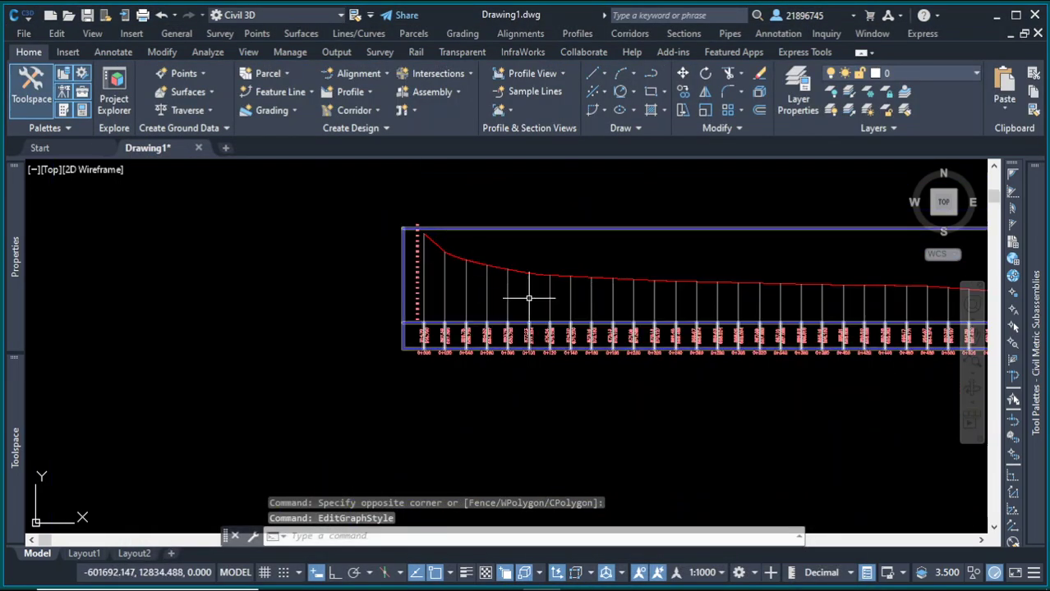
Examine the restyled profile view from its start station to the right axis at 1+500, together with the alignment below it
{"action": "scroll", "coordinate": [530, 296], "scroll_direction": "down", "scroll_amount": 5}
{"action": "scroll", "coordinate": [789, 281], "scroll_direction": "up", "scroll_amount": 3}
{"action": "scroll", "coordinate": [651, 273], "scroll_direction": "up", "scroll_amount": 6}
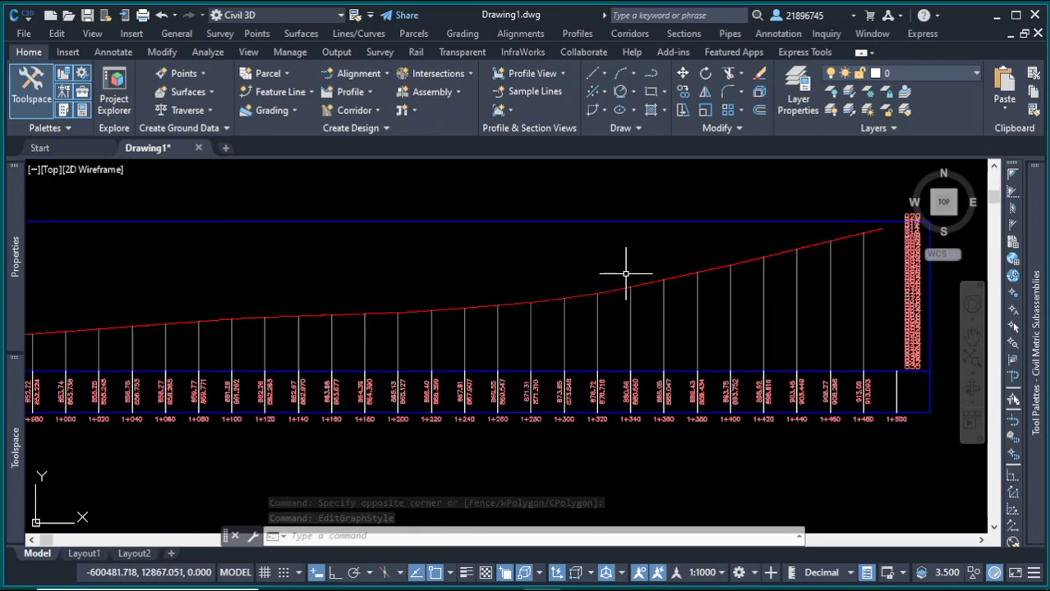
{"action": "scroll", "coordinate": [667, 274], "scroll_direction": "down", "scroll_amount": 2}
{"action": "scroll", "coordinate": [806, 329], "scroll_direction": "up", "scroll_amount": 1}
{"action": "scroll", "coordinate": [809, 329], "scroll_direction": "down", "scroll_amount": 4}
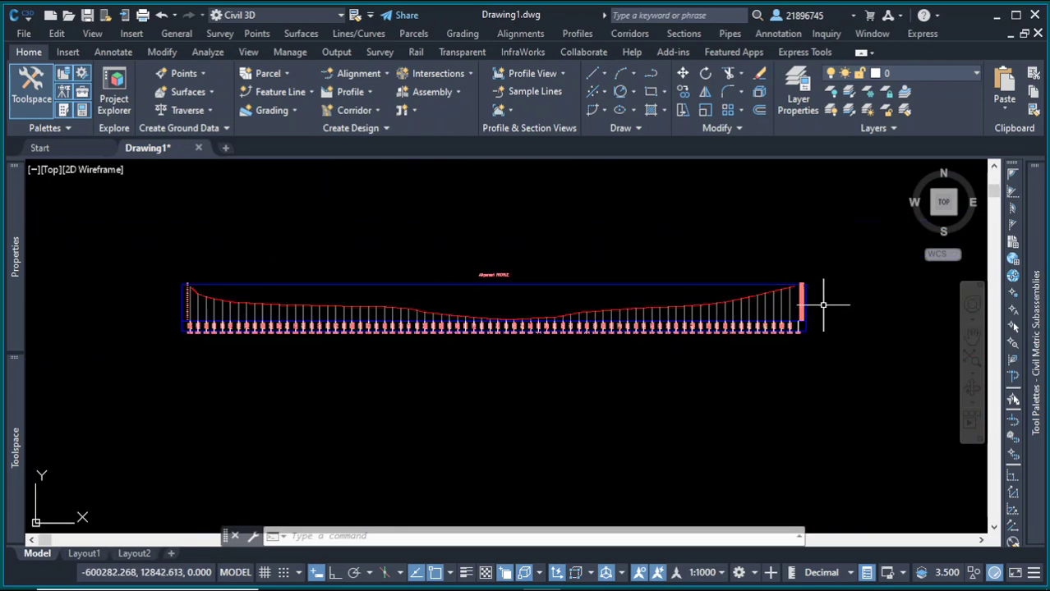
{"action": "left_click", "coordinate": [550, 247]}
{"action": "scroll", "coordinate": [678, 273], "scroll_direction": "down", "scroll_amount": 3}
{"action": "scroll", "coordinate": [591, 362], "scroll_direction": "up", "scroll_amount": 2}
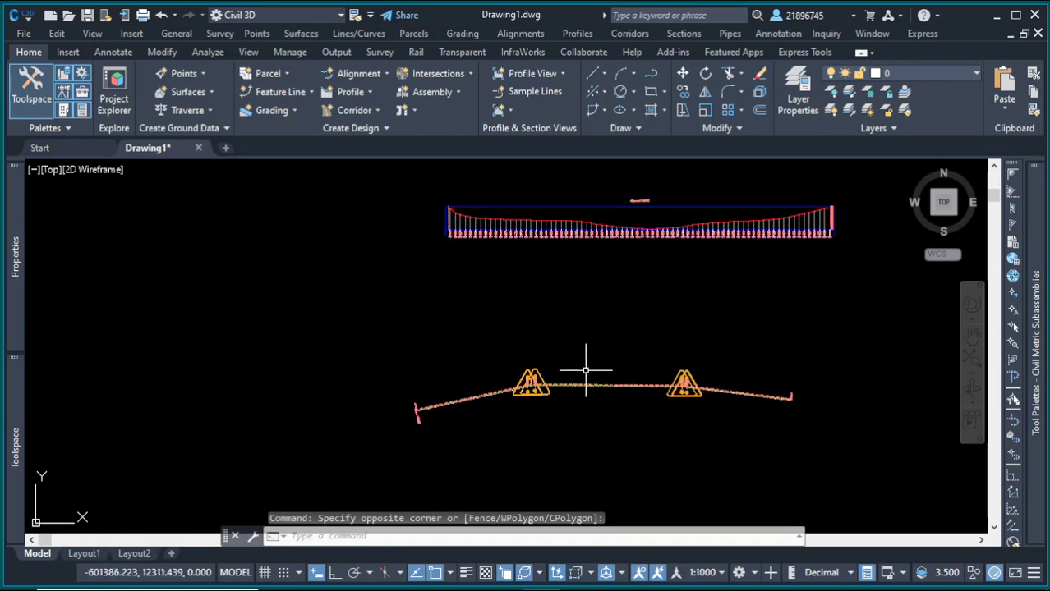
{"action": "scroll", "coordinate": [436, 197], "scroll_direction": "up", "scroll_amount": 4}
{"action": "scroll", "coordinate": [368, 250], "scroll_direction": "down", "scroll_amount": 3}
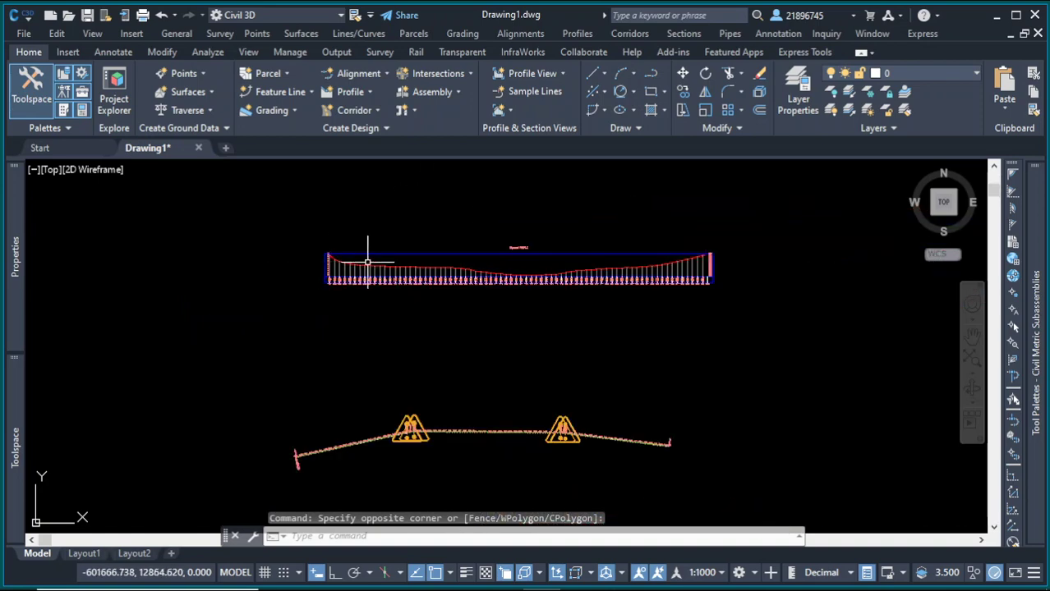
{"action": "scroll", "coordinate": [382, 257], "scroll_direction": "up", "scroll_amount": 4}
{"action": "scroll", "coordinate": [161, 259], "scroll_direction": "down", "scroll_amount": 2}
{"action": "scroll", "coordinate": [161, 259], "scroll_direction": "down", "scroll_amount": 2}
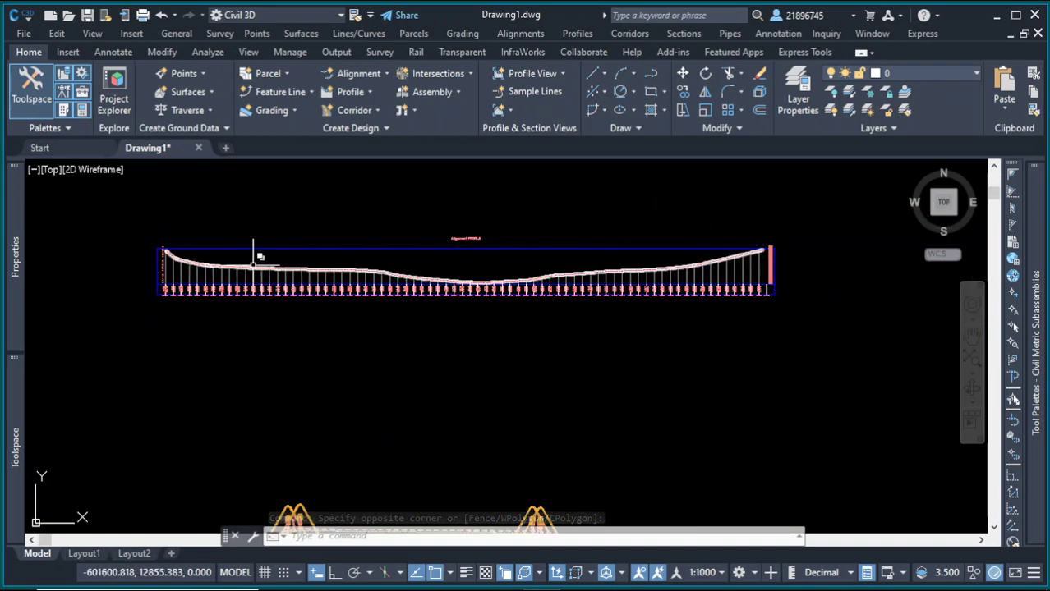
Review the left axis, ground line and band labels near station 0+000, and the overall layout of the profile view
{"action": "scroll", "coordinate": [185, 271], "scroll_direction": "up", "scroll_amount": 4}
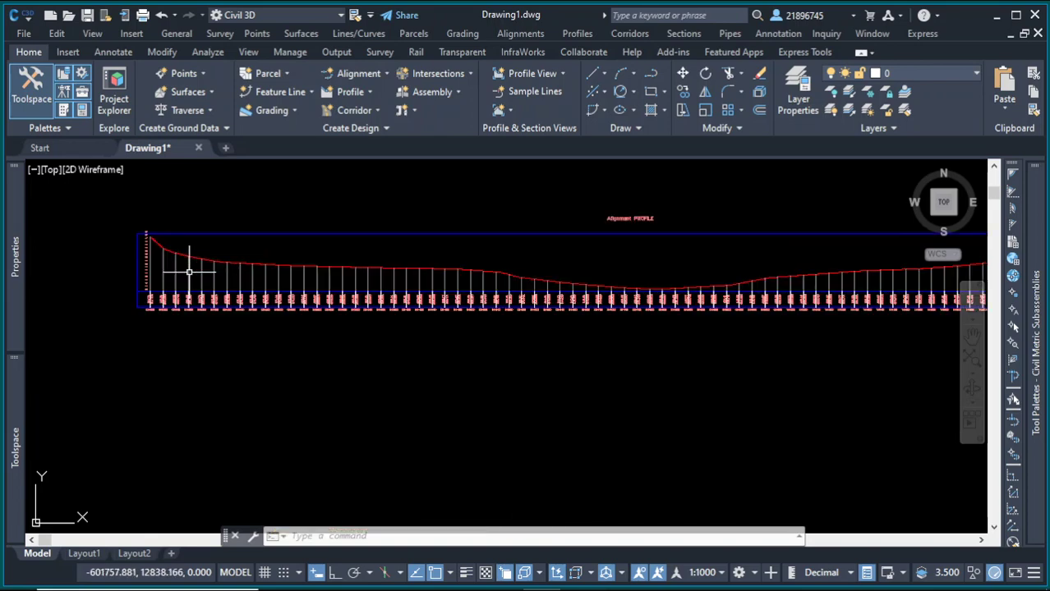
{"action": "left_click", "coordinate": [324, 216]}
{"action": "left_click", "coordinate": [325, 226]}
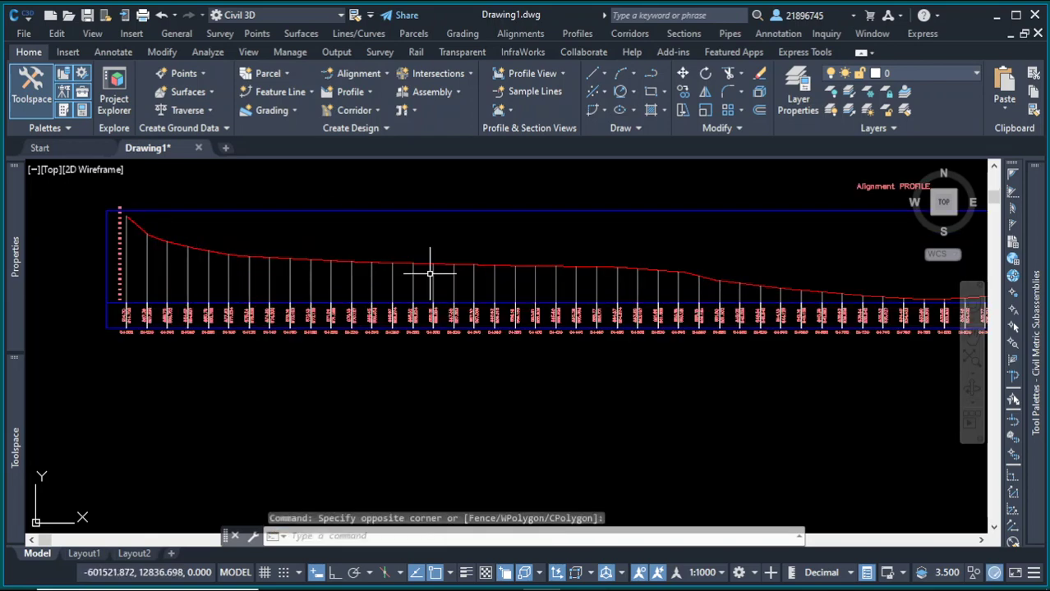
{"action": "scroll", "coordinate": [472, 306], "scroll_direction": "down", "scroll_amount": 4}
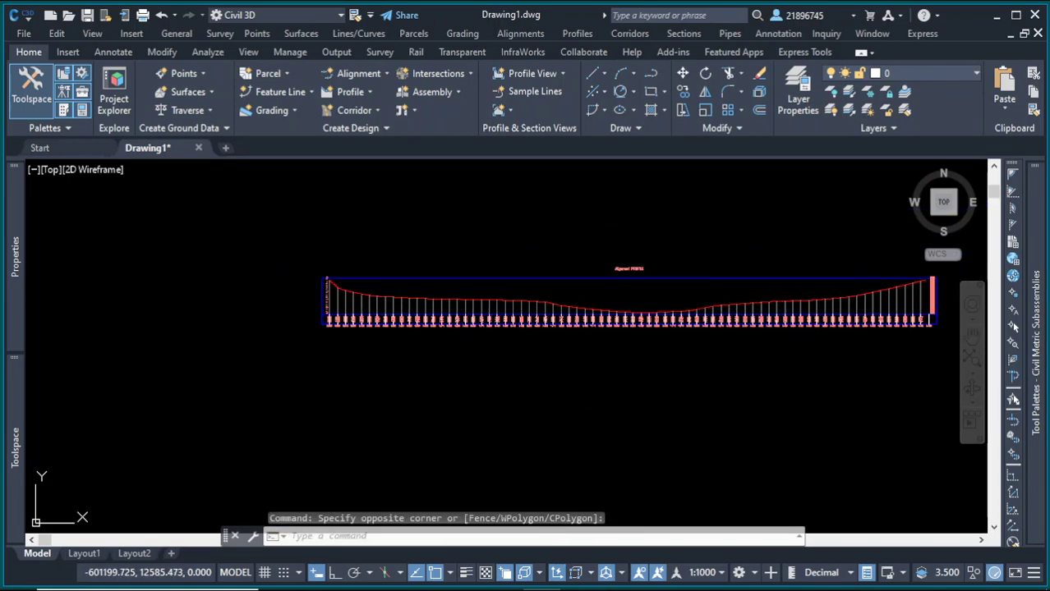
{"action": "double_click", "coordinate": [570, 400]}
{"action": "scroll", "coordinate": [353, 303], "scroll_direction": "up", "scroll_amount": 4}
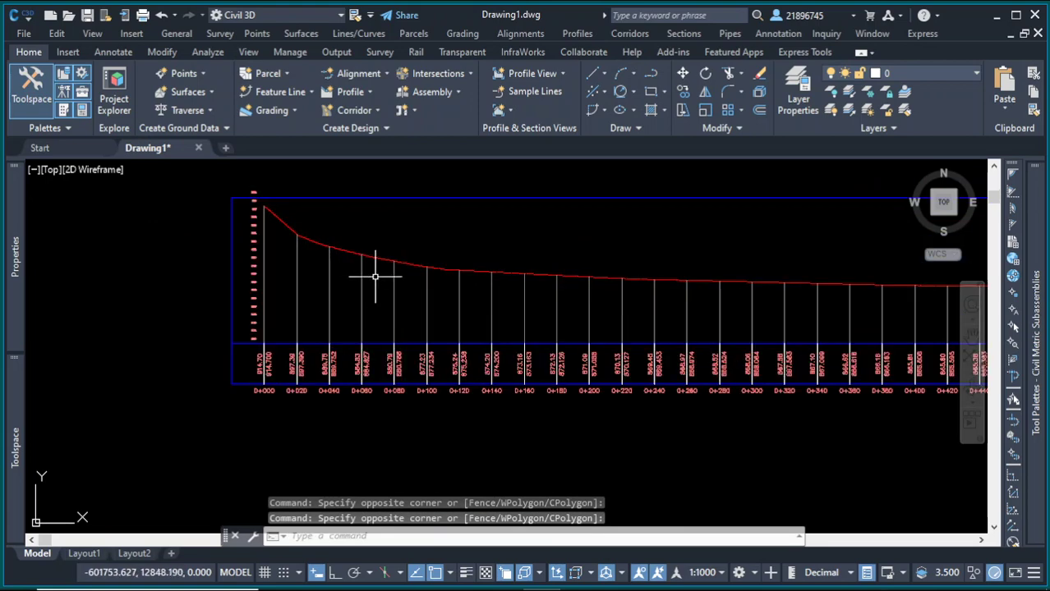
{"action": "double_click", "coordinate": [441, 245]}
{"action": "scroll", "coordinate": [350, 291], "scroll_direction": "down", "scroll_amount": 2}
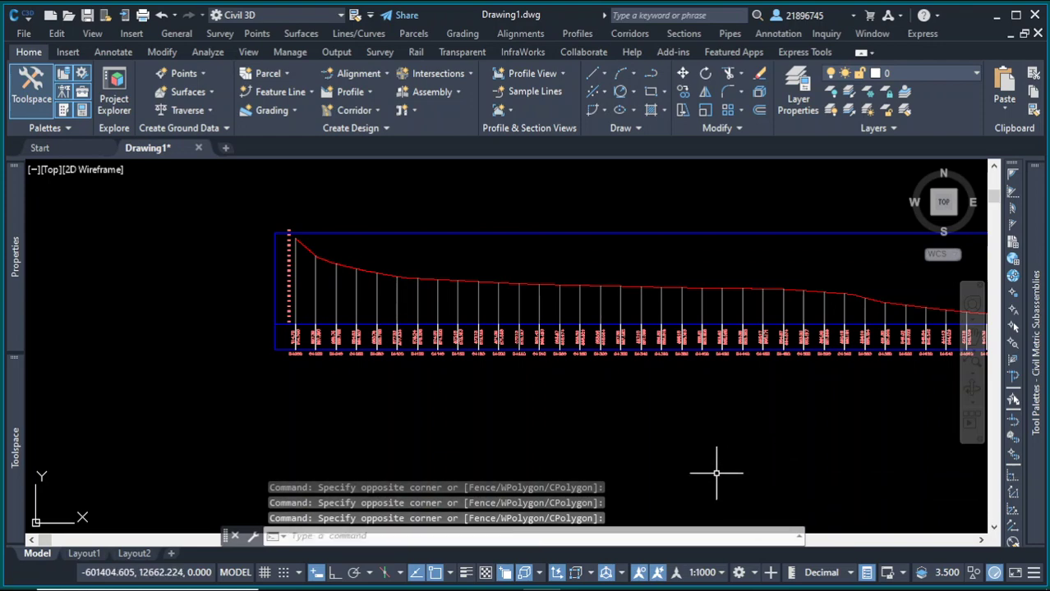
{"action": "double_click", "coordinate": [567, 397]}
{"action": "scroll", "coordinate": [393, 342], "scroll_direction": "down", "scroll_amount": 4}
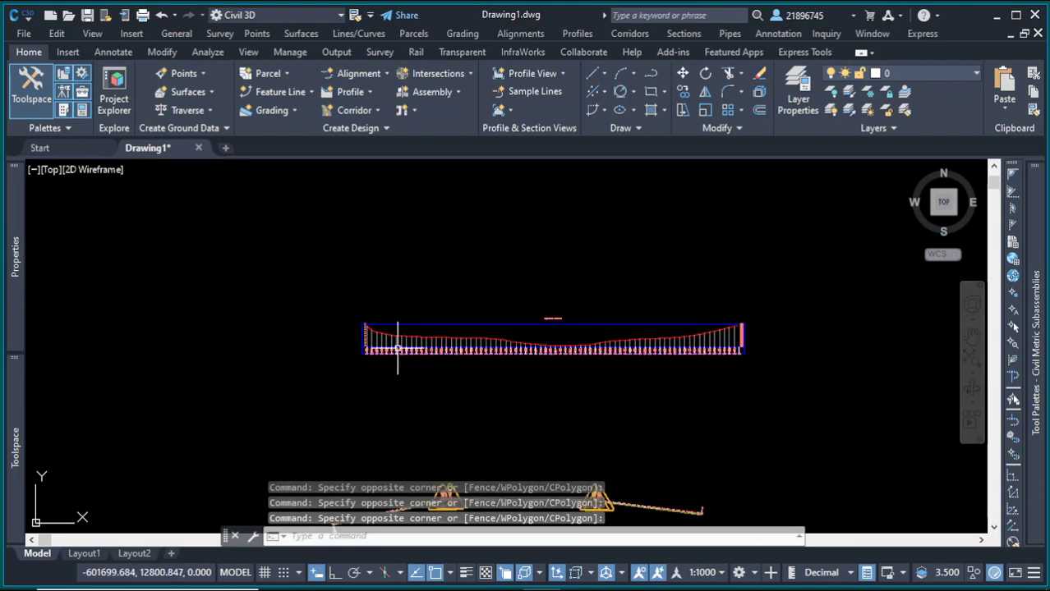
{"action": "scroll", "coordinate": [460, 328], "scroll_direction": "down", "scroll_amount": 3}
{"action": "left_click", "coordinate": [488, 409]}
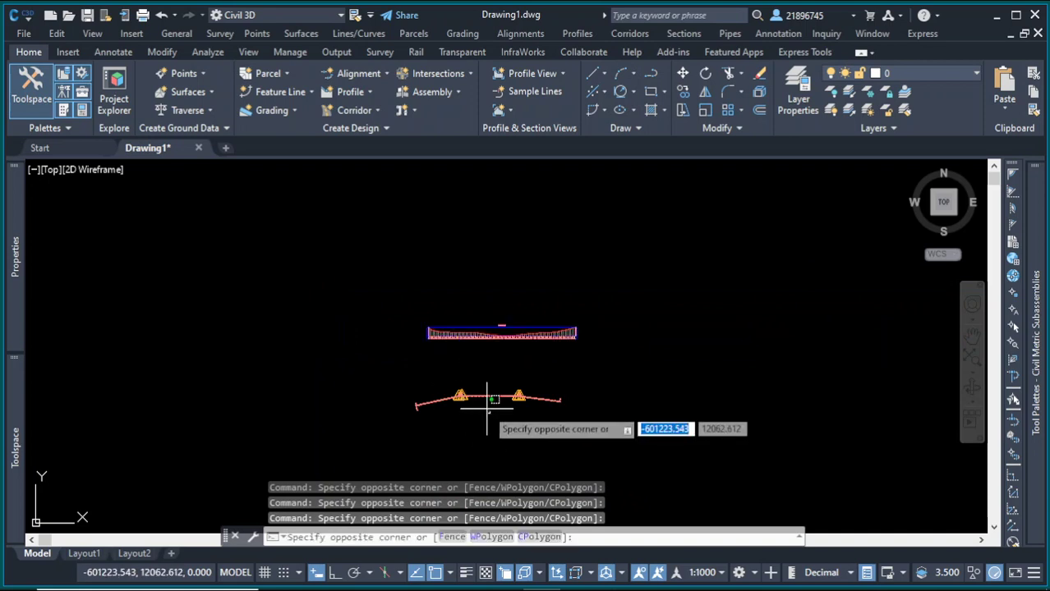
{"action": "left_click", "coordinate": [487, 408]}
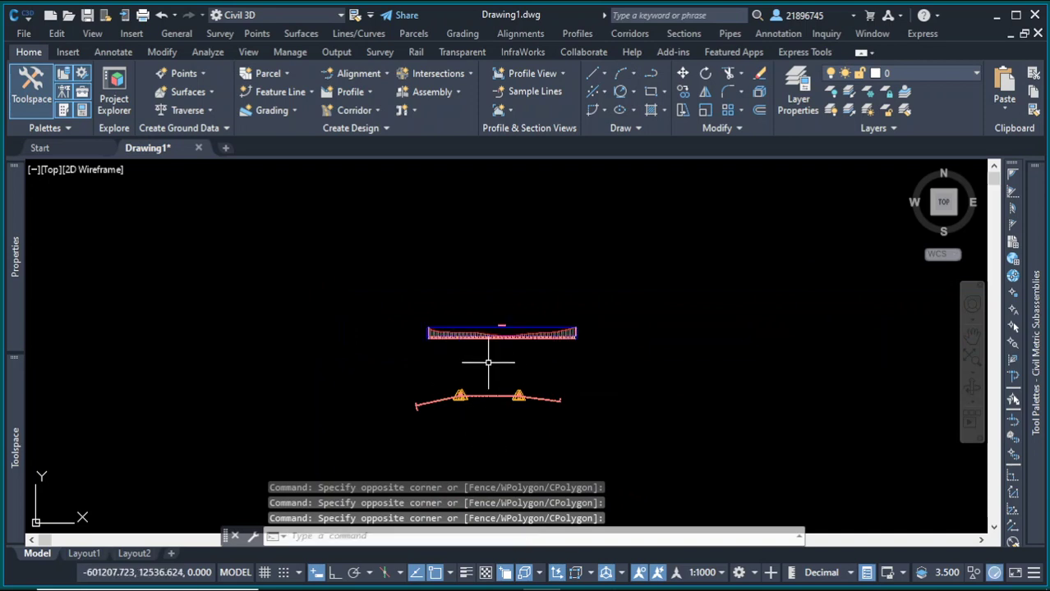
{"action": "mouse_move", "coordinate": [756, 589]}
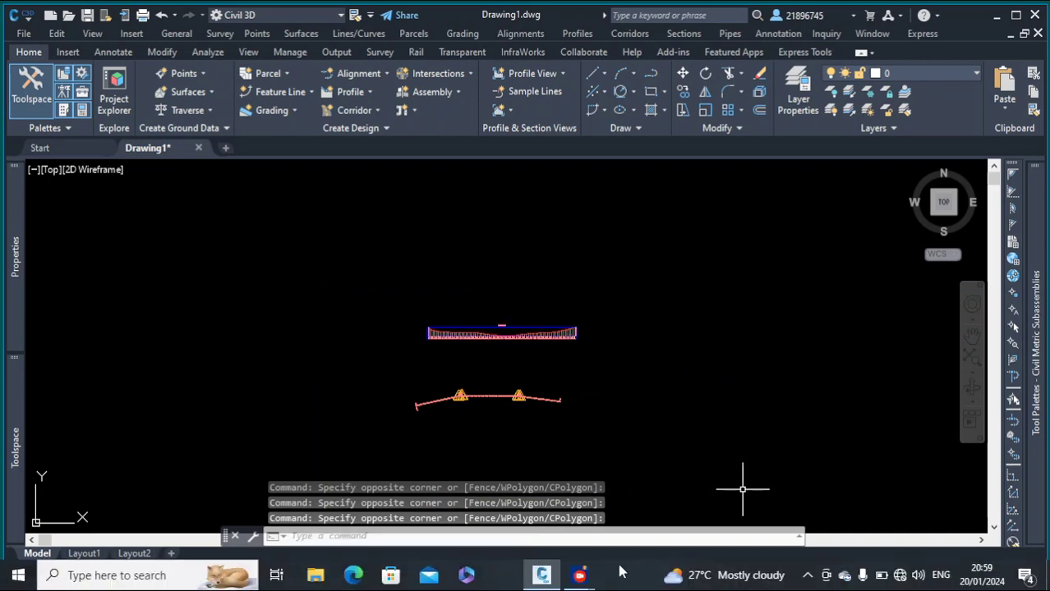
{"action": "mouse_move", "coordinate": [580, 578]}
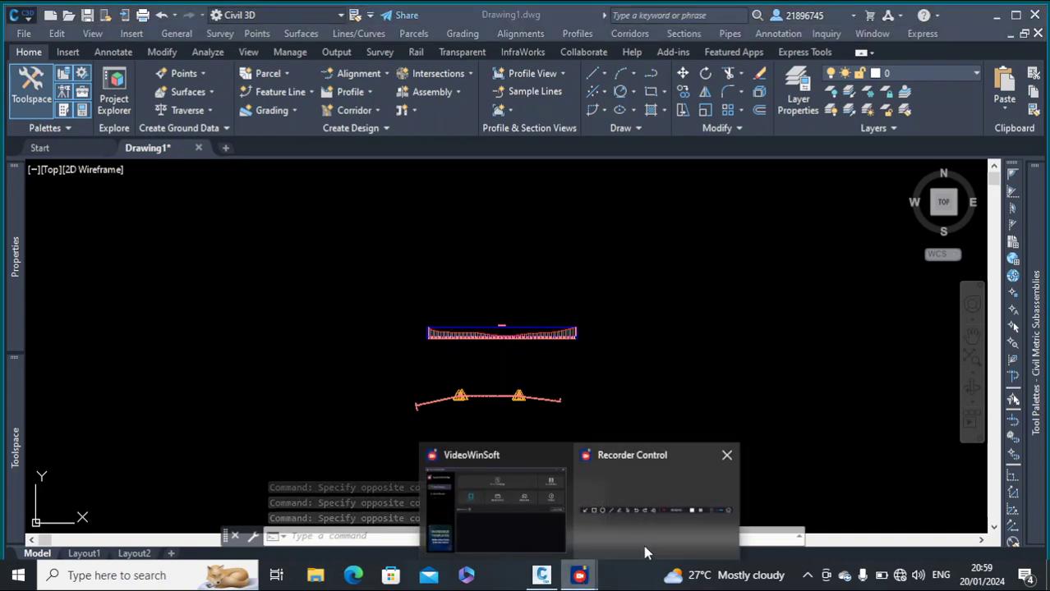
{"action": "mouse_move", "coordinate": [678, 542]}
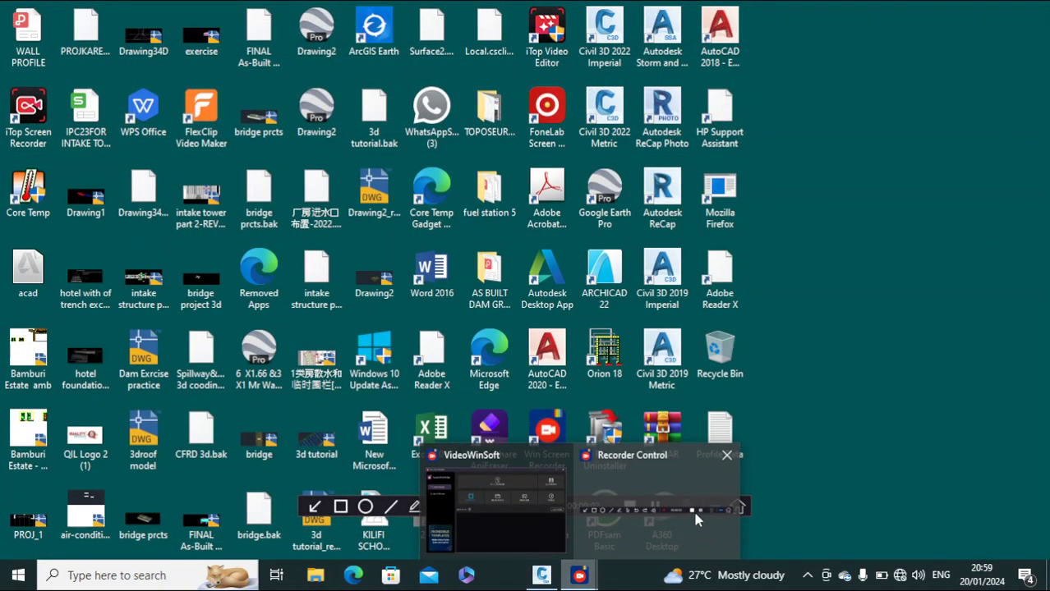
{"action": "left_click", "coordinate": [695, 481]}
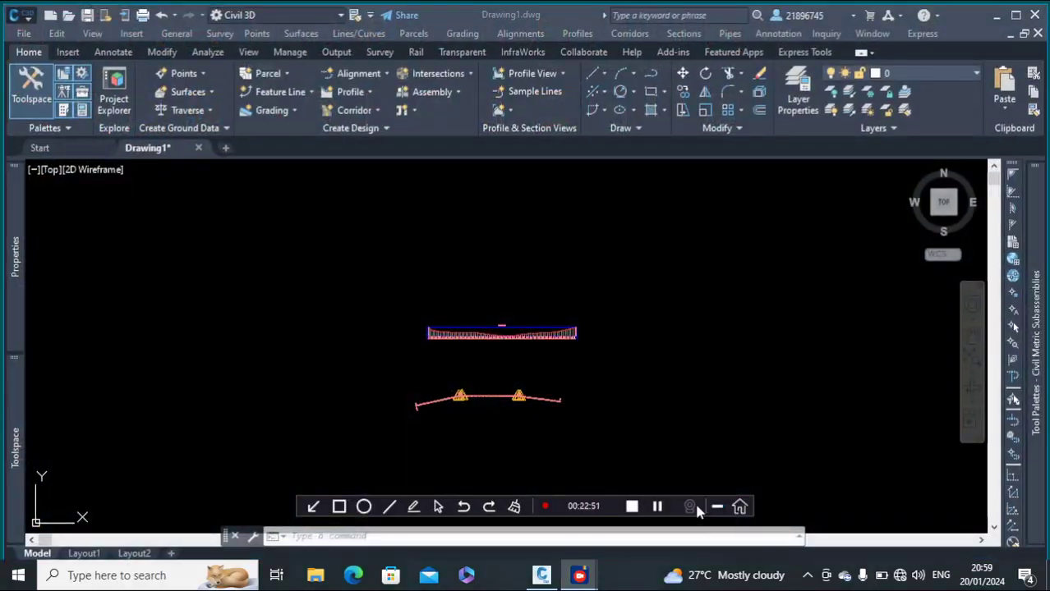